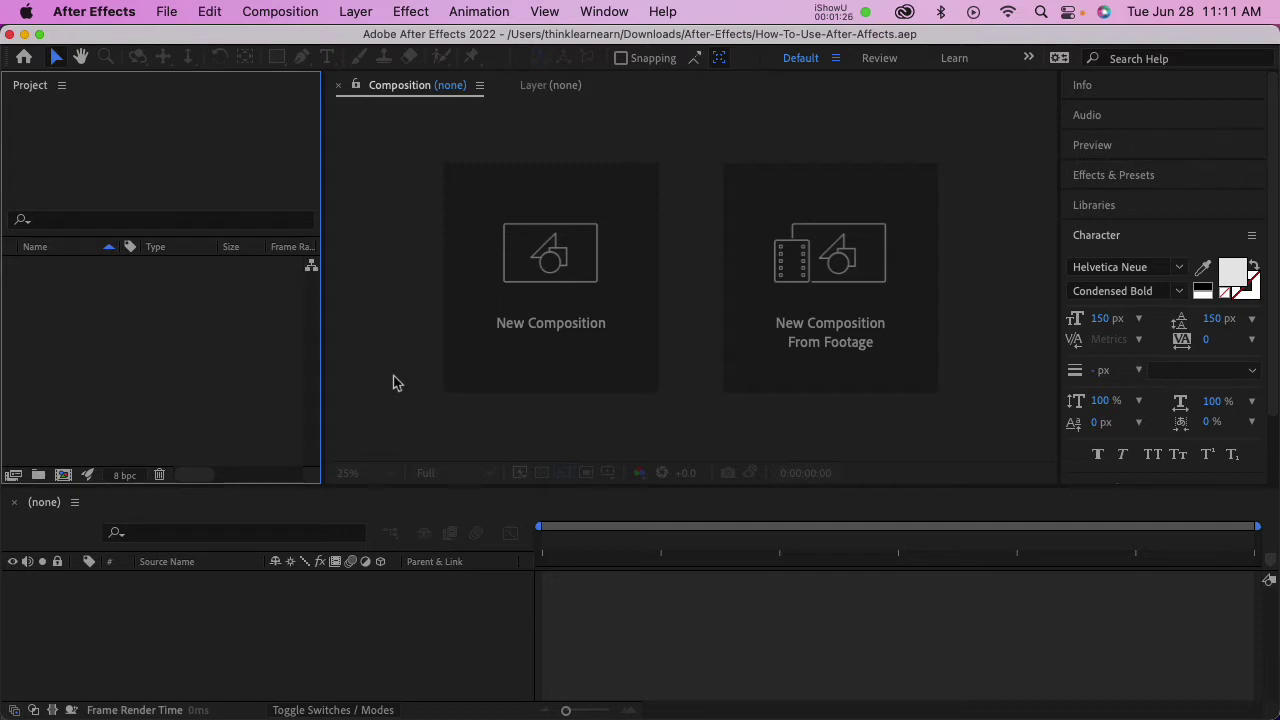
Start a new composition named "How To Use After Effcts To Edit Video for Web and Smart Phone Shorts".
click(170, 14)
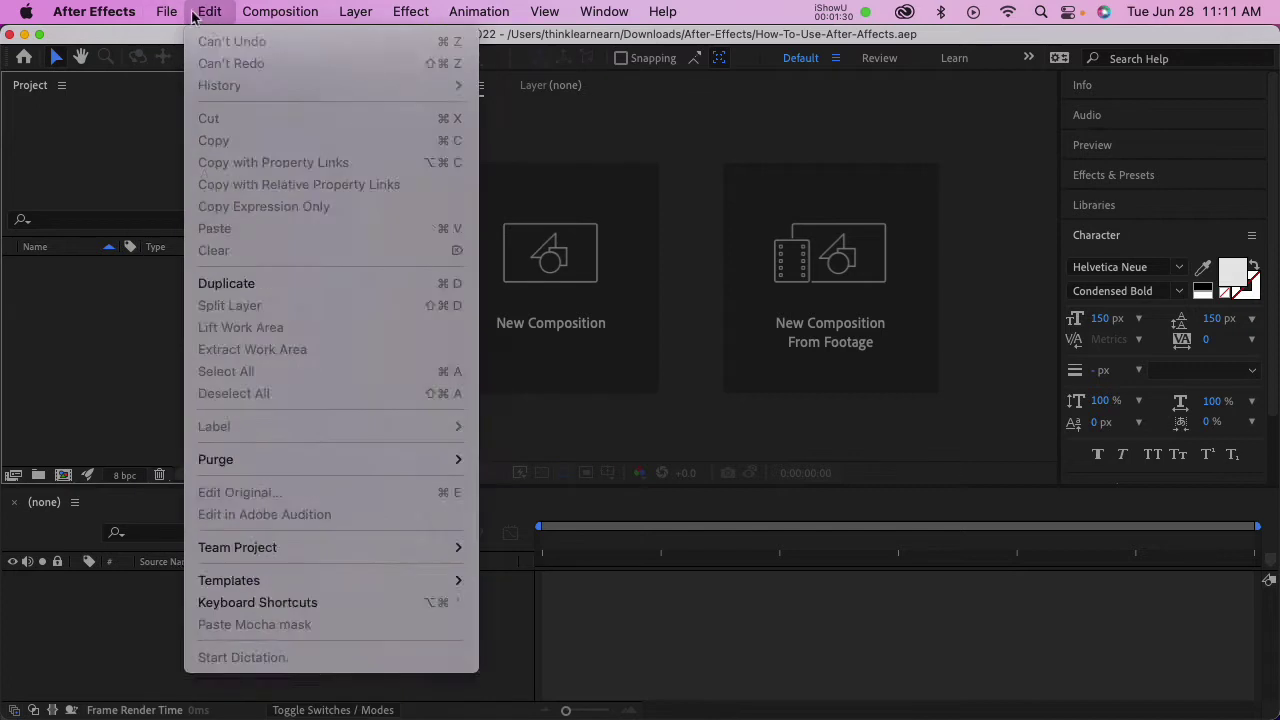
click(166, 11)
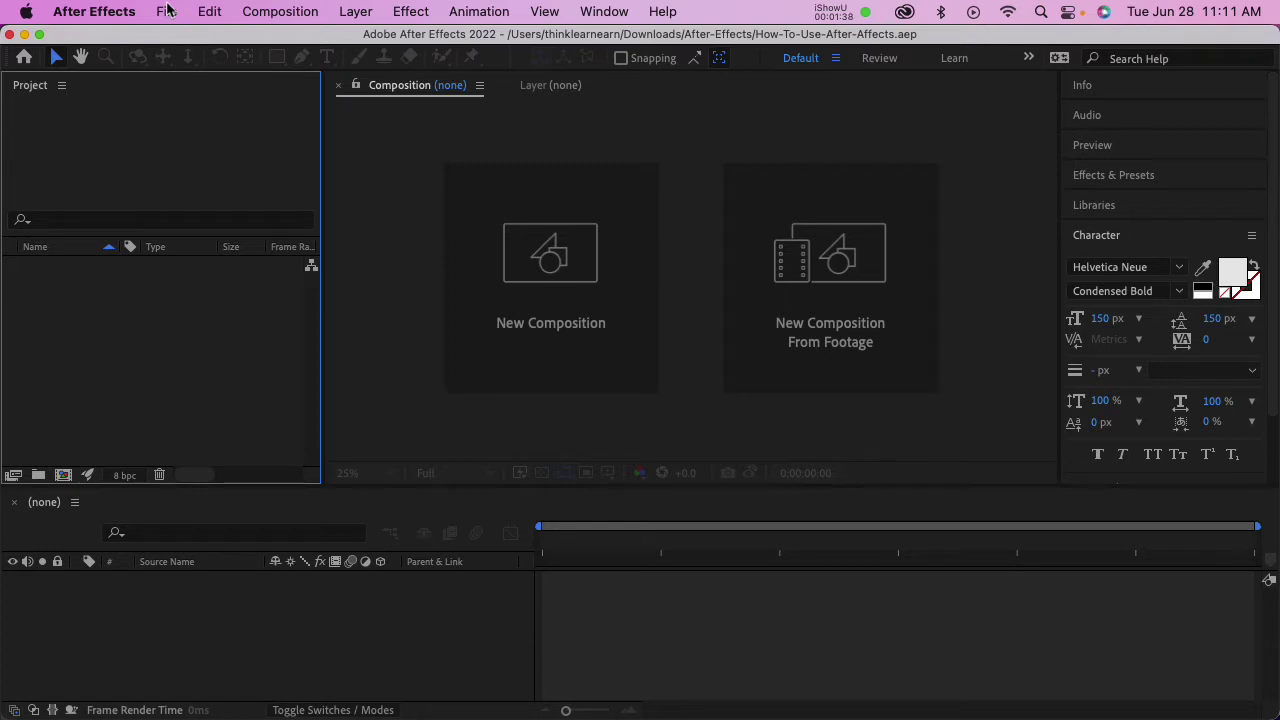
key(super+n)
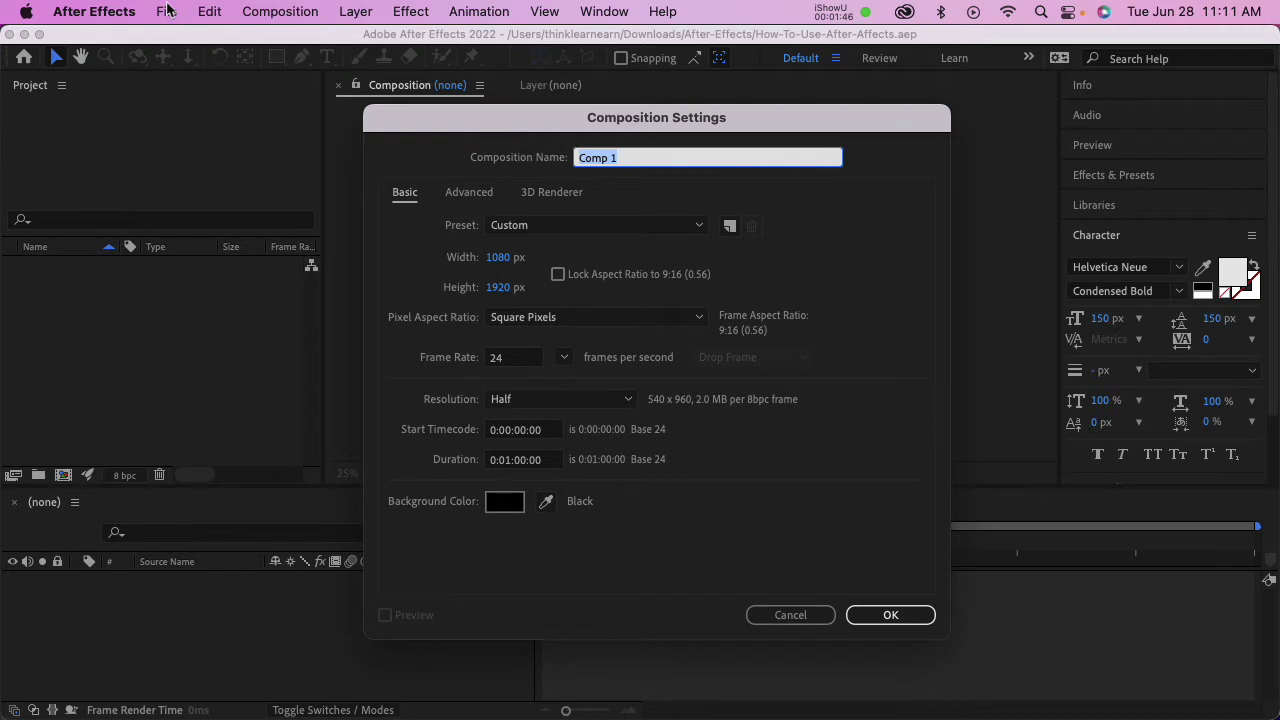
key(super+v)
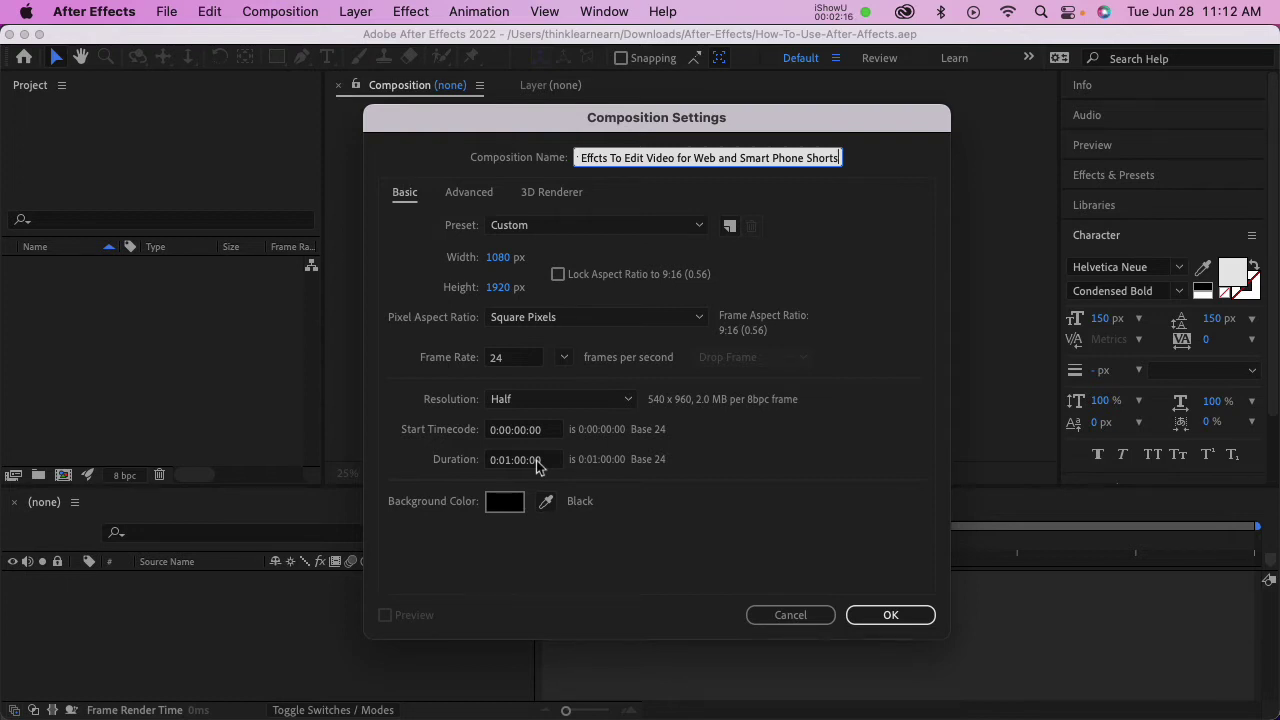
Set the composition resolution to Full and create the 1080 x 1920 composition.
click(586, 400)
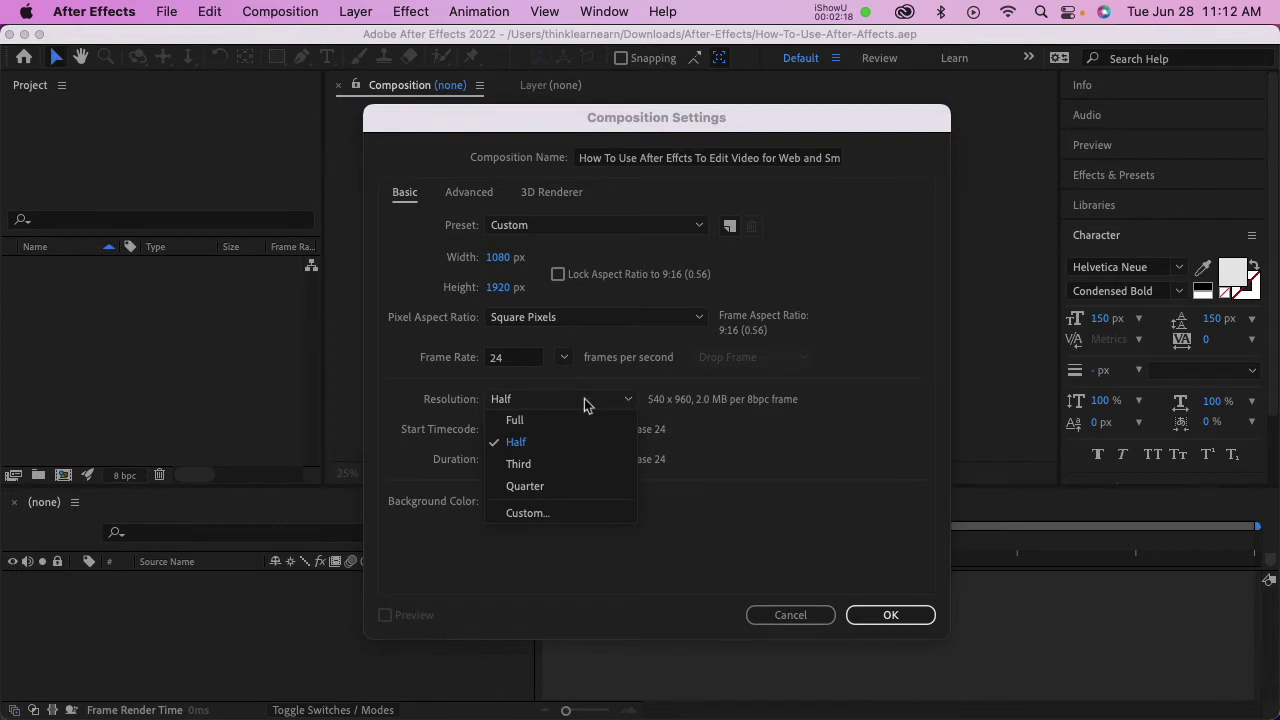
click(567, 420)
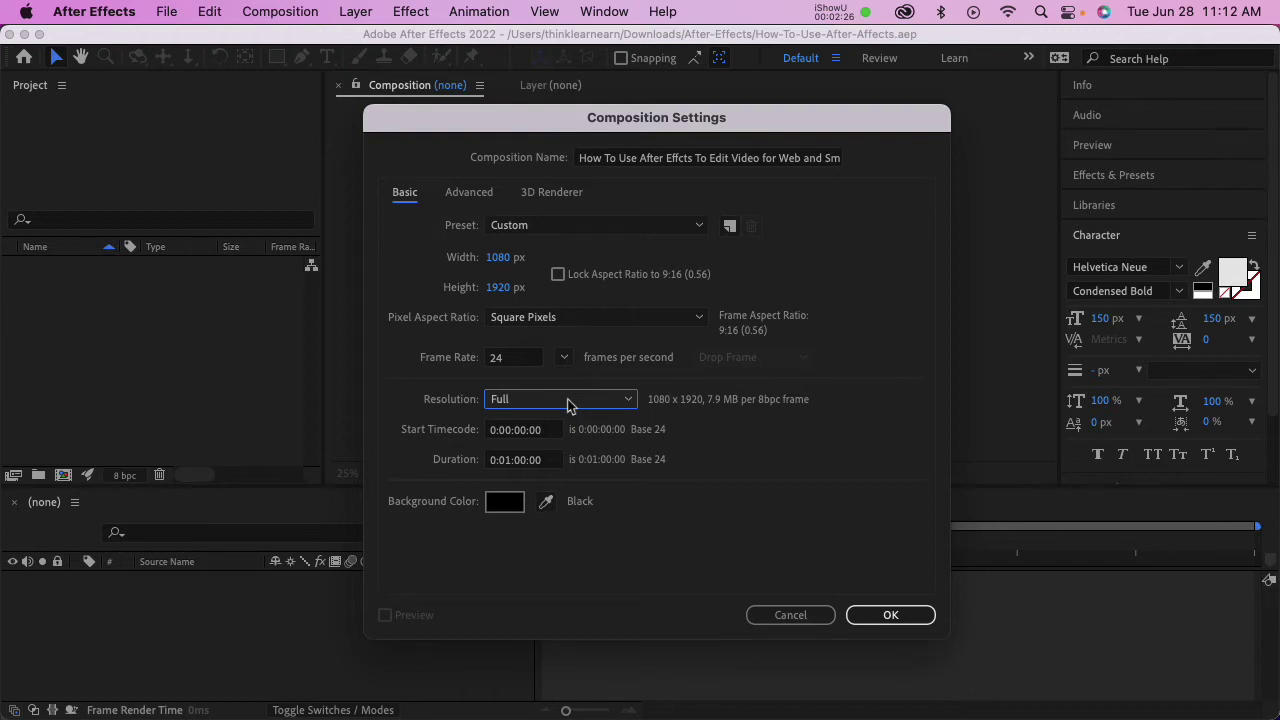
click(567, 404)
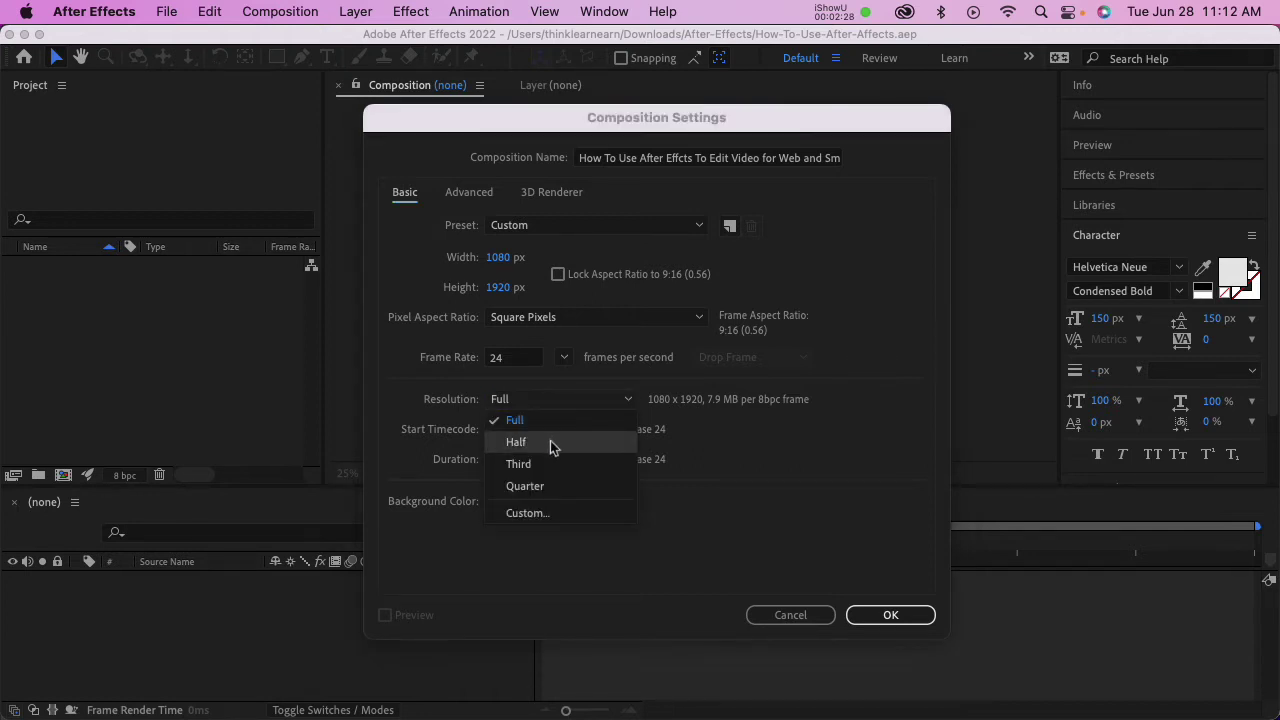
click(555, 420)
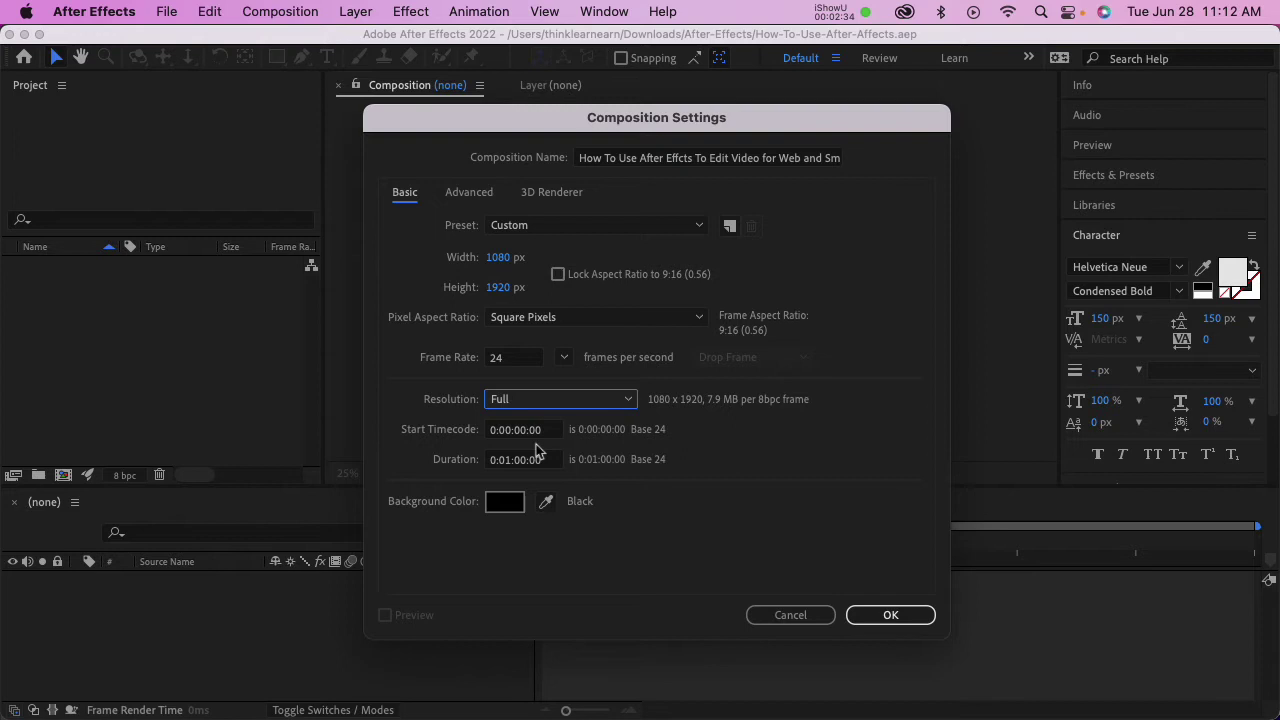
click(887, 622)
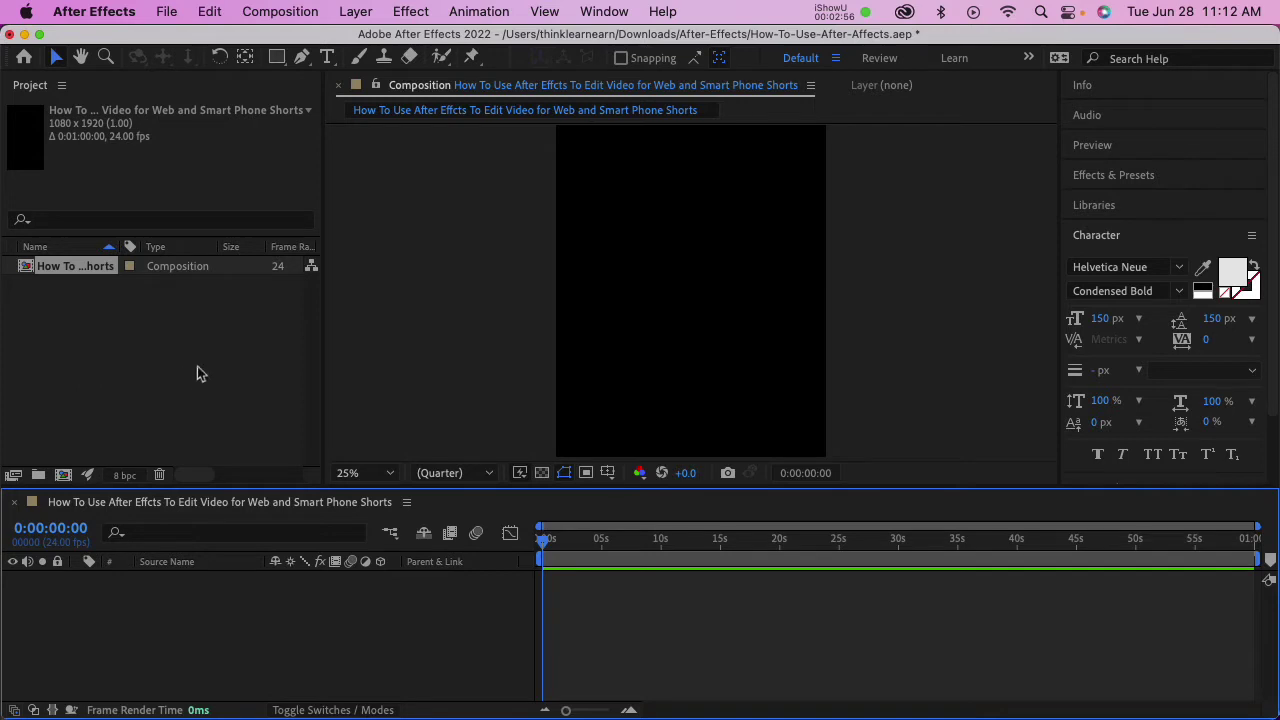
Import the footage file Iphone Videos-002.mov into the project.
click(167, 12)
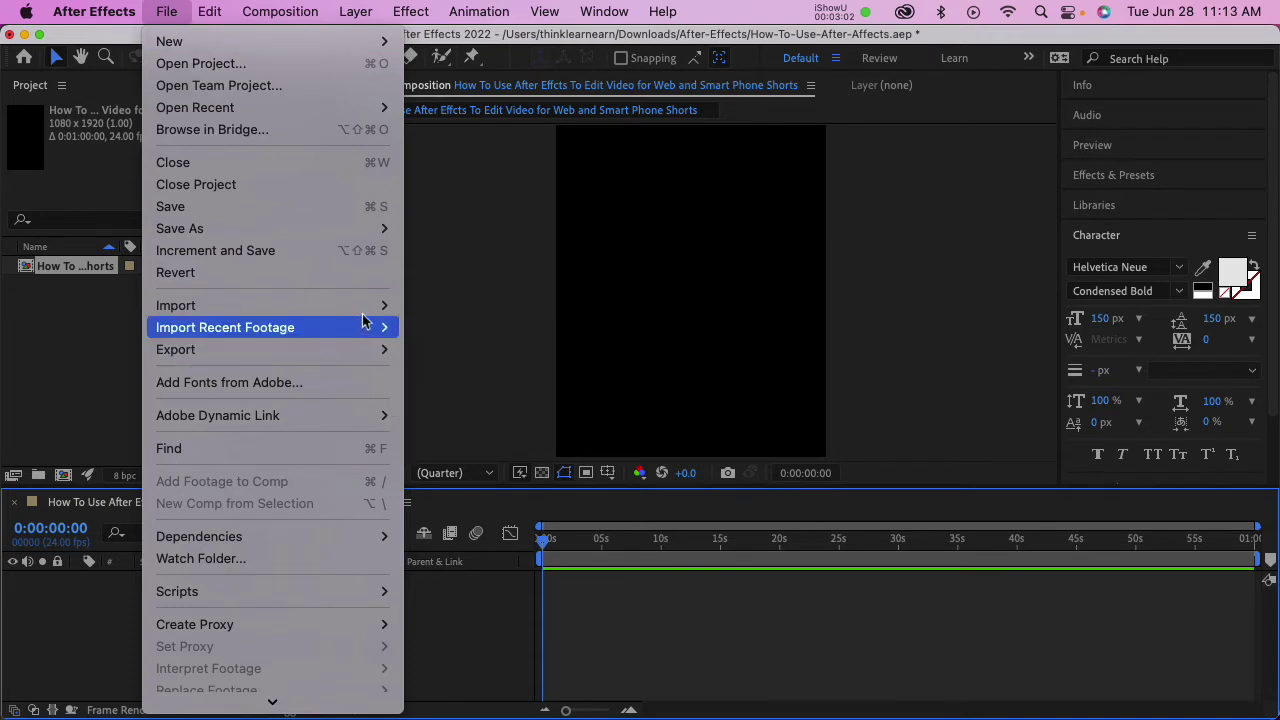
mouse_move(330, 305)
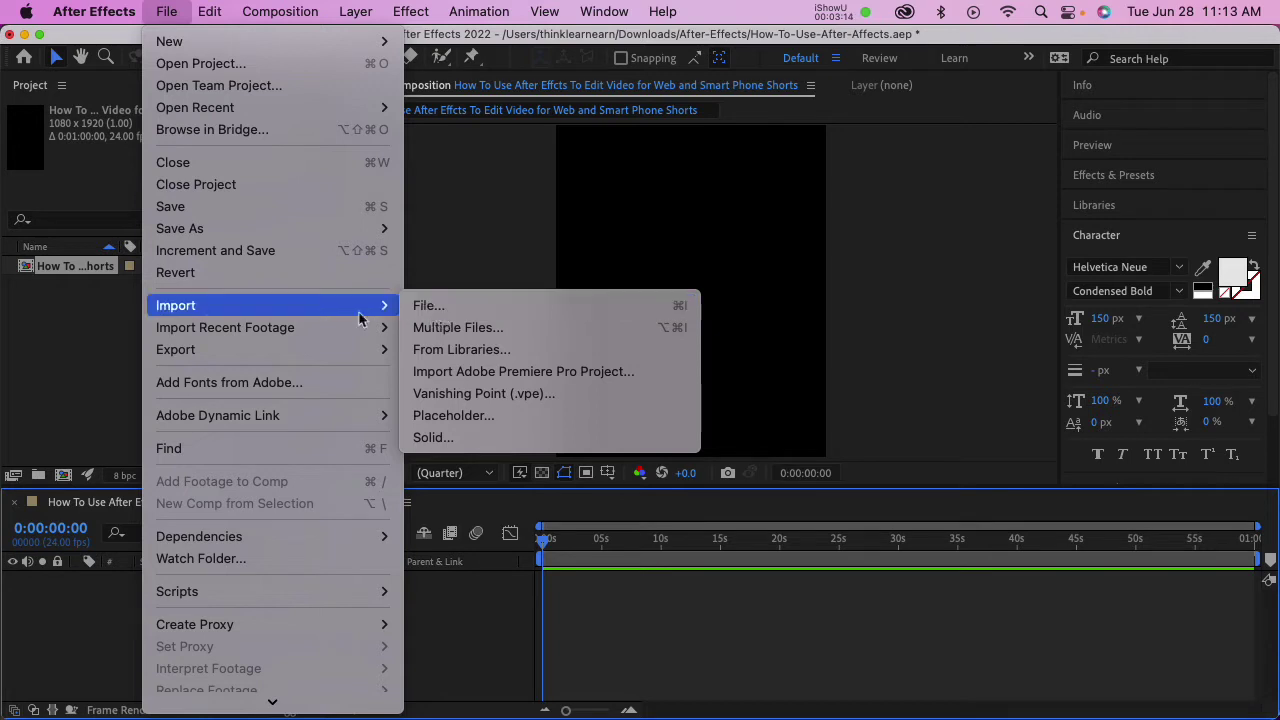
click(86, 324)
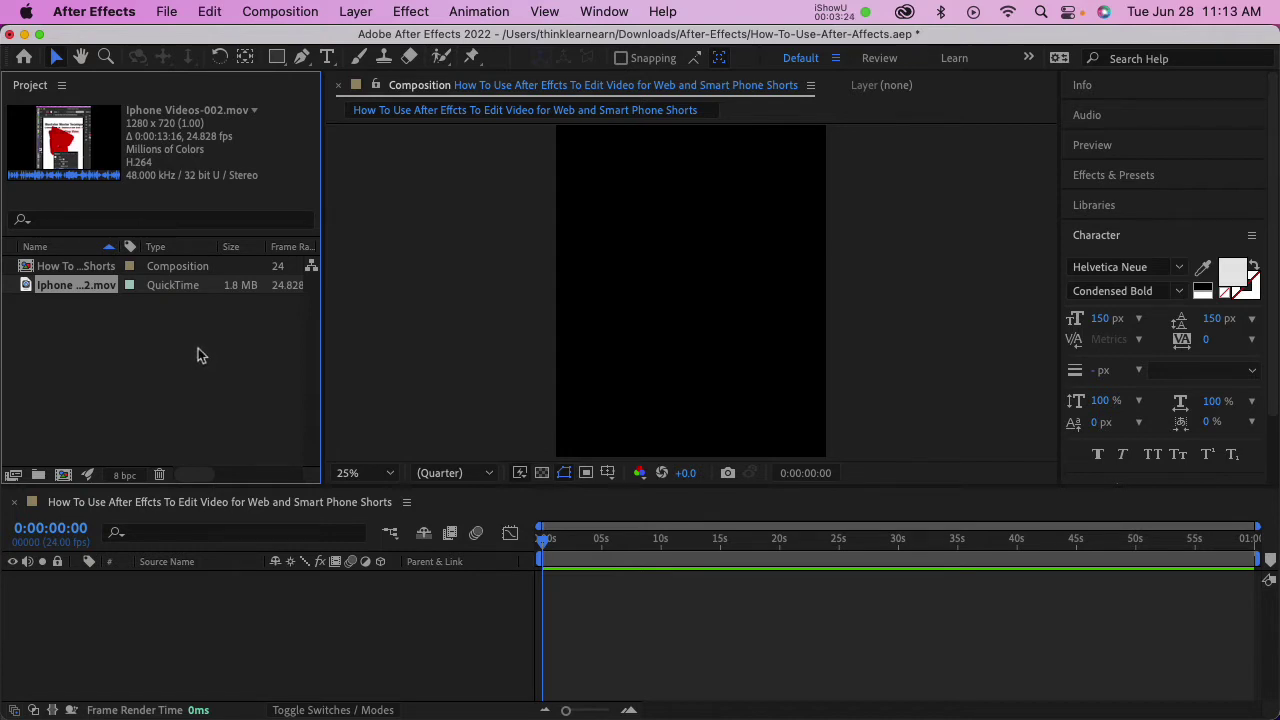
click(36, 316)
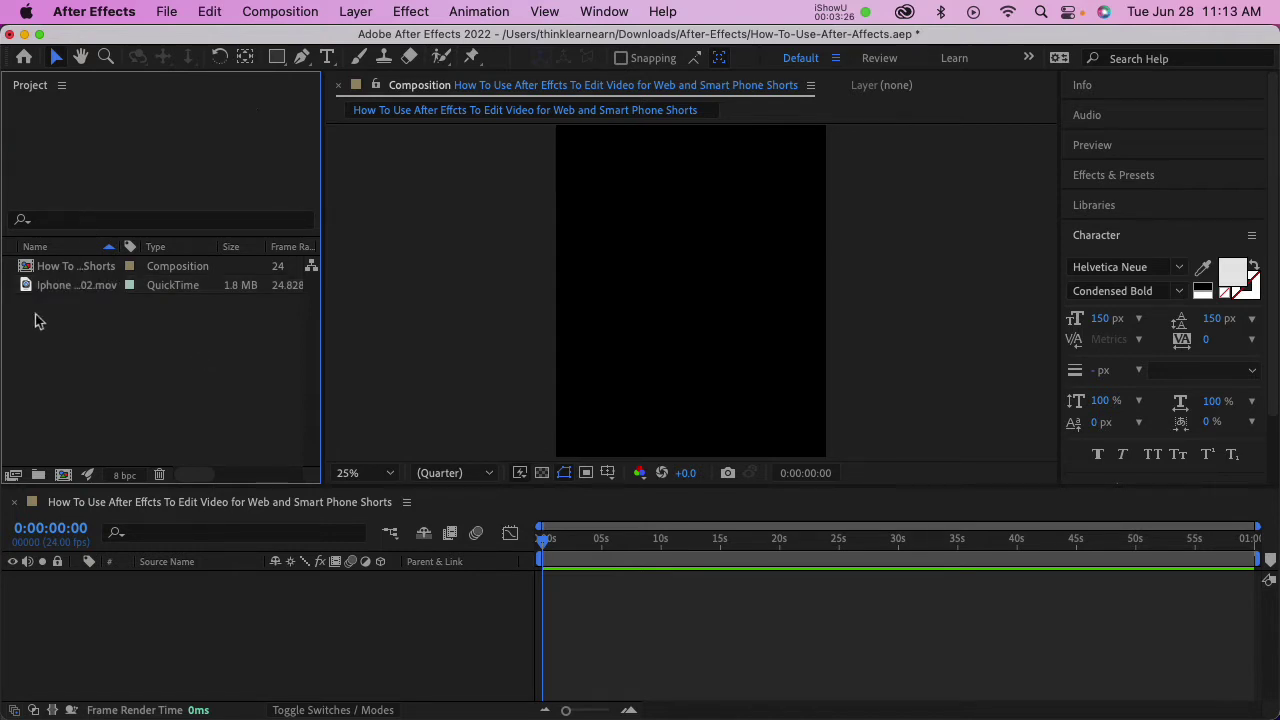
Try adding Iphone Videos-002.mov to the composition, and delete the resulting layer.
click(27, 289)
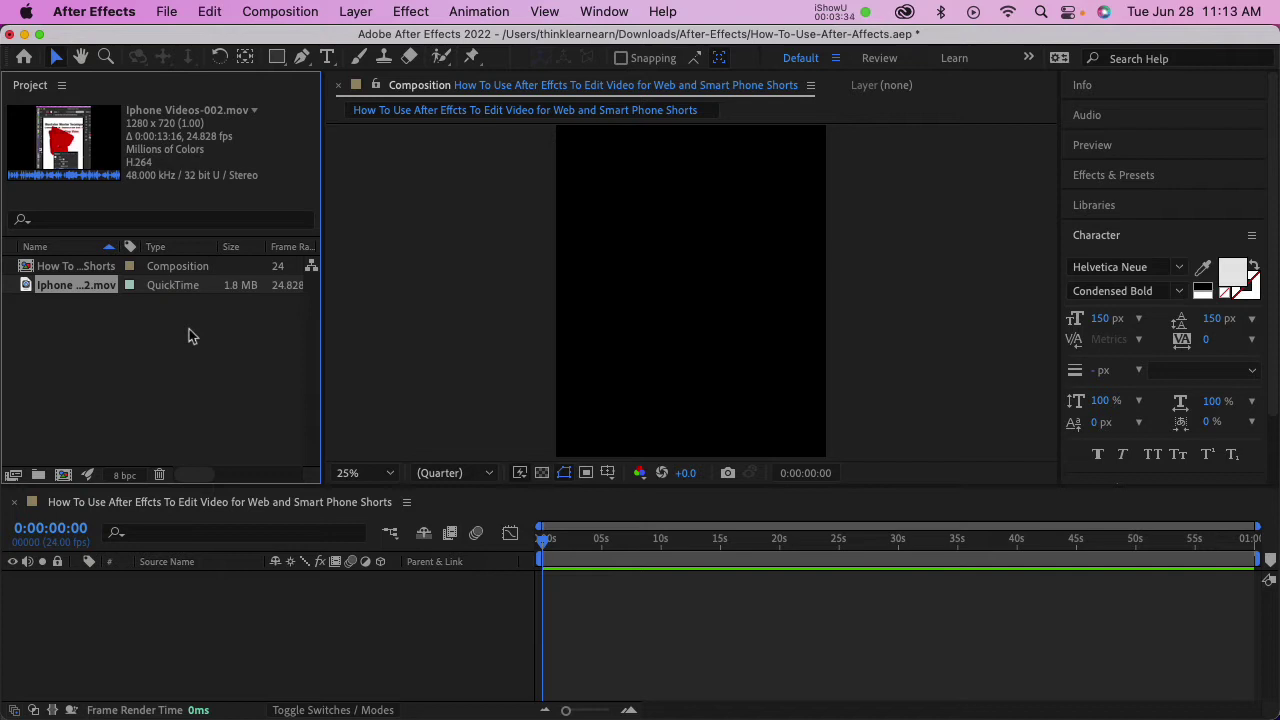
key(super+slash)
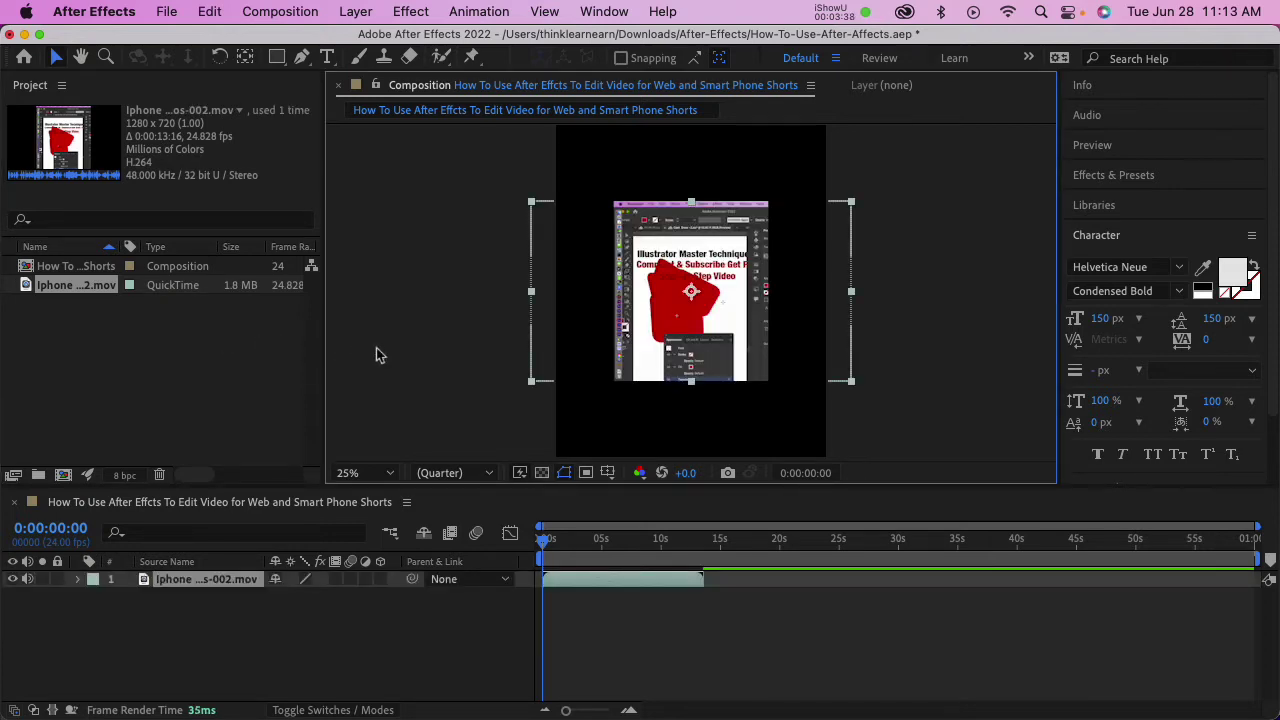
key(Delete)
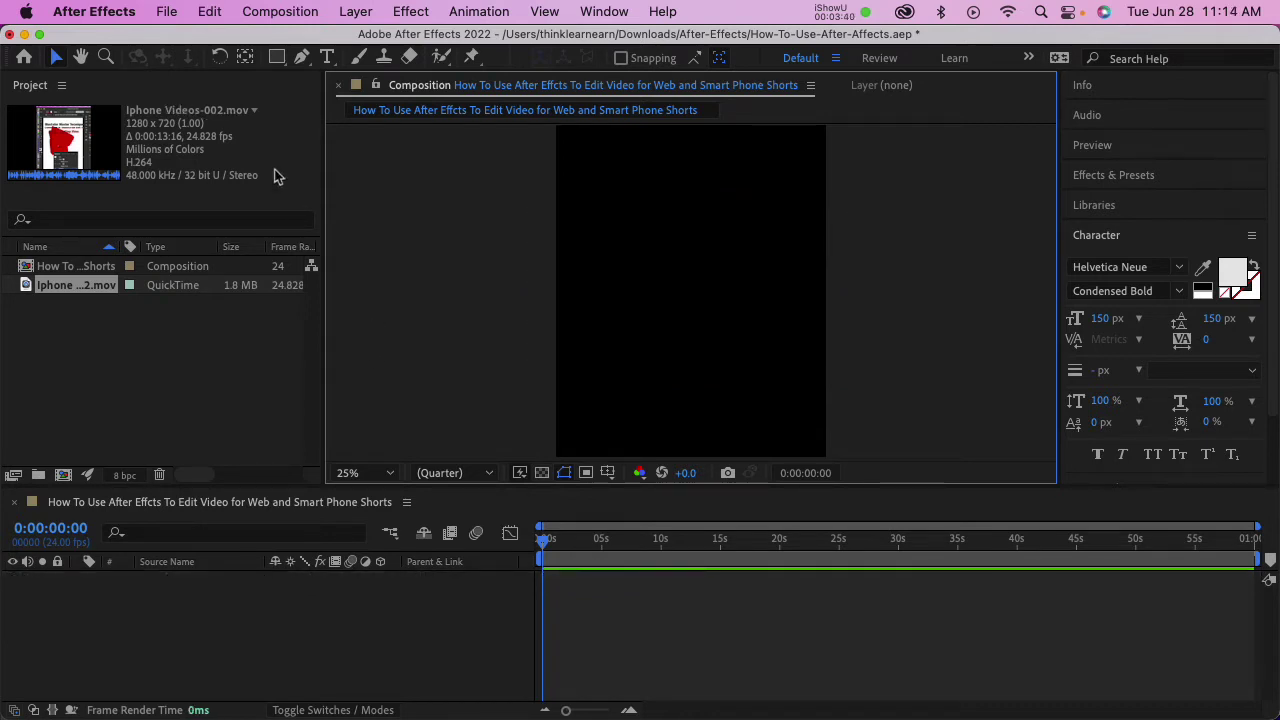
Review Create Layers at Composition Start Time in the General preferences and keep it disabled.
click(166, 11)
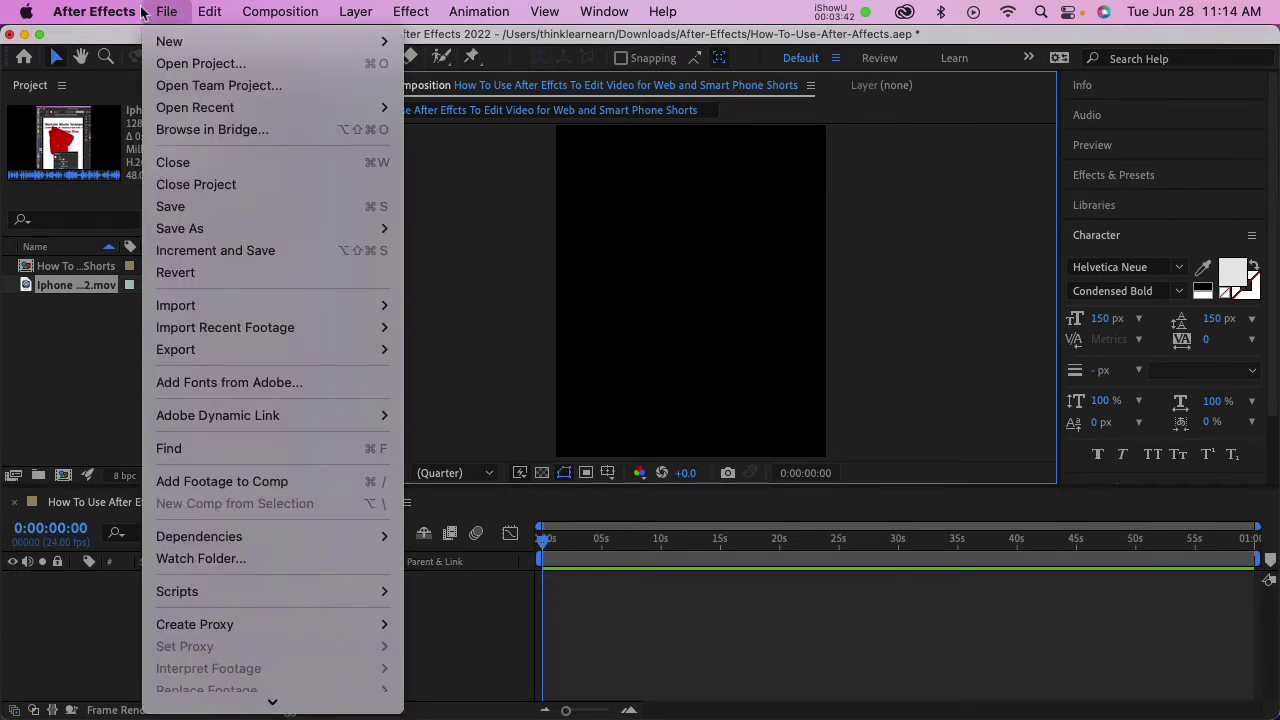
mouse_move(63, 10)
mouse_move(84, 76)
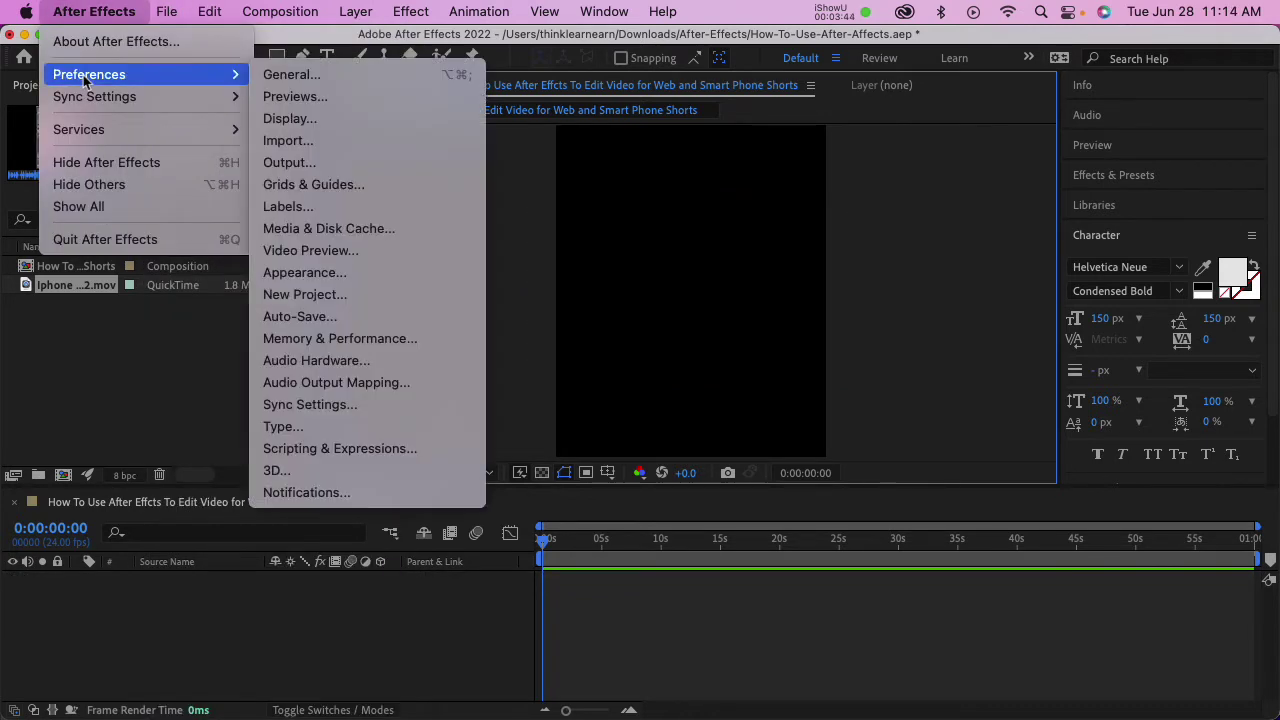
click(281, 76)
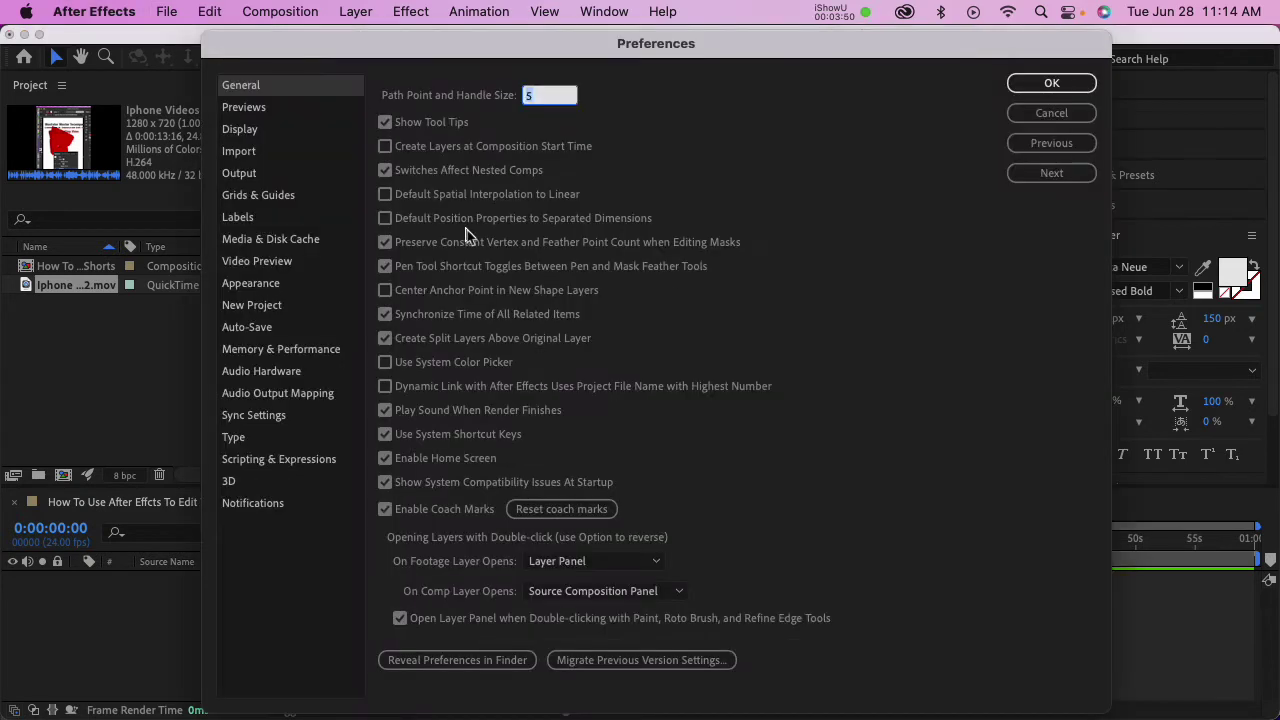
click(390, 147)
click(386, 148)
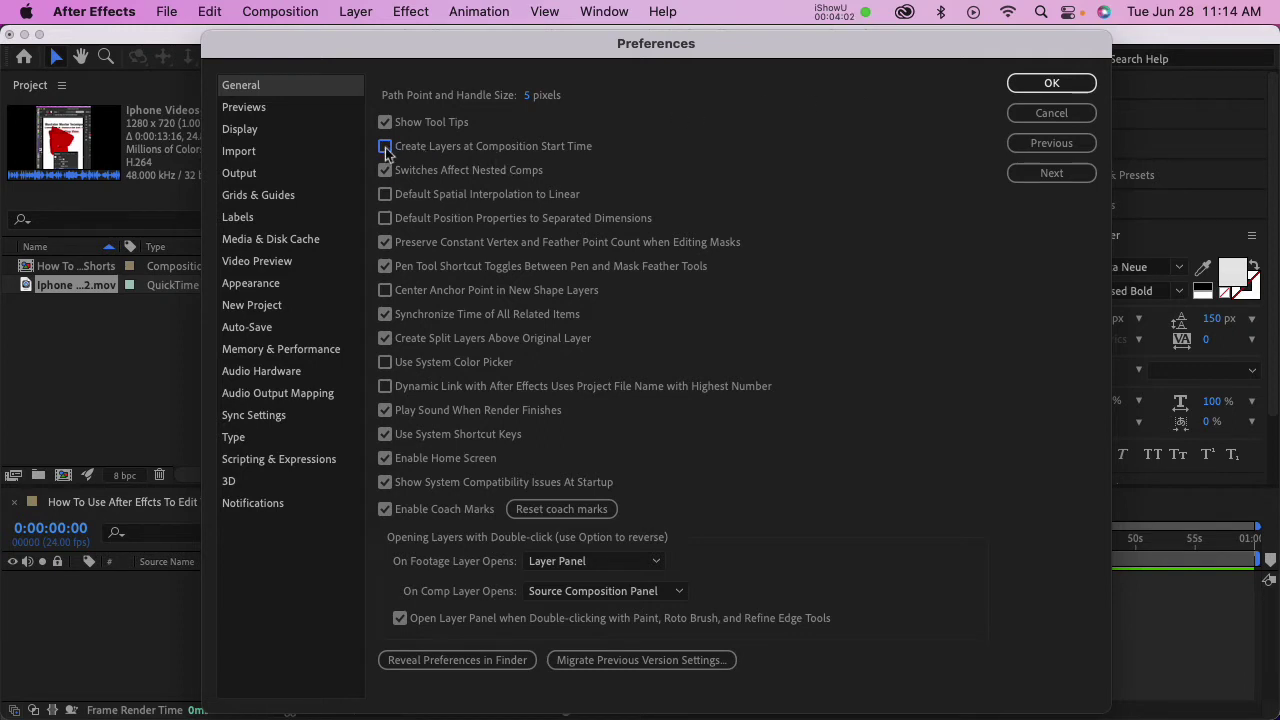
click(1062, 86)
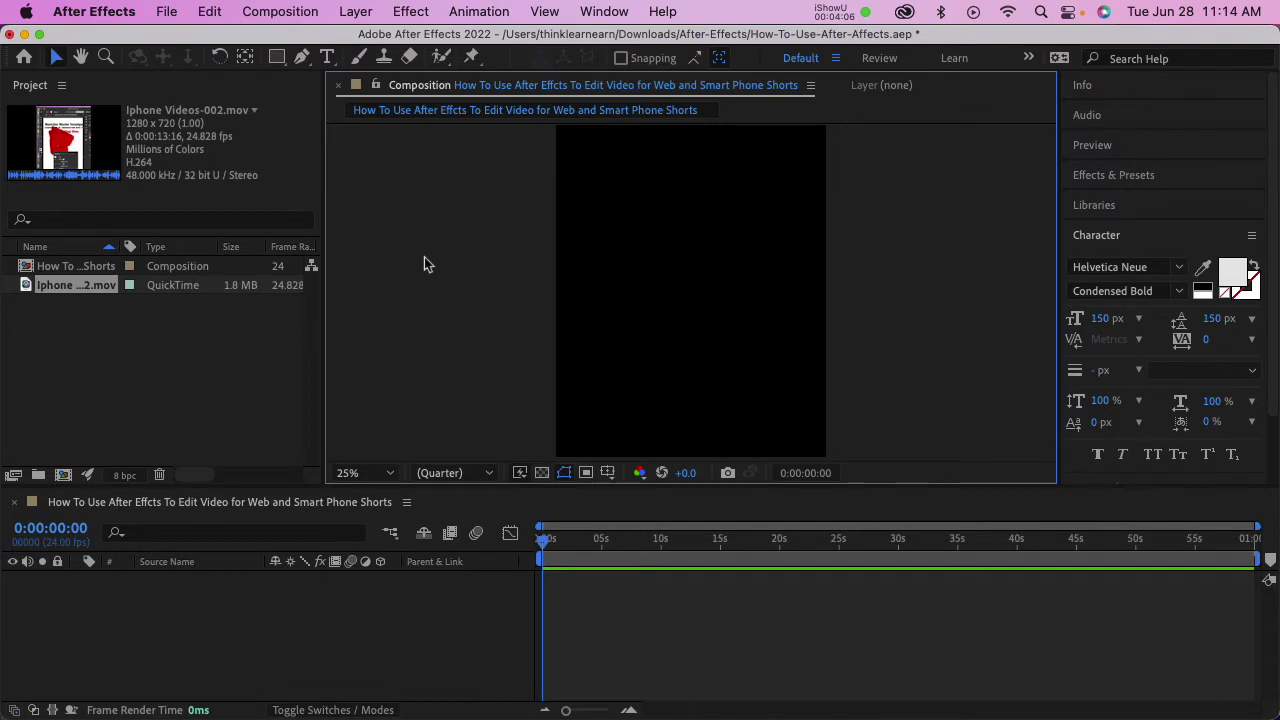
Try adding Iphone Videos-002.mov to the composition at 0:00:05:05, undo it, and return to the start time.
drag(549, 540, 606, 550)
click(35, 297)
key(super+slash)
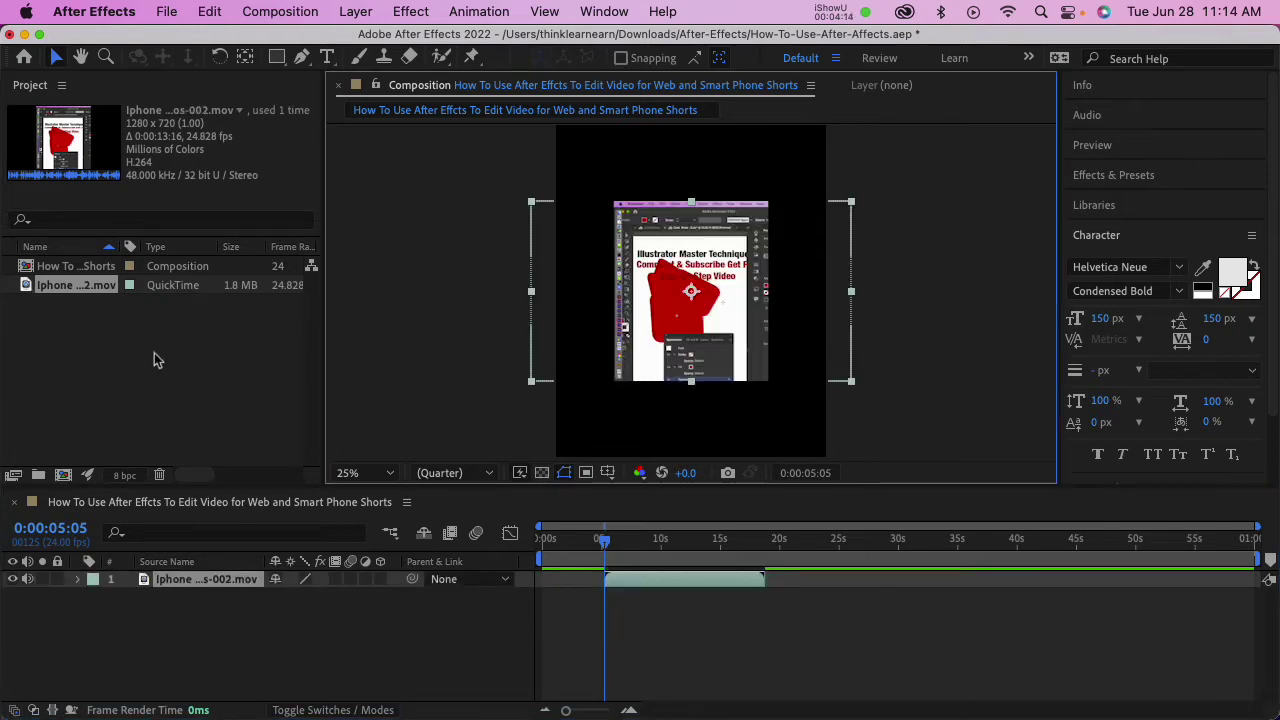
key(super+z)
key(Home)
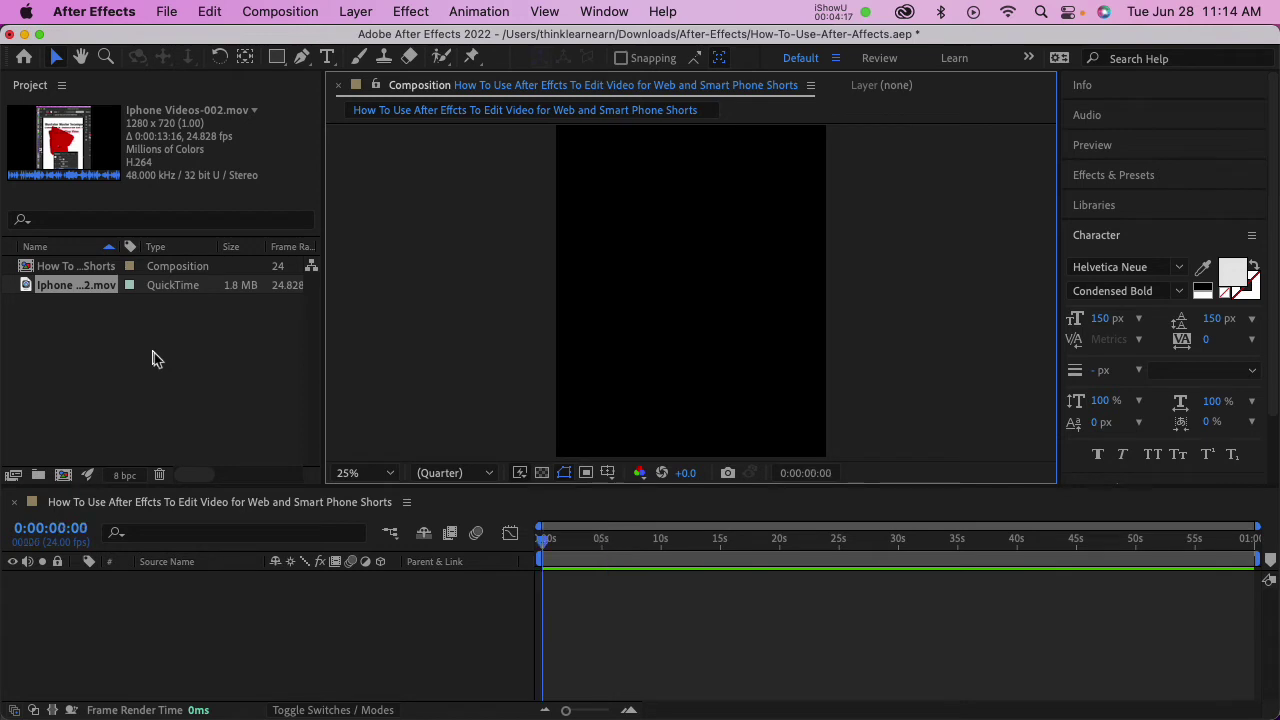
Add Iphone Videos-002.mov to the composition at 0:00:00:00 and scale its layer to 287% to fill the vertical frame.
click(30, 288)
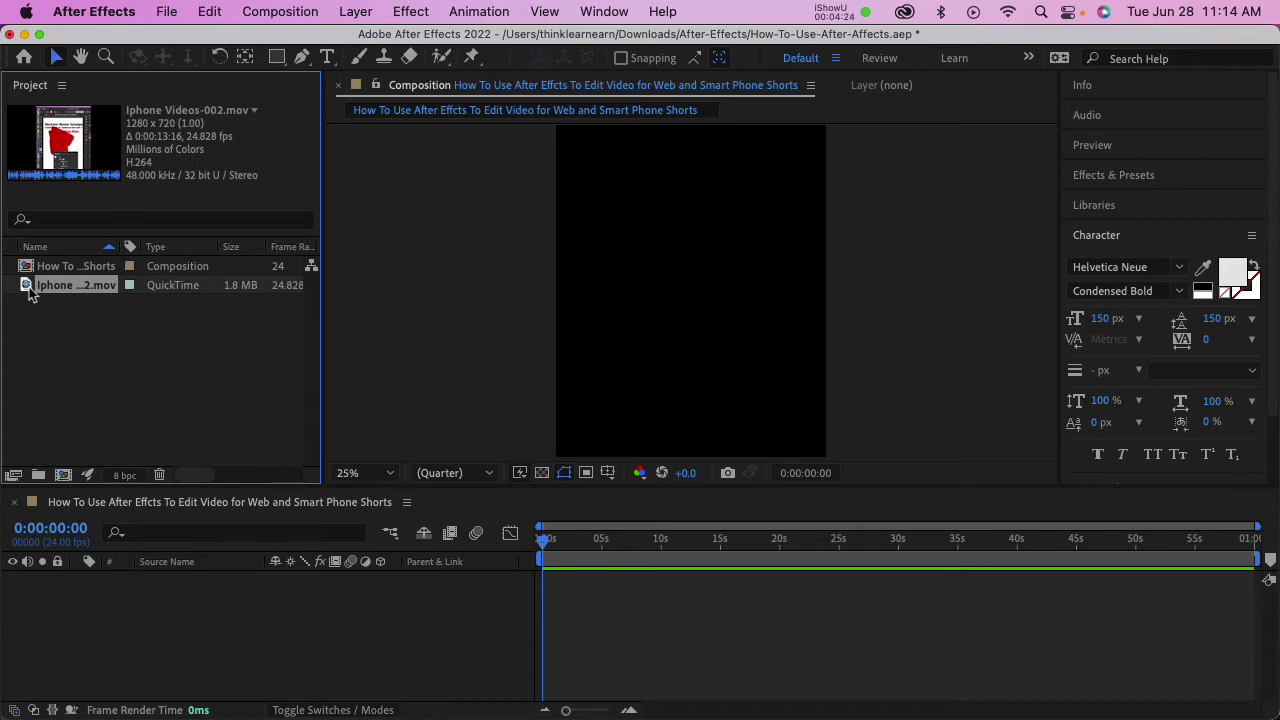
key(super+slash)
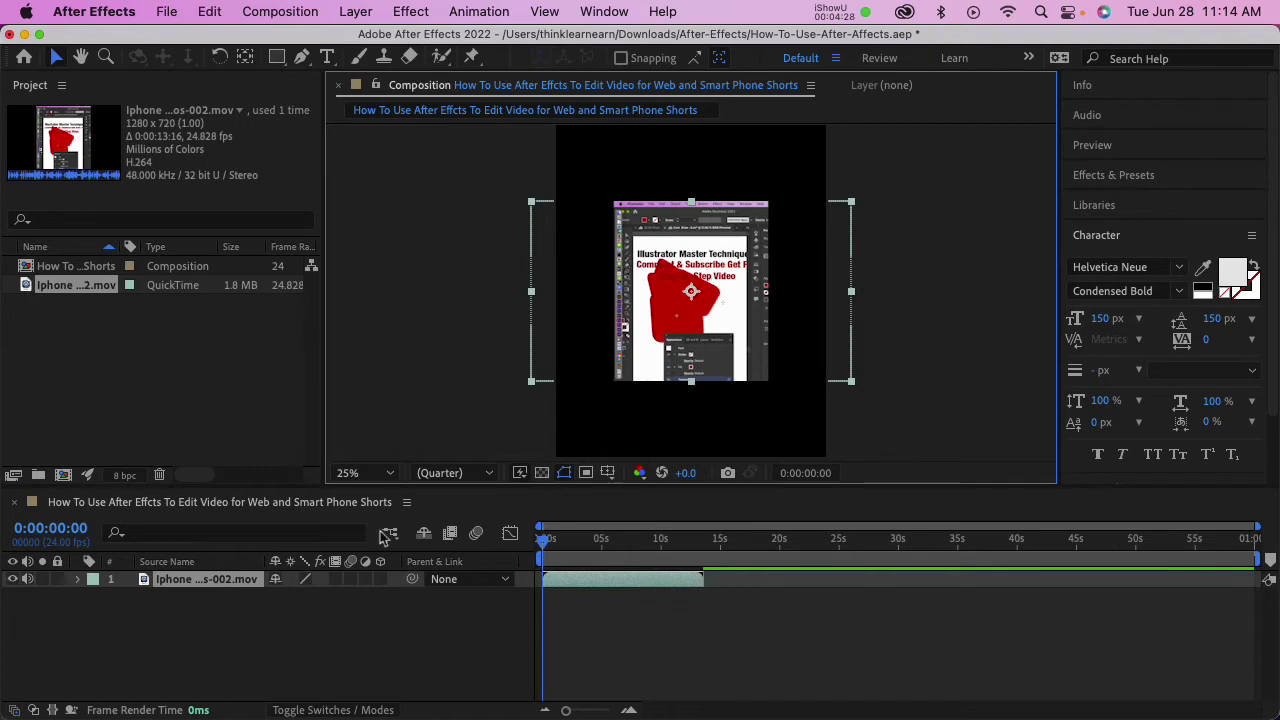
key(s)
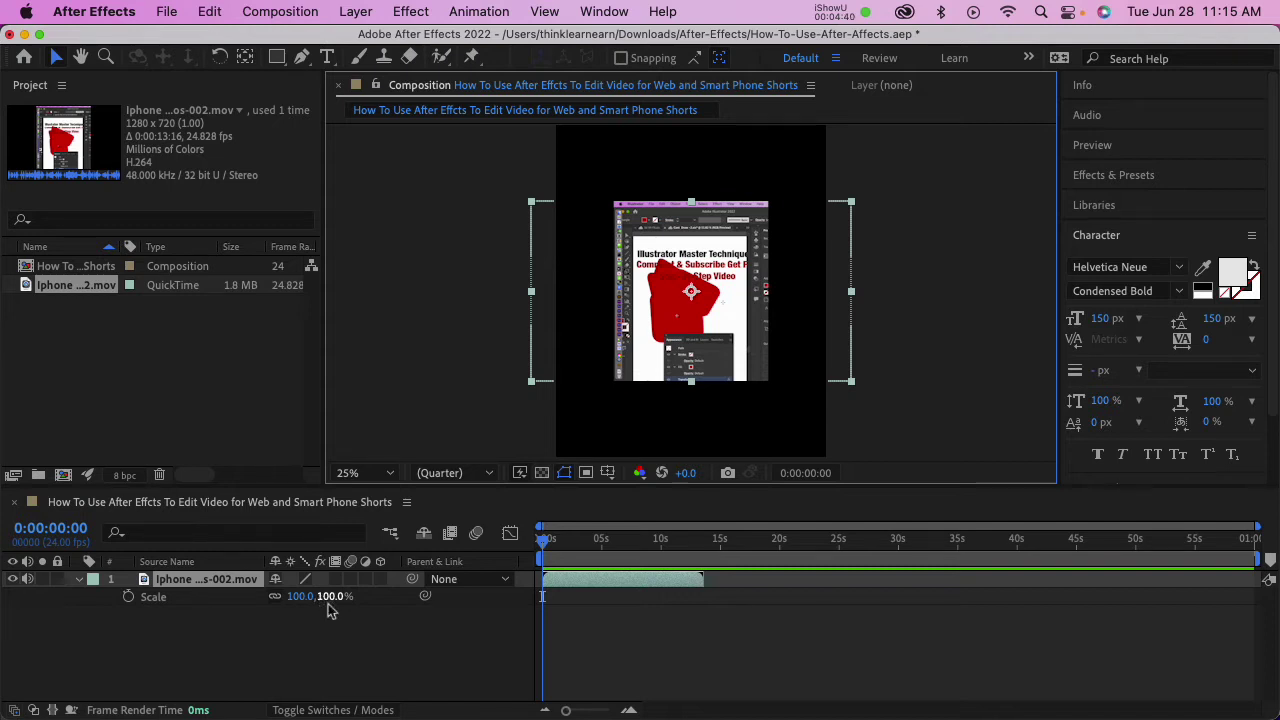
drag(330, 597, 421, 613)
click(476, 444)
key(comma)
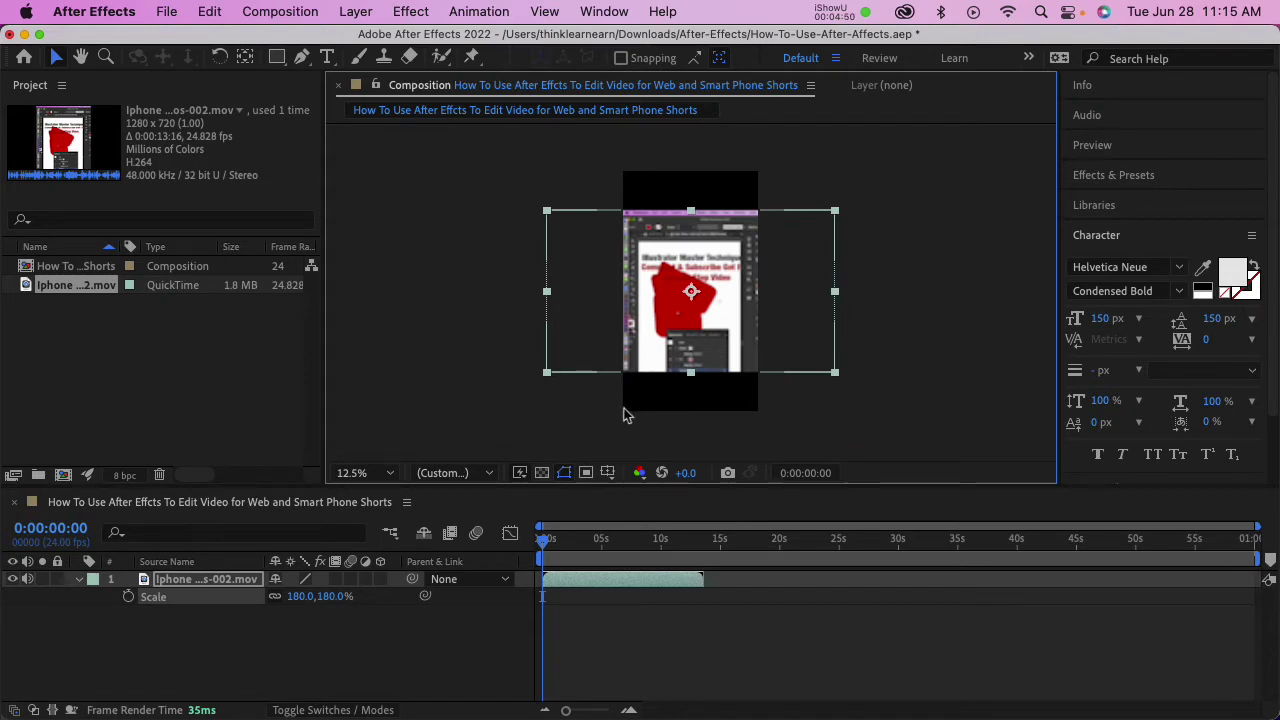
drag(308, 598, 446, 610)
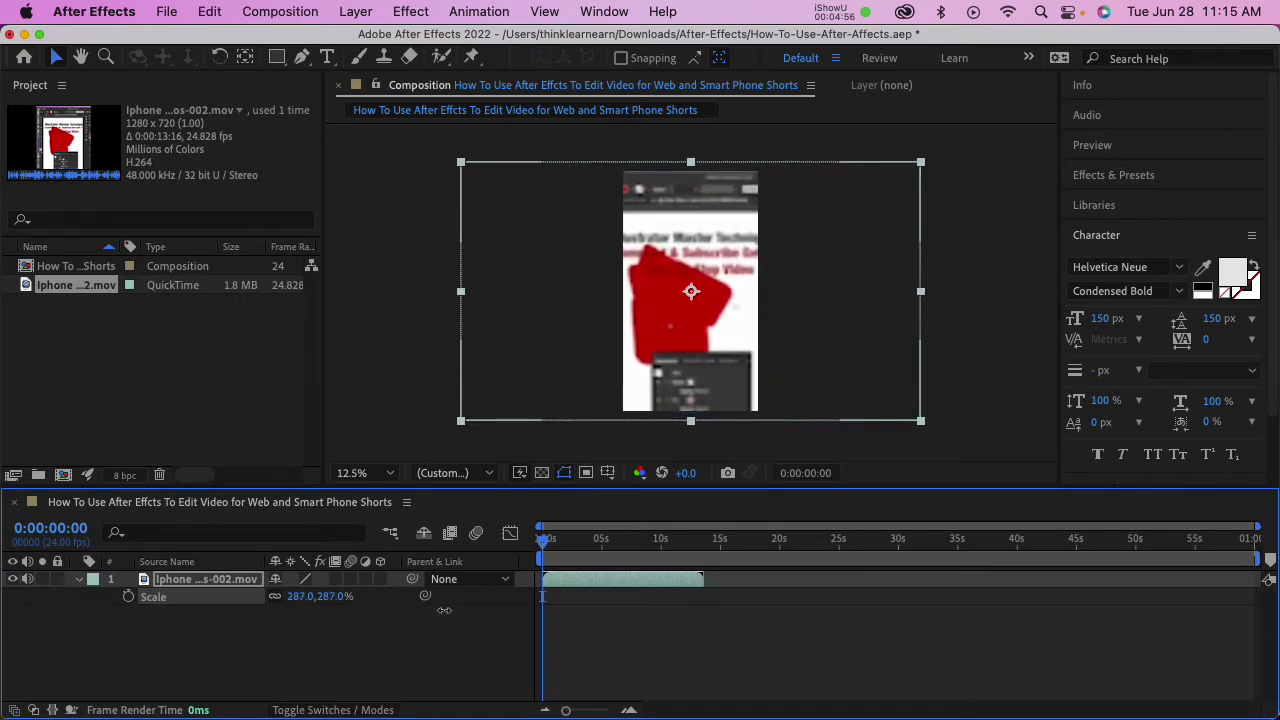
Check the composition settings and reposition the enlarged video layer so it stays roughly centered over the frame.
drag(686, 371, 692, 368)
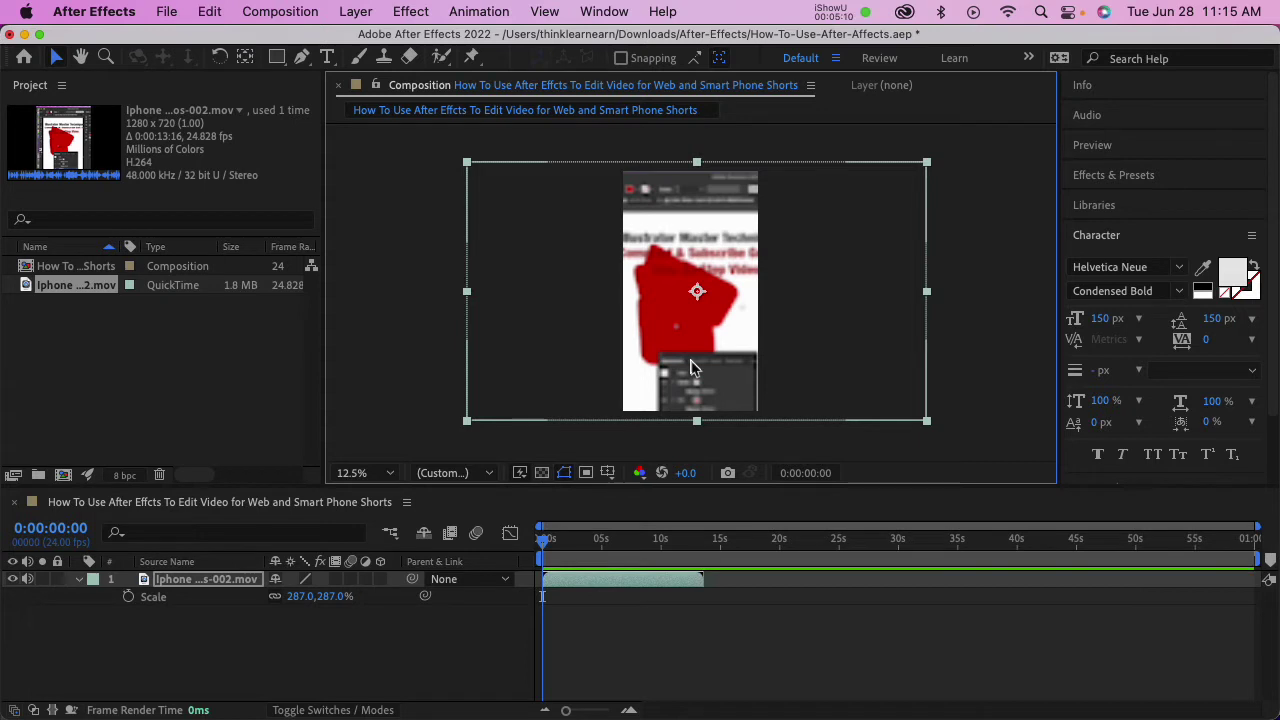
key(super+k)
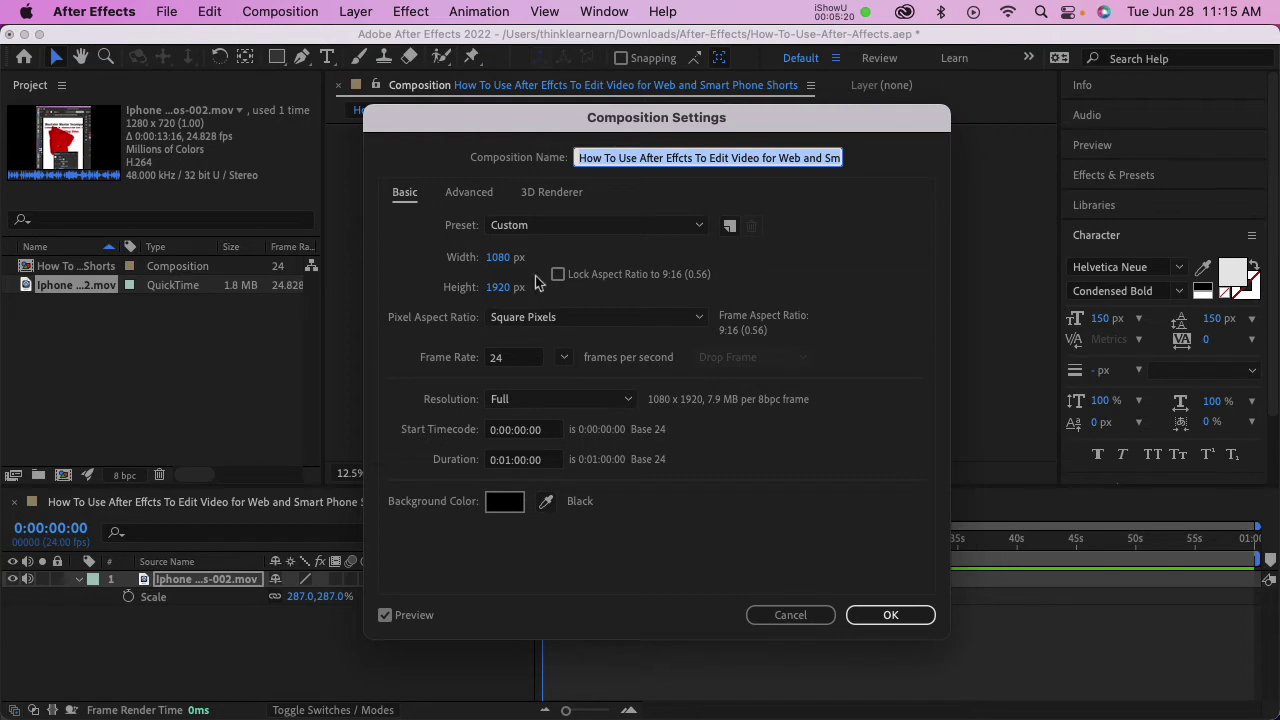
click(789, 614)
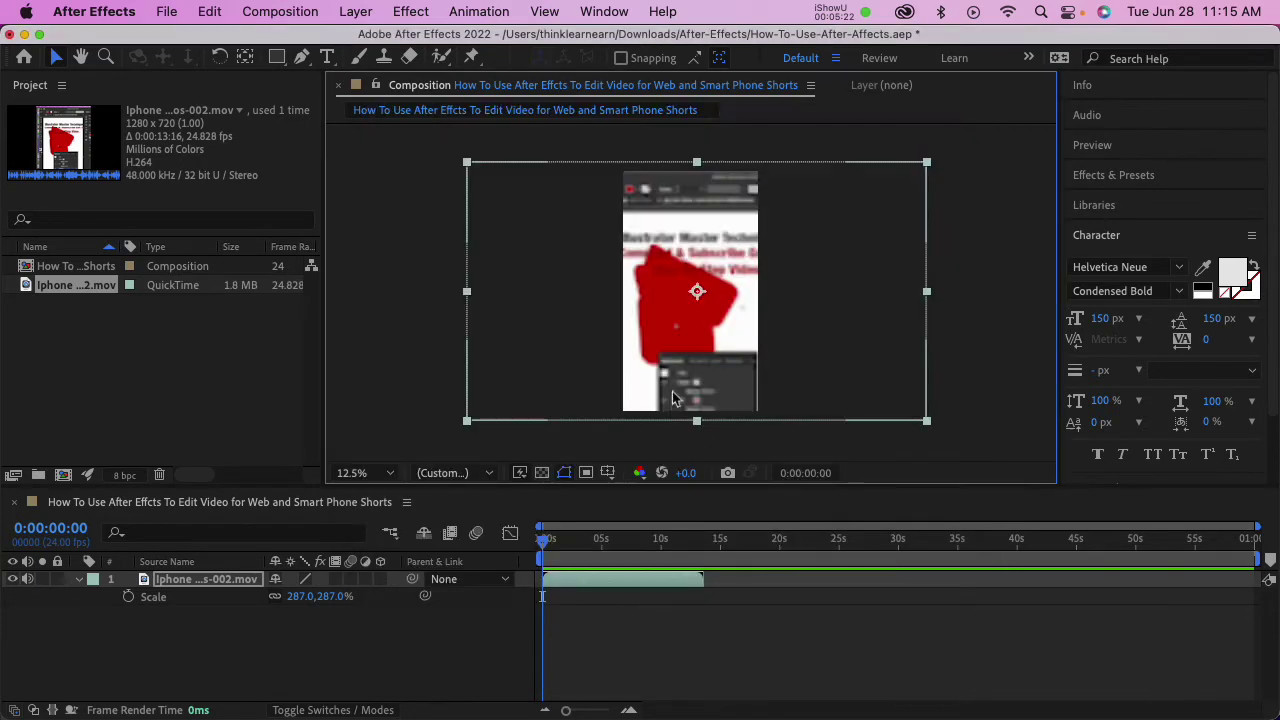
mouse_move(660, 345)
mouse_down()
mouse_move(671, 345)
mouse_move(655, 345)
mouse_up()
Set the composition preview resolution to Full and check the video layer's sharpness and bounds.
click(467, 473)
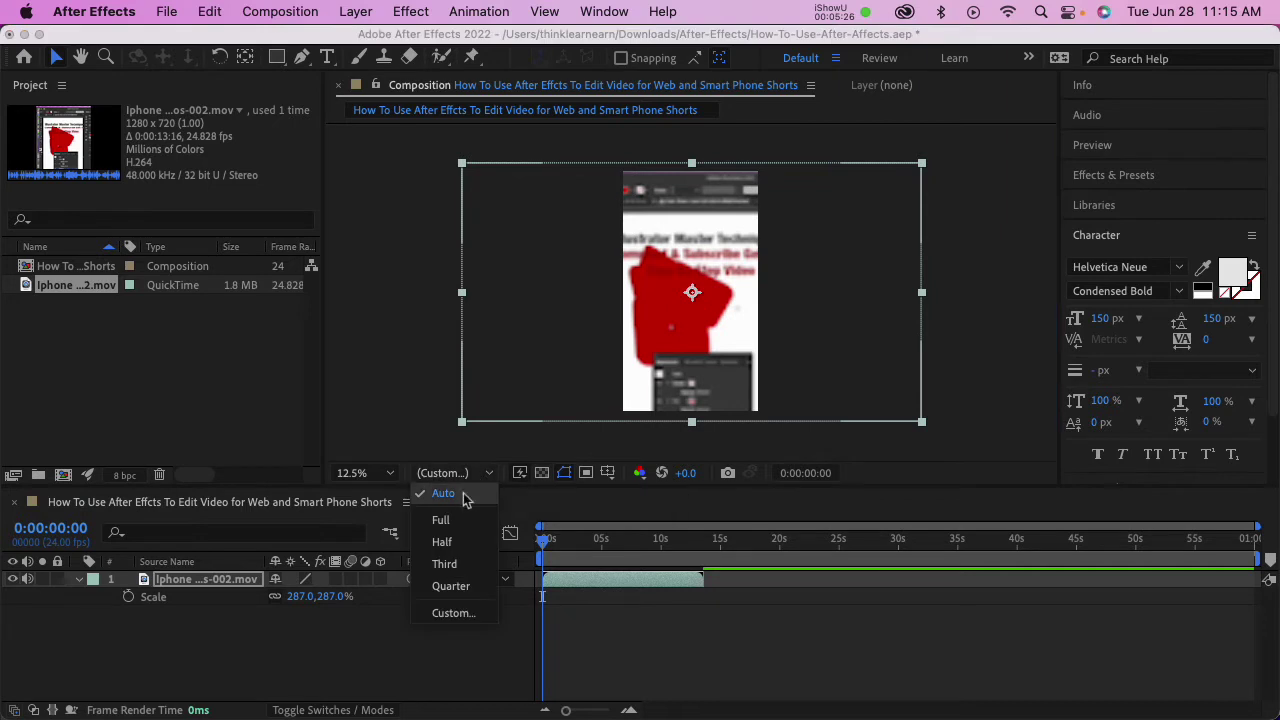
click(457, 520)
click(412, 380)
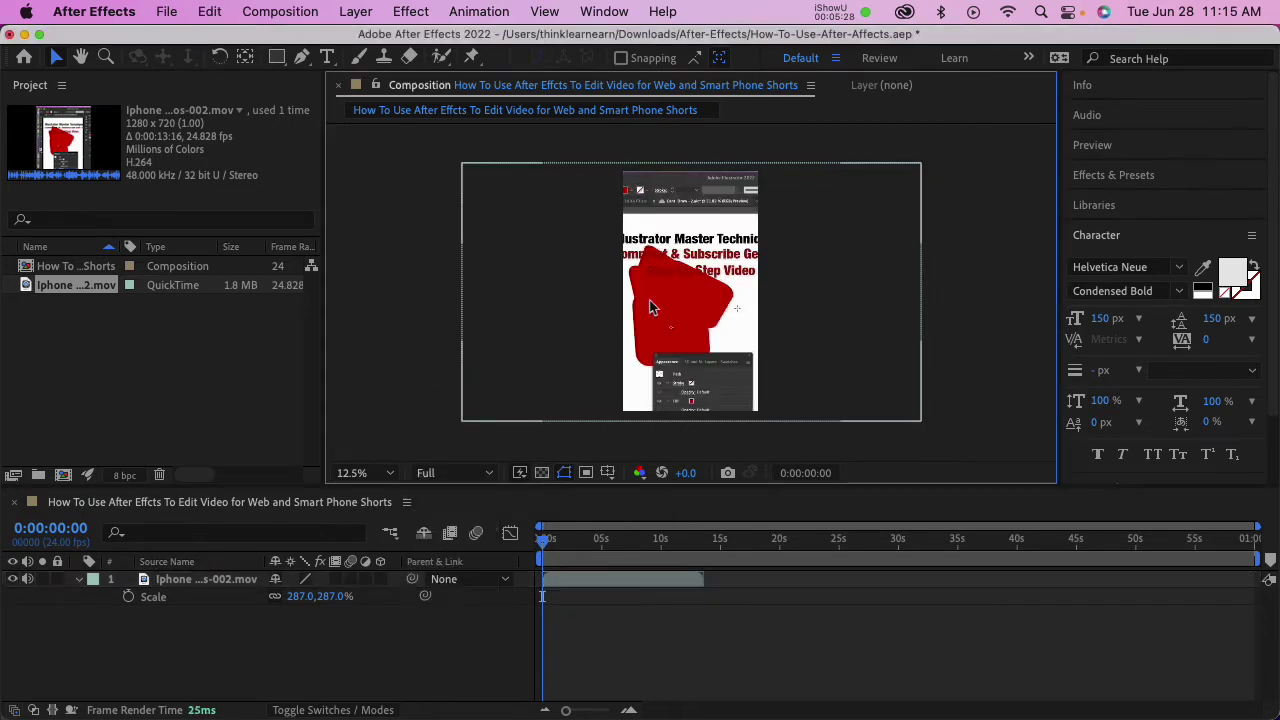
click(683, 305)
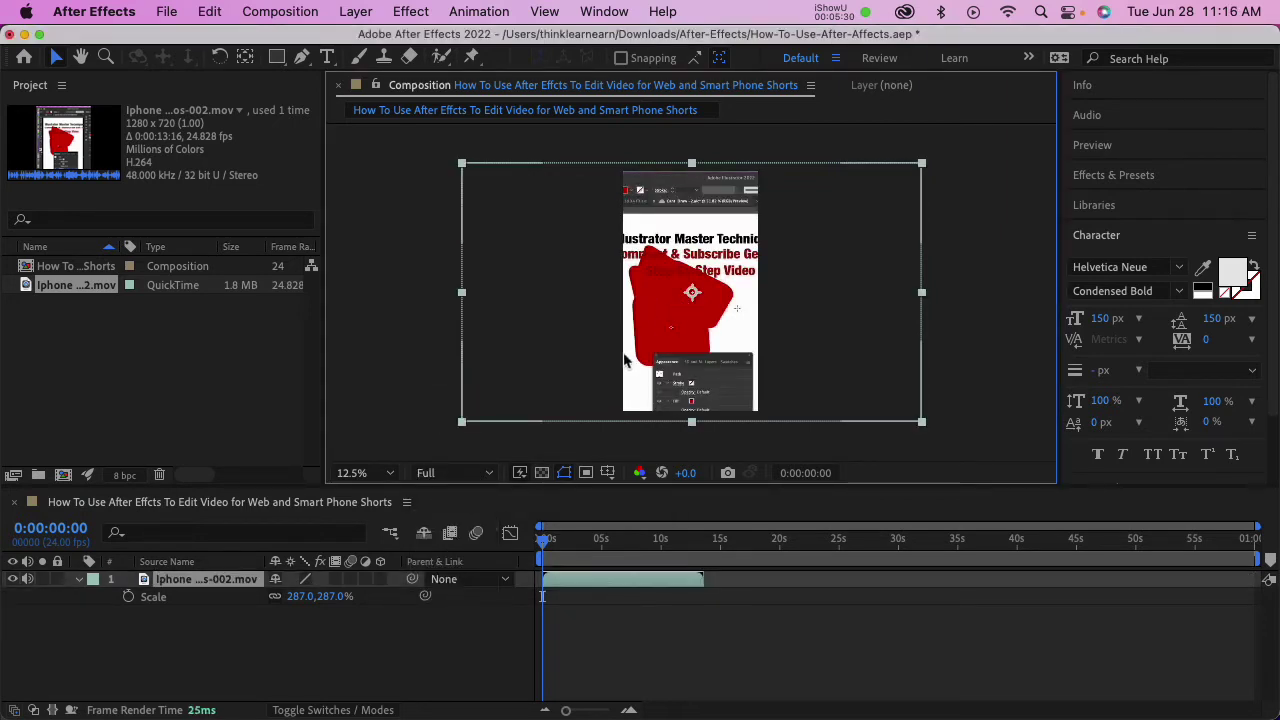
click(434, 350)
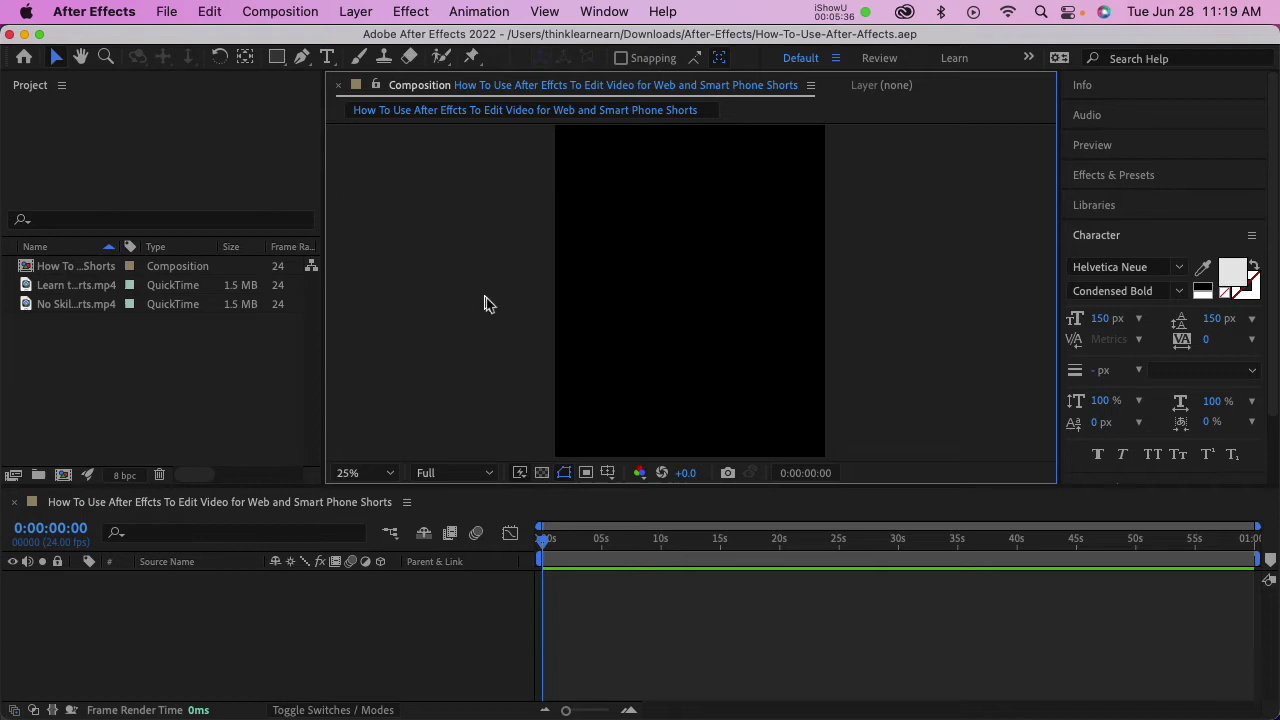
Add the Learn t...Shorts.mp4 clip at 0:00:00:00 and scale its layer to 274% to fill the vertical frame.
click(200, 420)
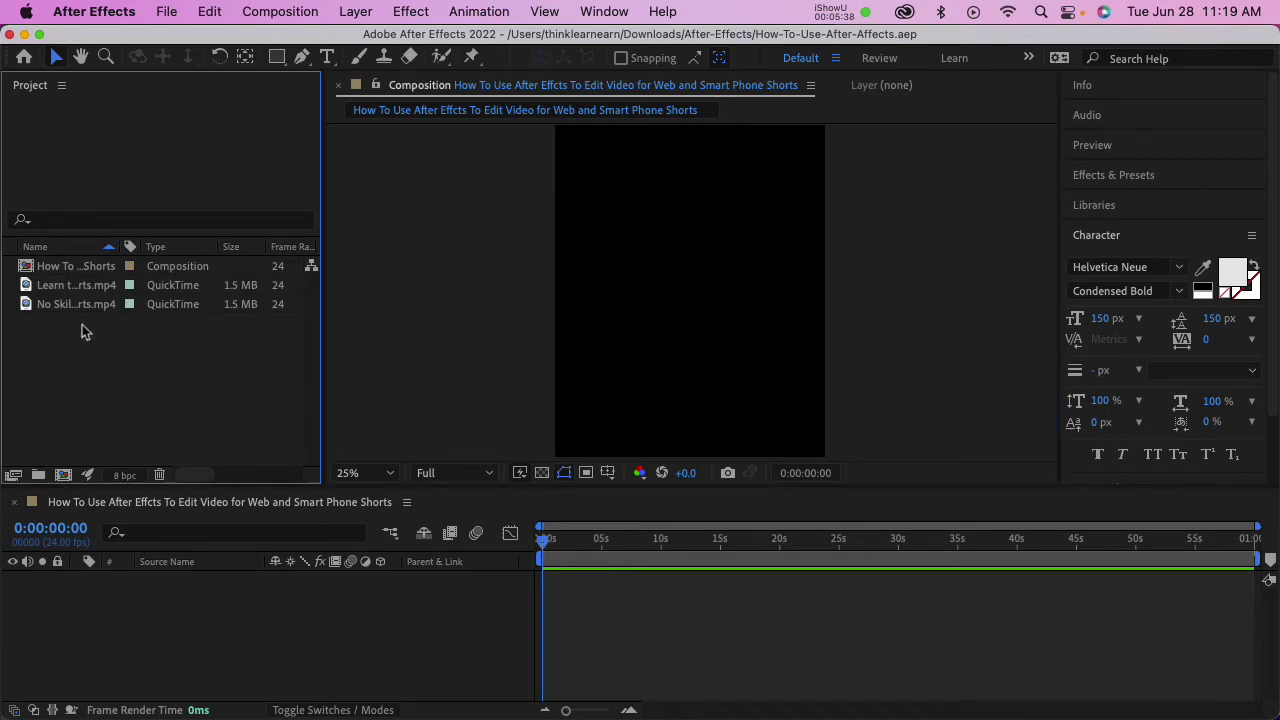
click(33, 289)
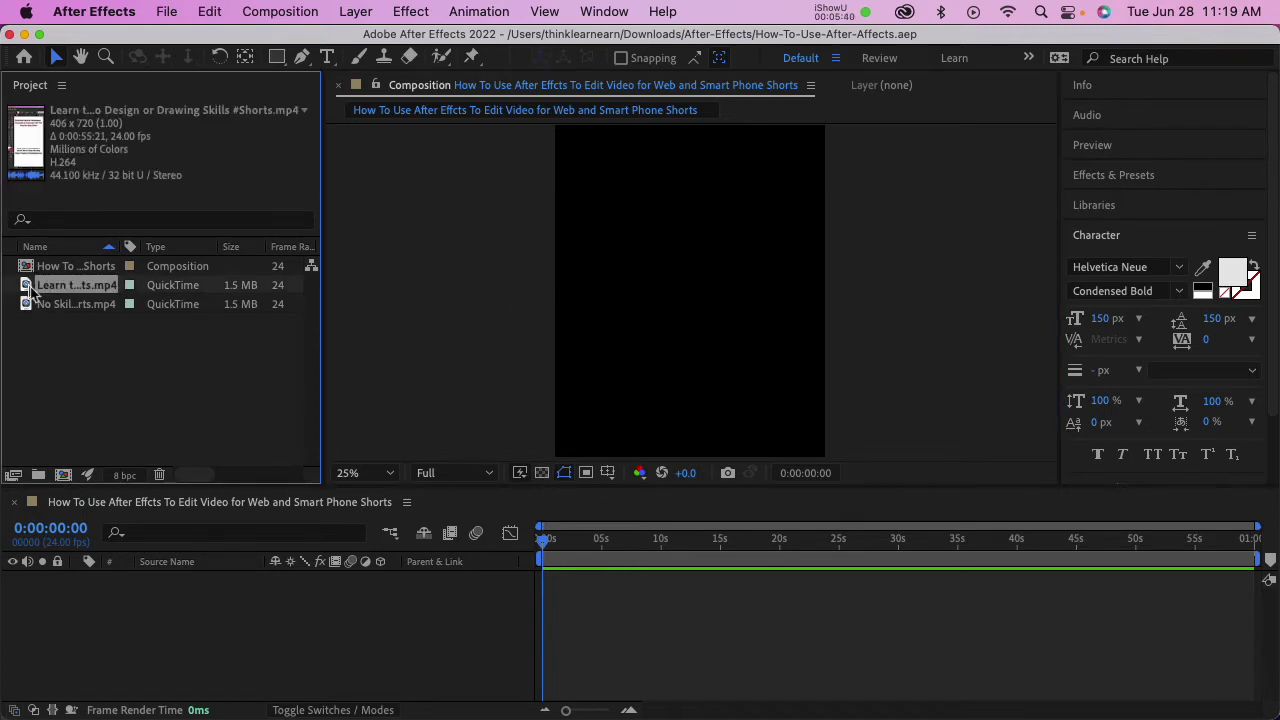
key(super+slash)
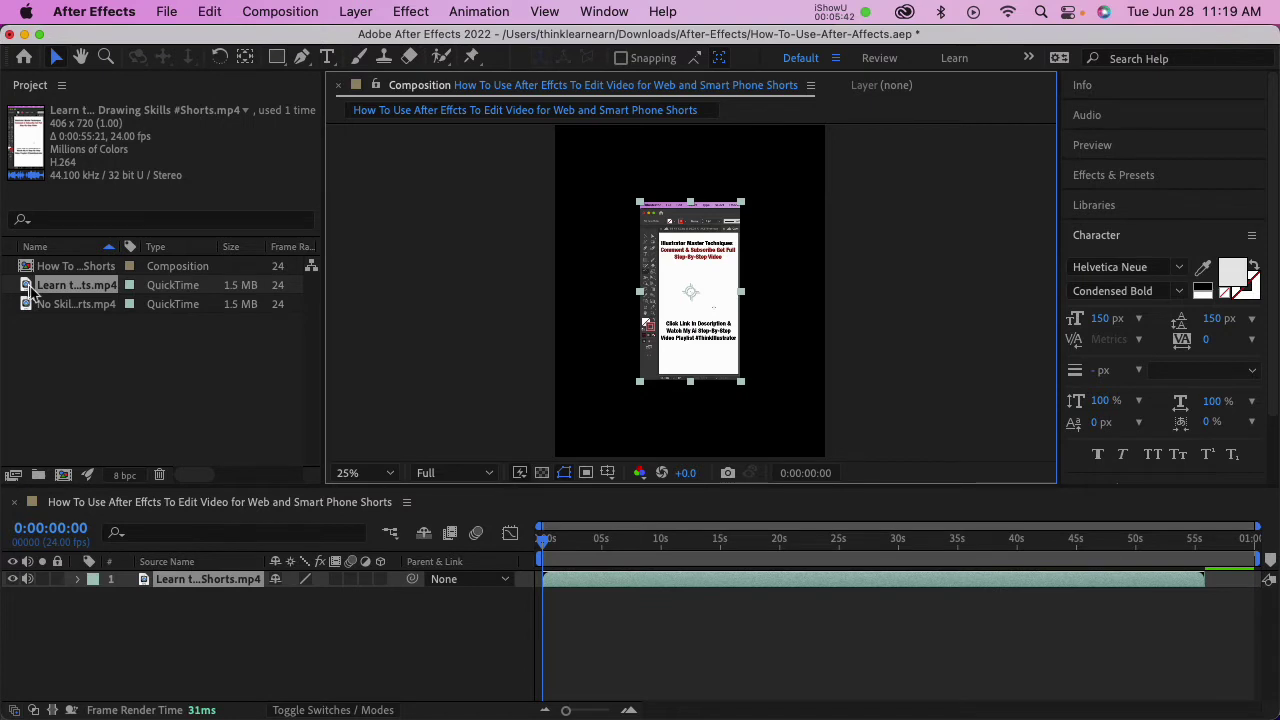
key(s)
drag(335, 597, 482, 515)
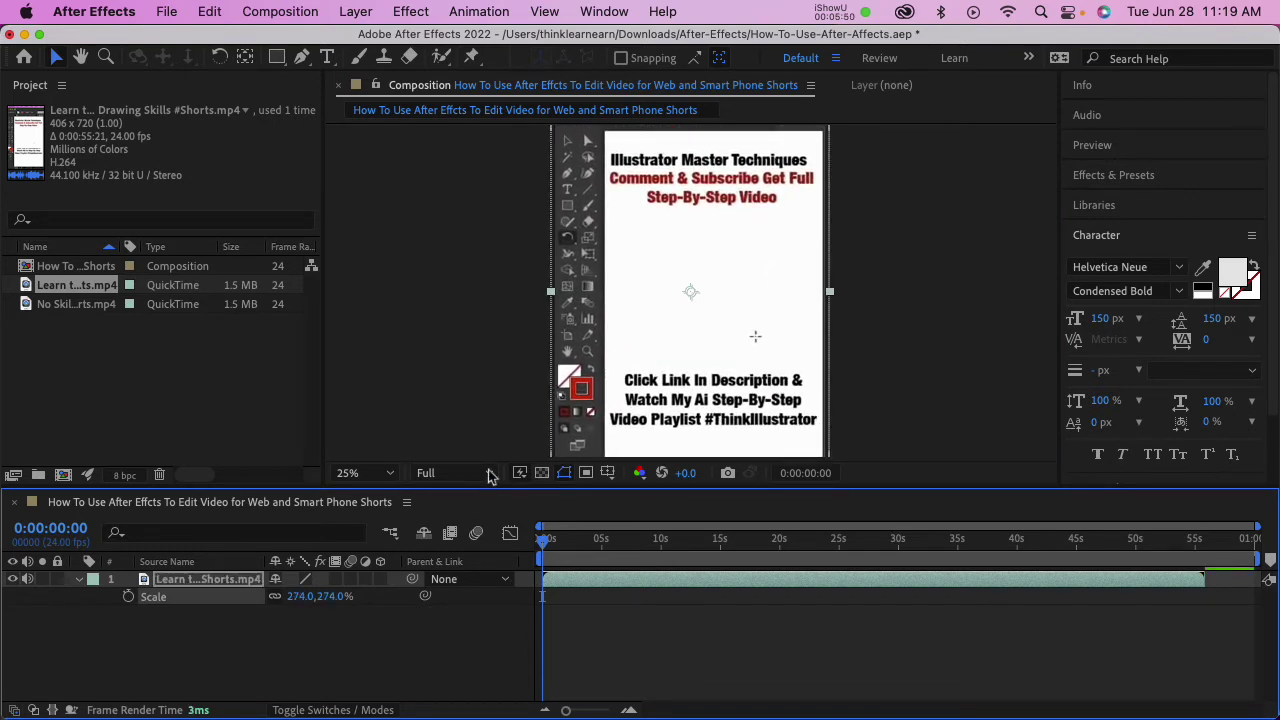
Check the scaled clip against the whole vertical frame and save the project.
click(502, 427)
key(comma)
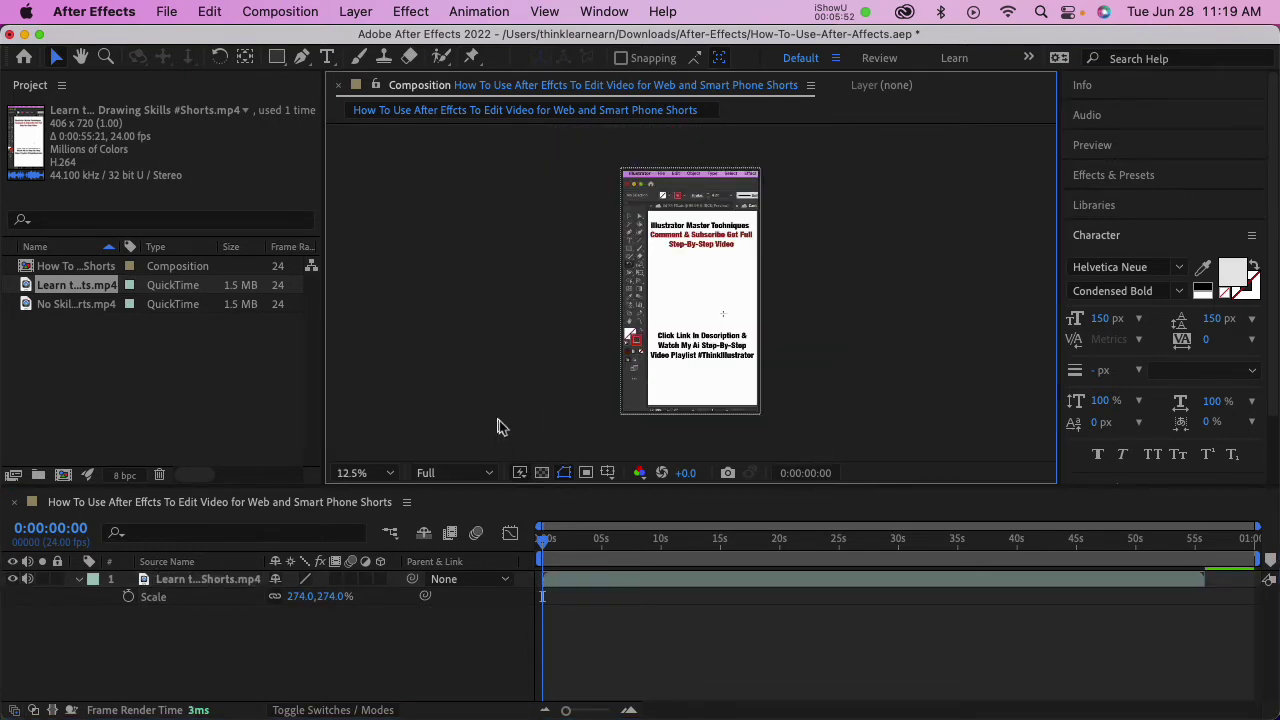
key(super+s)
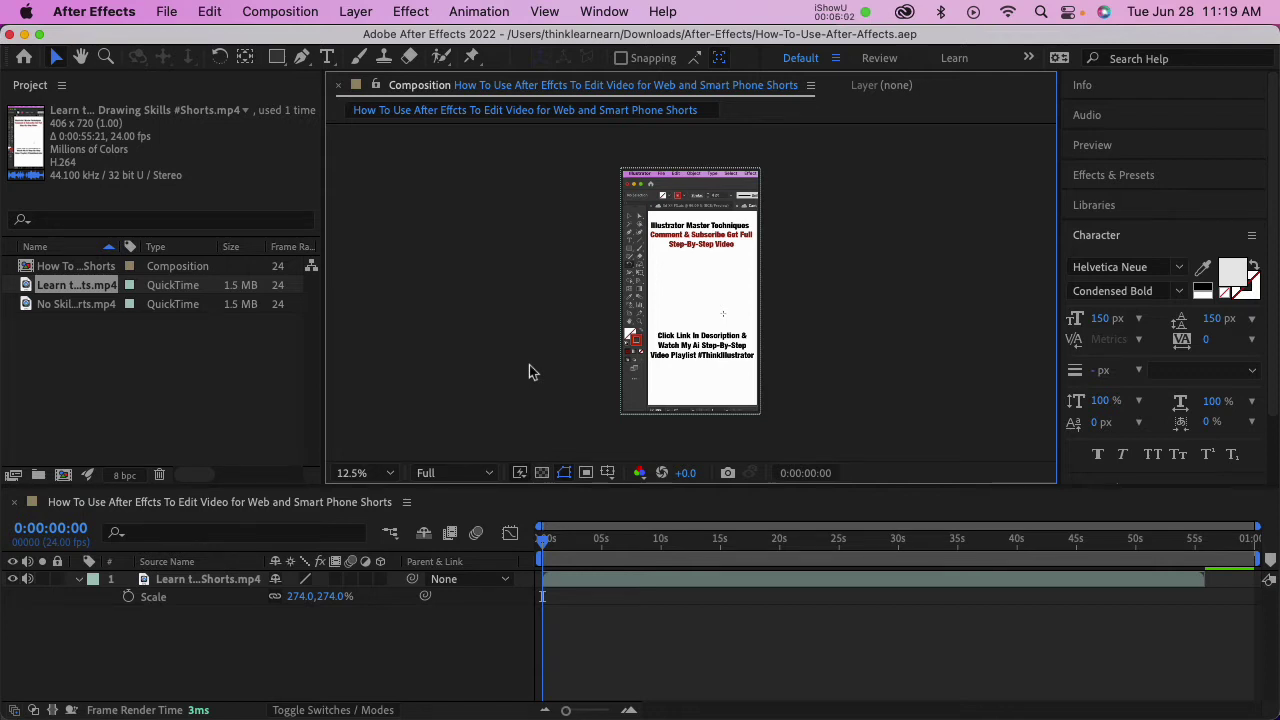
Trim the end of the Learn t...Shorts.mp4 layer to about 15 seconds on the timeline.
click(650, 367)
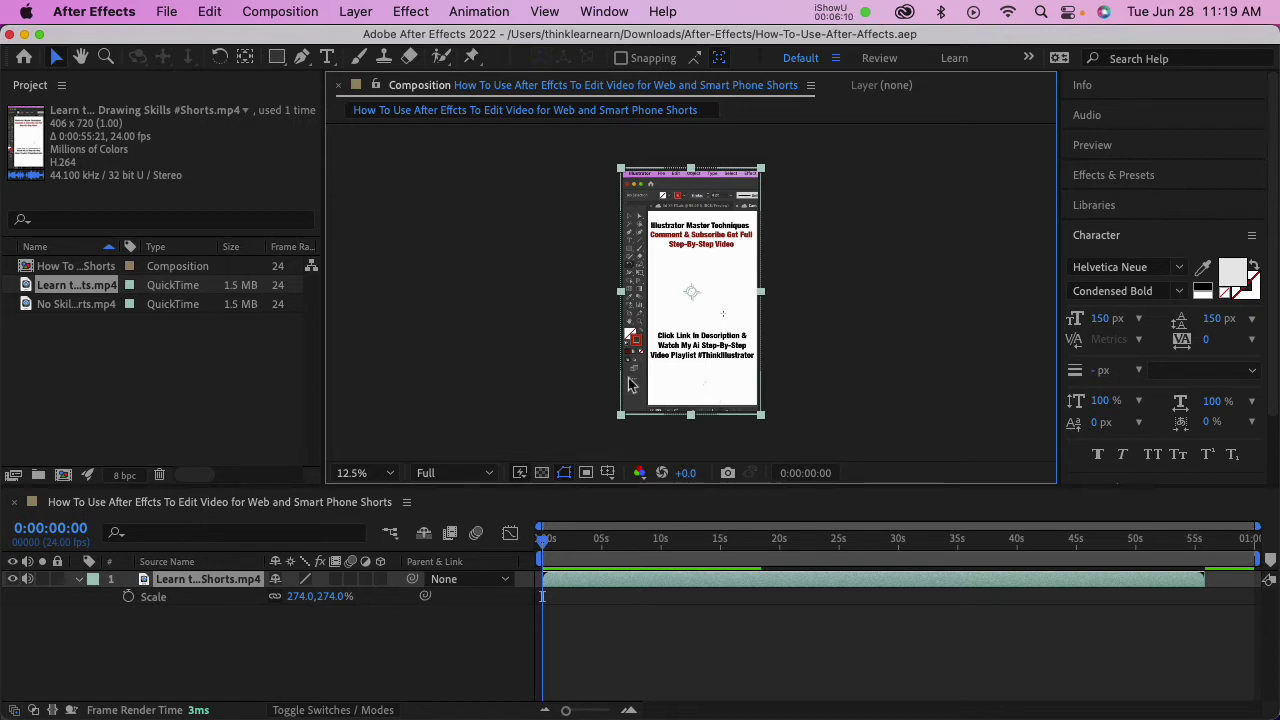
click(159, 384)
click(28, 308)
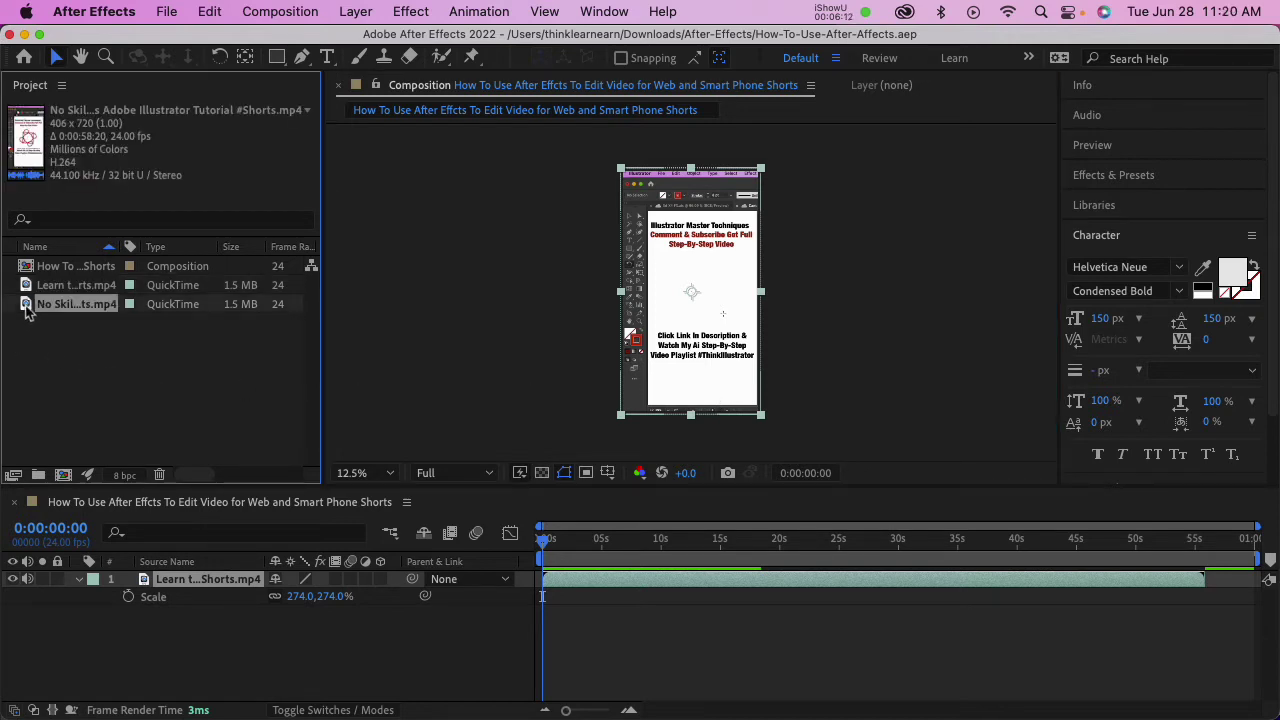
click(714, 388)
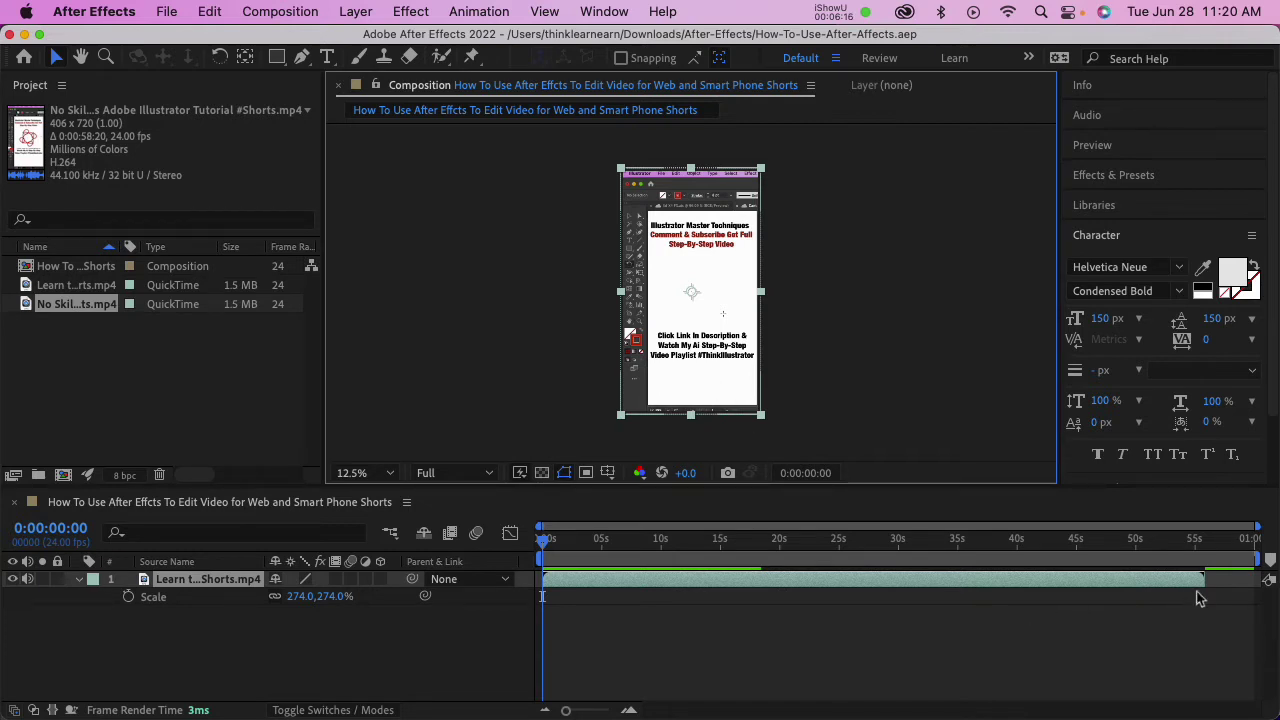
drag(1204, 584, 718, 590)
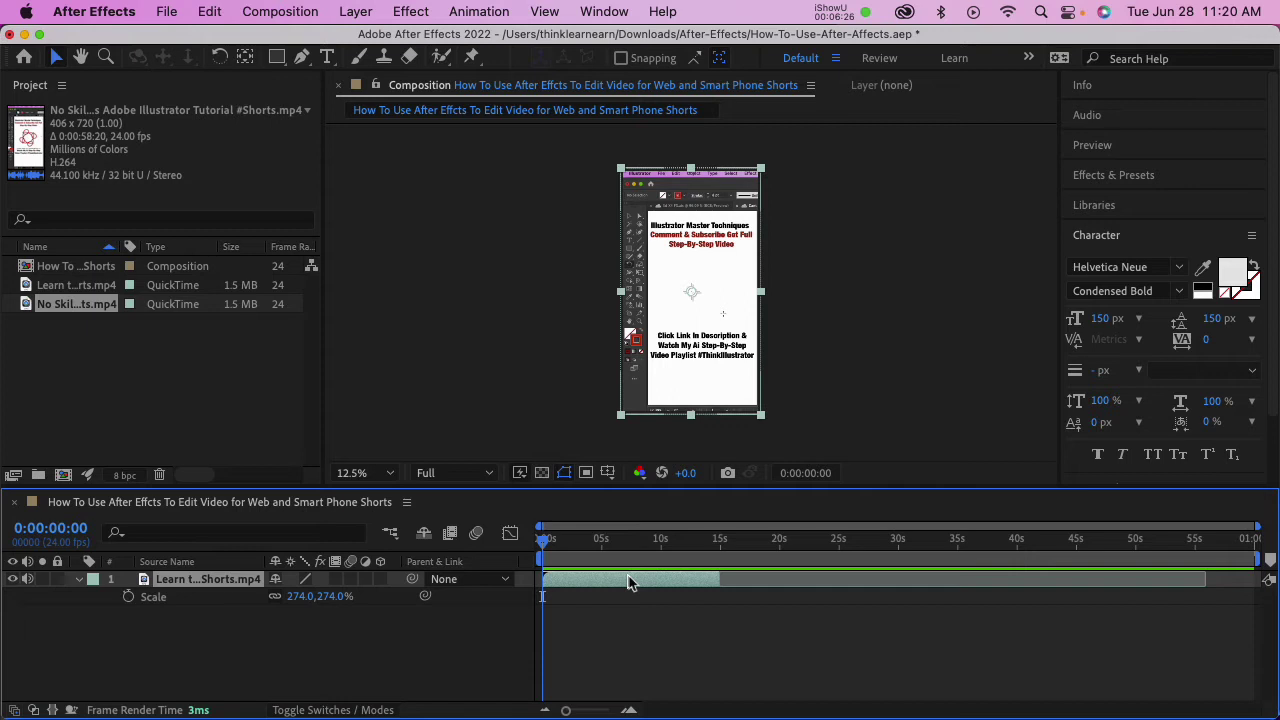
Duplicate the trimmed layer and move the lower copy to start at the first clip's out point, 0:00:14:23.
key(o)
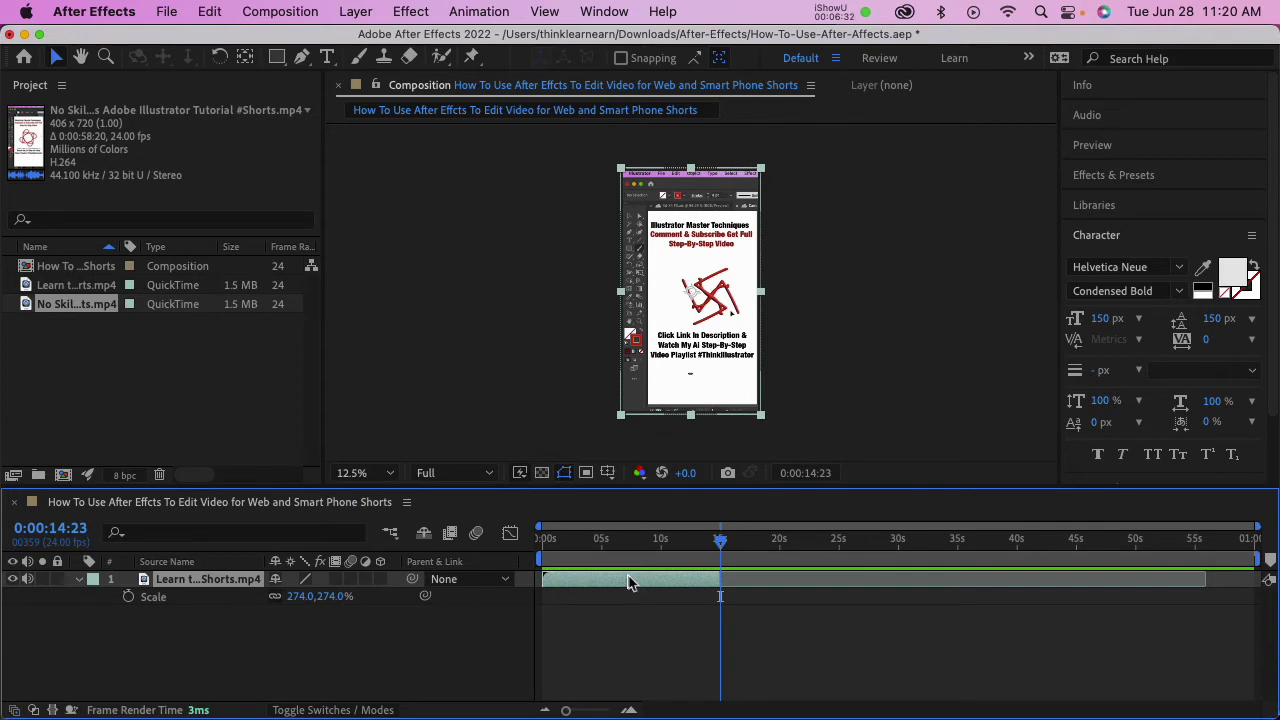
key(i)
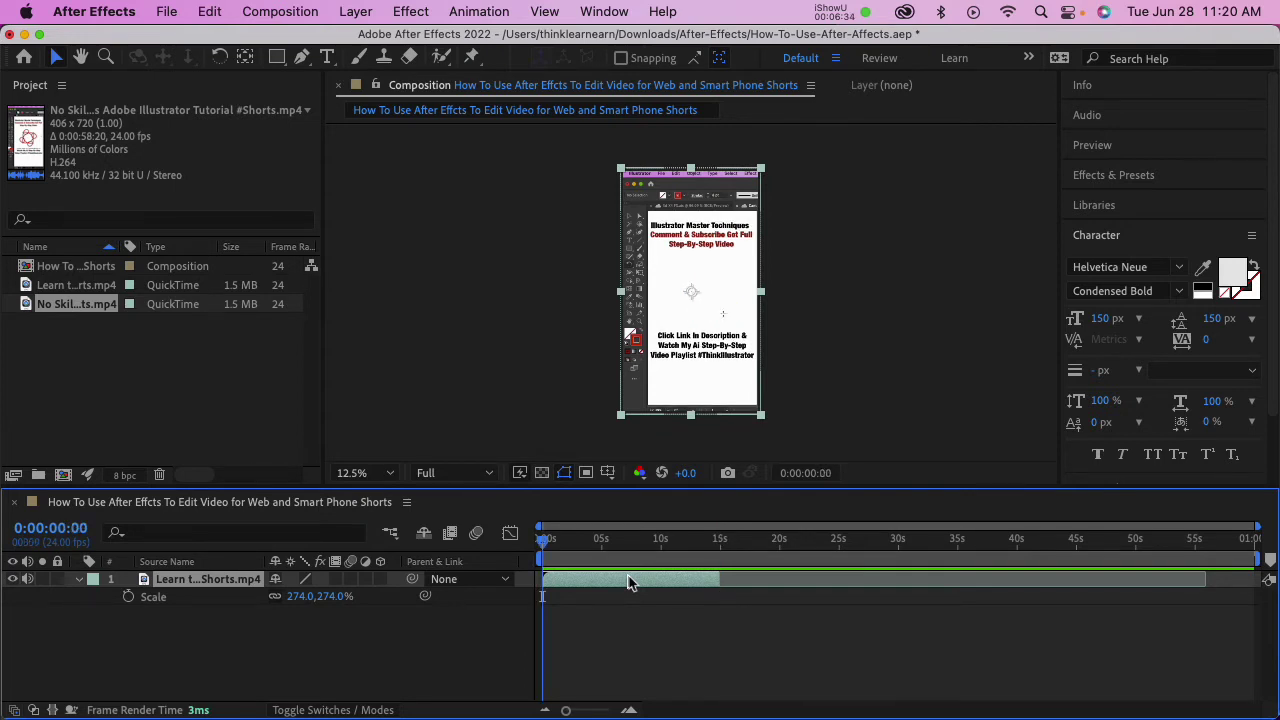
key(o)
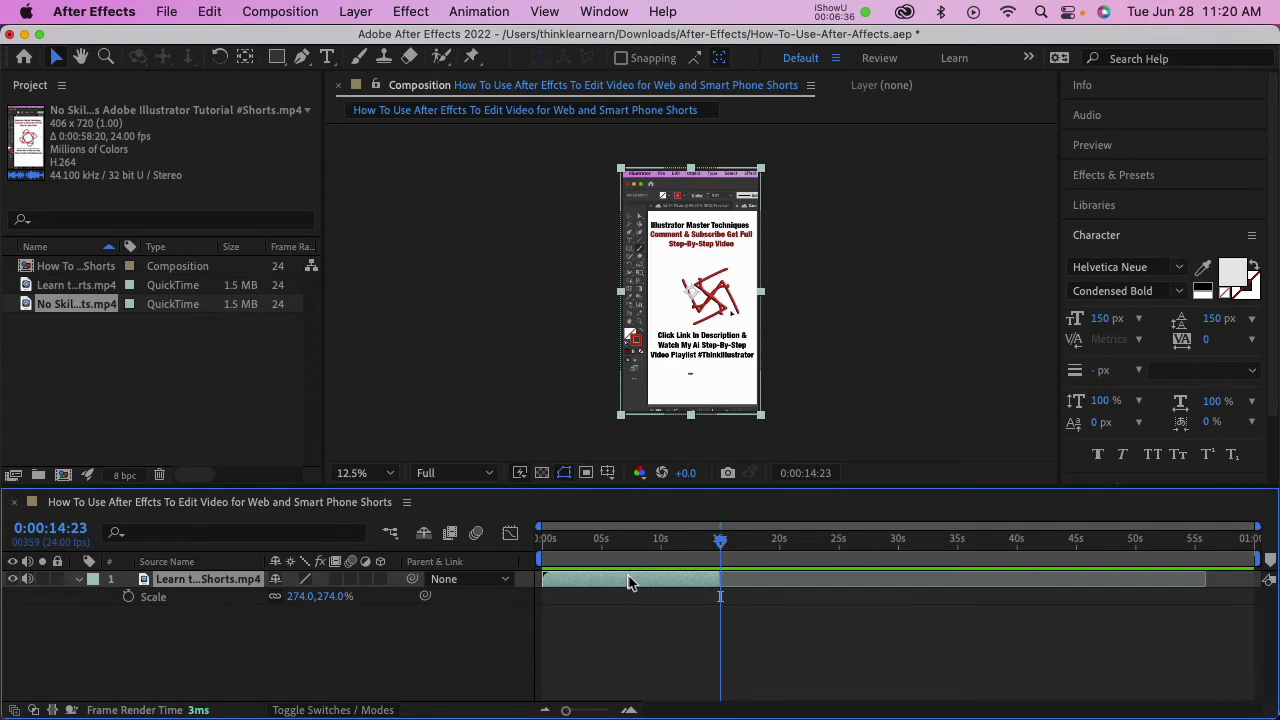
key(super+d)
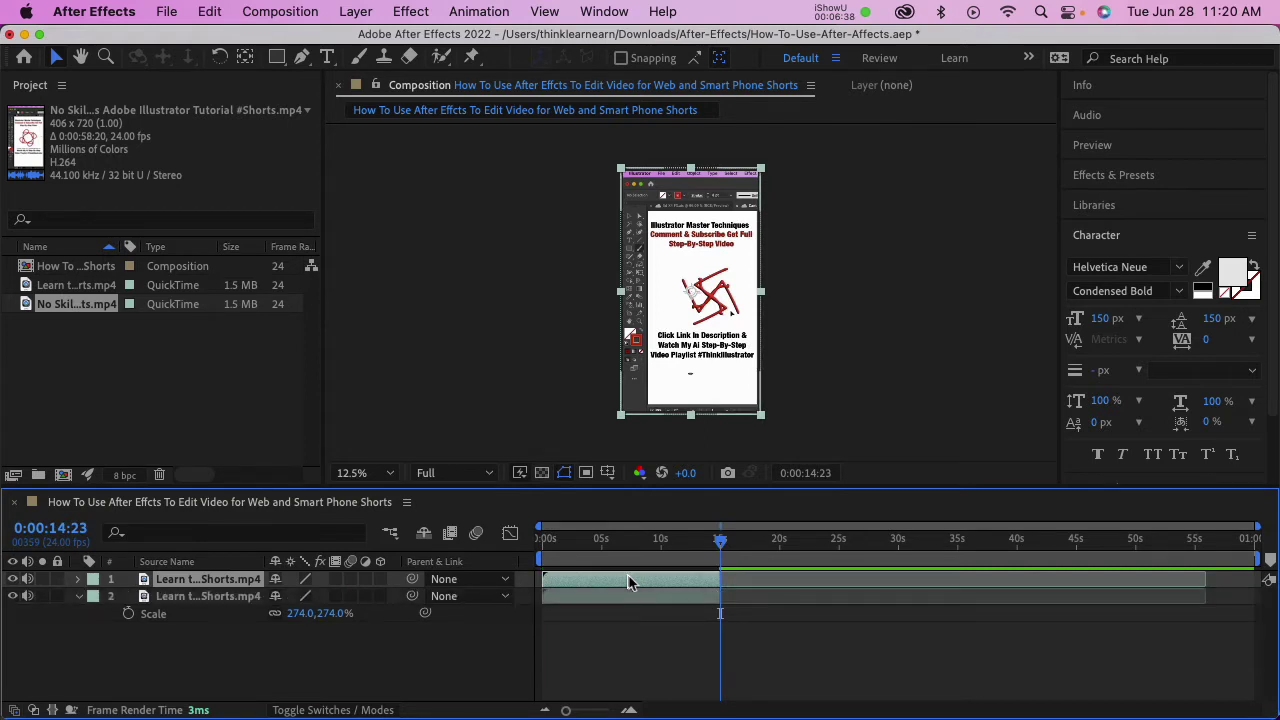
click(626, 595)
click(628, 578)
click(653, 598)
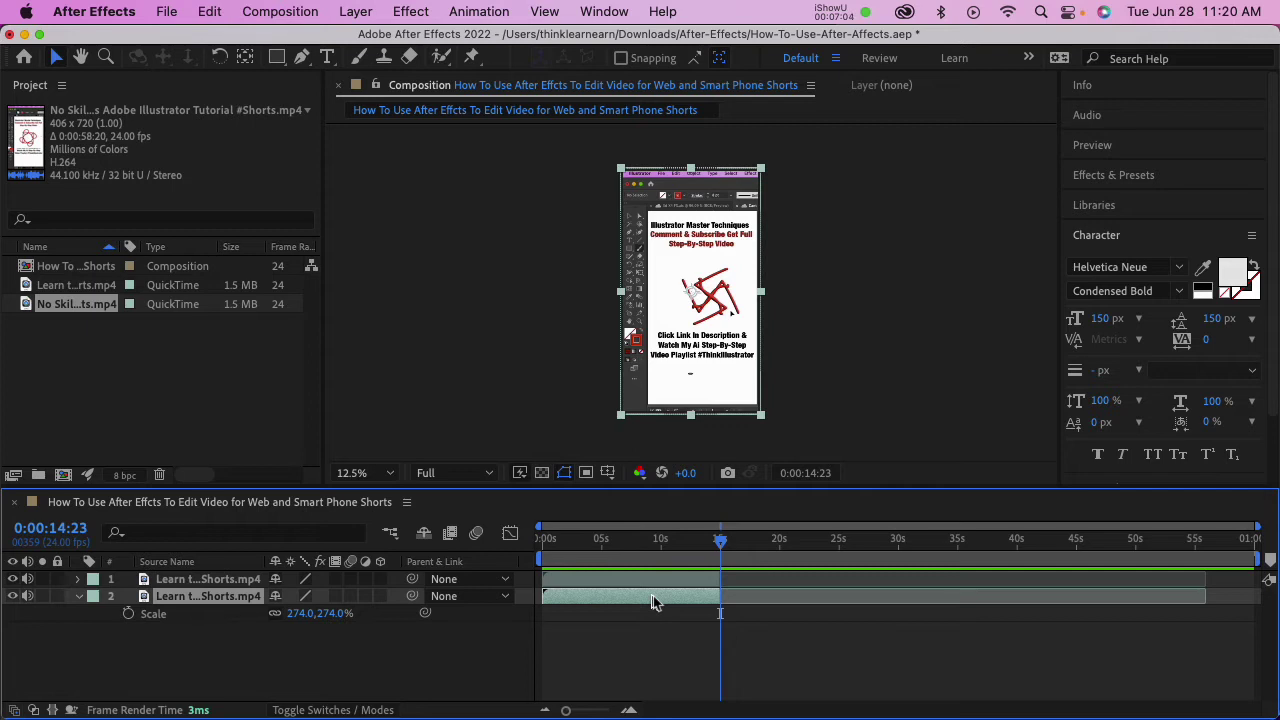
key(bracketleft)
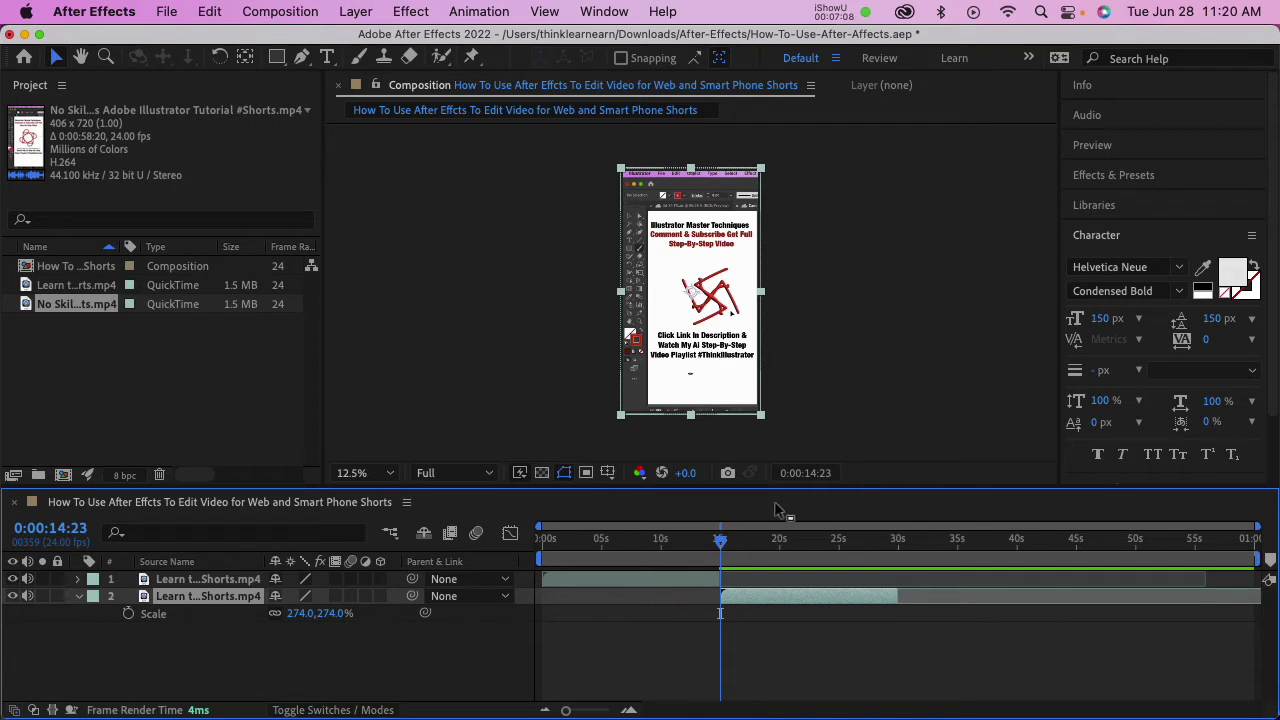
Replace the lower layer's footage with No Skil...Shorts.mp4 and extend the layer's end to about 34 seconds.
drag(722, 543, 742, 546)
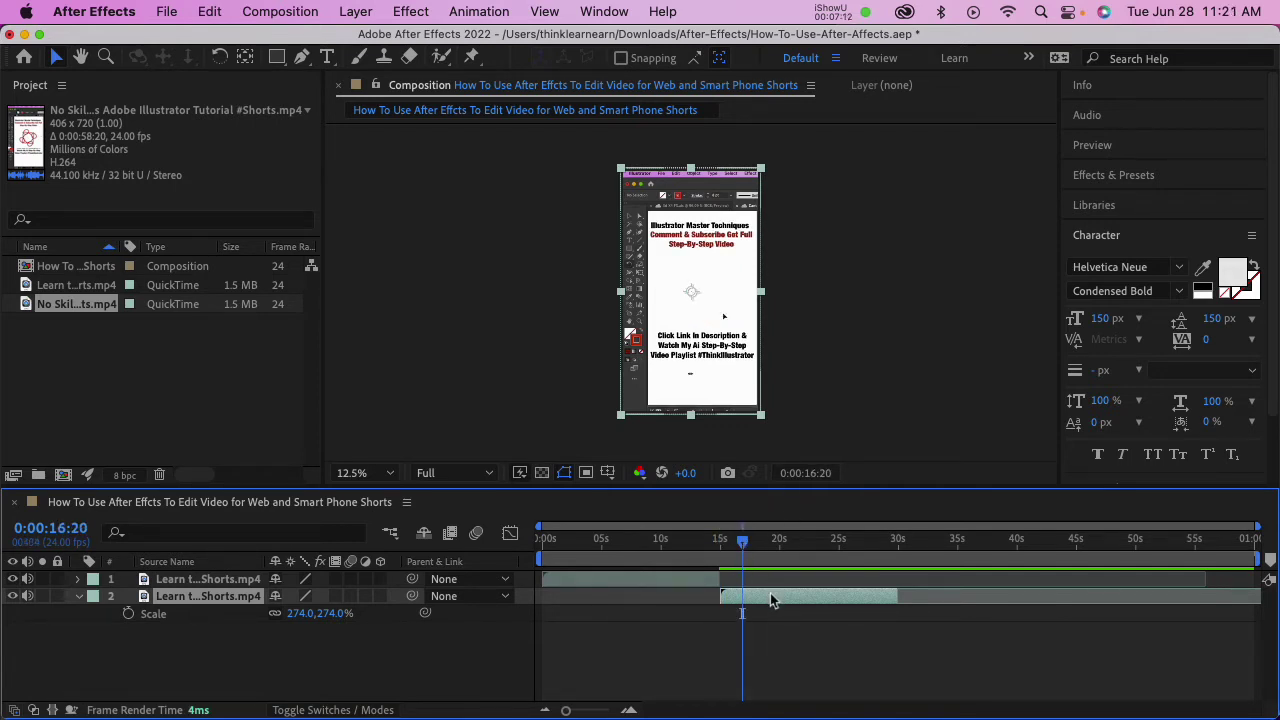
click(31, 287)
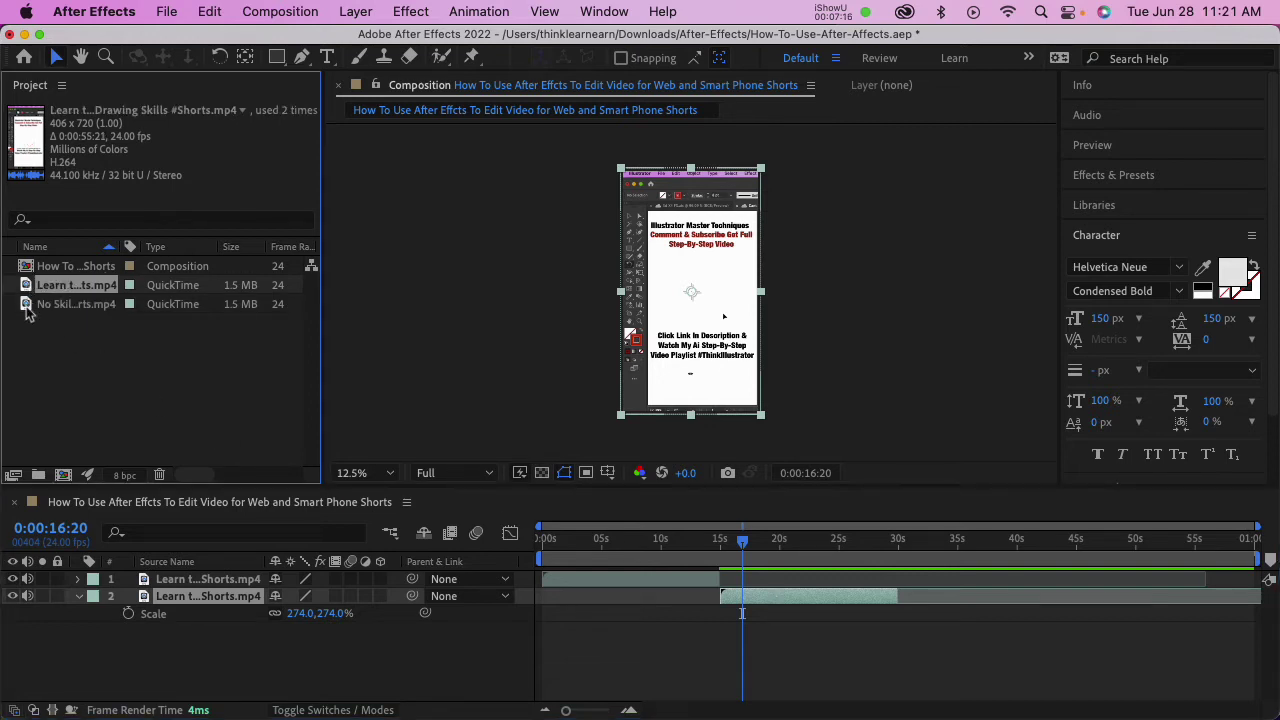
click(40, 304)
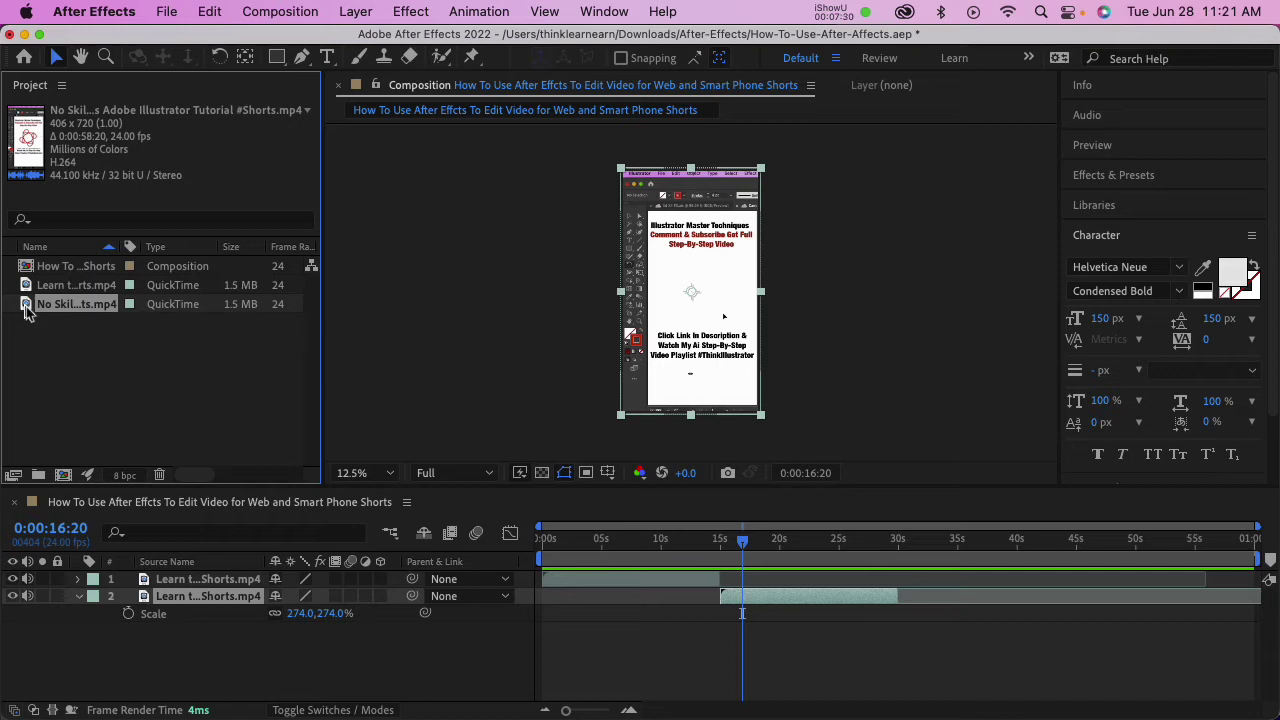
key(super+alt+slash)
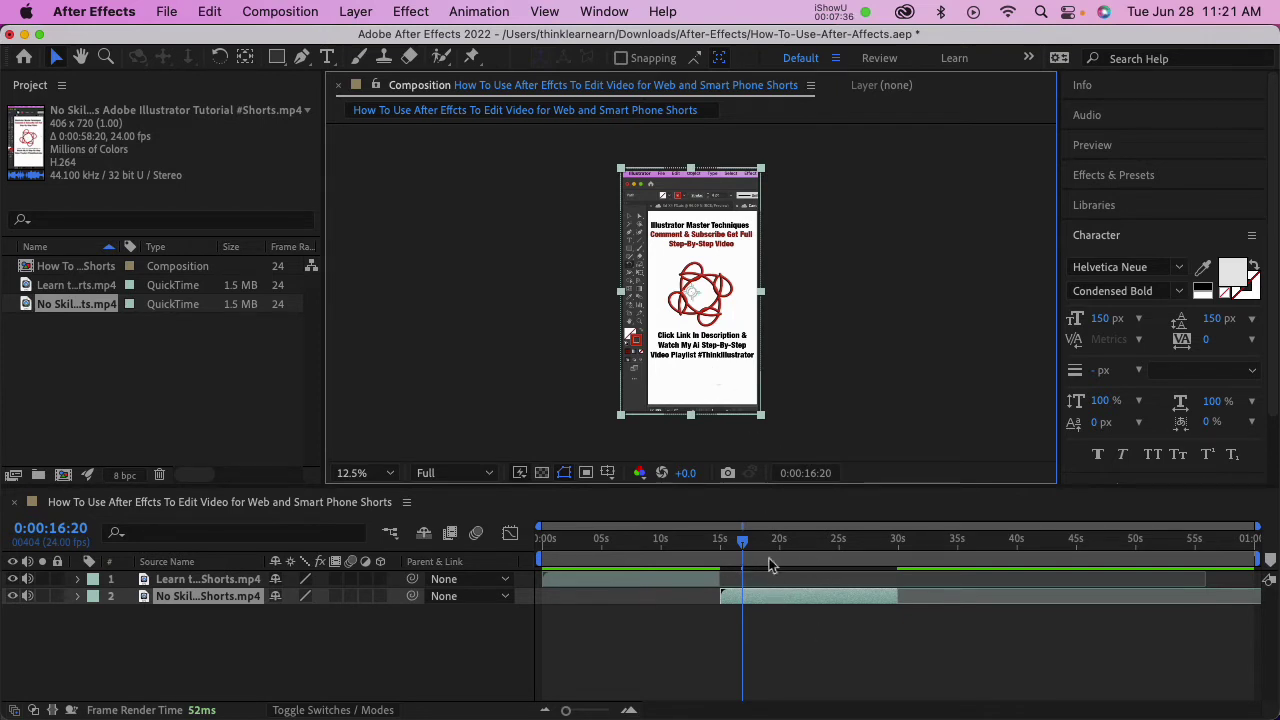
drag(897, 597, 940, 597)
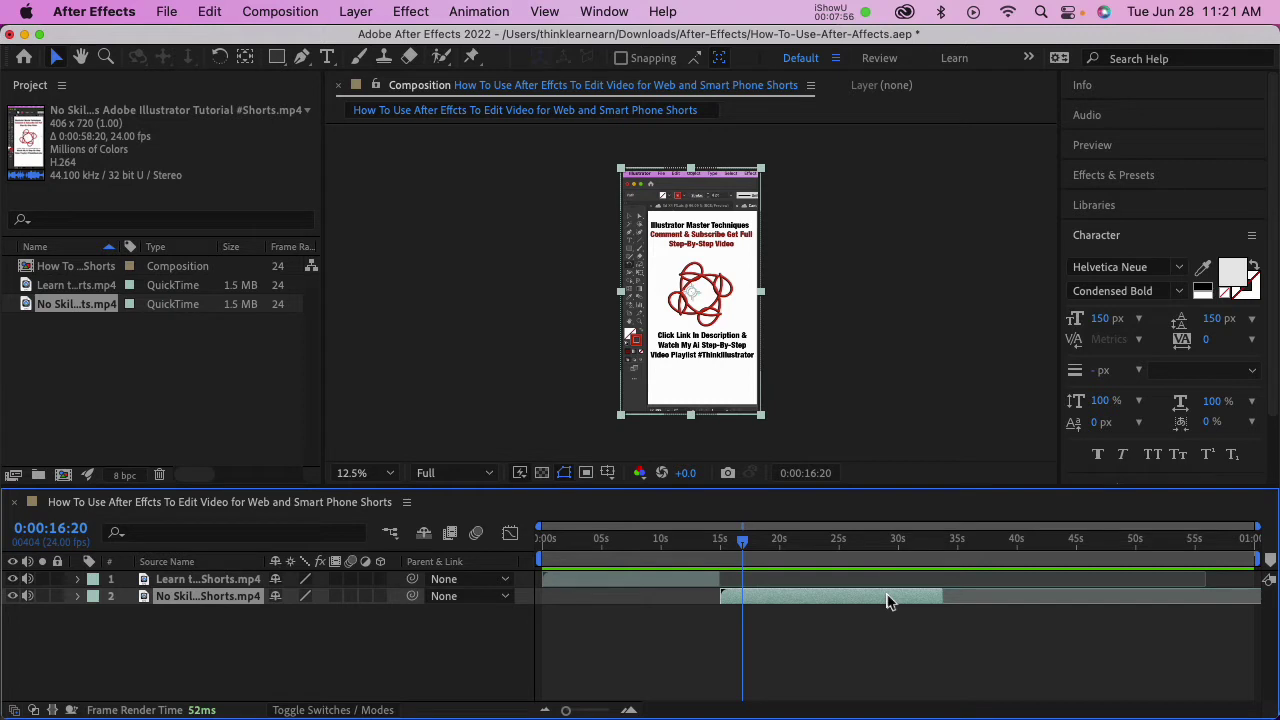
Preview the No Skil...Shorts.mp4 layer from its in point and trim its beginning to 0:00:19:06.
key(i)
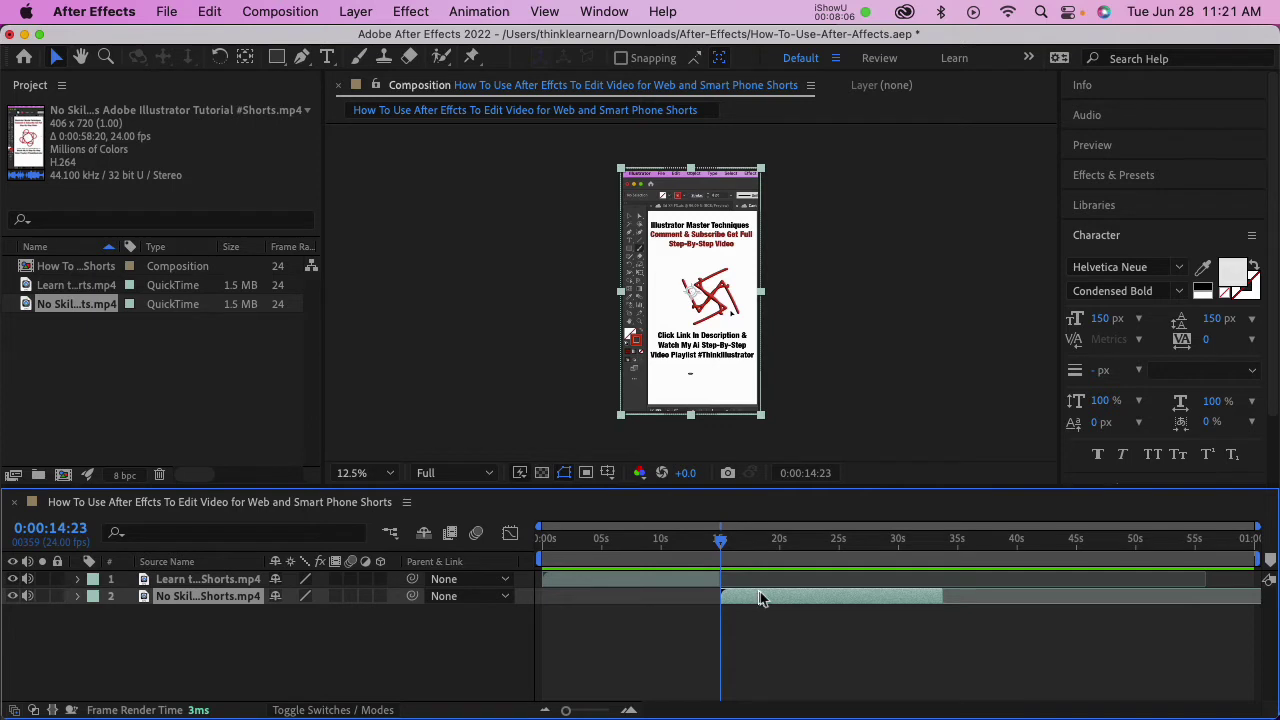
key(space)
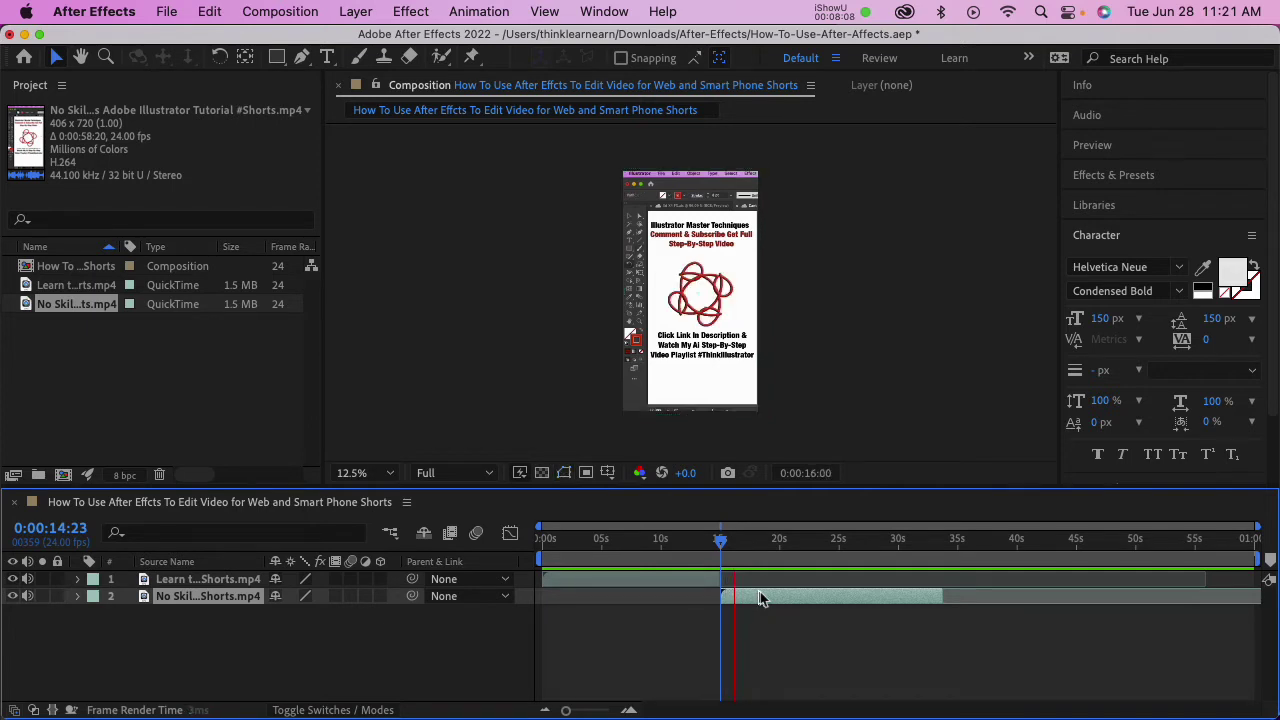
key(space)
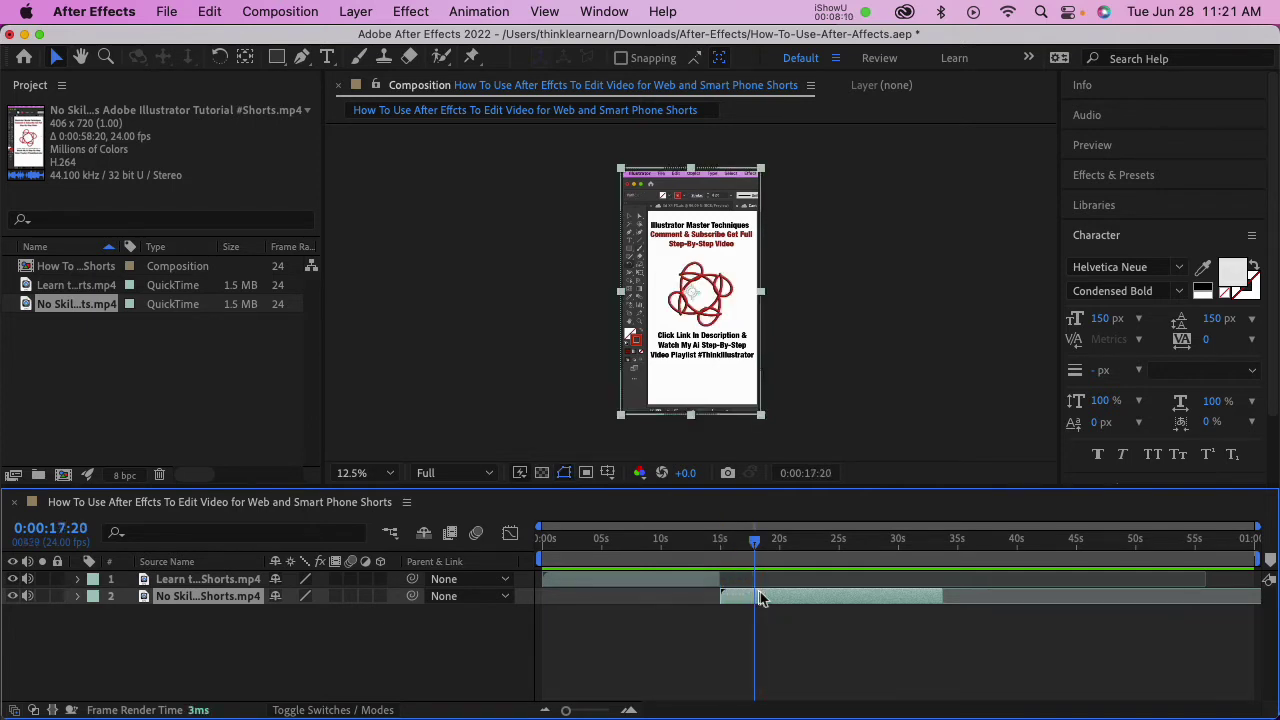
key(XF86AudioLowerVolume)
key(space)
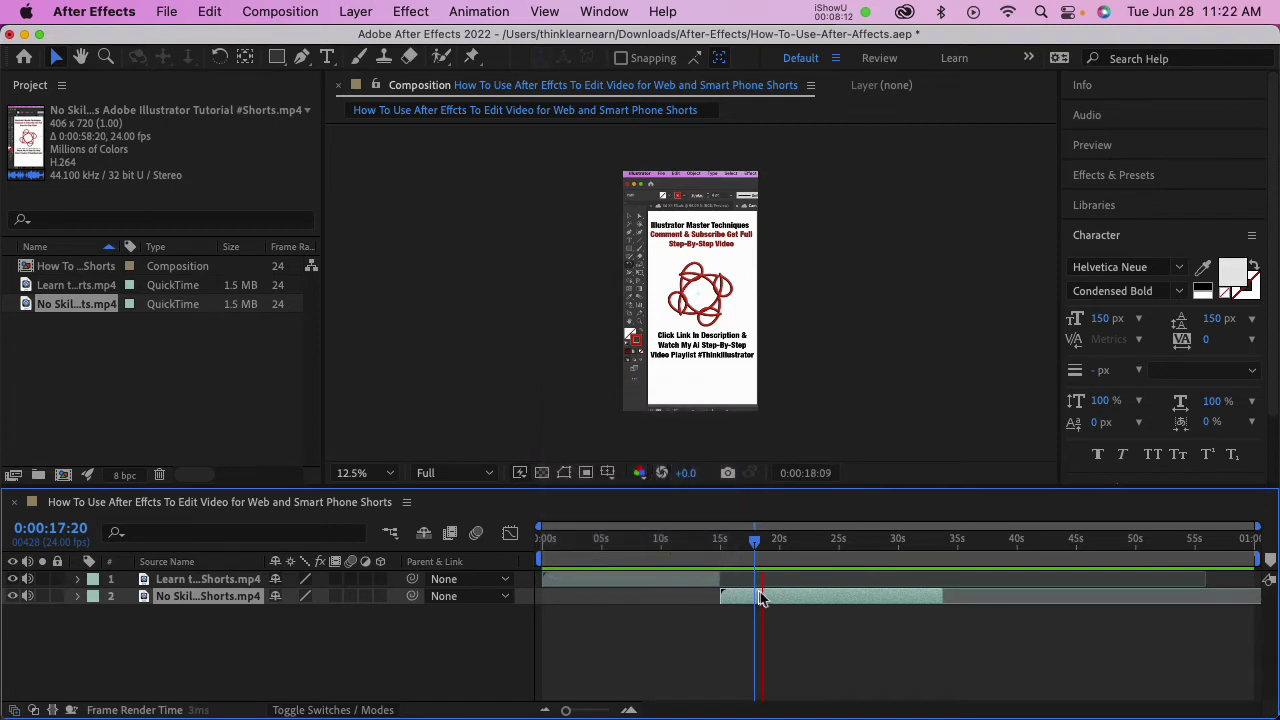
key(space)
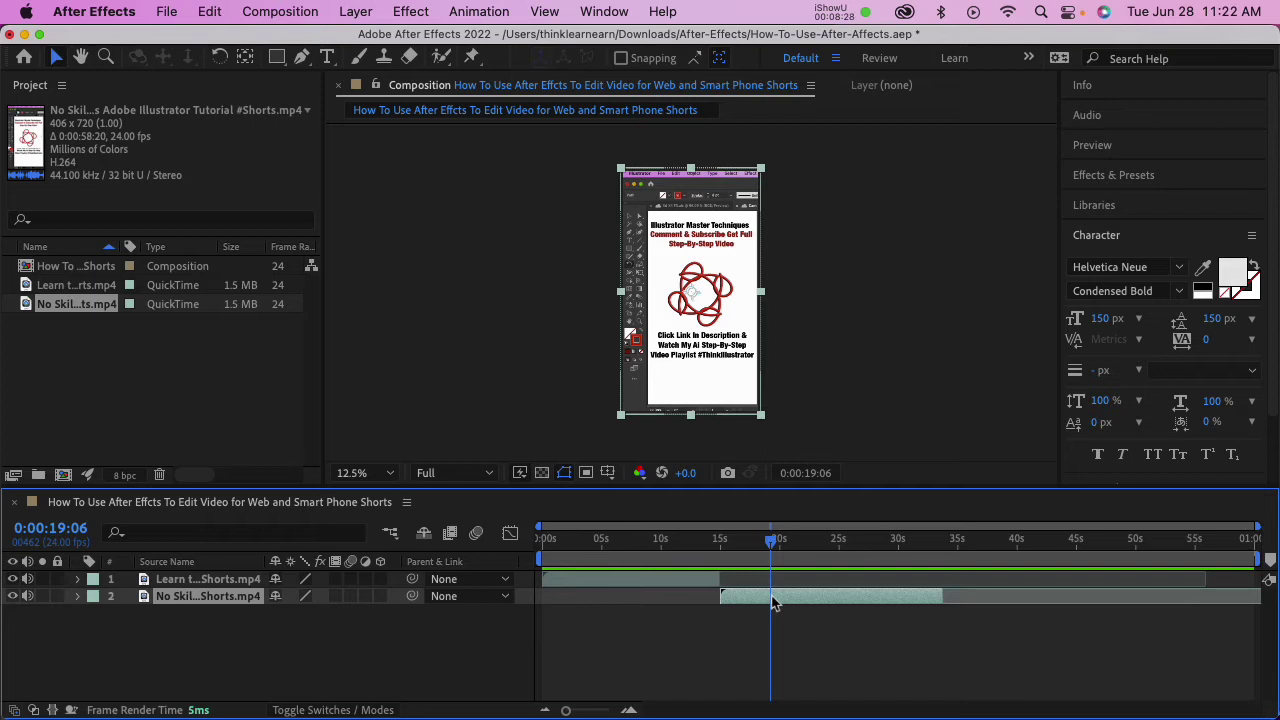
key(alt+bracketleft)
Try moving the second clip's start to 0:00:14:23, then extending its in point back to that time, undoing each attempt.
click(697, 580)
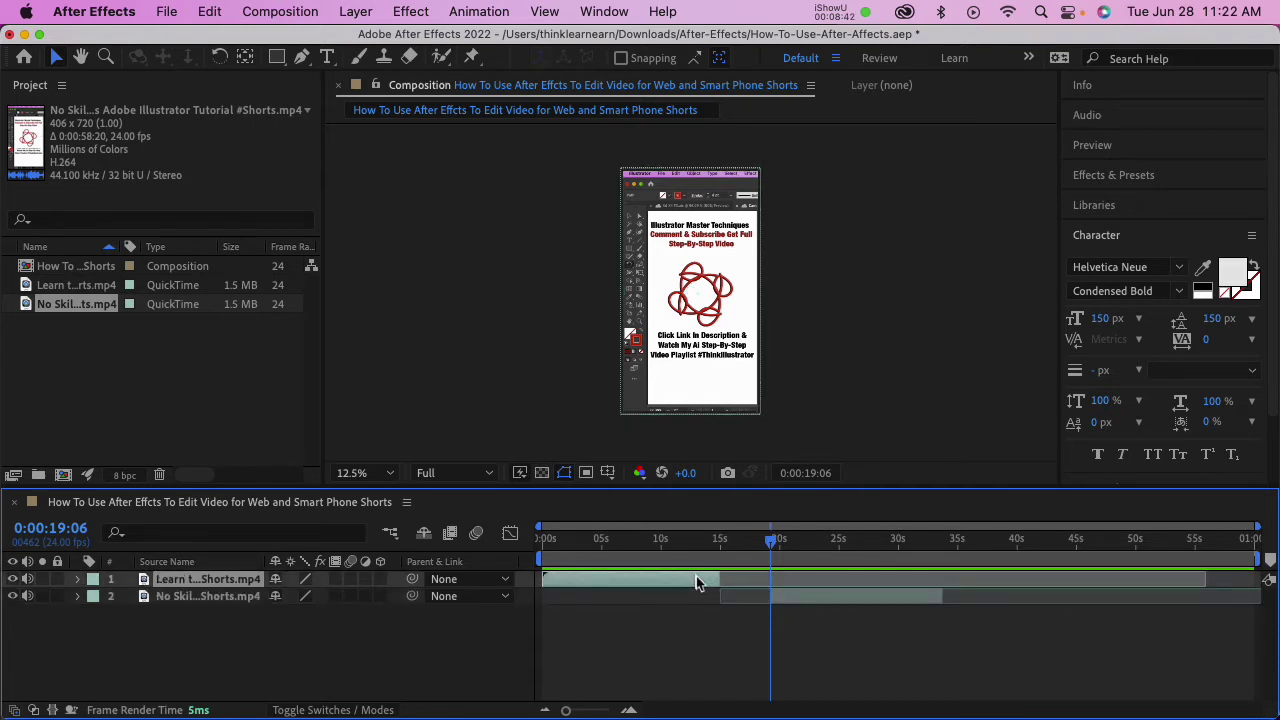
key(o)
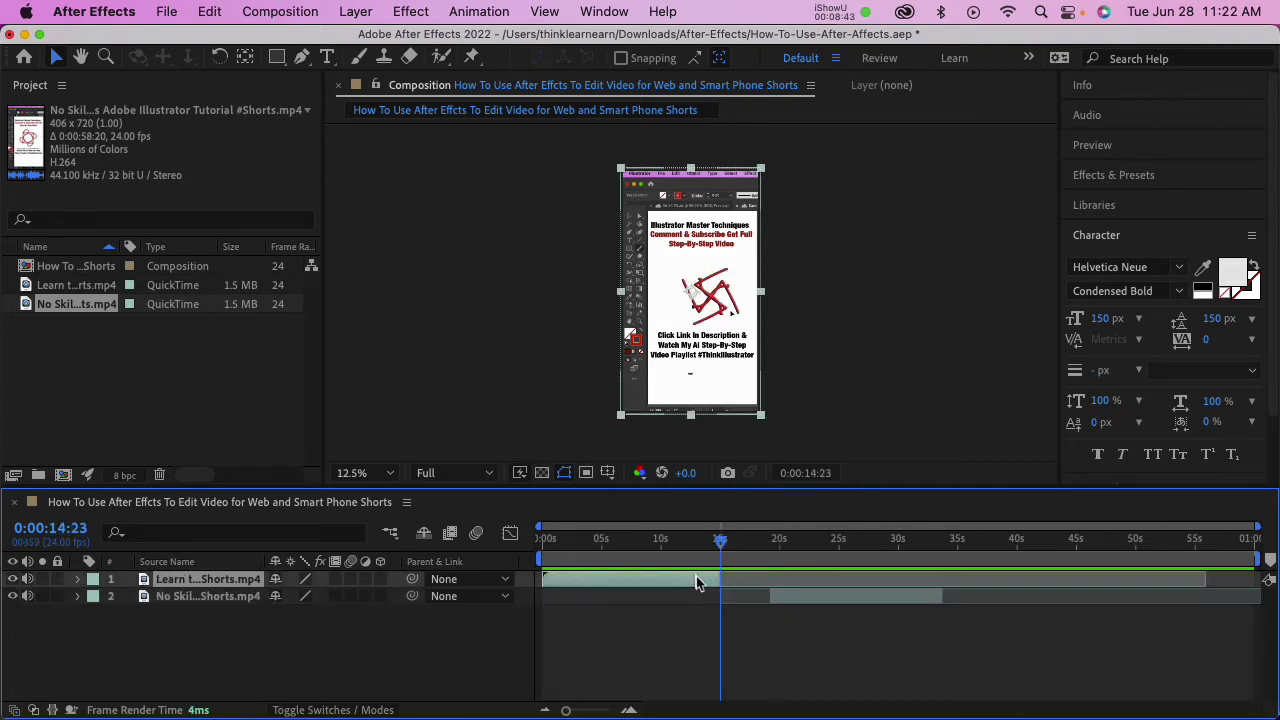
click(801, 597)
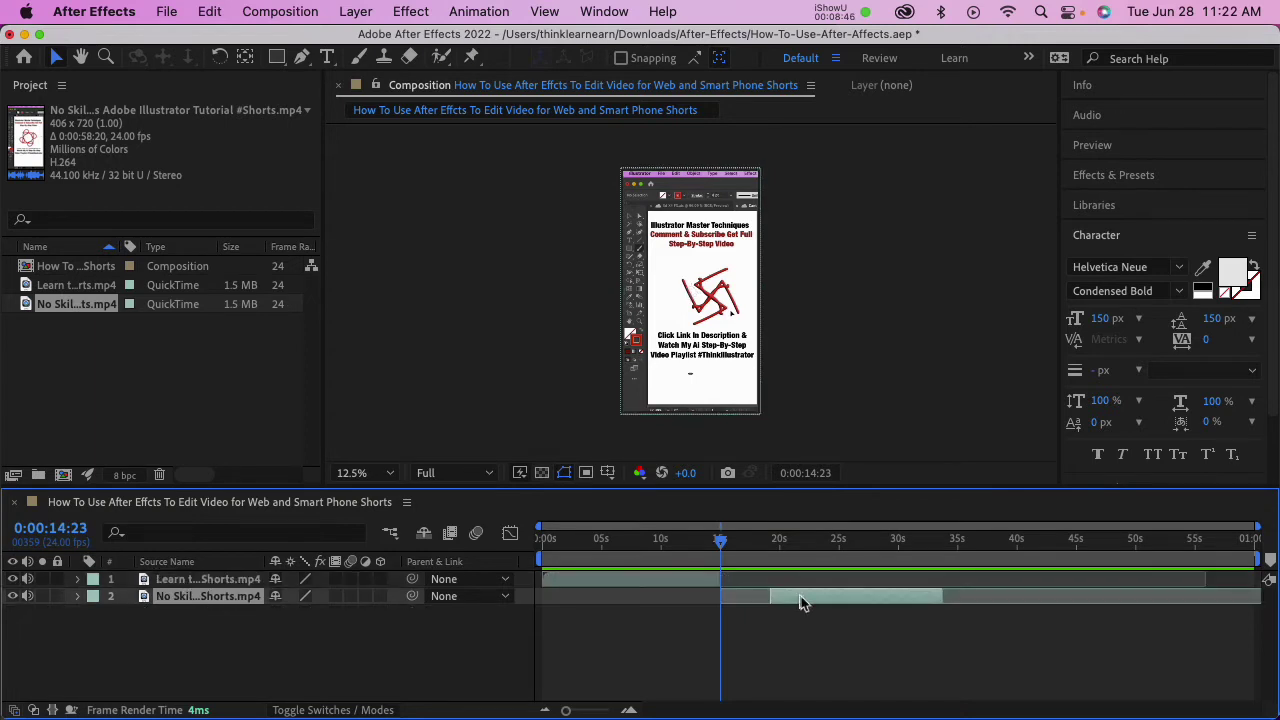
key(bracketleft)
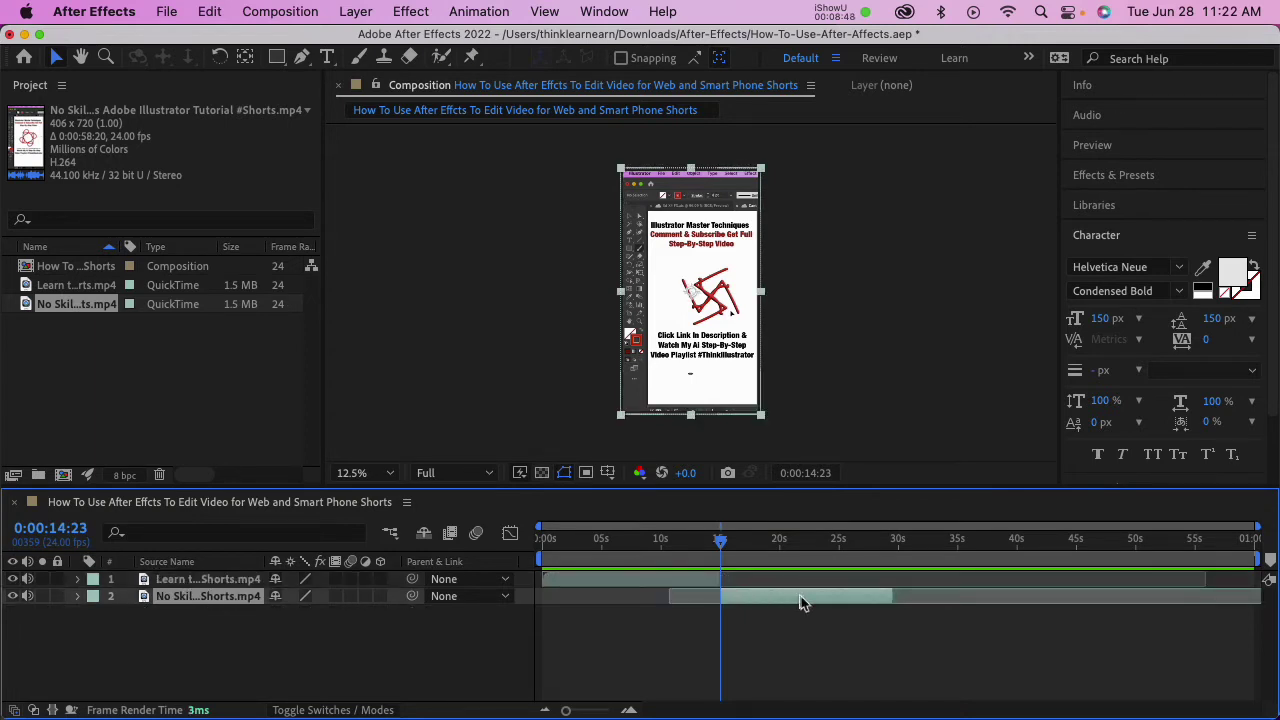
key(super+z)
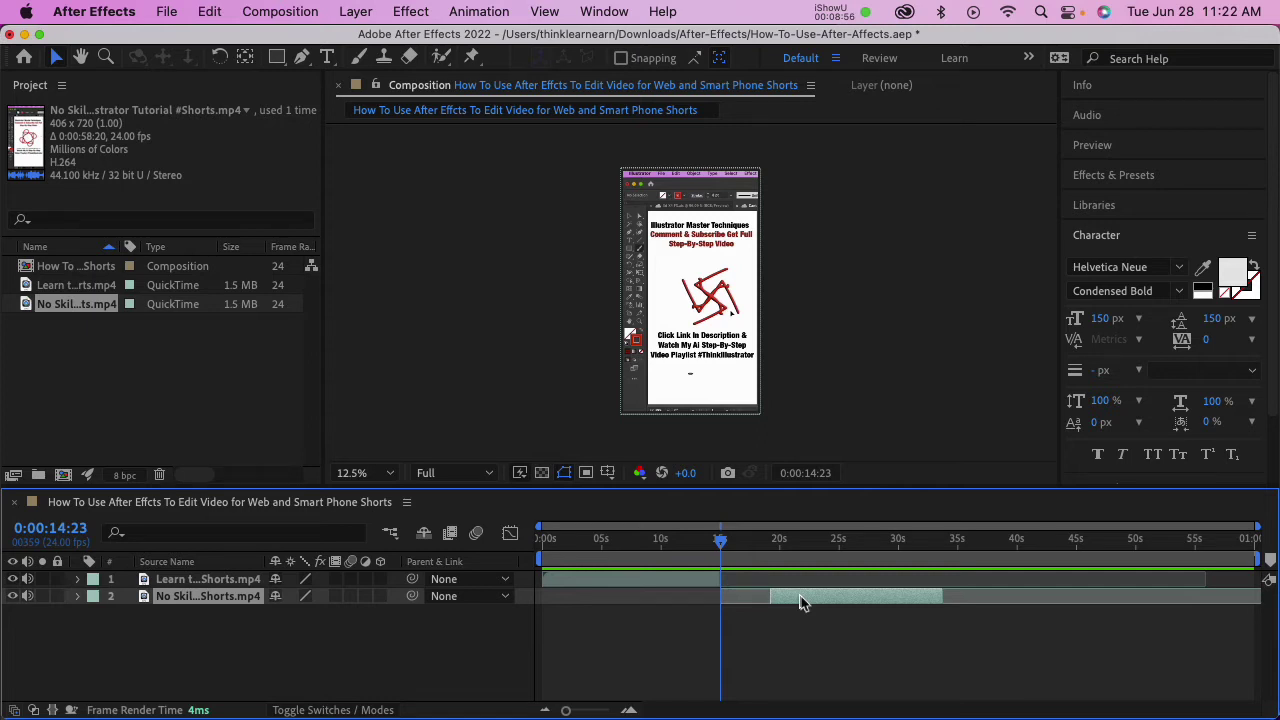
key(alt+[)
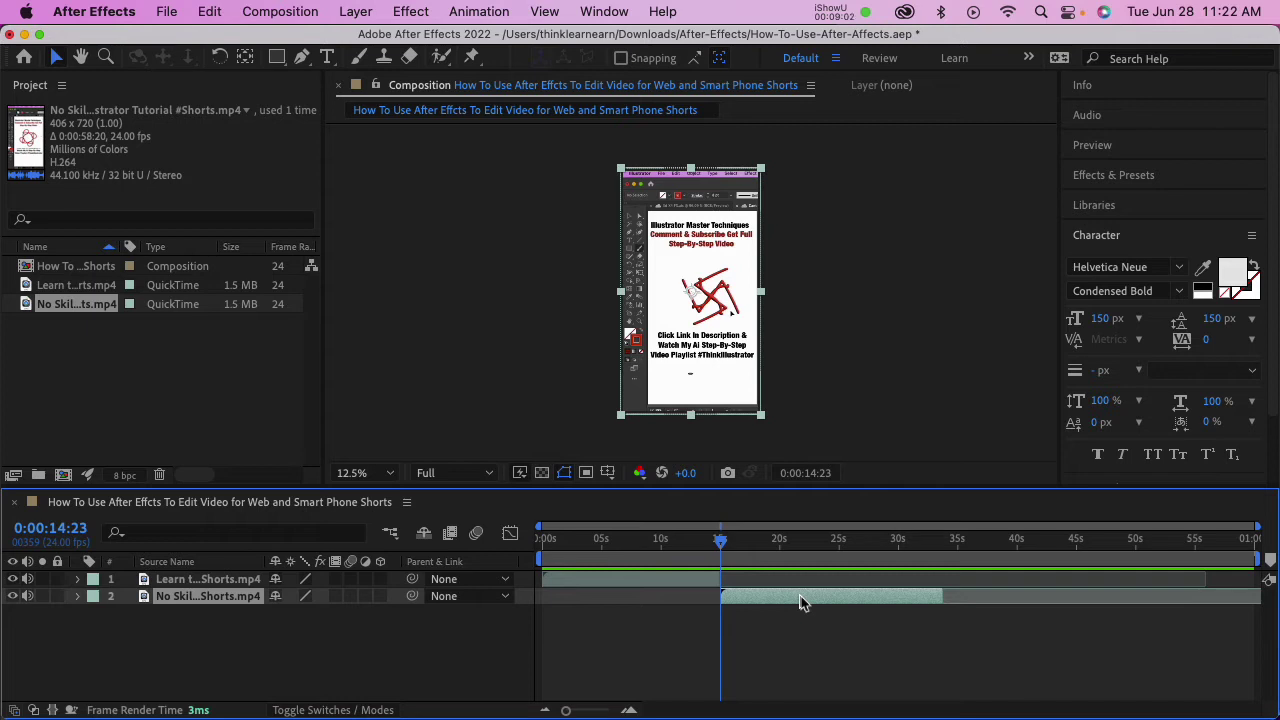
key(super+z)
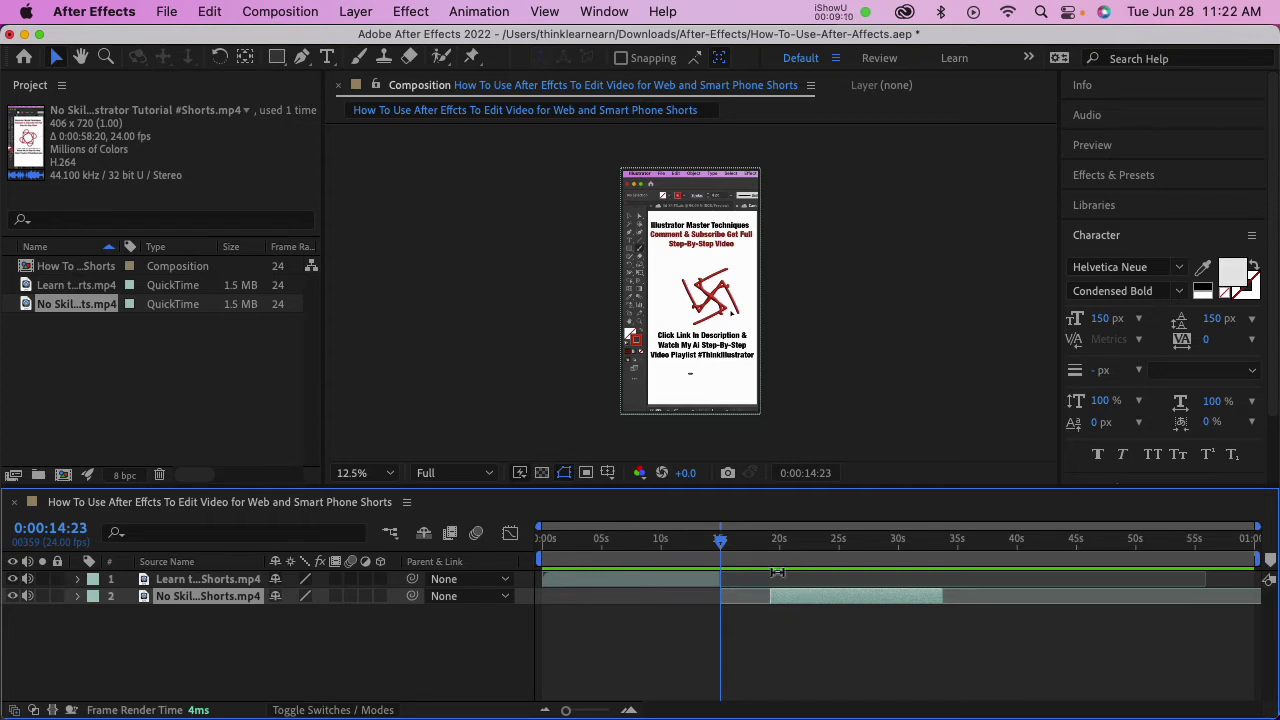
Move the No Skil...Shorts.mp4 clip so its trimmed beginning starts at the first clip's out point, 0:00:14:23.
click(733, 545)
drag(745, 553, 784, 568)
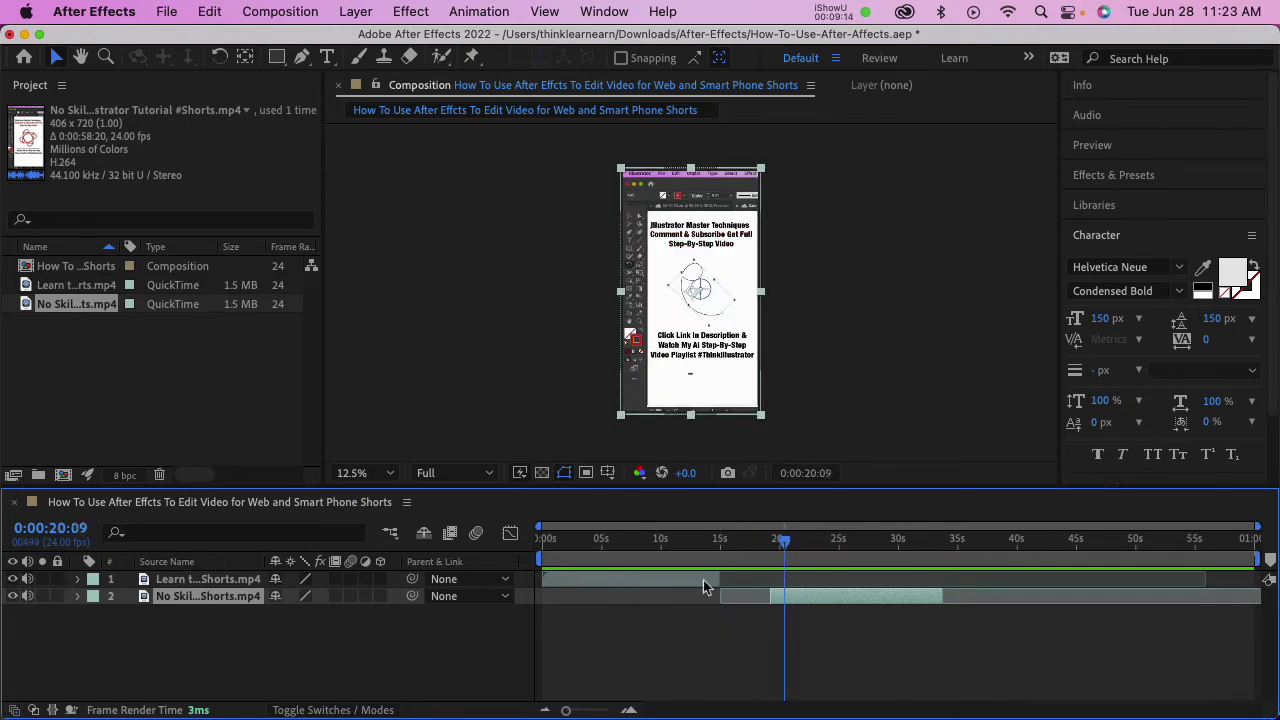
click(703, 580)
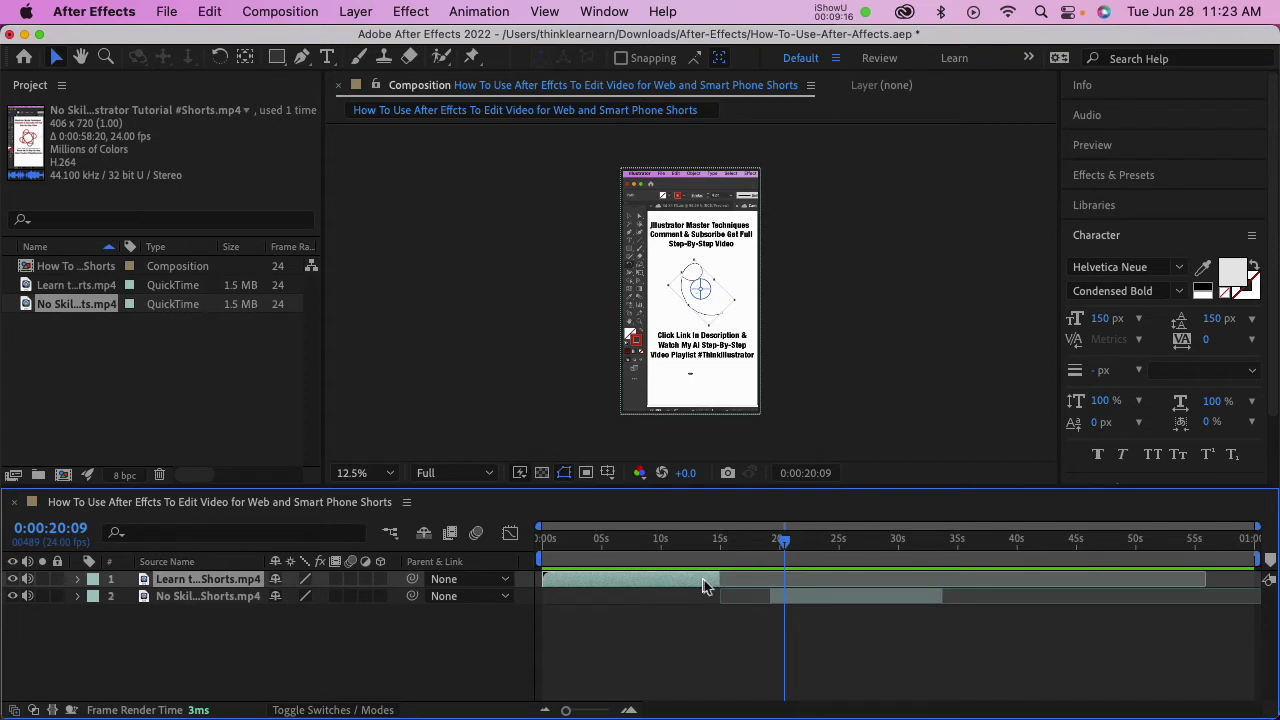
key(o)
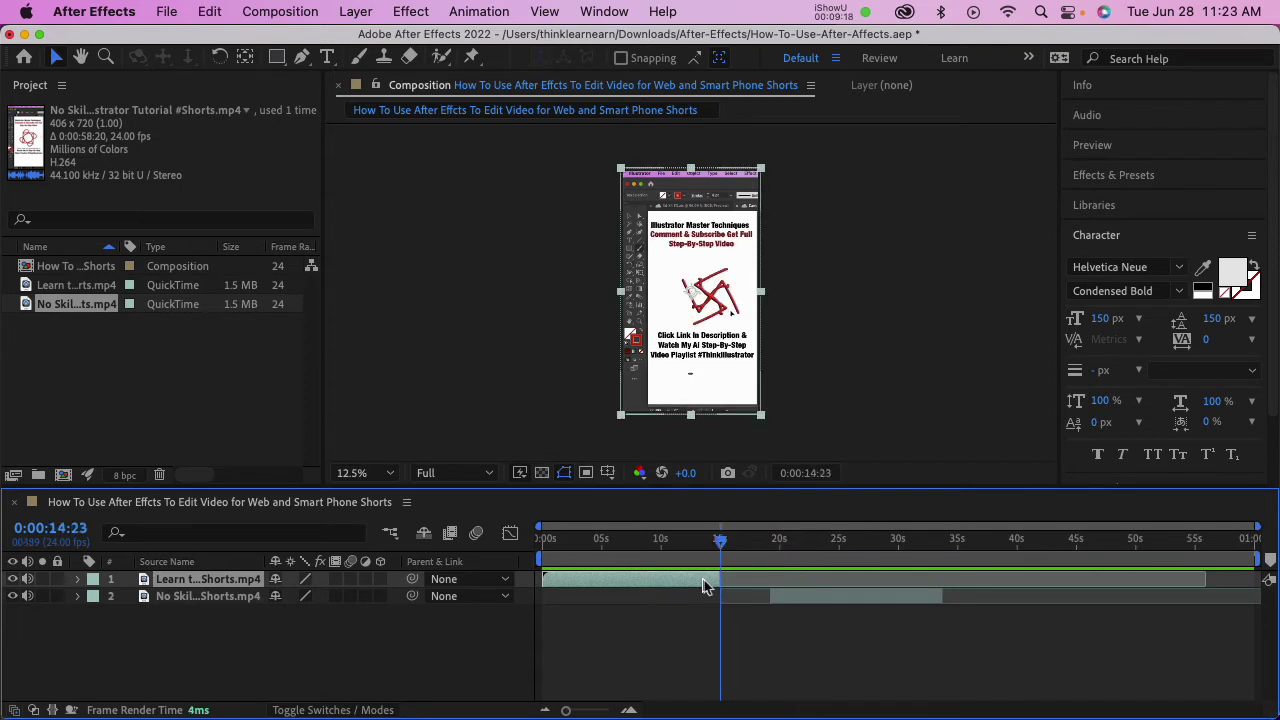
click(783, 596)
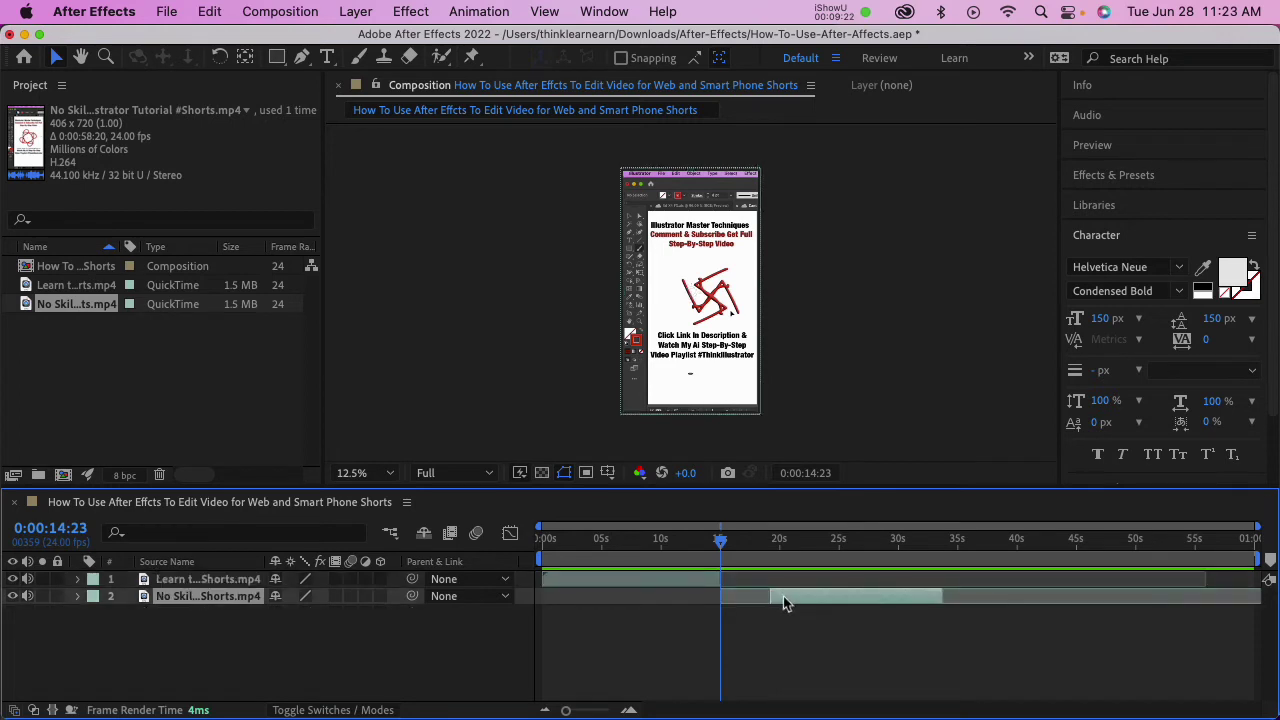
key(bracketleft)
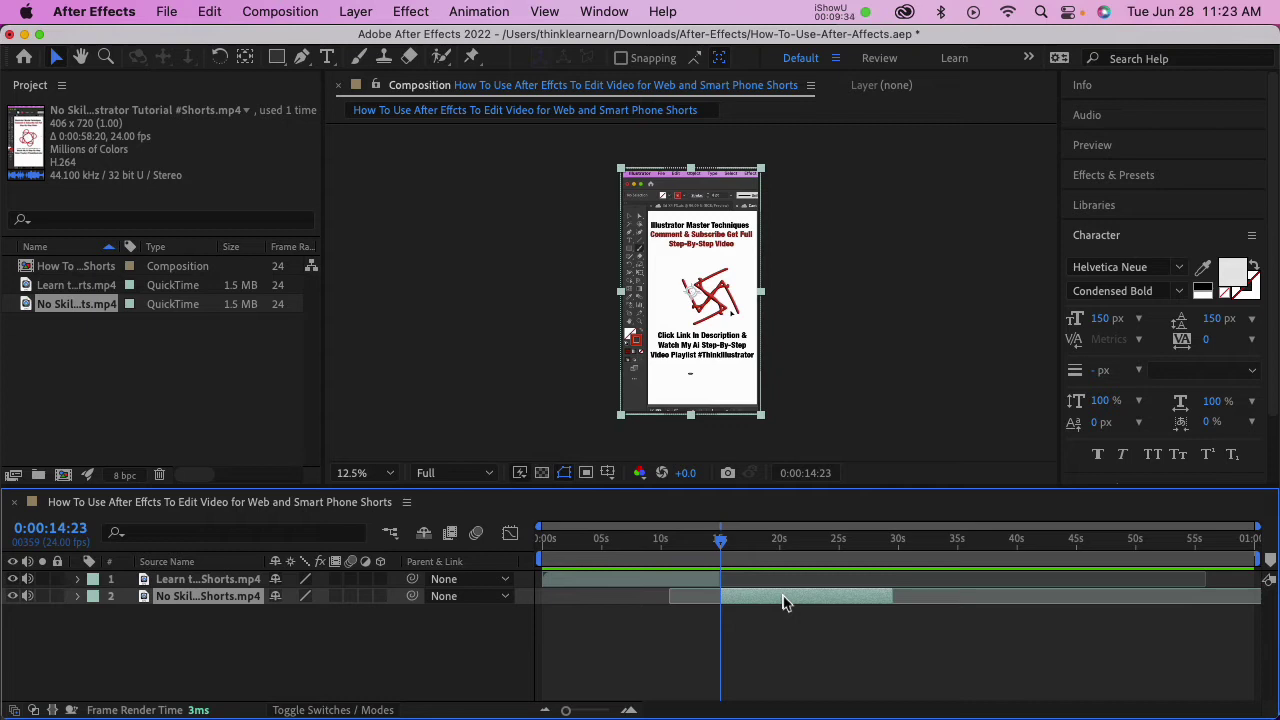
Check the second clip's in and out points and the duration in the composition settings, leaving the settings unchanged.
key(o)
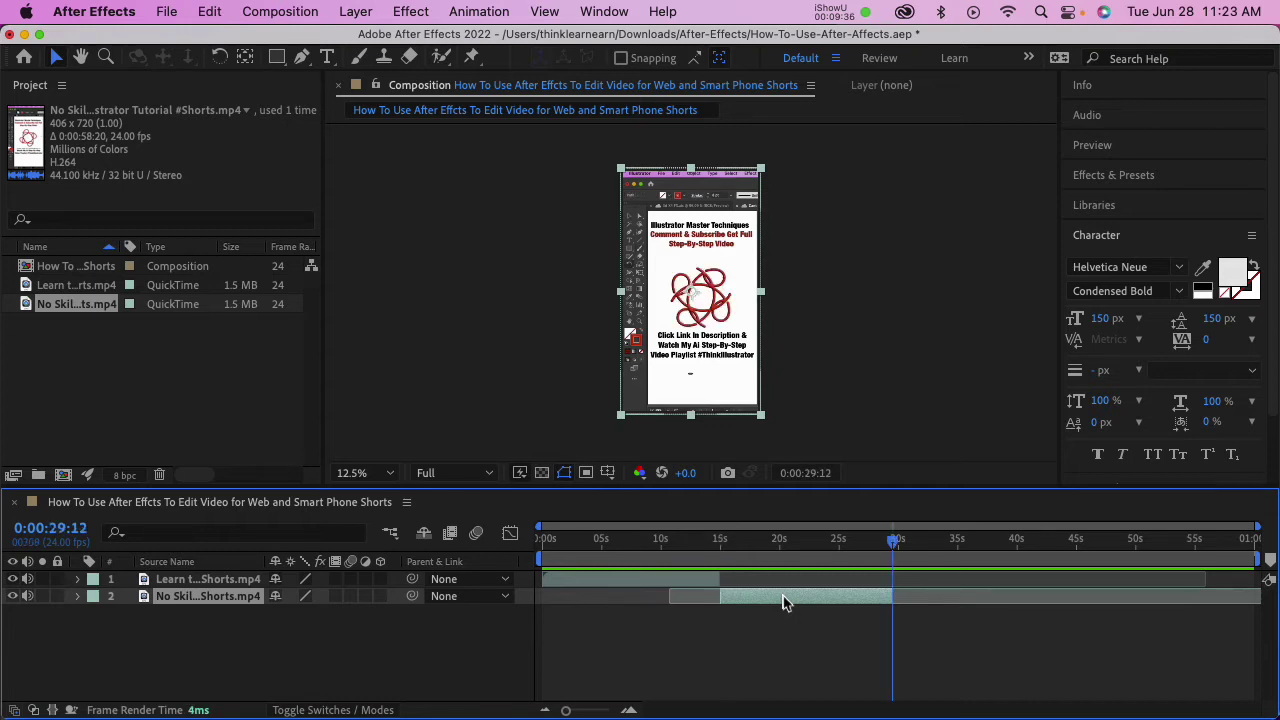
key(i)
key(o)
key(super+k)
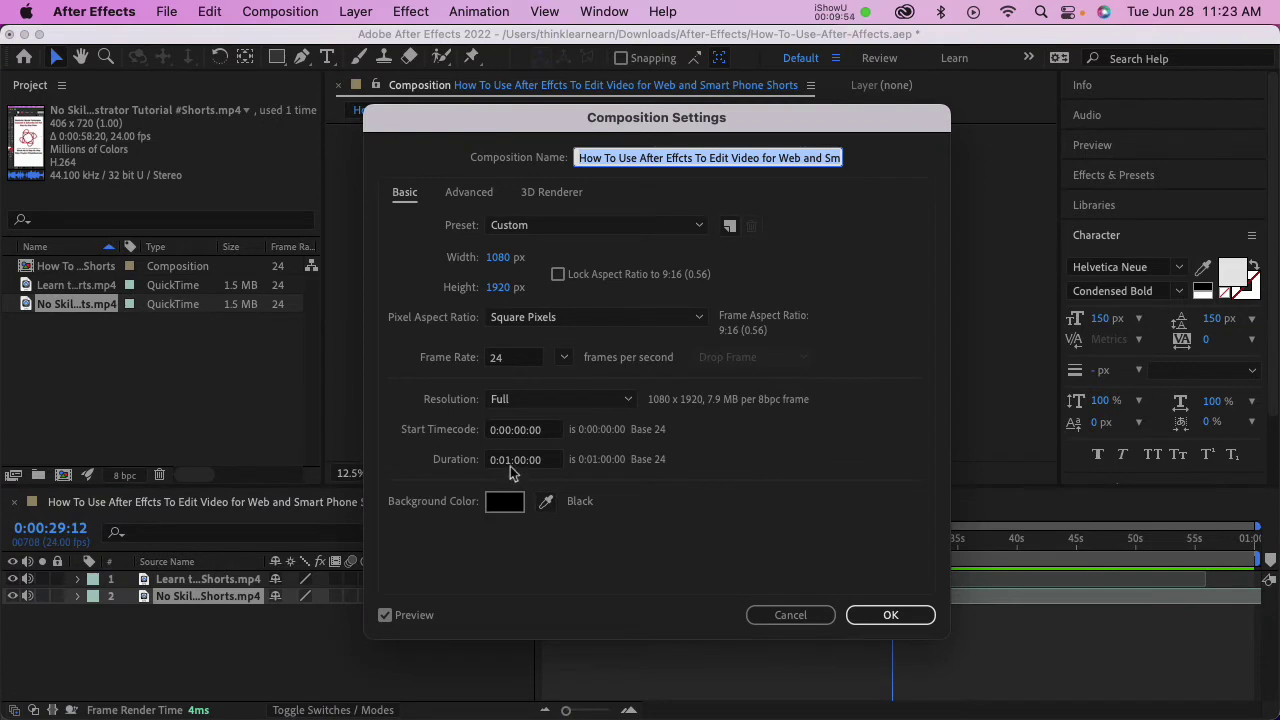
click(804, 616)
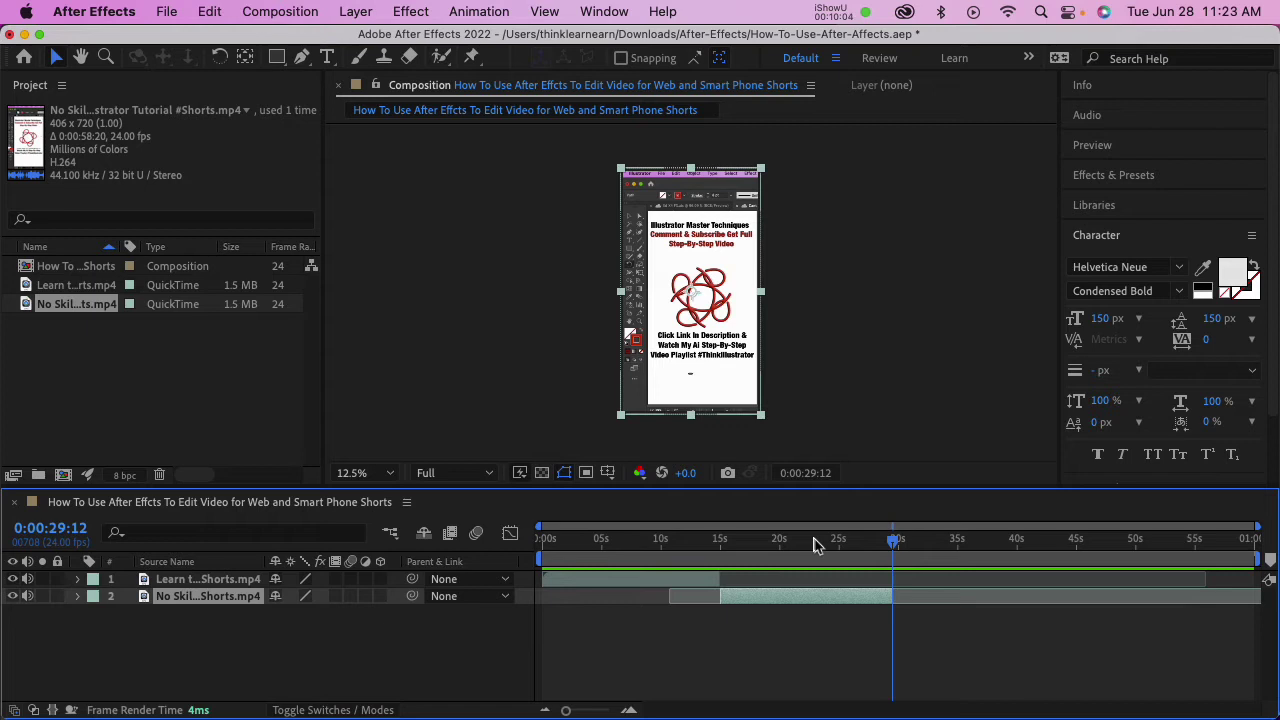
Jump the current time from the composition's start to 0:00:15:00 with Go to Time, and repeat the jump from the start.
key(Home)
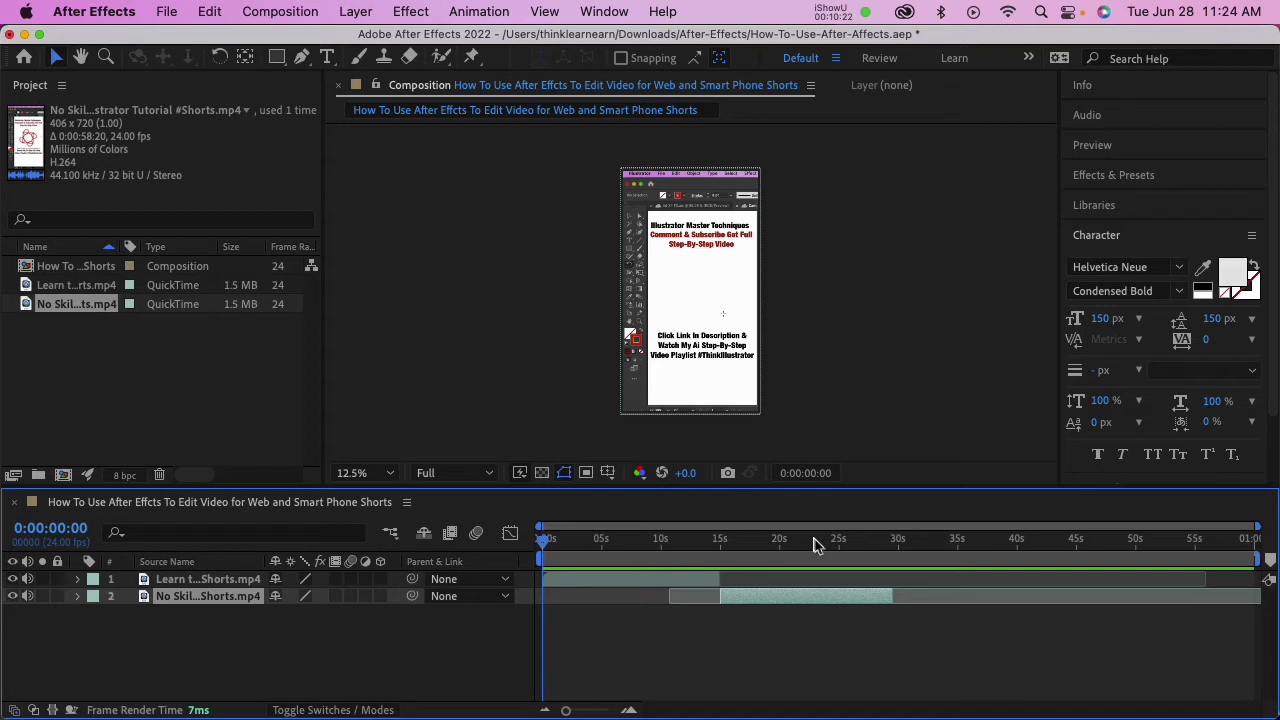
key(alt+shift+j)
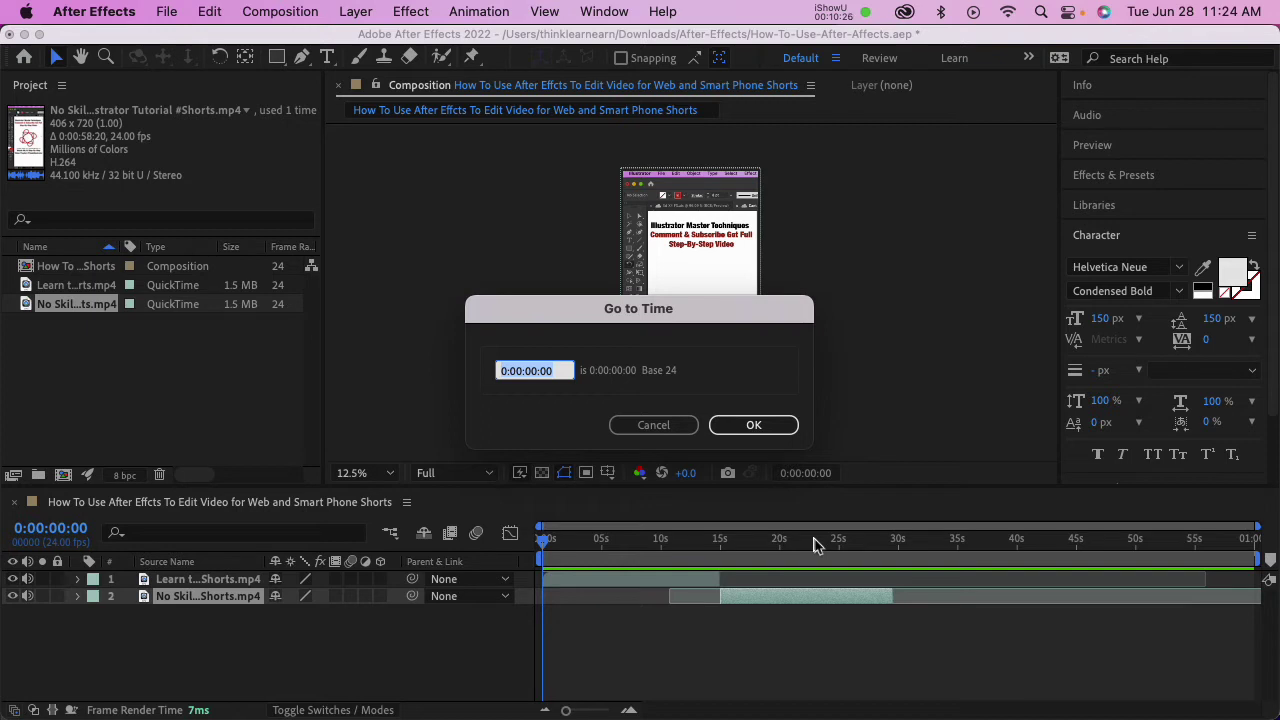
text(15)
text(.)
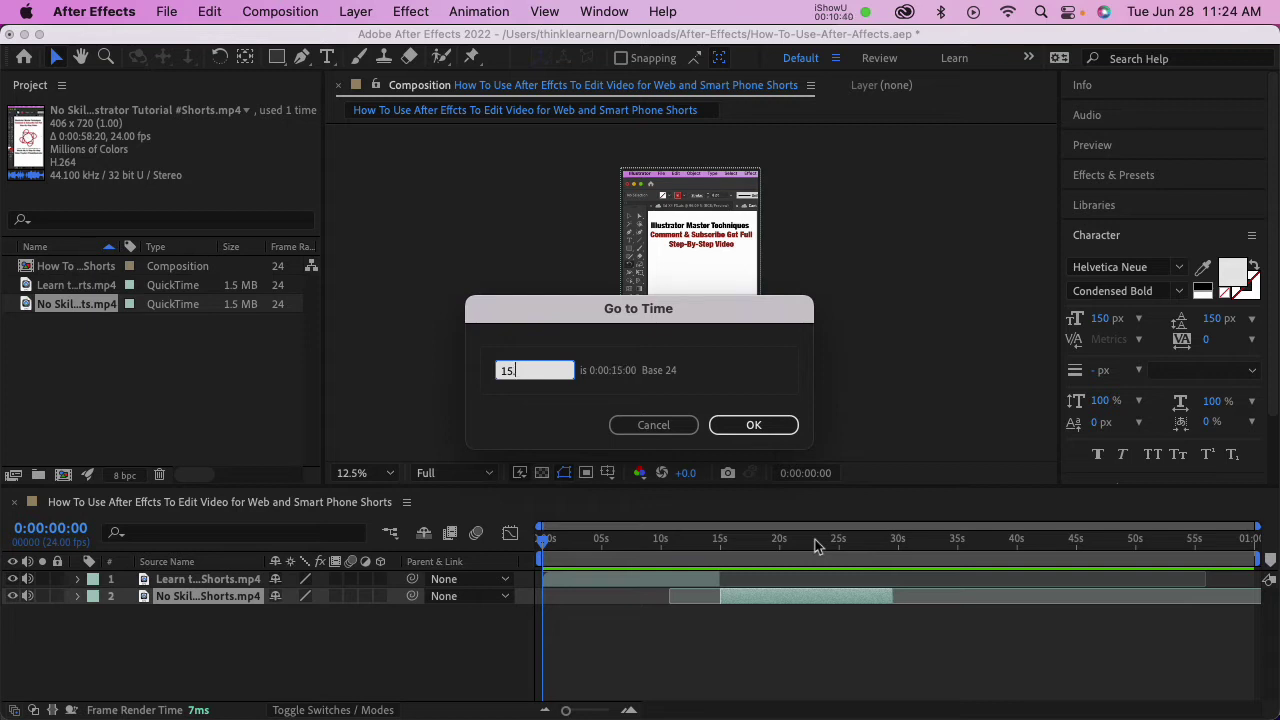
key(Return)
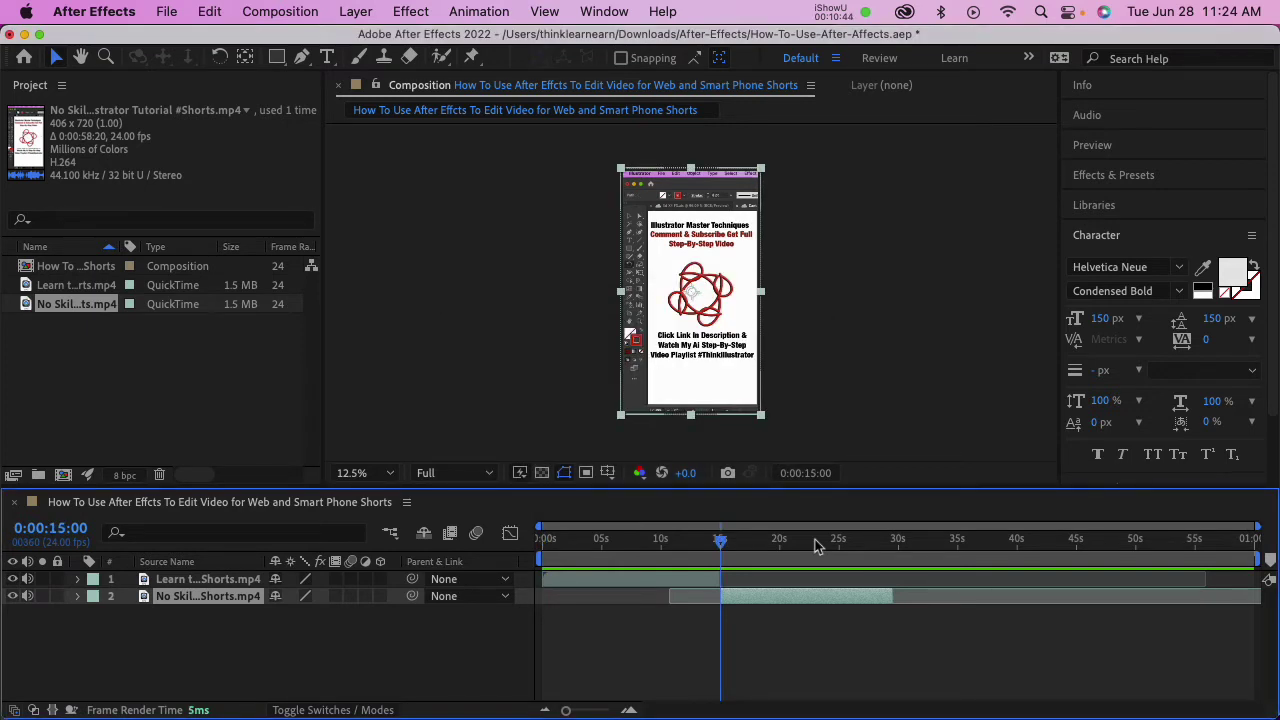
key(Home)
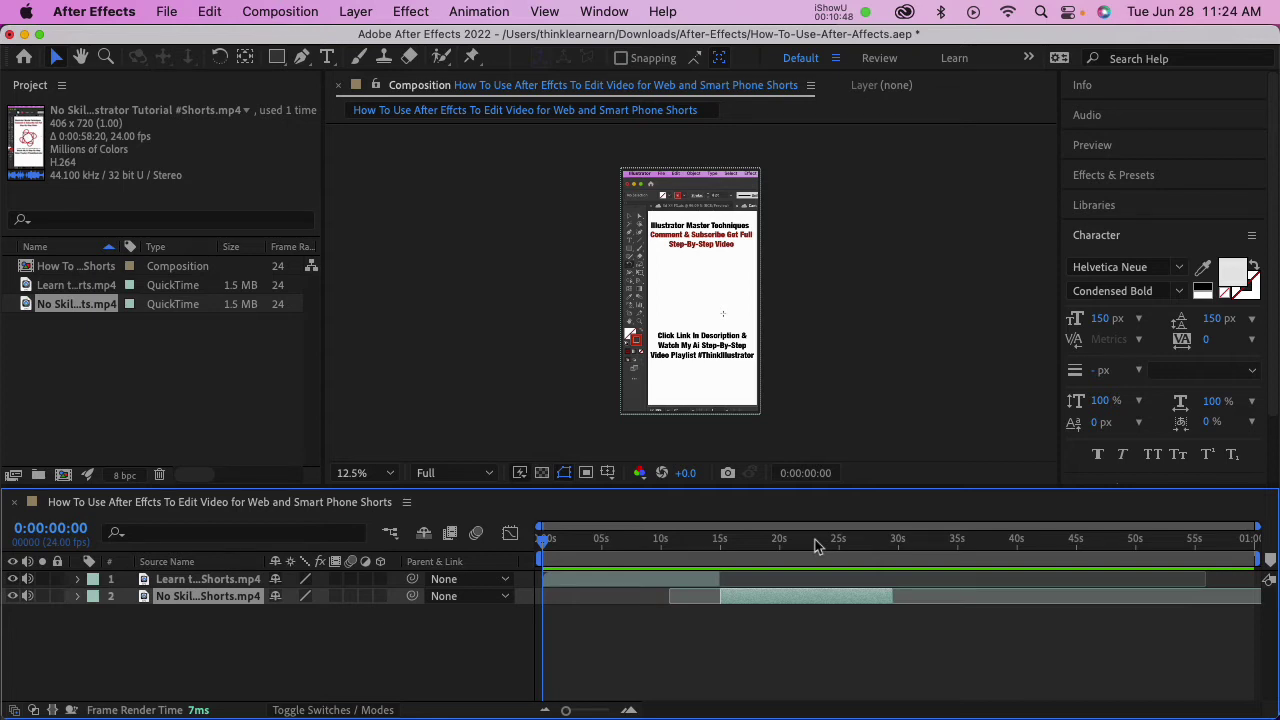
key(alt+shift+j)
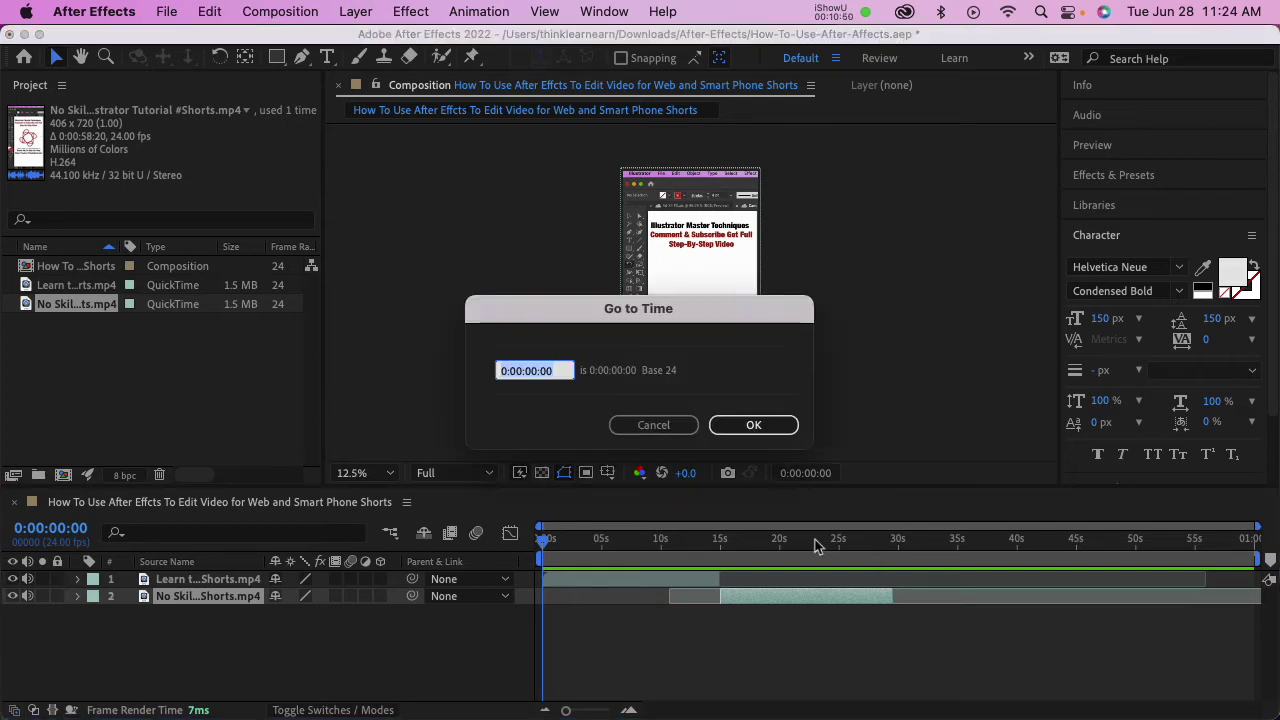
text(15.)
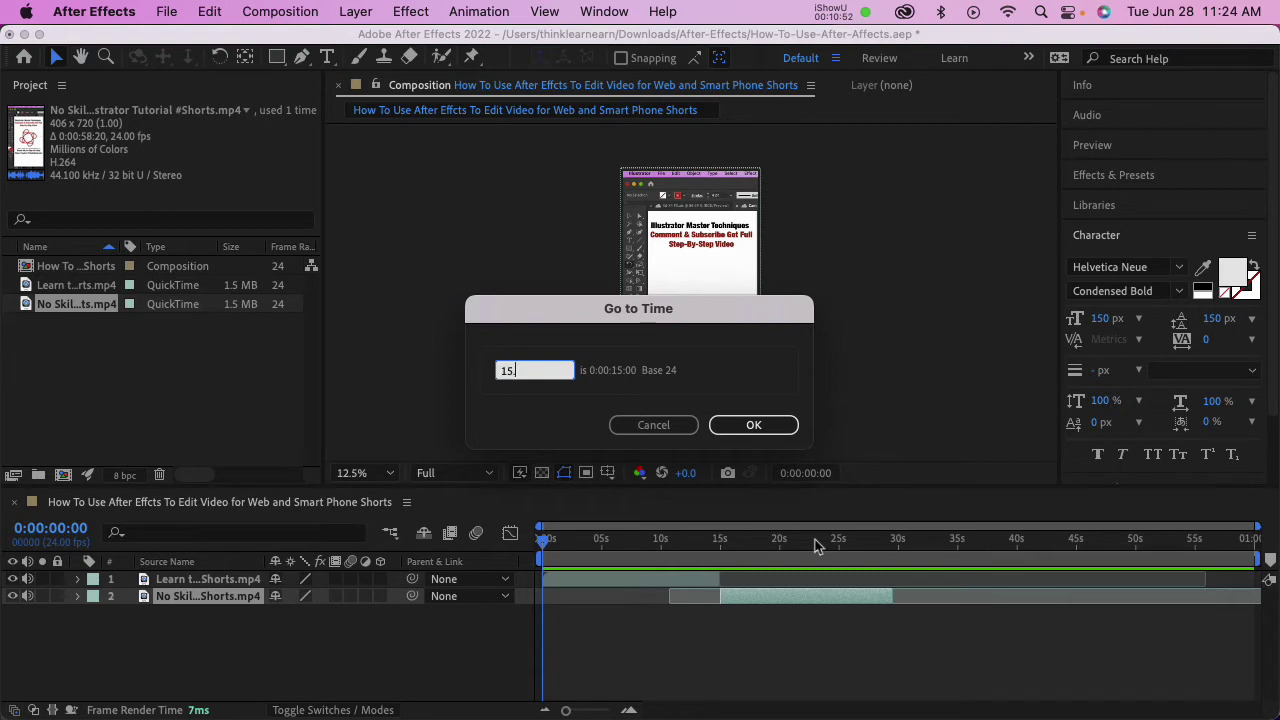
key(Return)
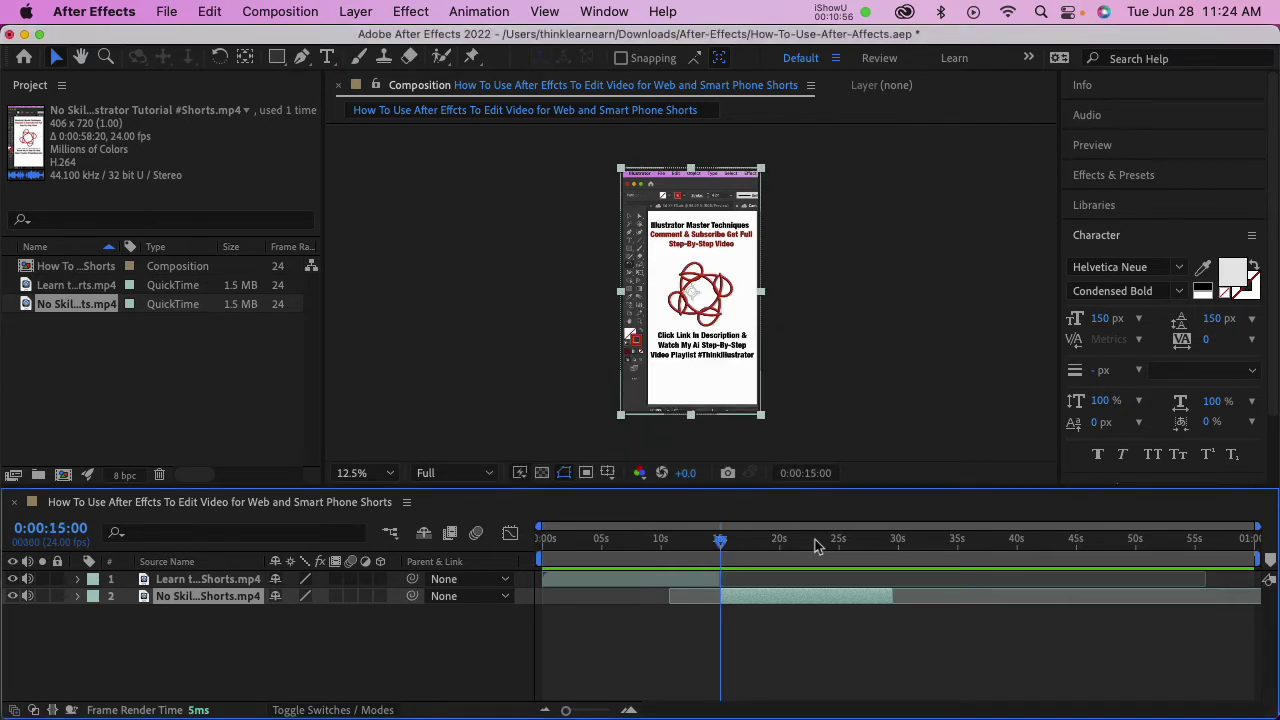
Move the current time to 0:00:04:19 and advance it by 15 seconds with a relative Go to Time entry.
drag(726, 552, 601, 555)
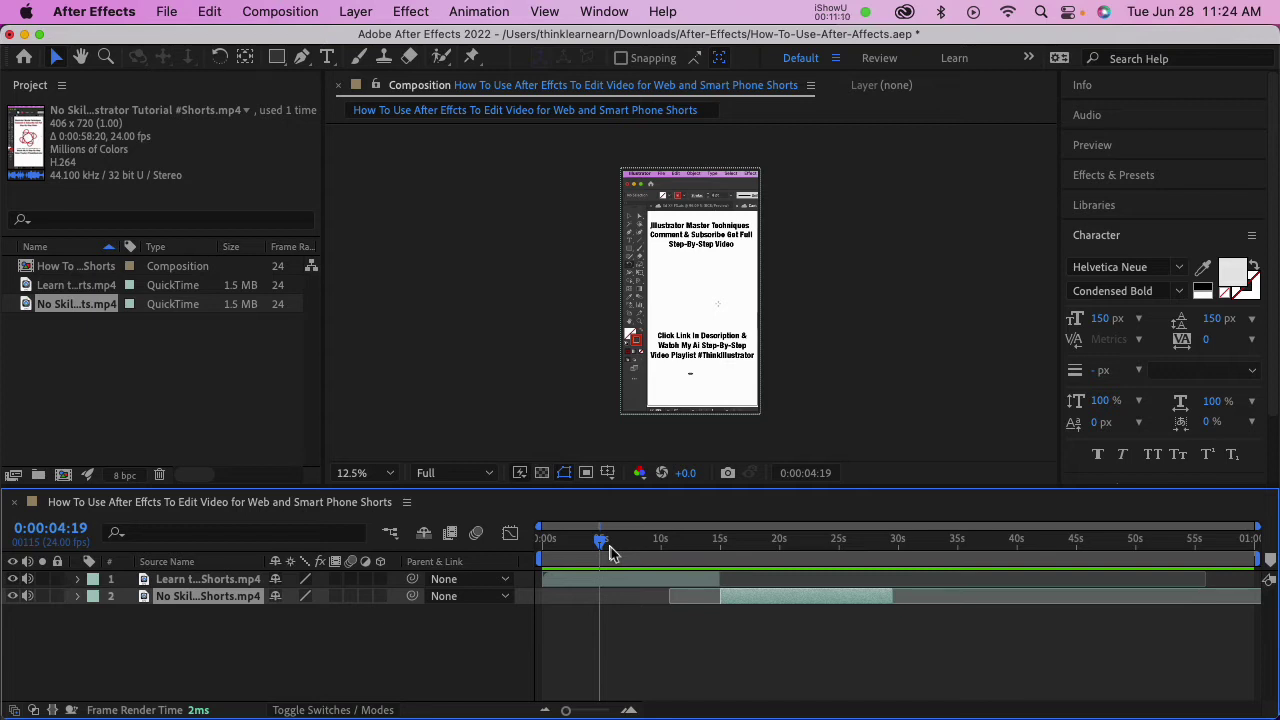
key(alt+shift+j)
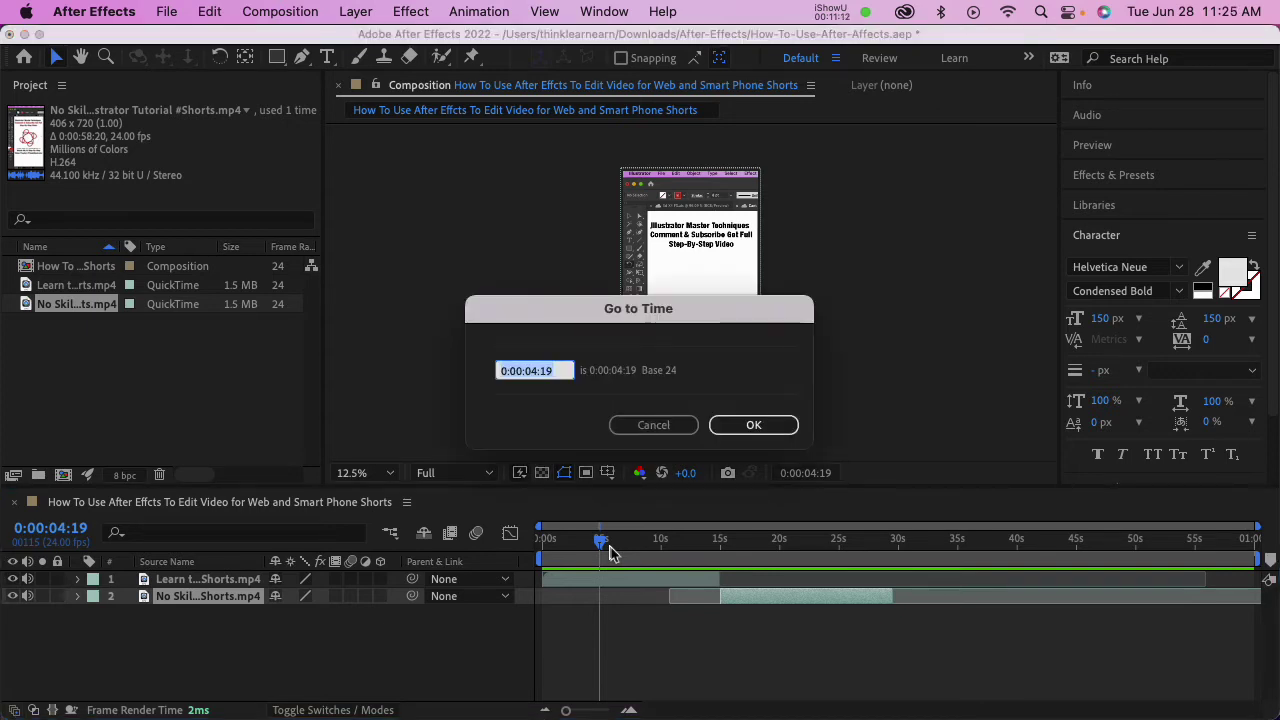
text(+)
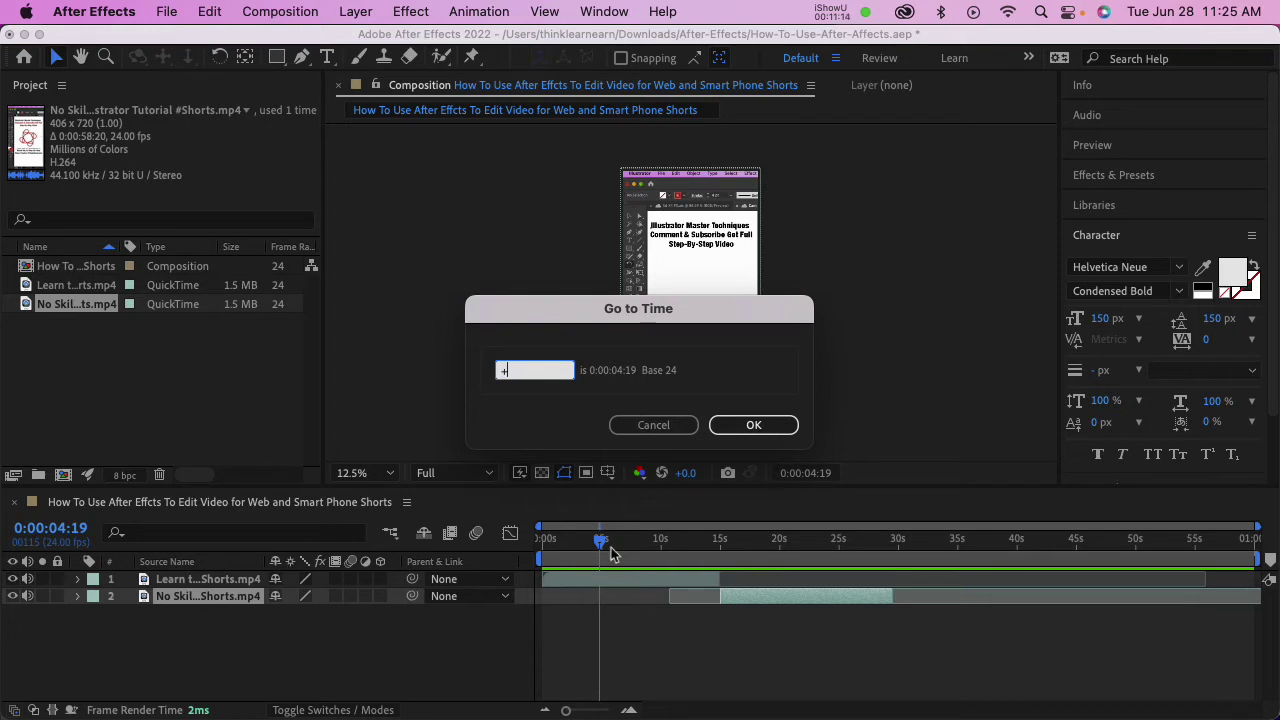
text(15.)
key(Return)
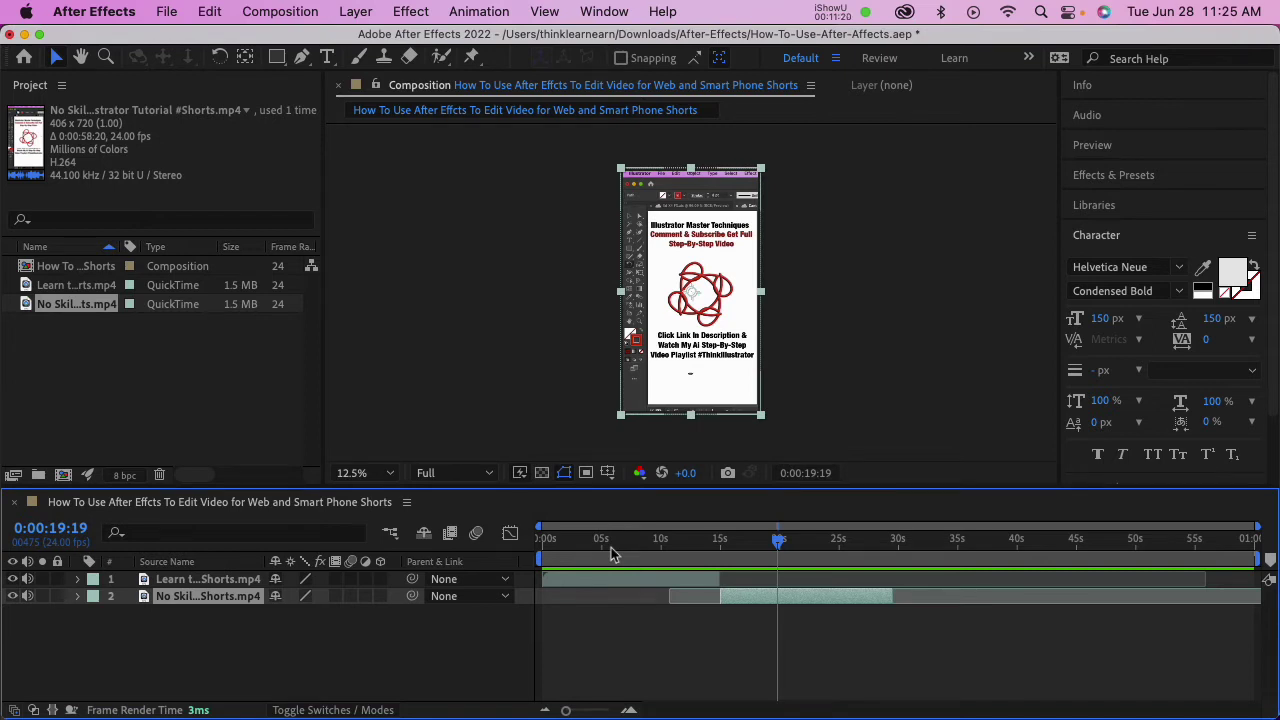
End the work area at the first clip's out point, 0:00:14:23, and trim the composition to the work area.
click(670, 586)
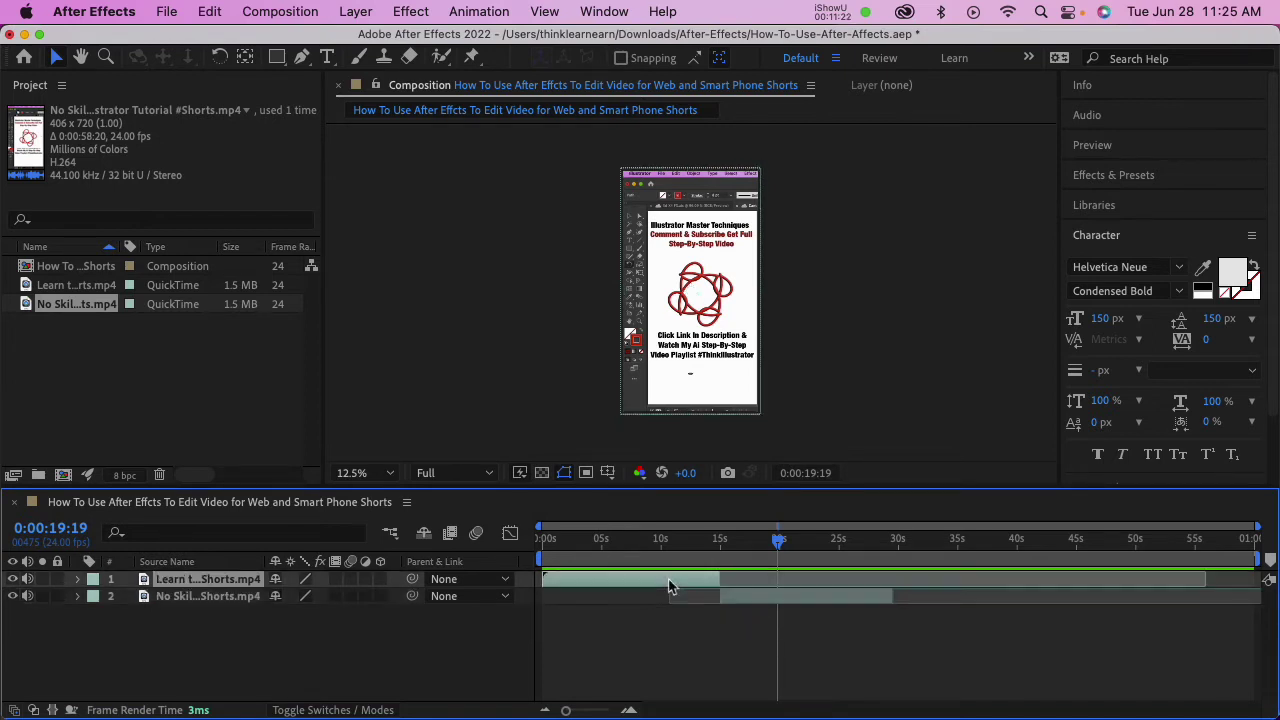
key(o)
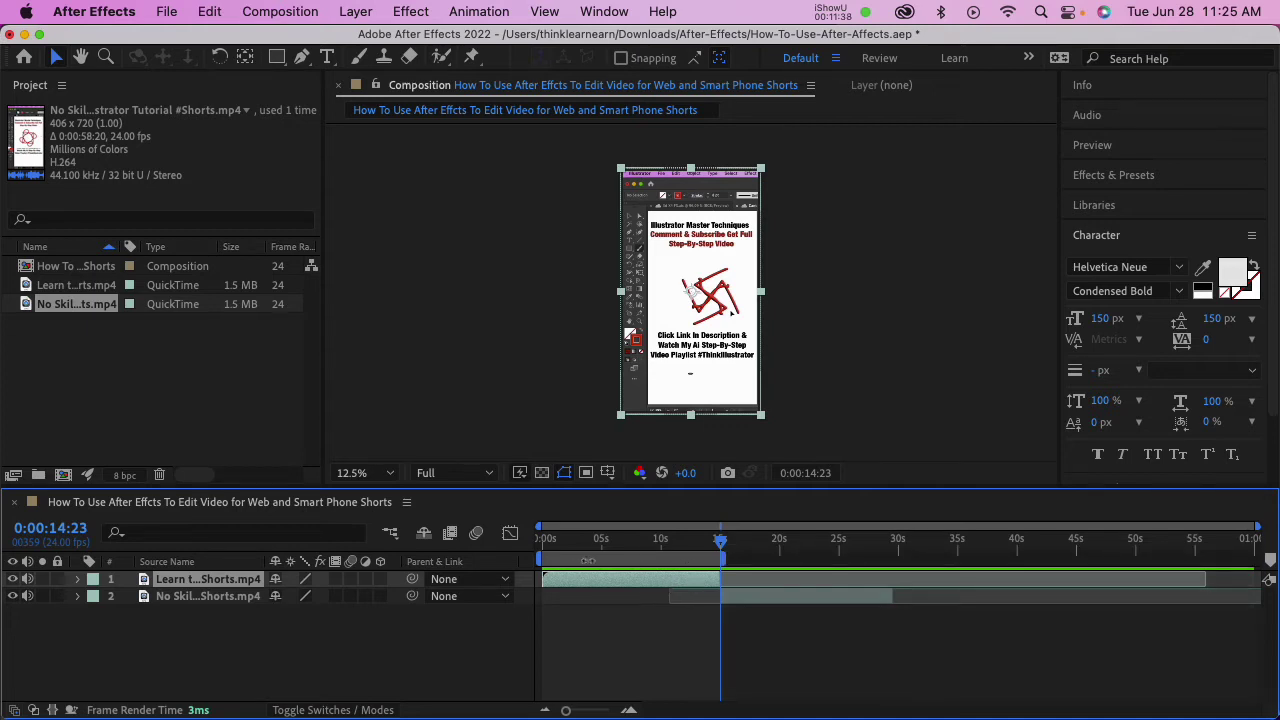
right_click(656, 578)
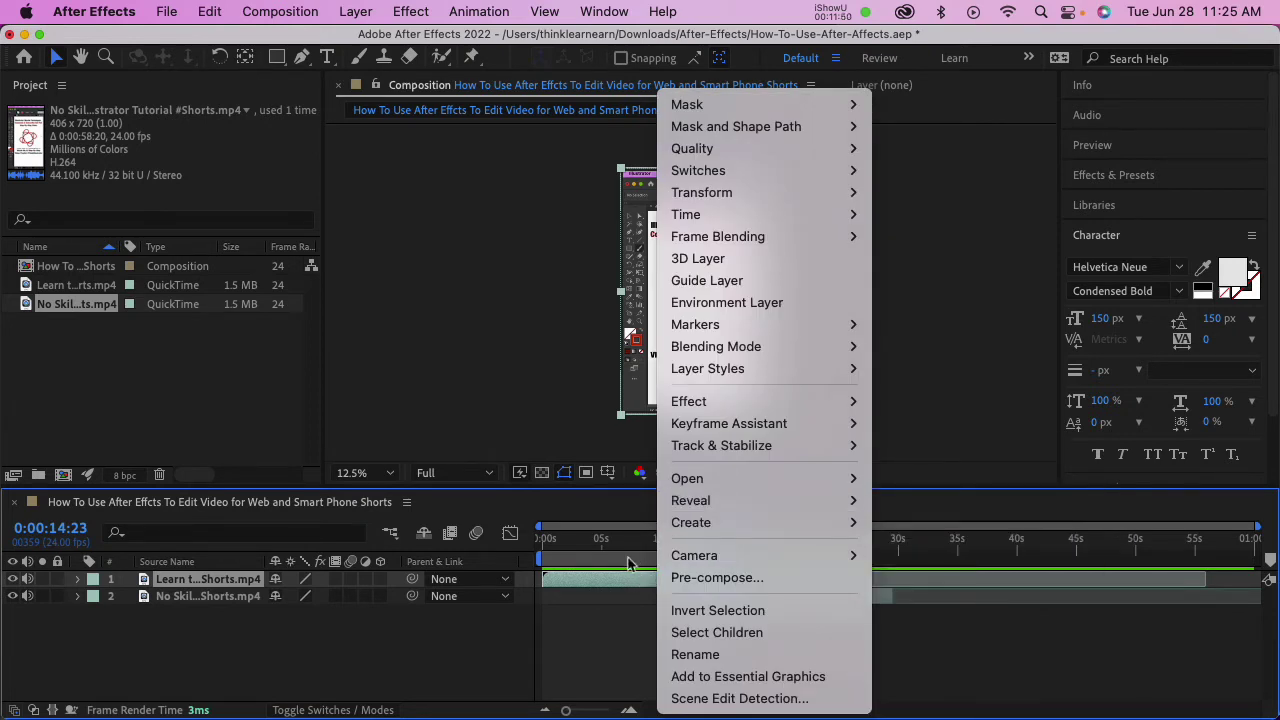
click(620, 587)
right_click(620, 560)
click(603, 582)
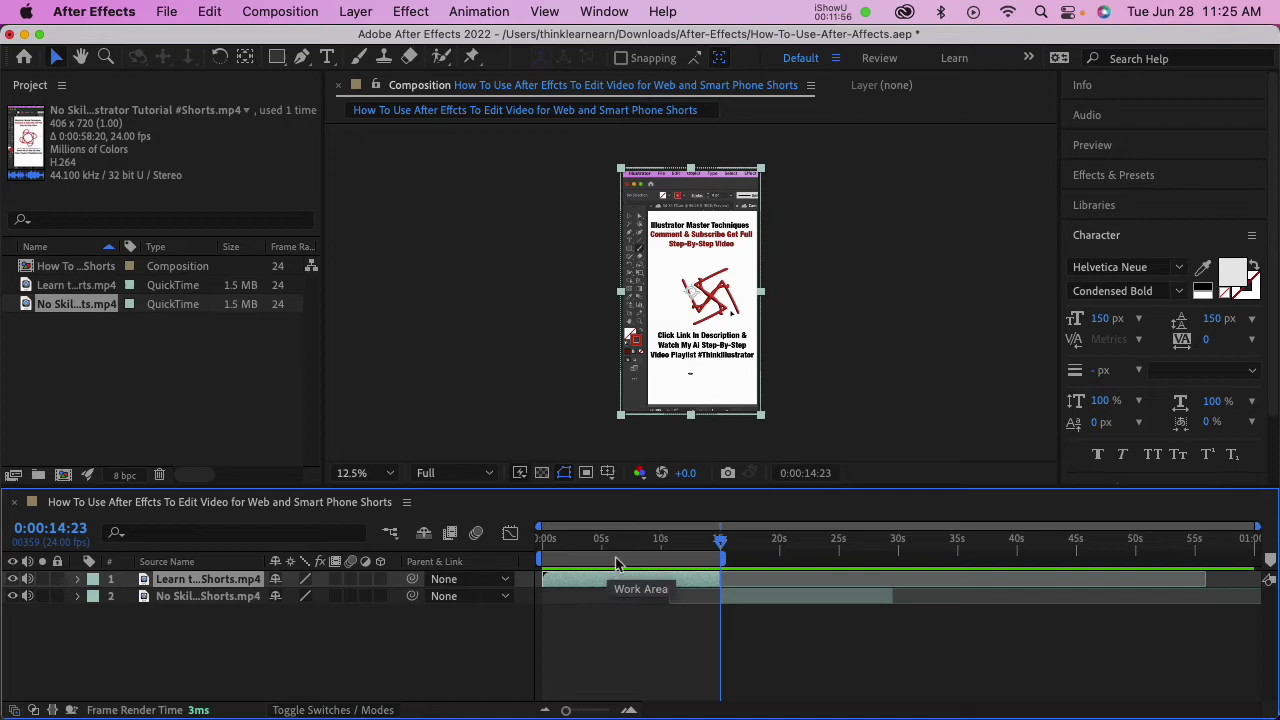
right_click(617, 564)
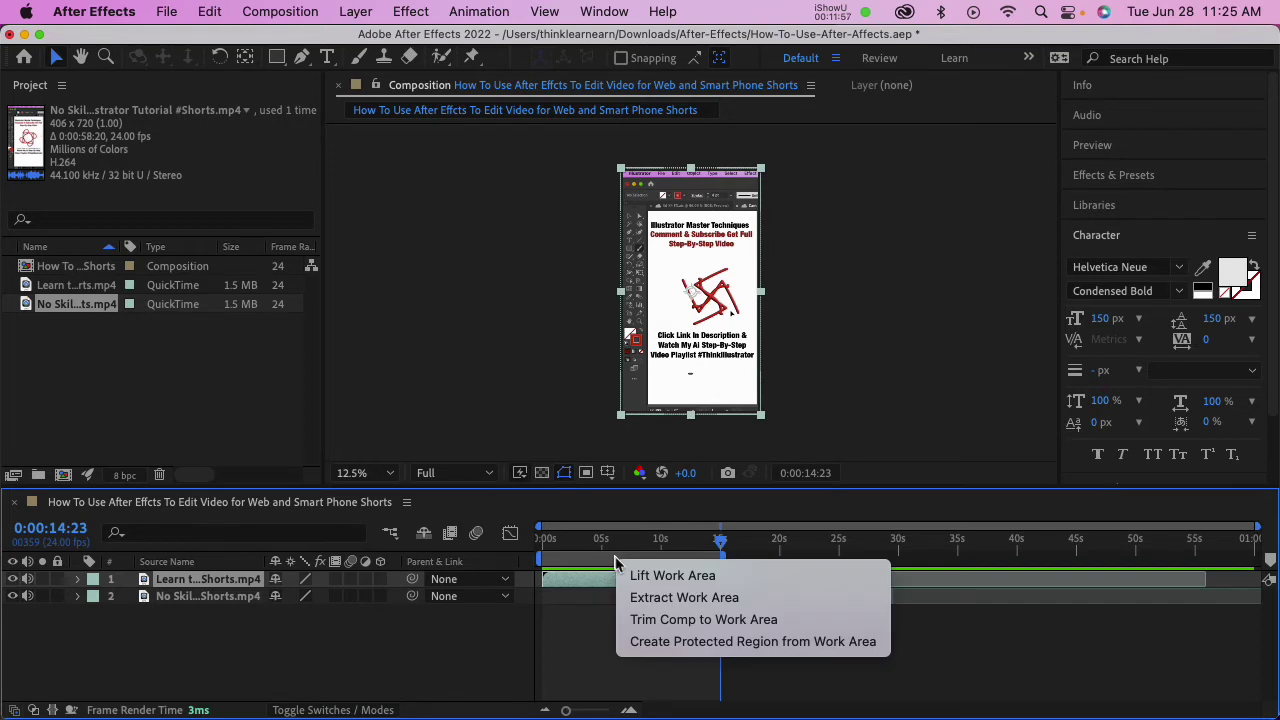
click(632, 620)
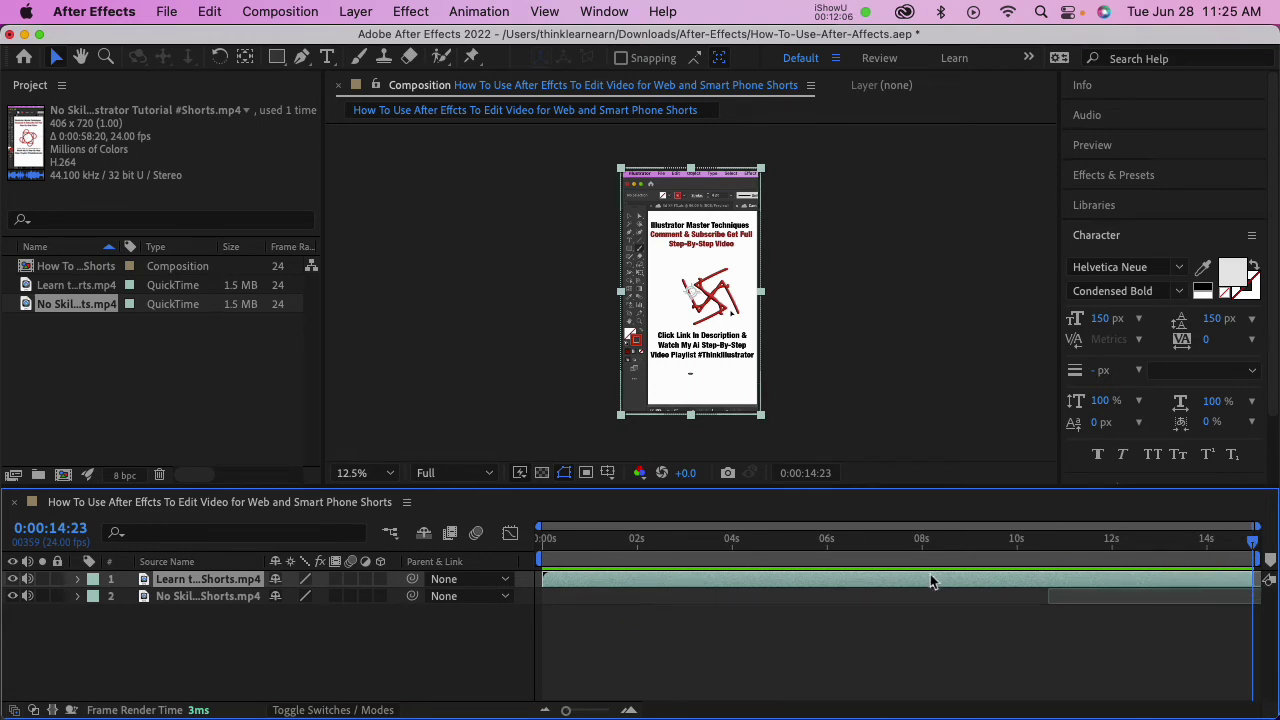
Undo trimming the composition to the work area, keeping the second clip's move to the first clip's out point.
key(super+z)
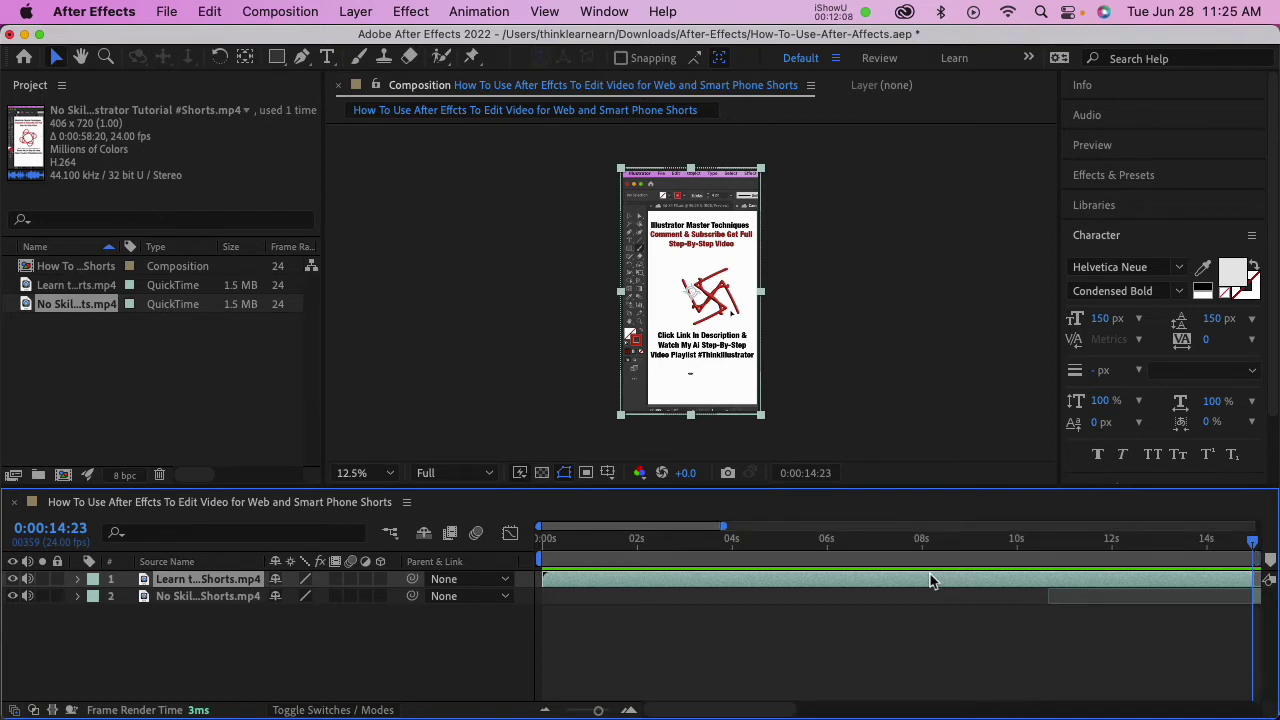
key(super+z)
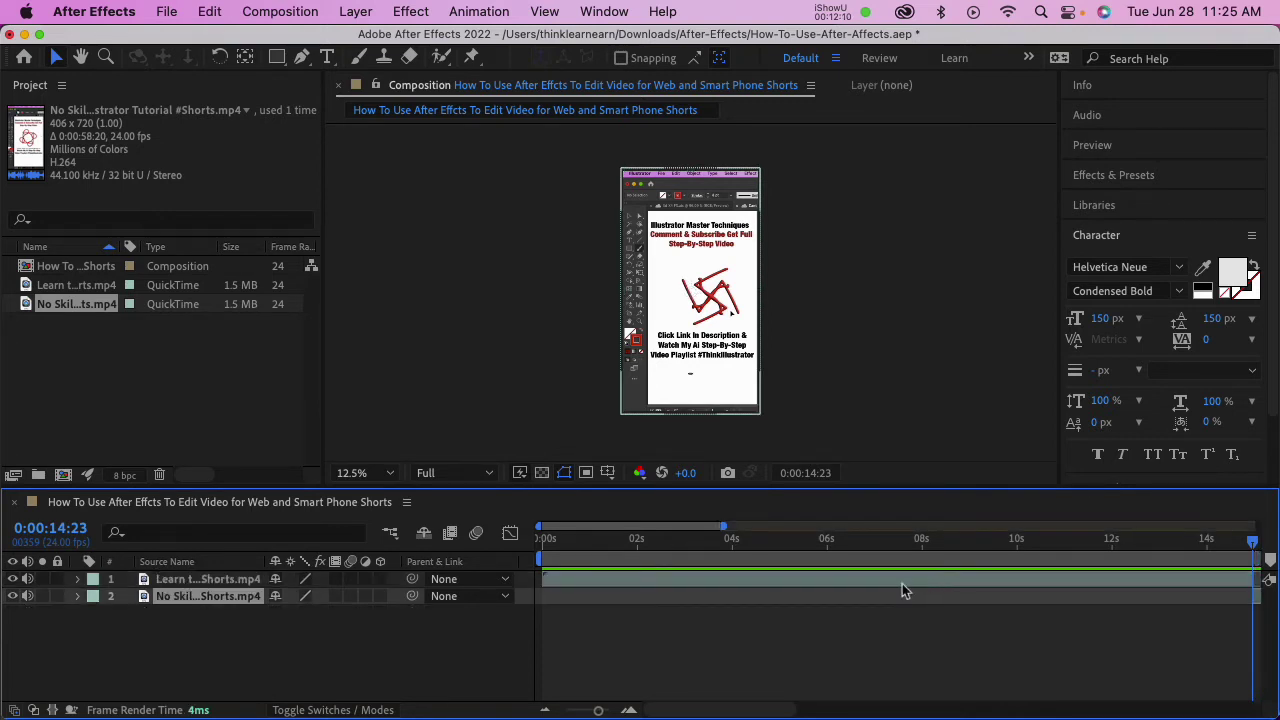
key(super+shift+z)
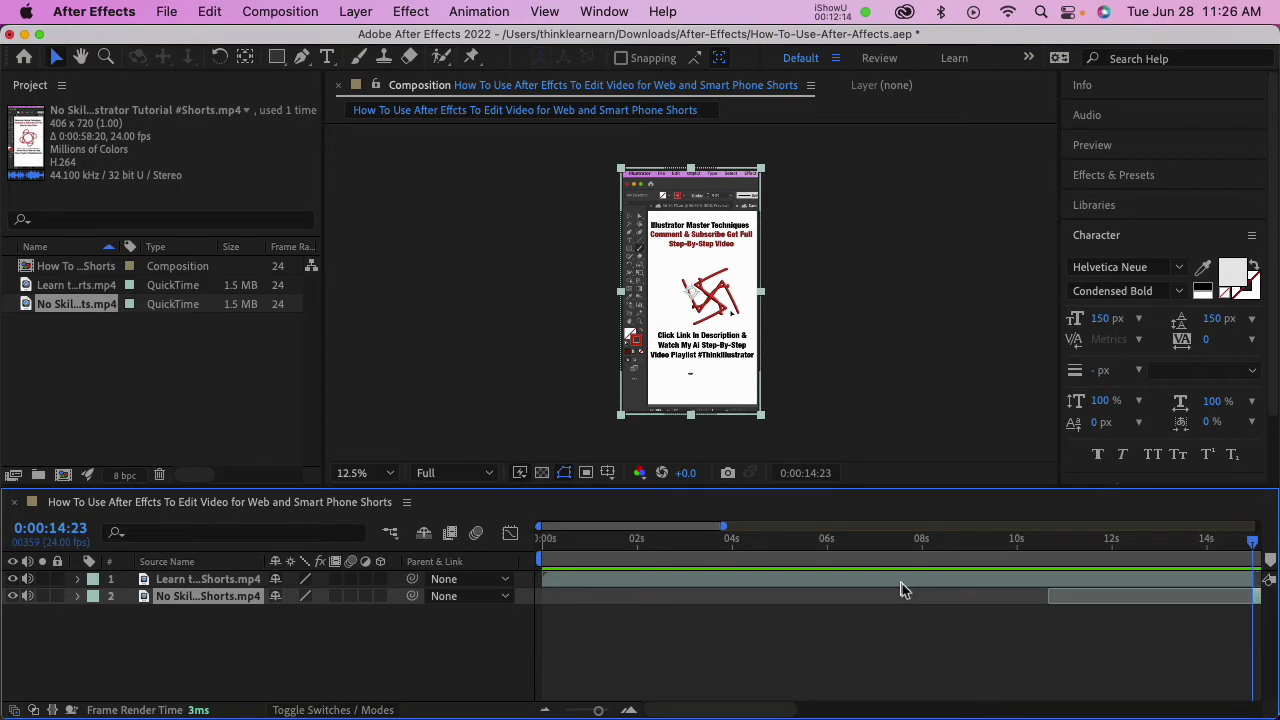
Check the composition's duration in its settings and look along the timeline to the second clip's end.
key(super+k)
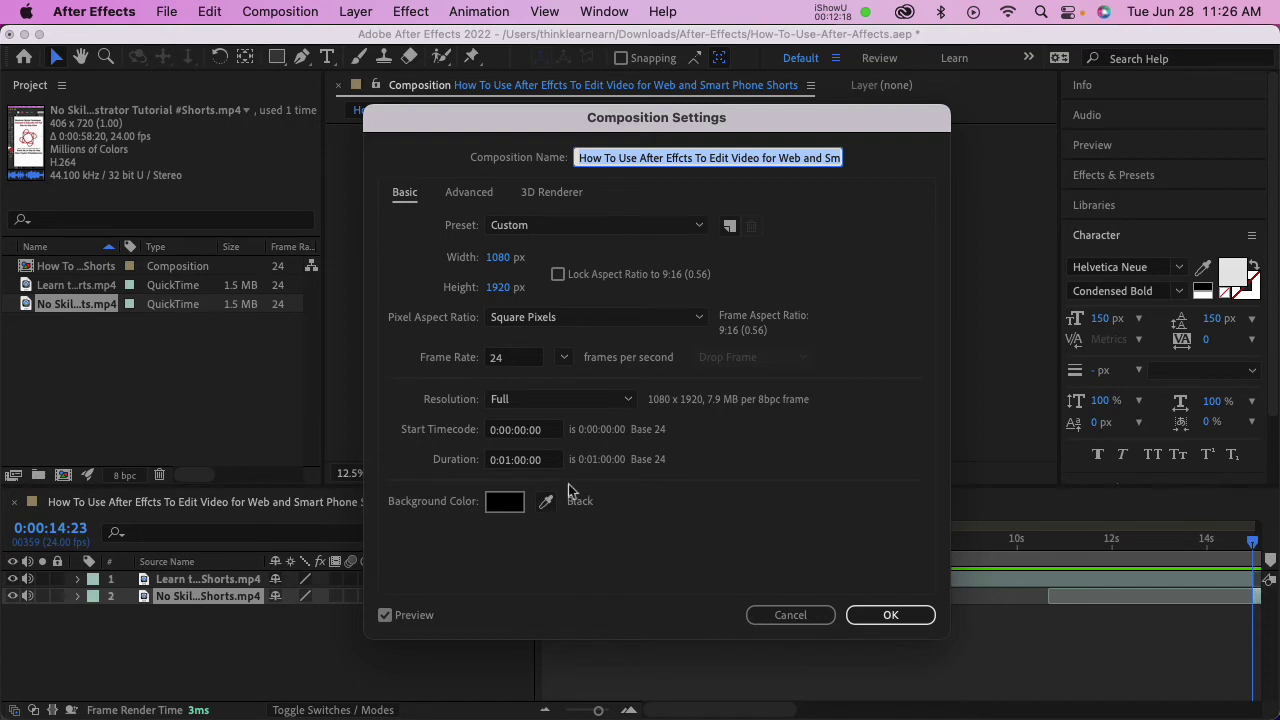
click(886, 618)
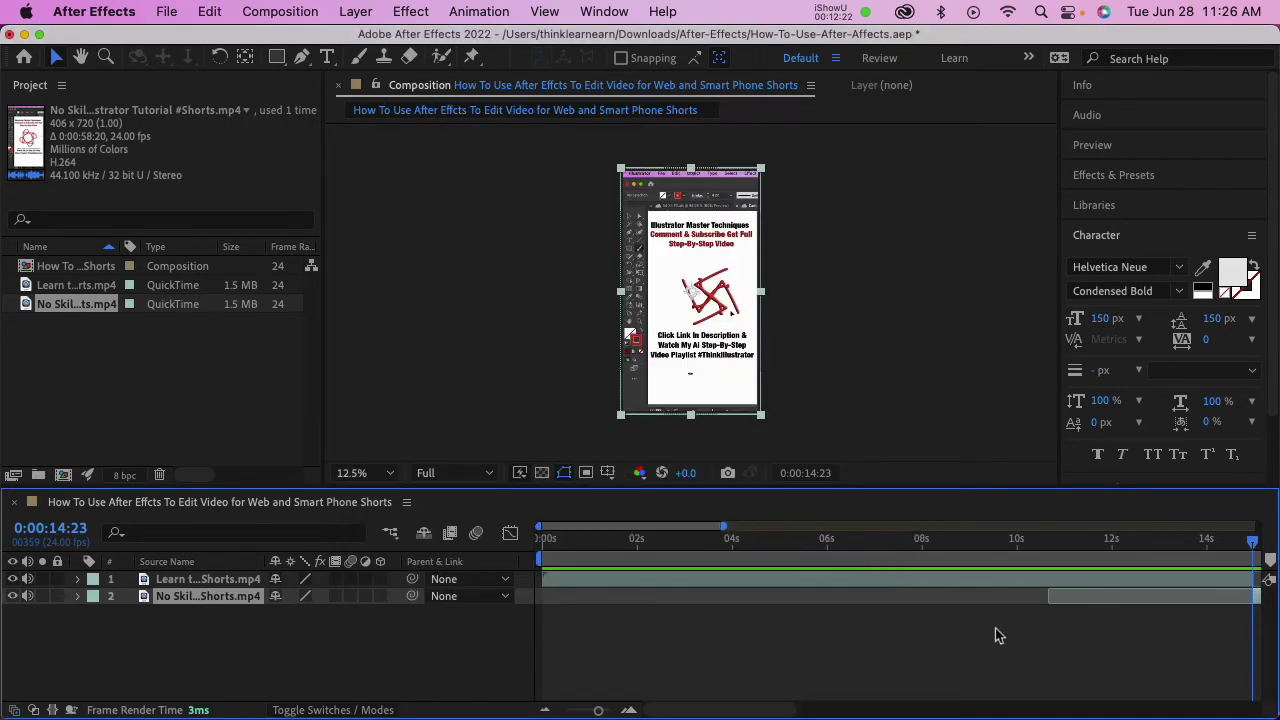
scroll(1007, 612, right, 15)
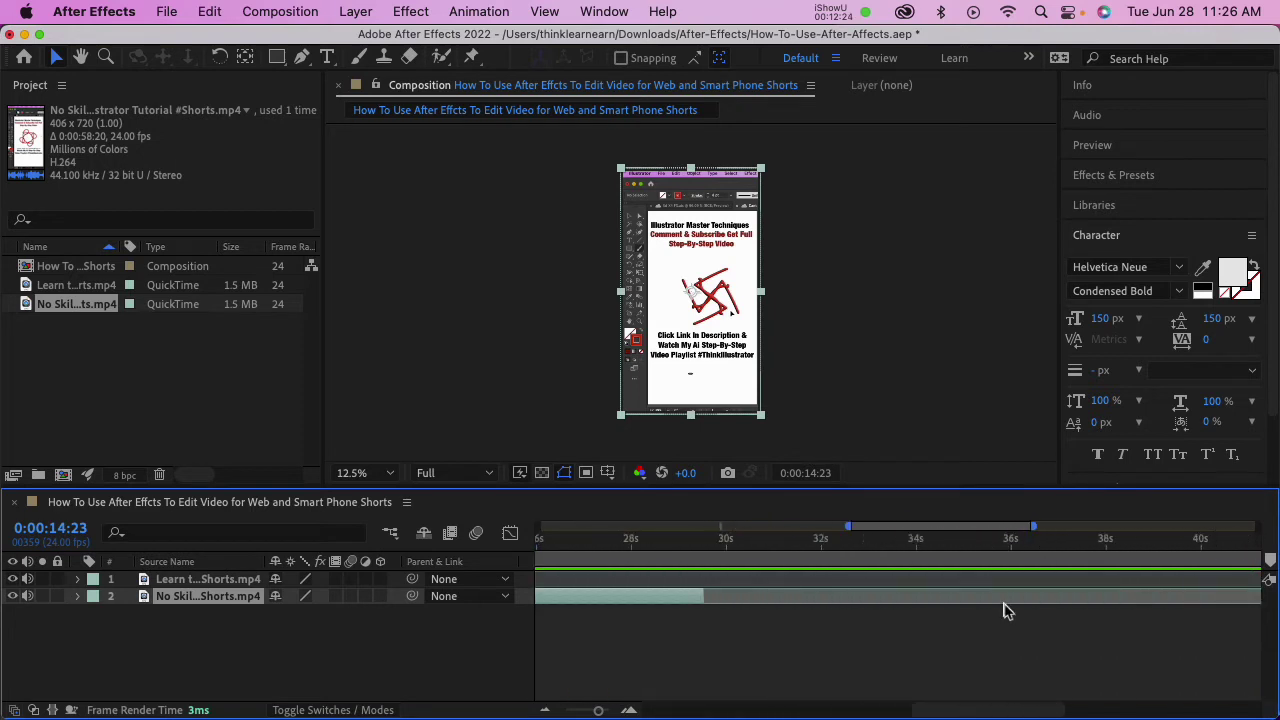
scroll(1007, 612, left, 15)
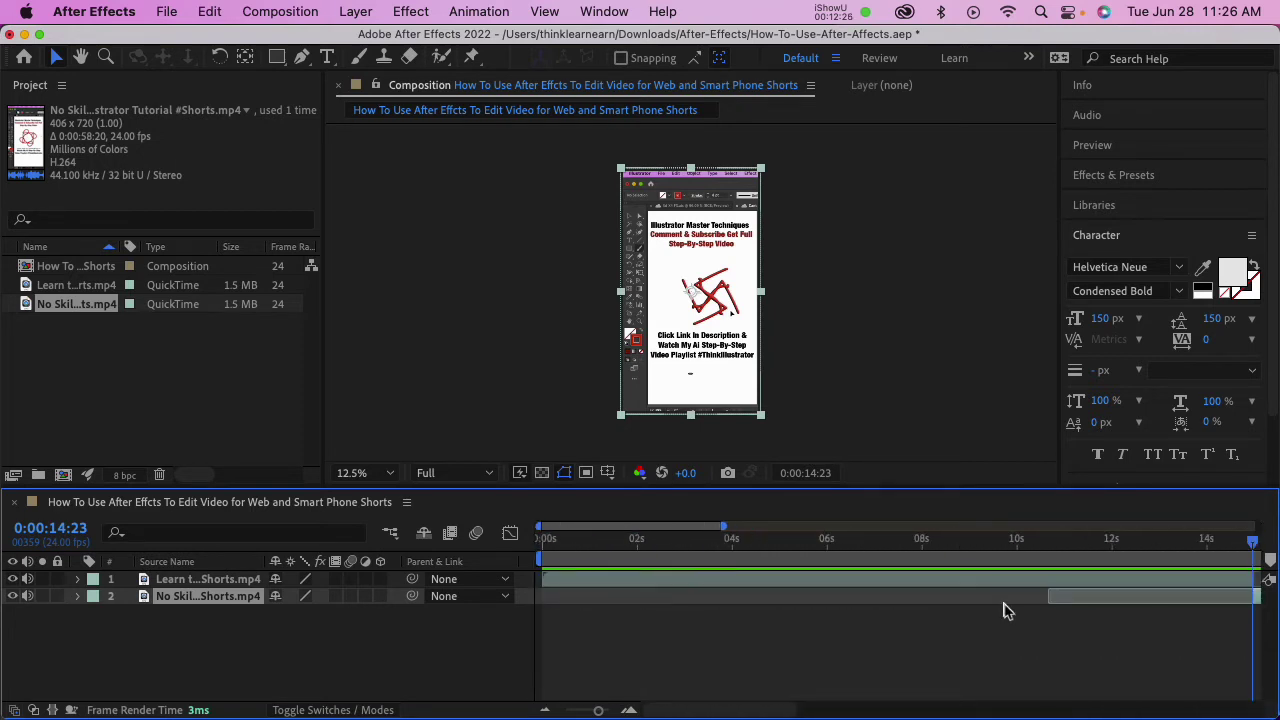
Return the current time to the composition's start and move it to 0:00:15:00.
click(615, 541)
key(Home)
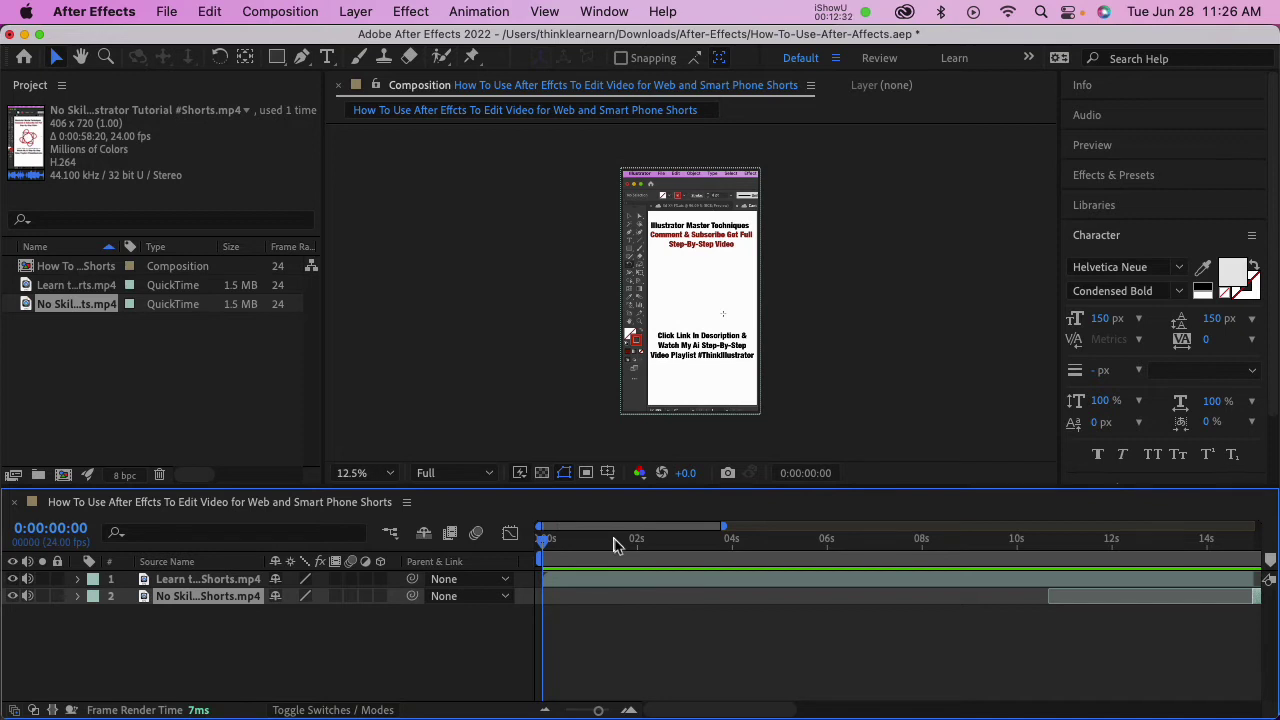
key(alt+shift+j)
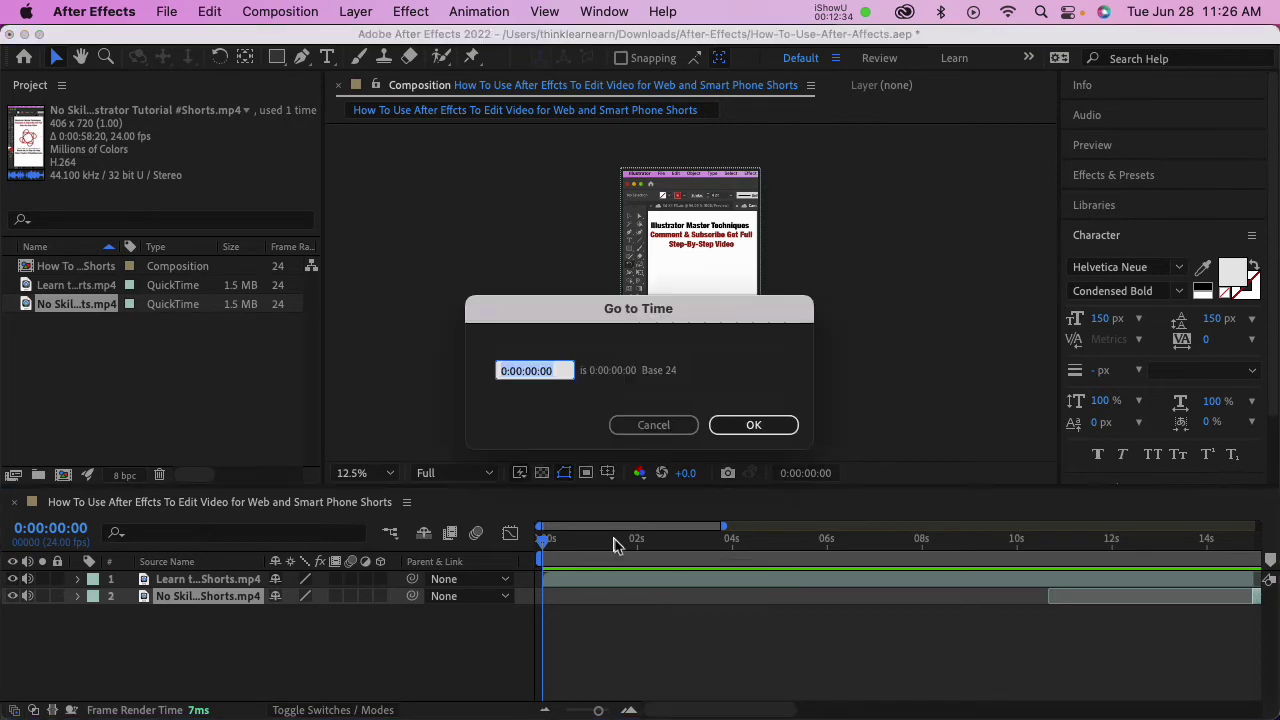
text(15.)
key(Return)
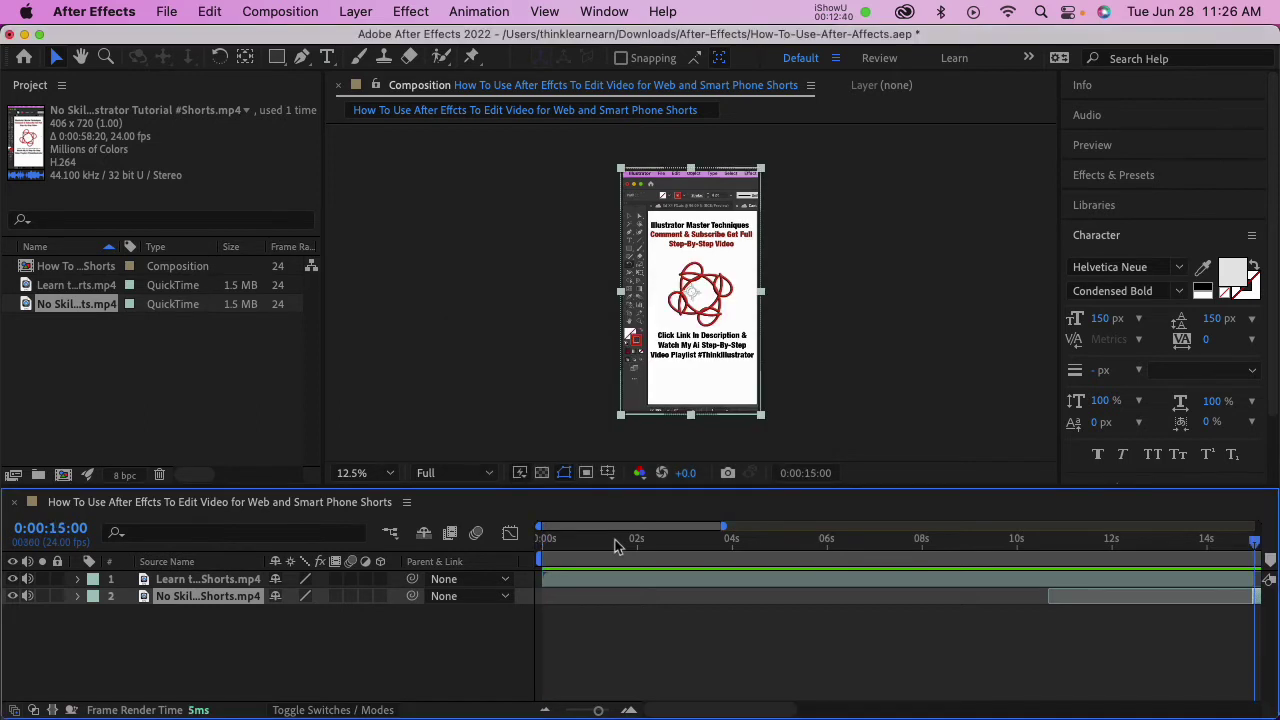
key(comma)
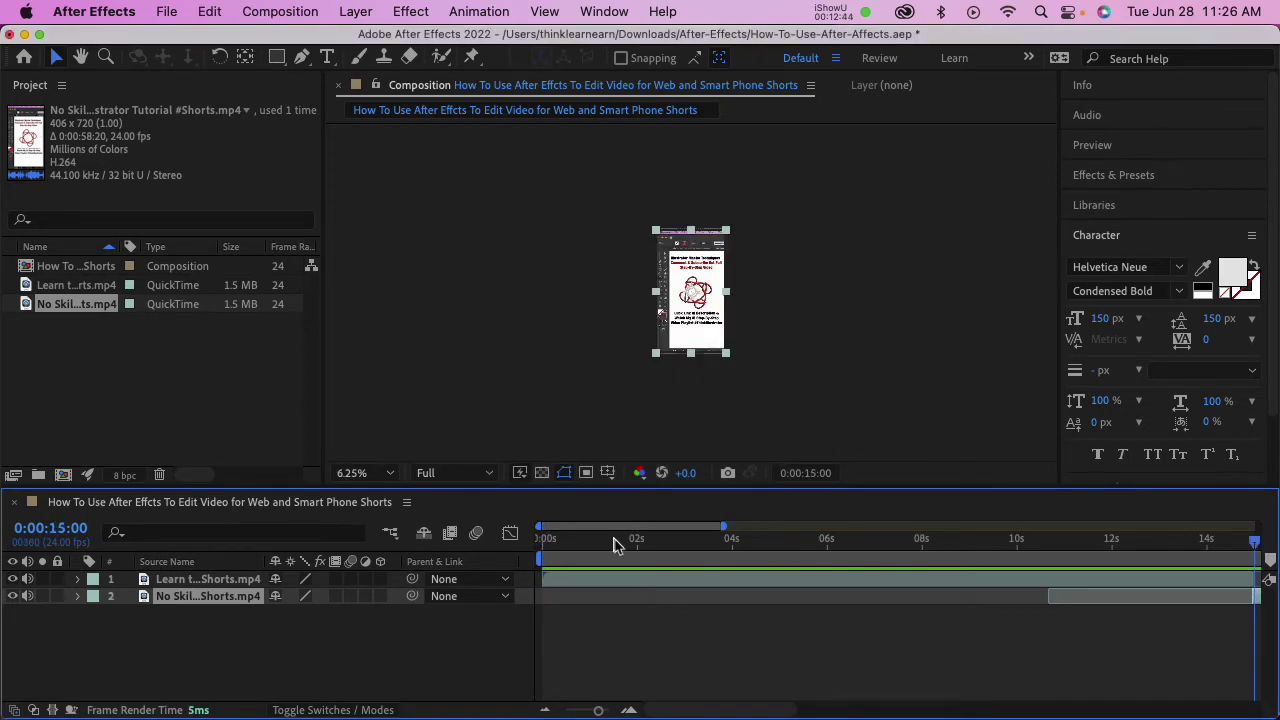
Extend the first clip's out point to about 22 seconds so it overlaps the start of the second clip.
click(612, 584)
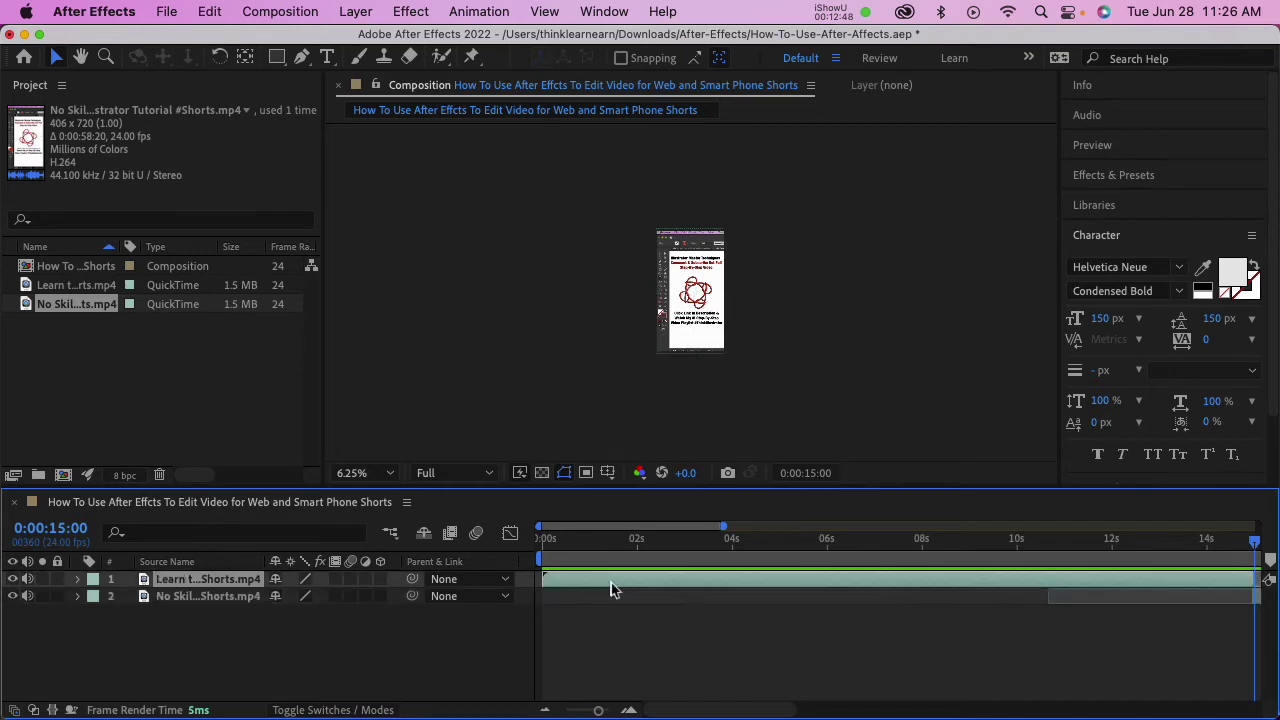
key(minus)
key(minus)
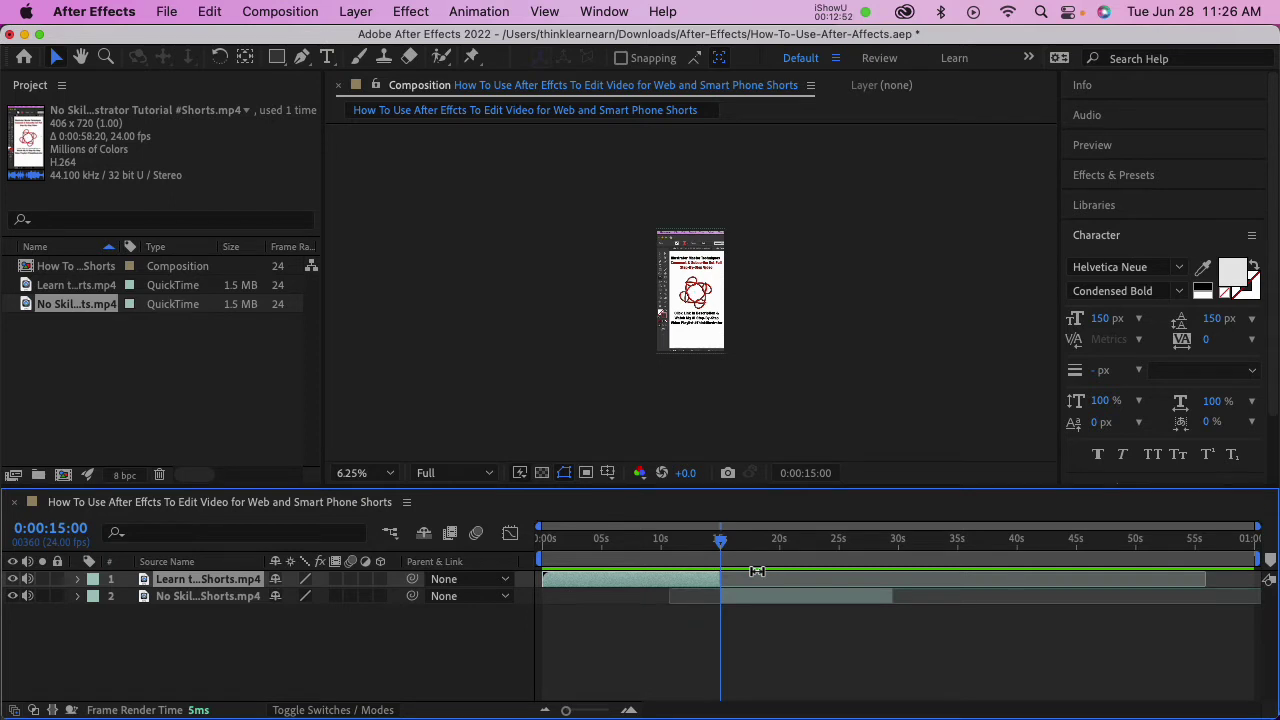
drag(725, 553, 820, 555)
drag(720, 580, 810, 597)
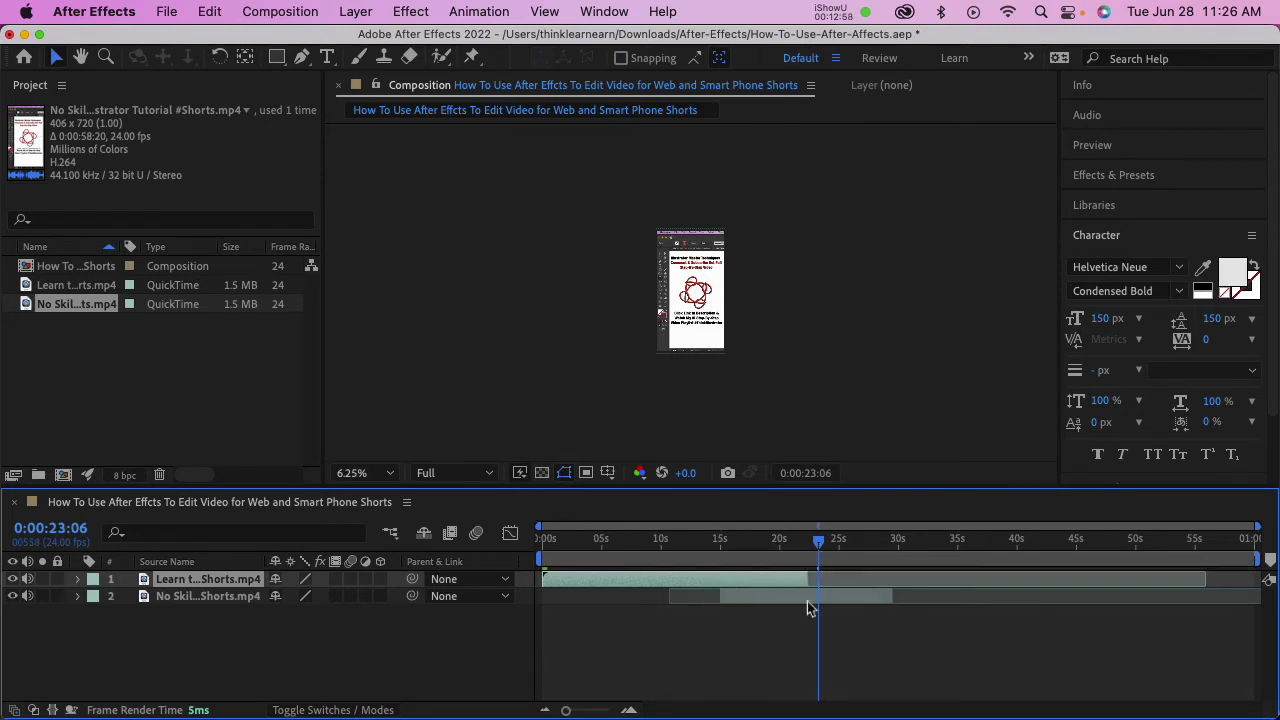
End the work area at 0:00:18:11 and trim the composition to the work area.
drag(819, 548, 763, 558)
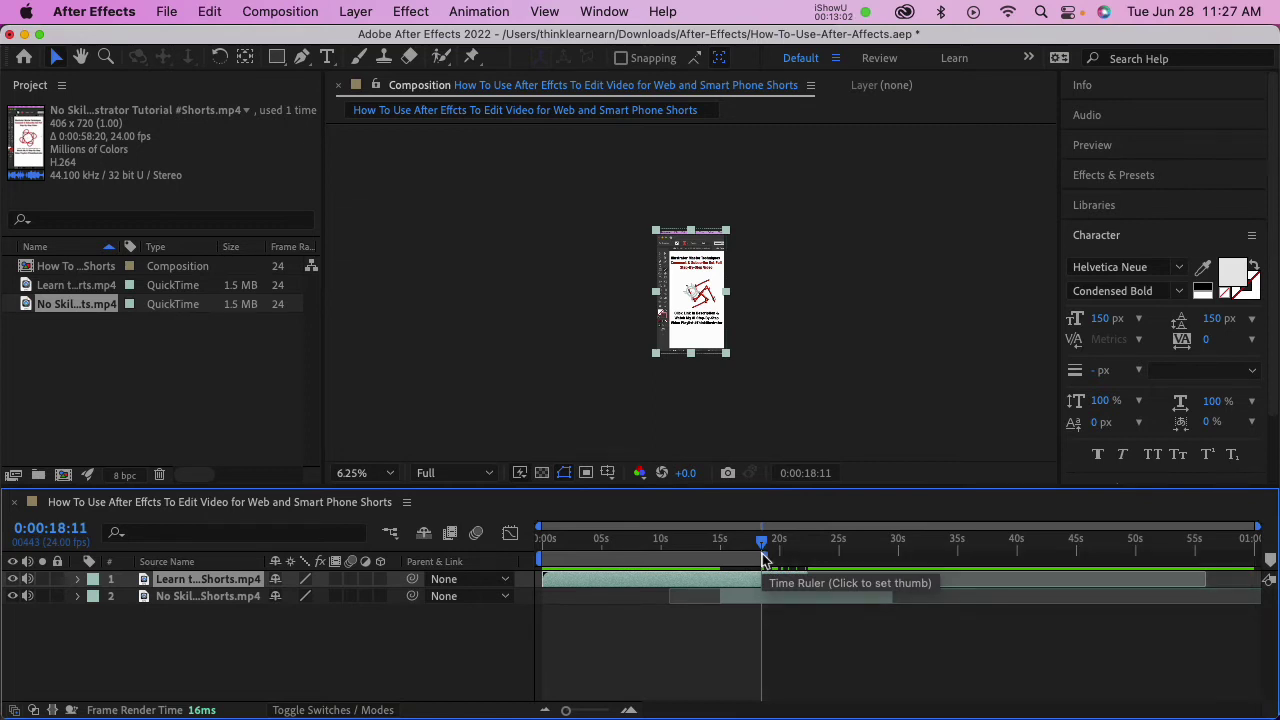
right_click(719, 566)
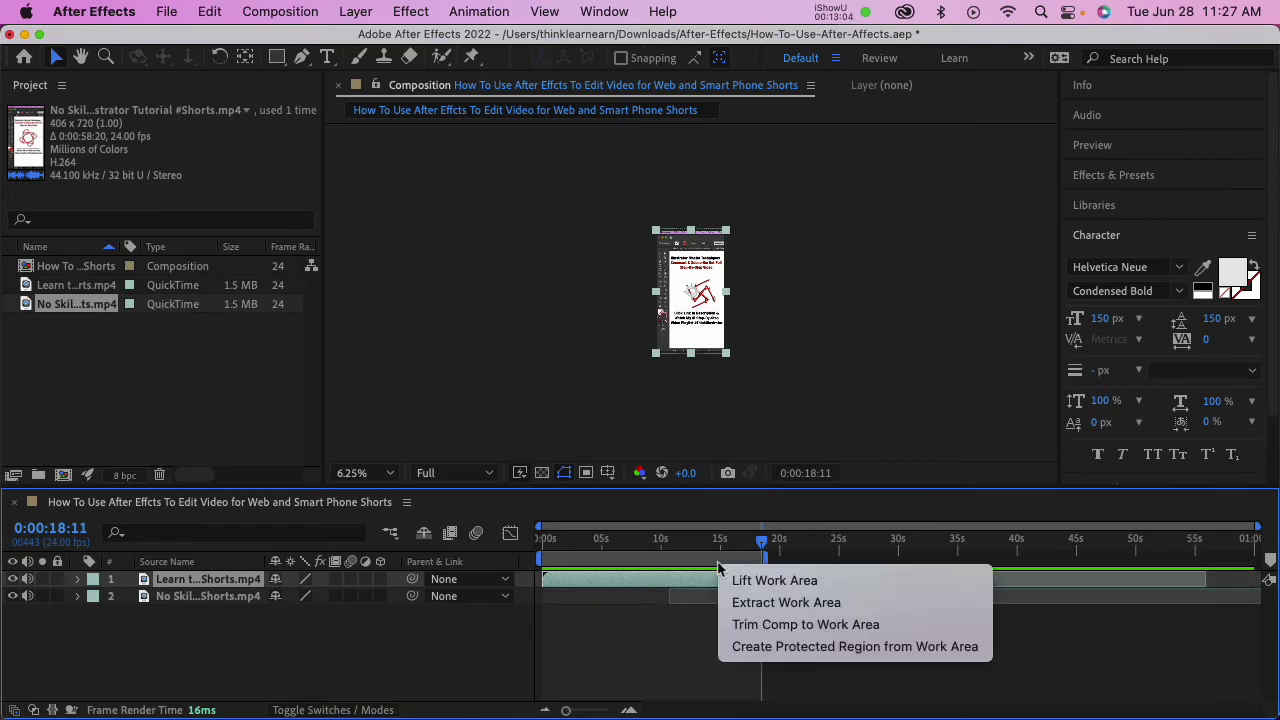
click(740, 623)
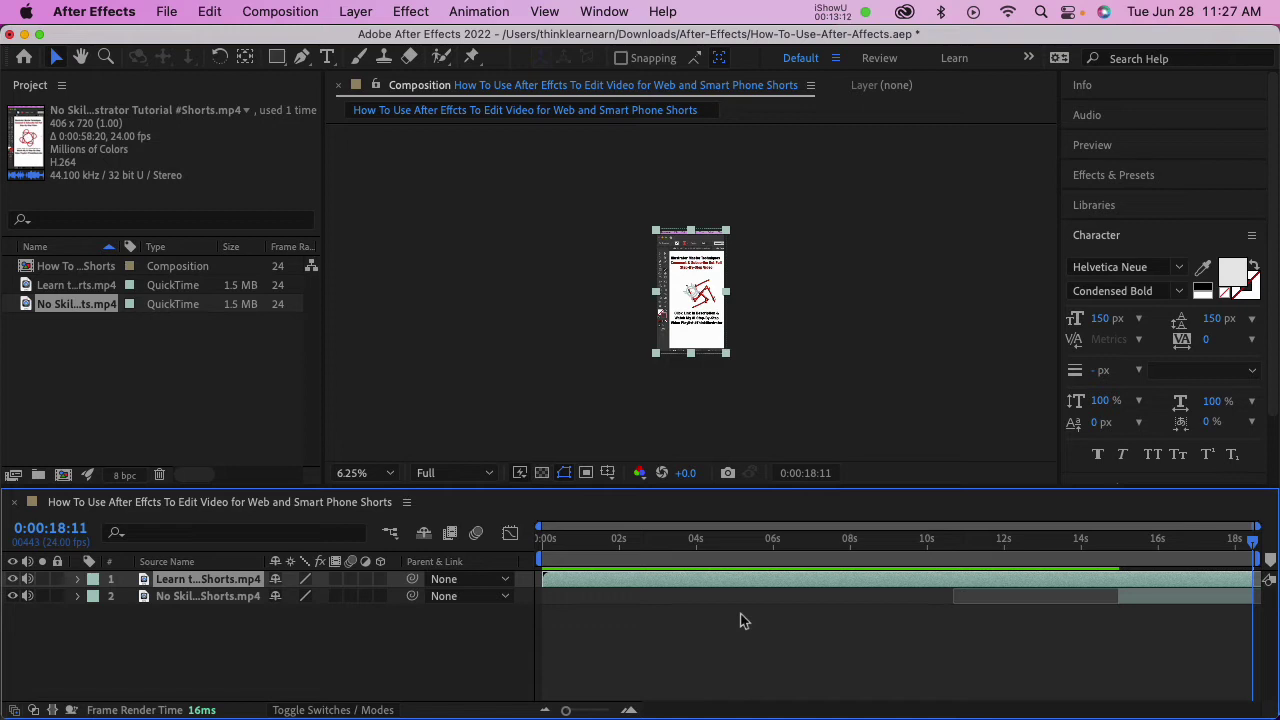
key(=)
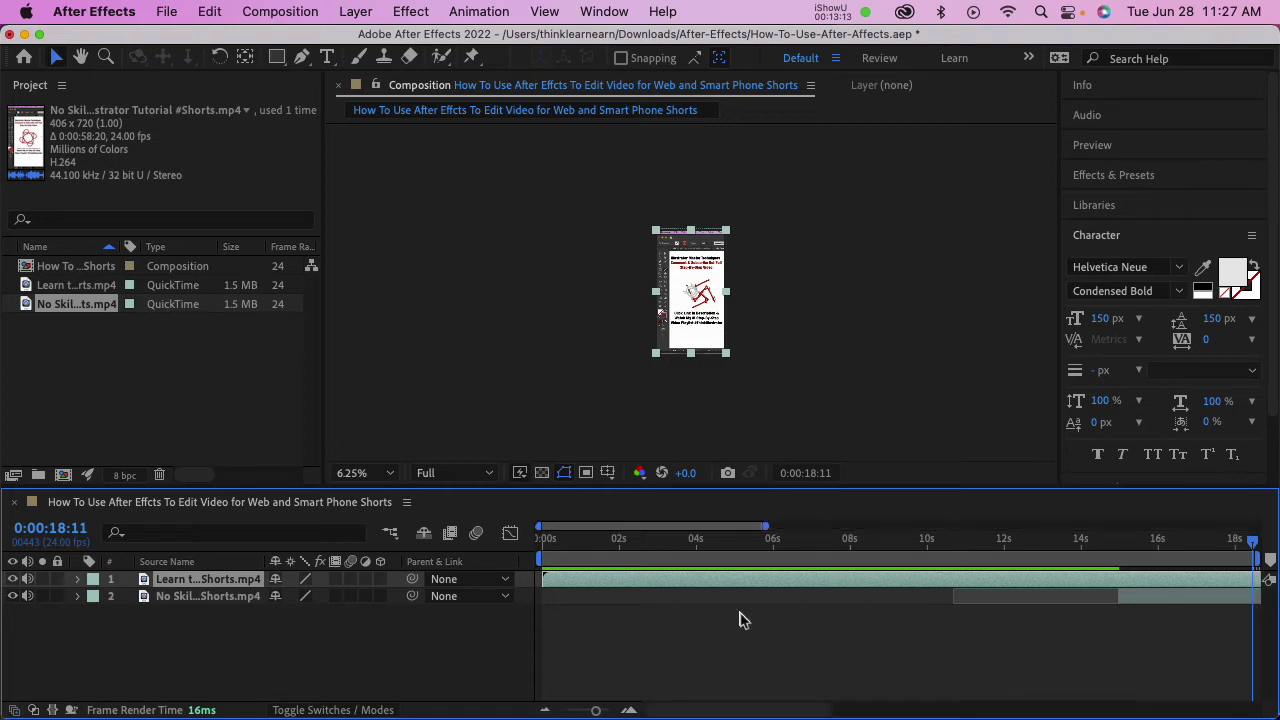
Revert the project to its last saved version.
click(166, 11)
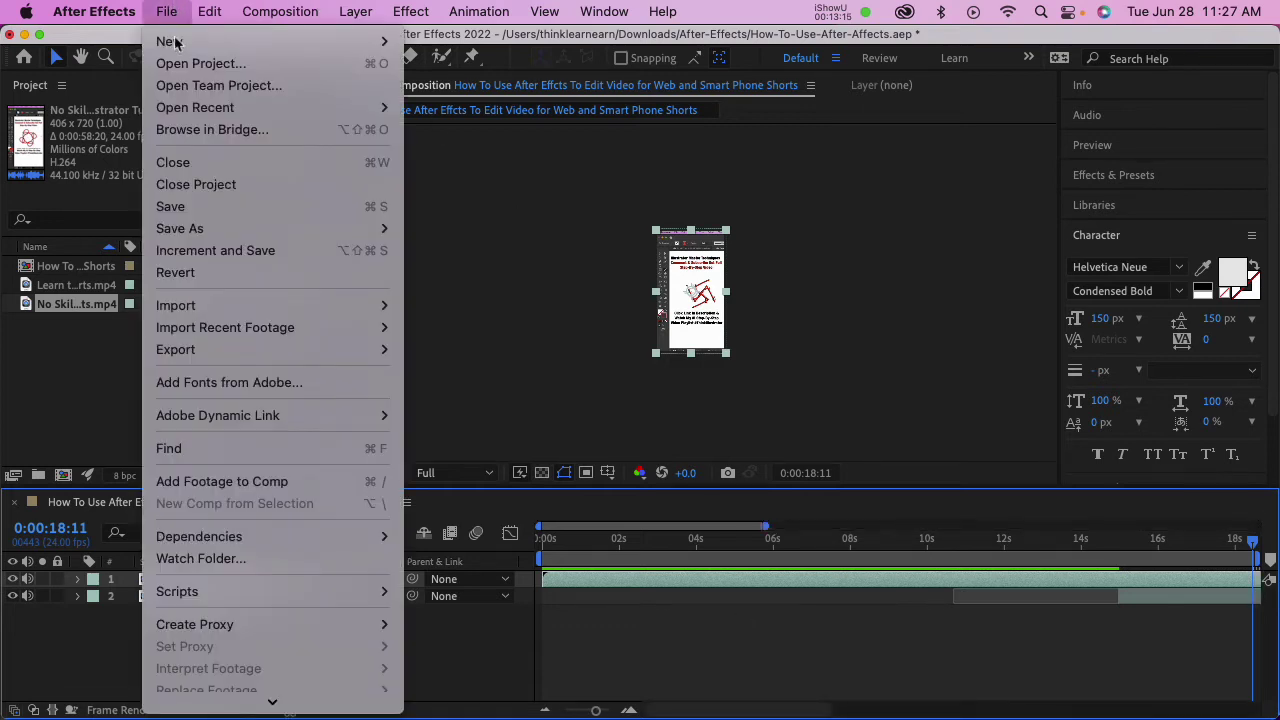
click(199, 274)
click(823, 410)
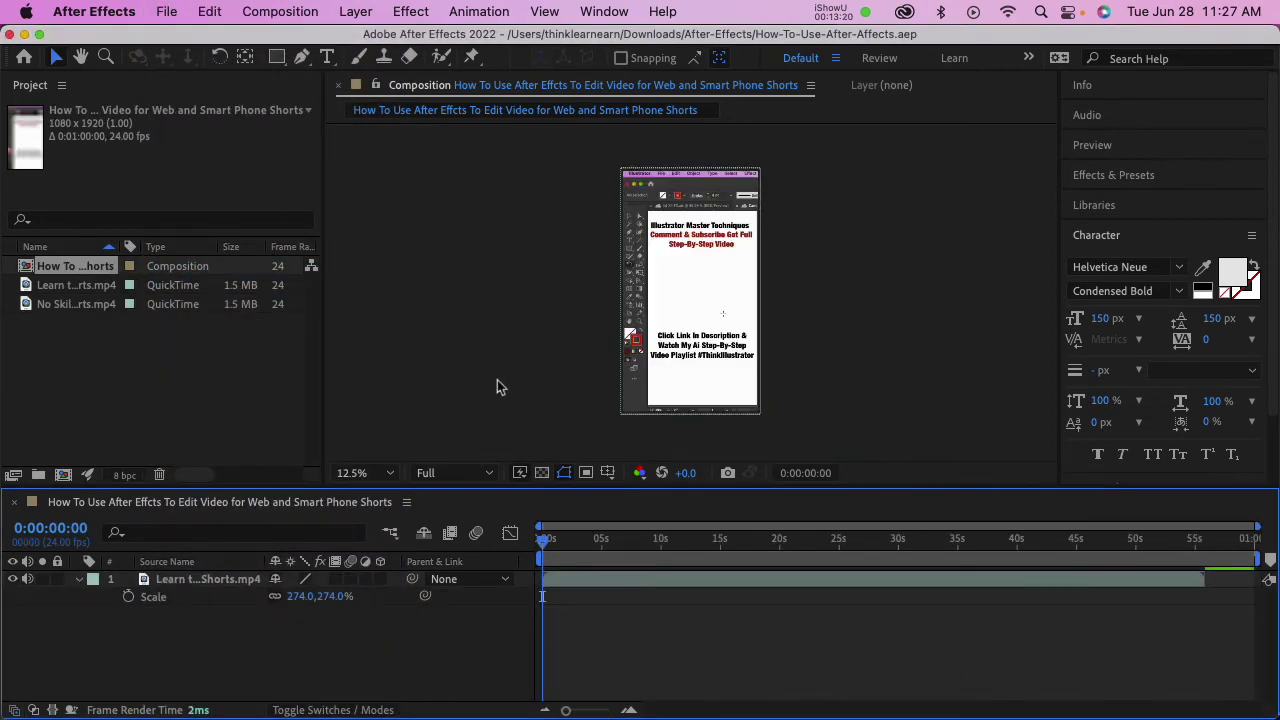
click(239, 393)
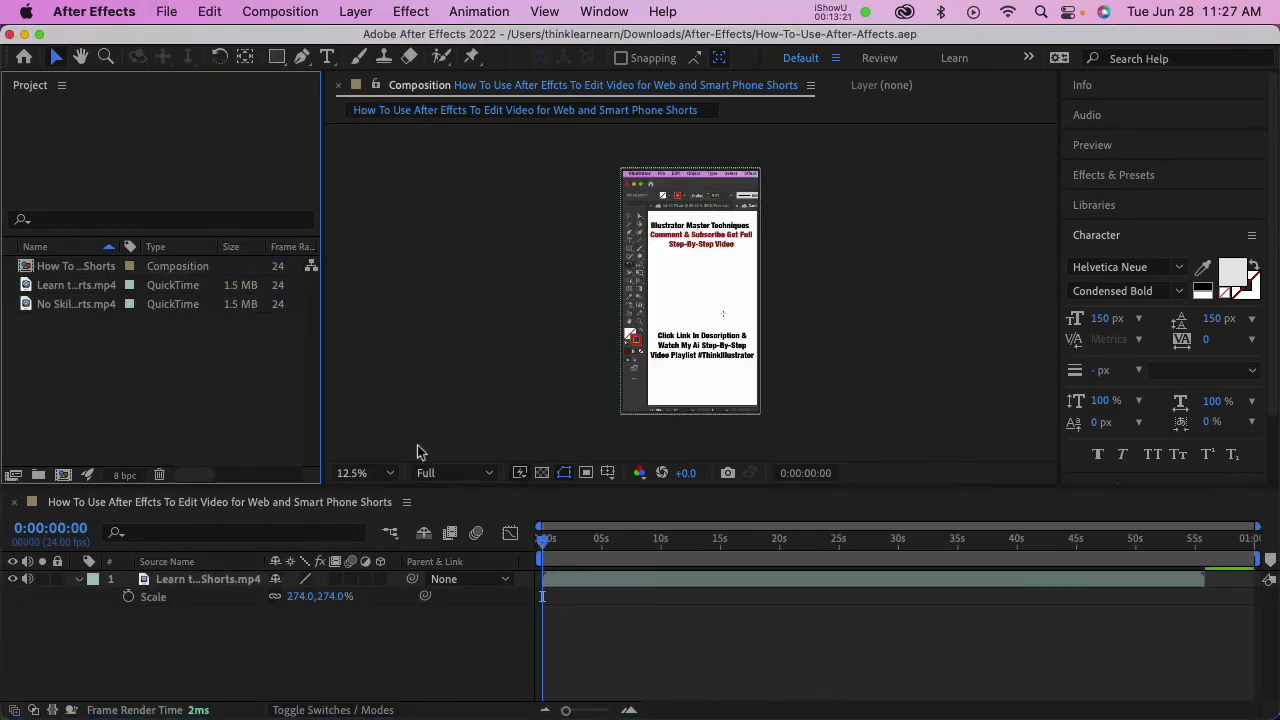
Add a text layer reading "Hello" over the clip, with the current time at the composition's start.
click(599, 578)
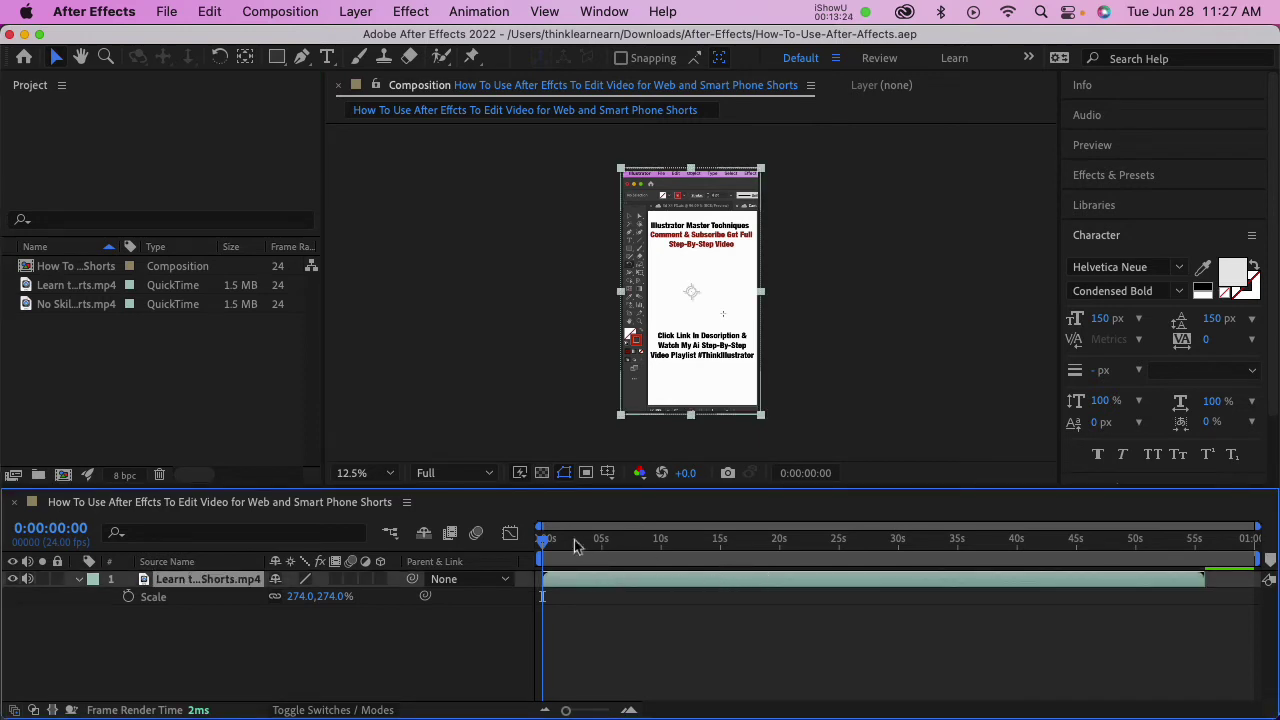
mouse_move(547, 541)
mouse_down()
mouse_move(634, 540)
mouse_move(532, 543)
mouse_up()
click(530, 360)
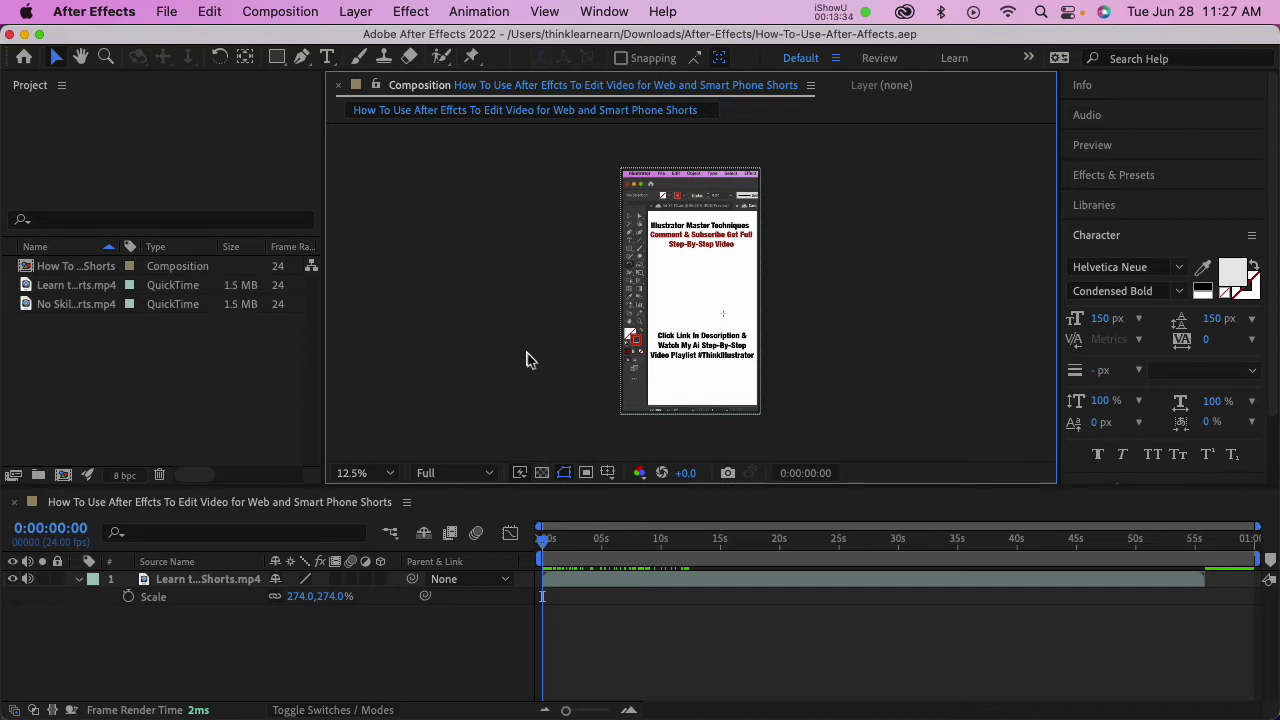
key(super+t)
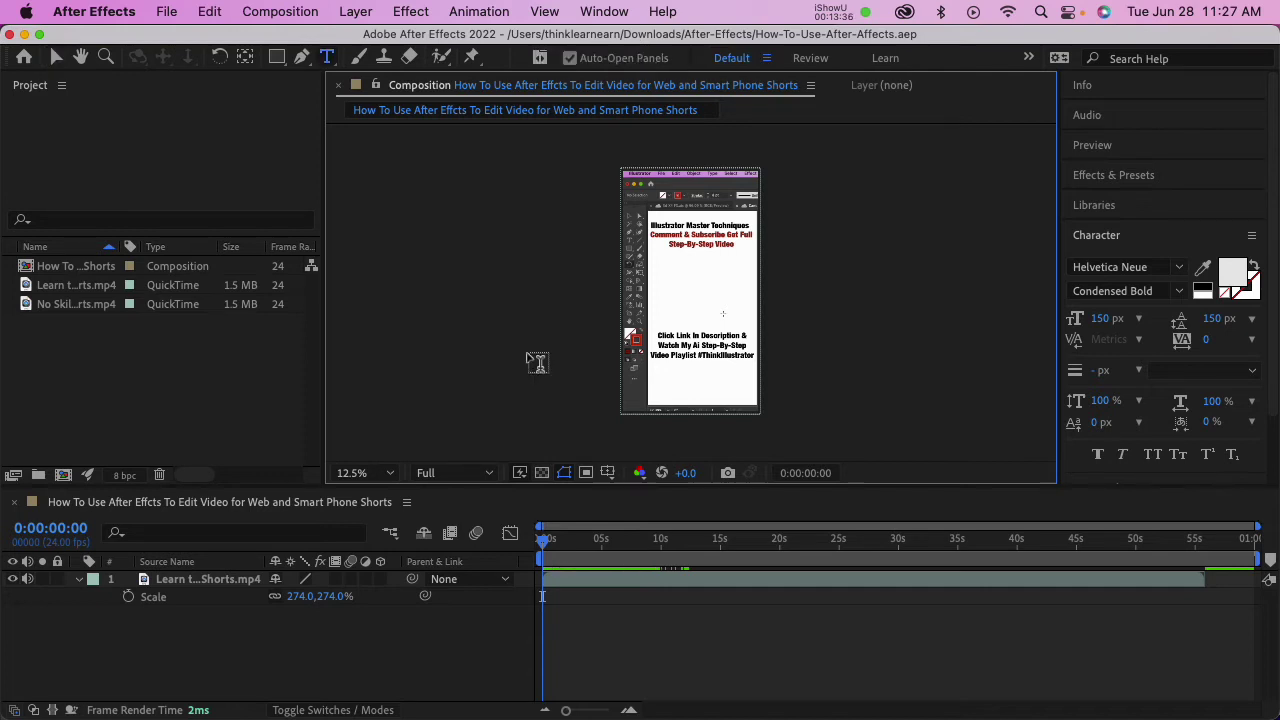
click(660, 266)
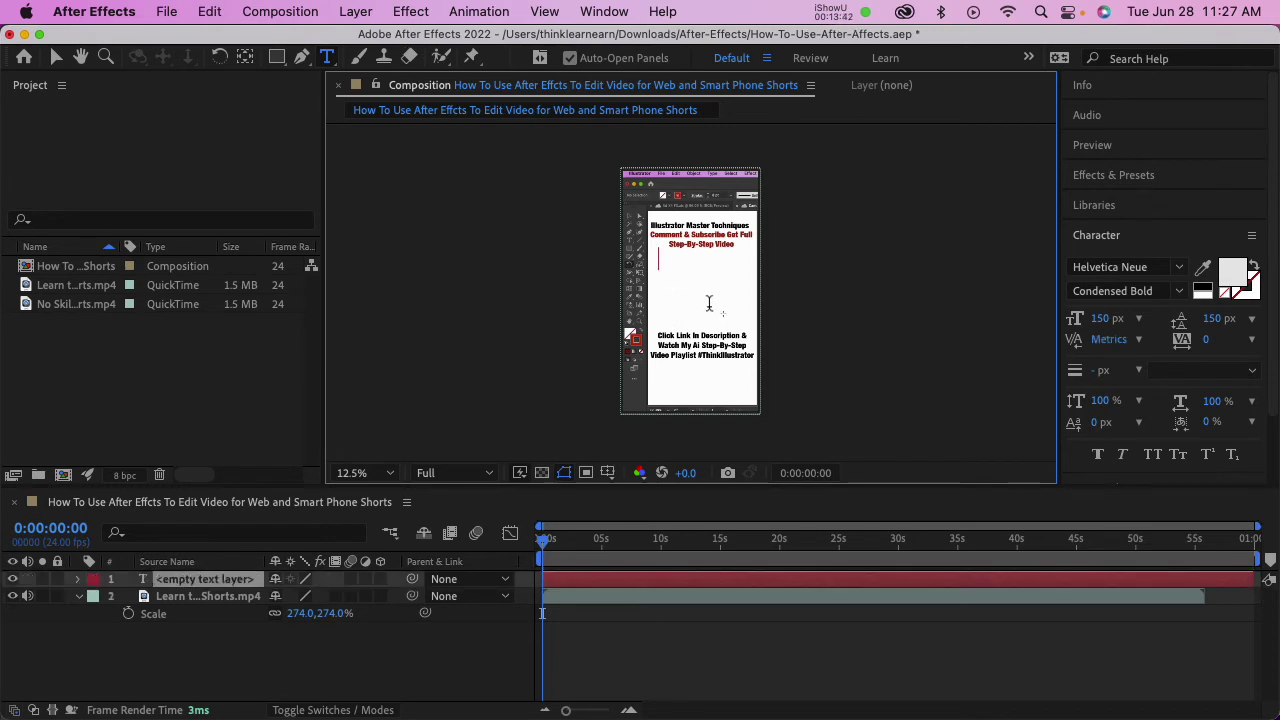
text(Hello)
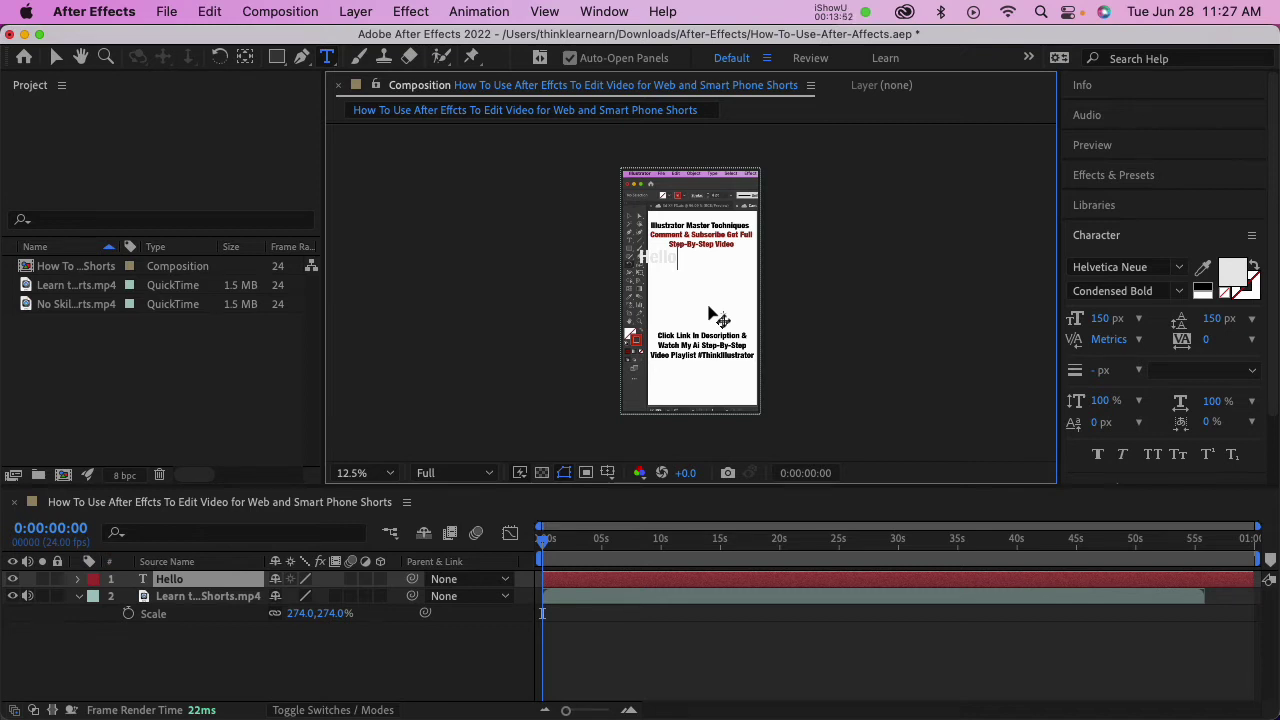
key(Escape)
Move the Hello text onto the white area below the red heading, to about 580, 844.
key(comma)
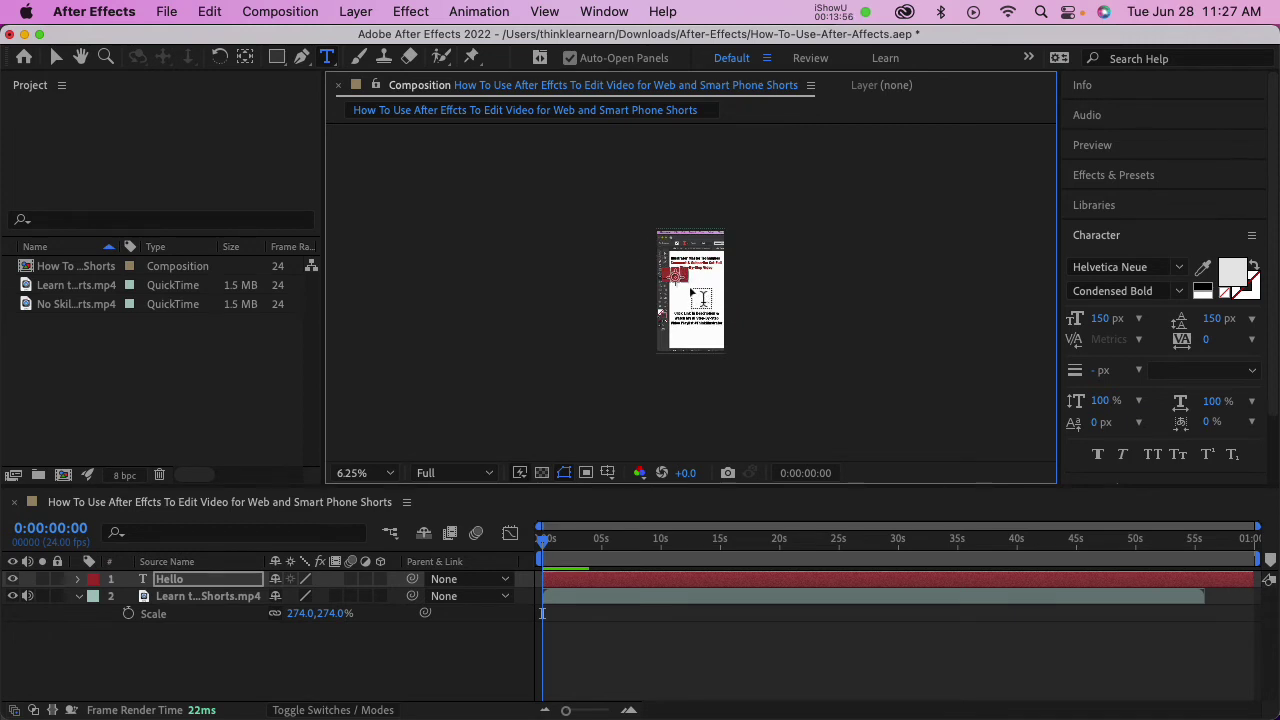
key(v)
mouse_move(686, 284)
mouse_down()
mouse_move(696, 290)
mouse_move(672, 282)
mouse_up()
scroll(672, 283, up, 2)
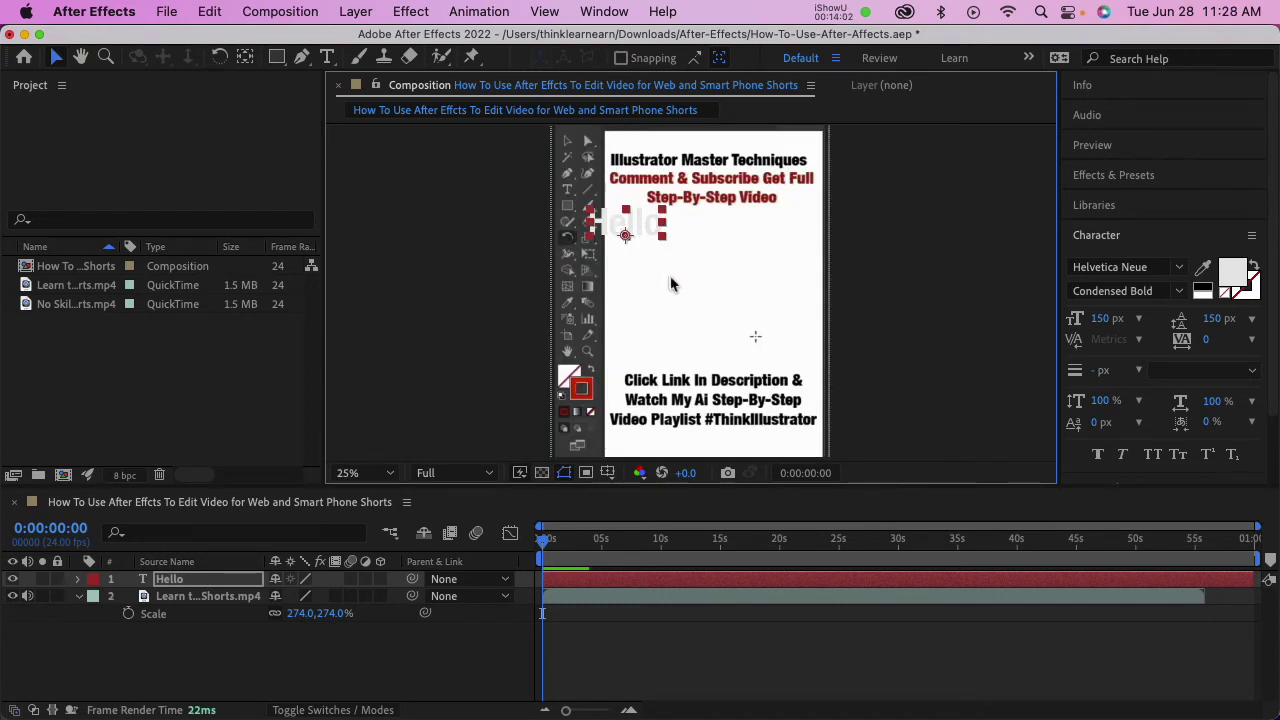
drag(642, 232, 717, 258)
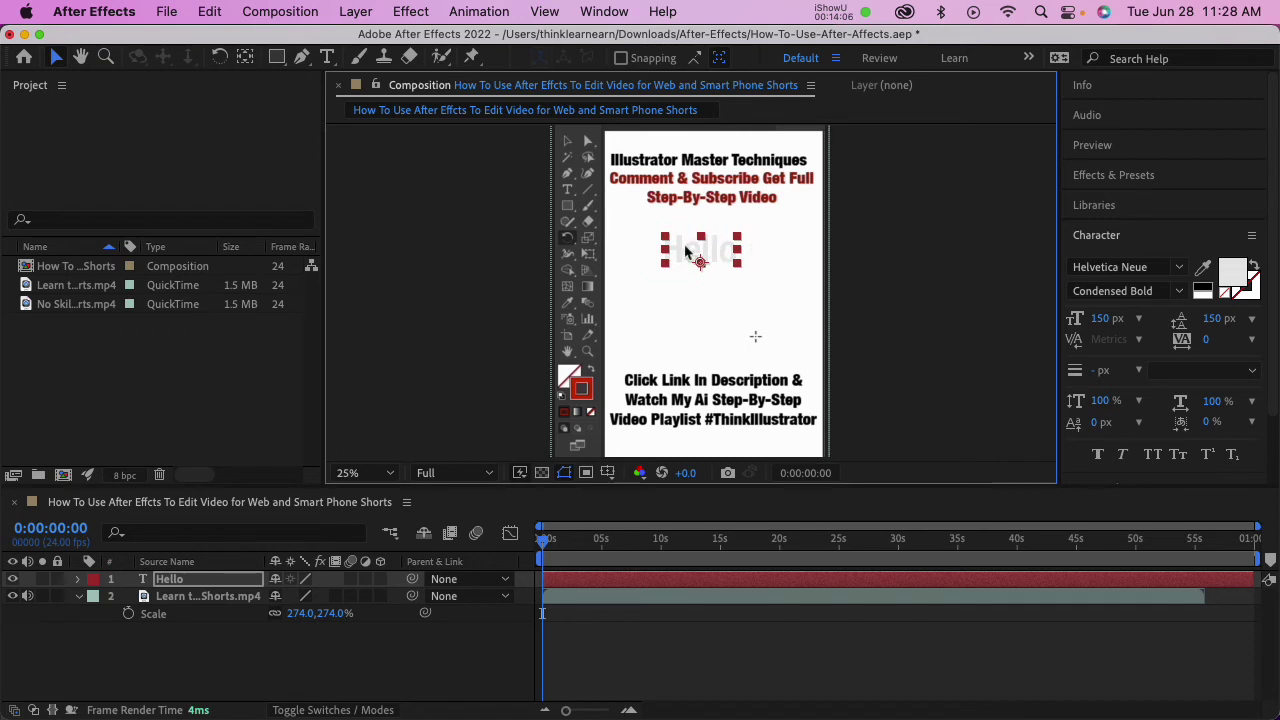
Set the Hello text's fill color to red, E31111.
click(1232, 272)
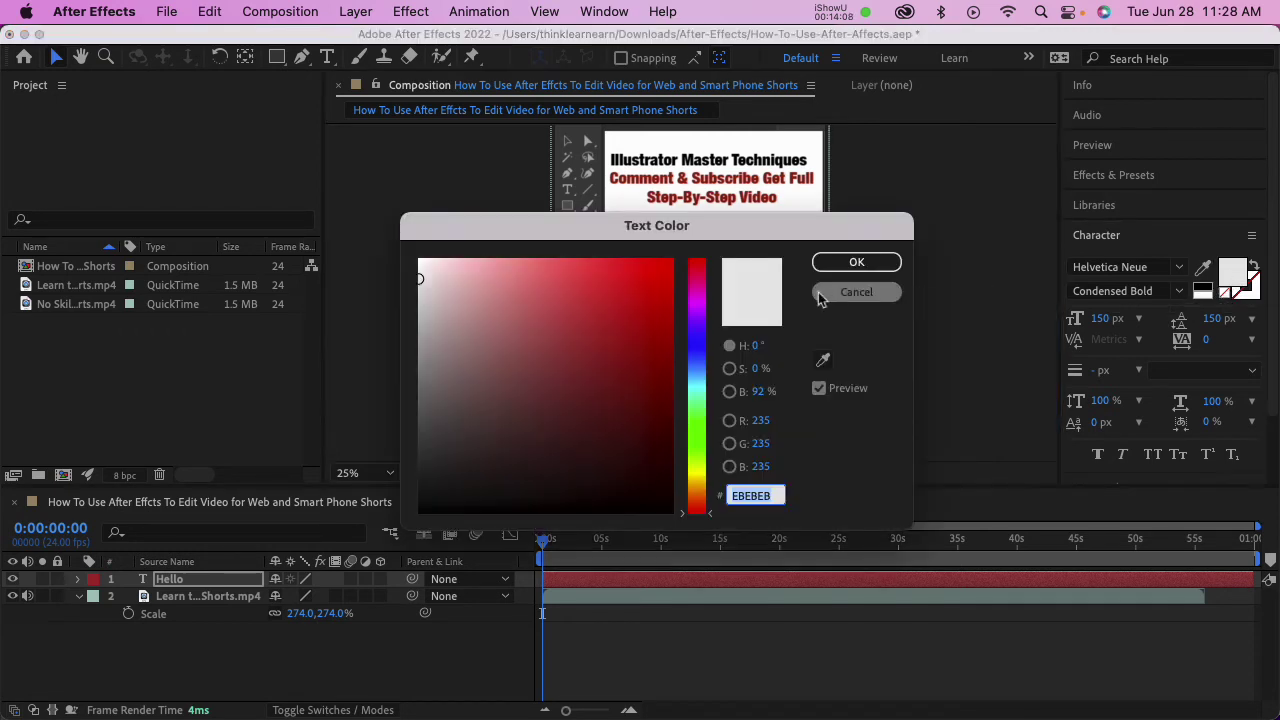
click(654, 286)
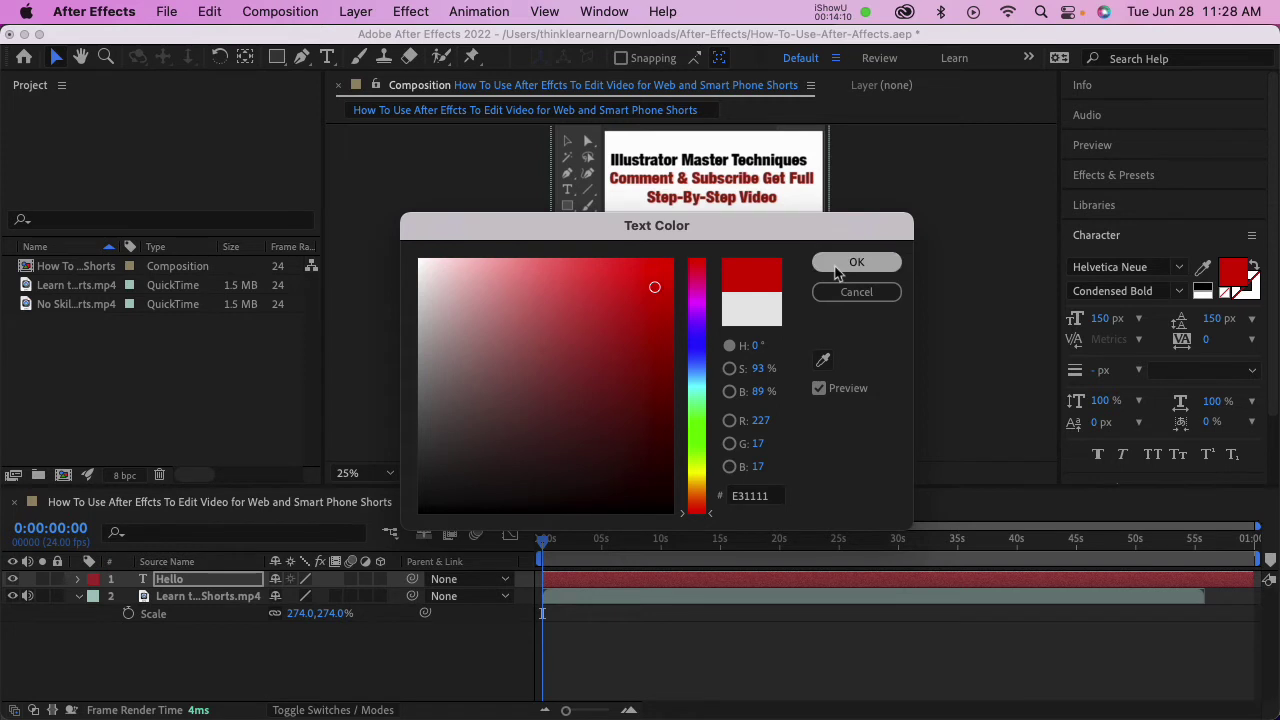
click(840, 270)
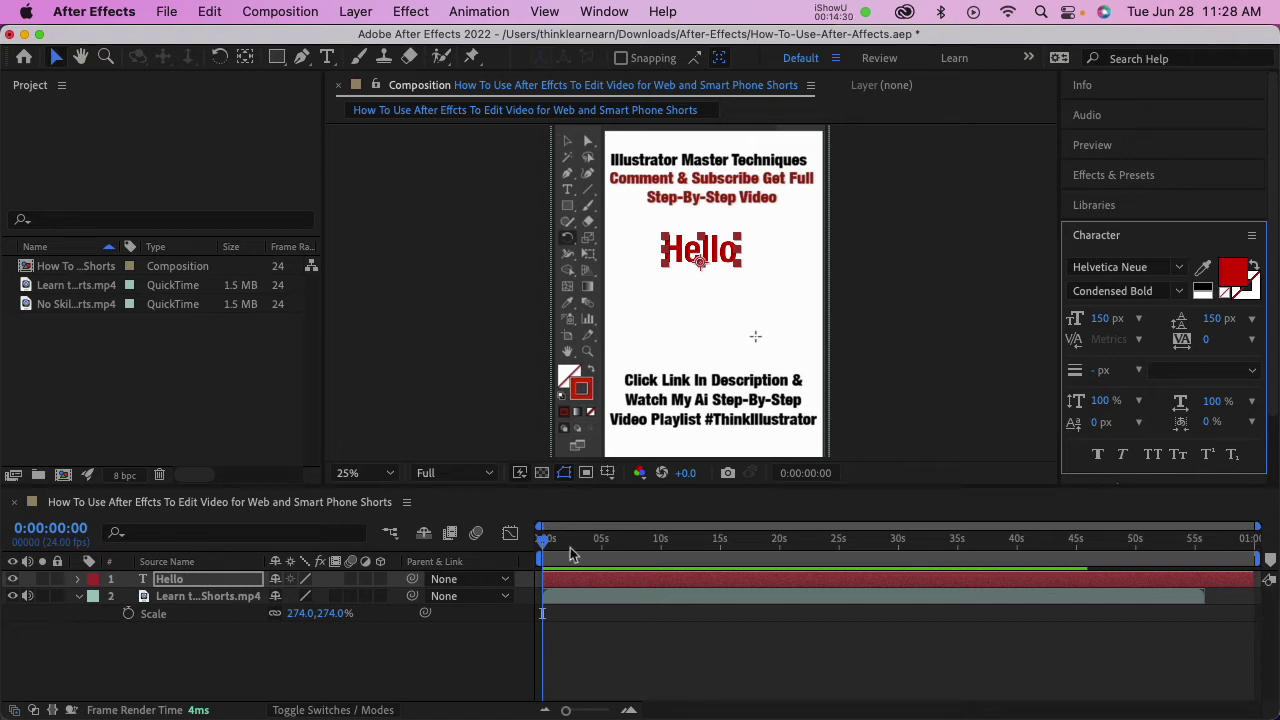
Advance from the start to 0:00:00:05 and add a Position keyframe to the Hello layer.
click(548, 541)
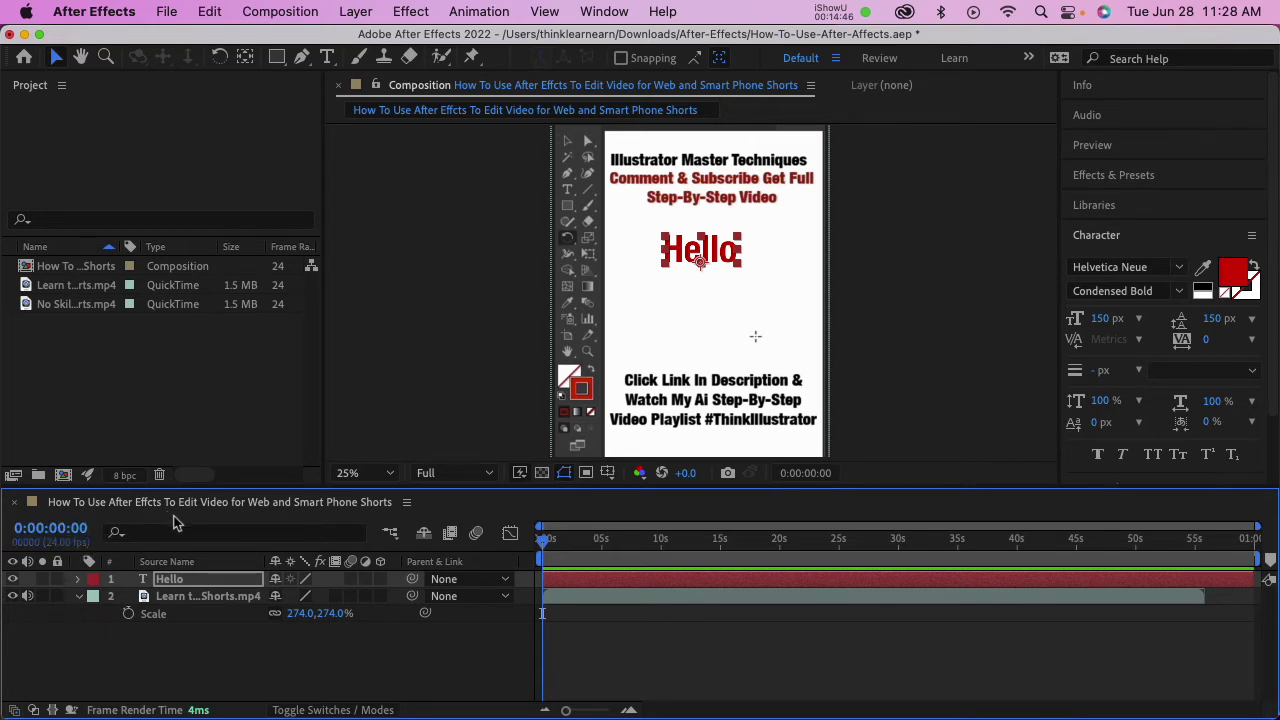
key(Page_Down)
key(Page_Down)
key(Page_Down)
key(Page_Down)
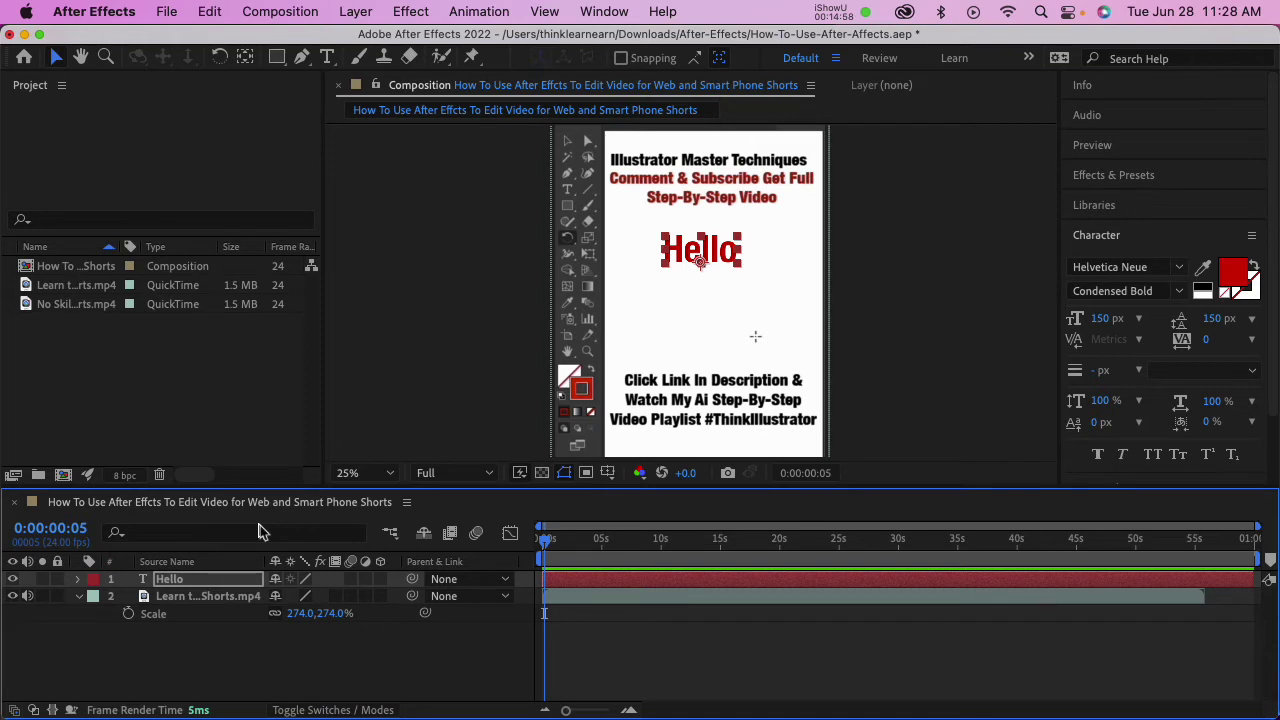
key(alt+shift+p)
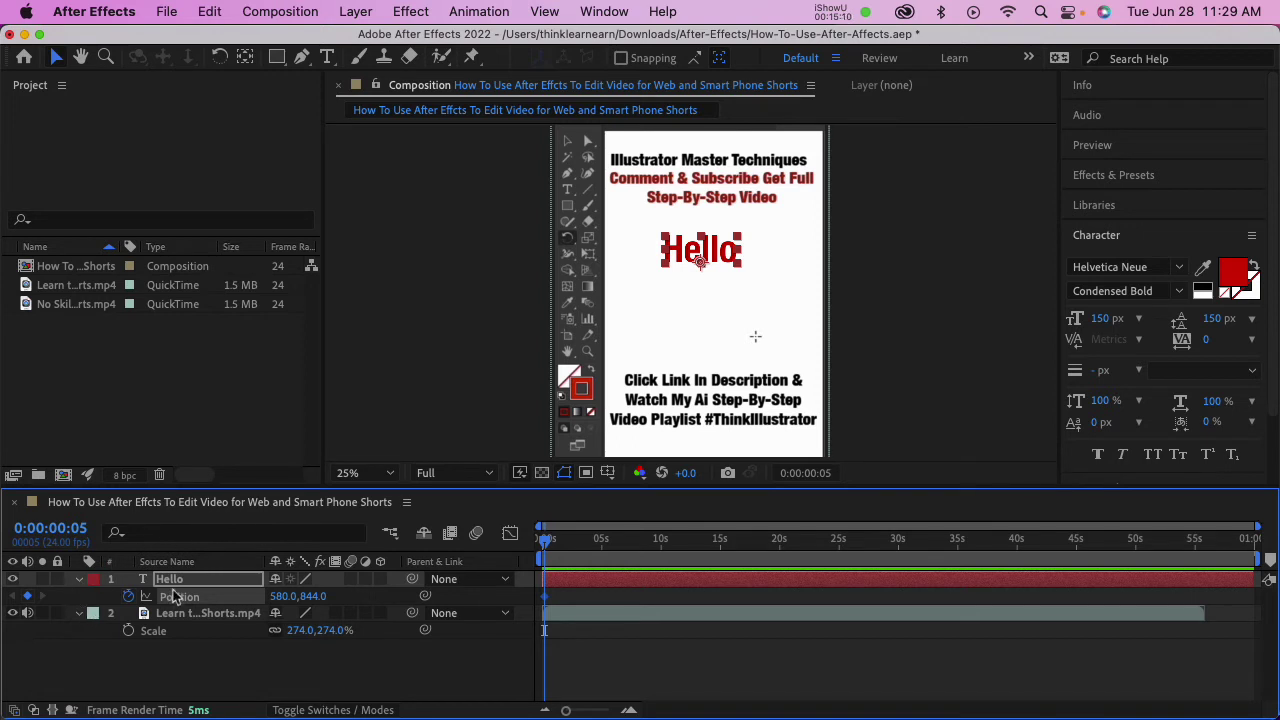
At 0:00:00:00, move the Hello text off the right side of the canvas to about 1412, 840 and enable motion blur for it.
key(Home)
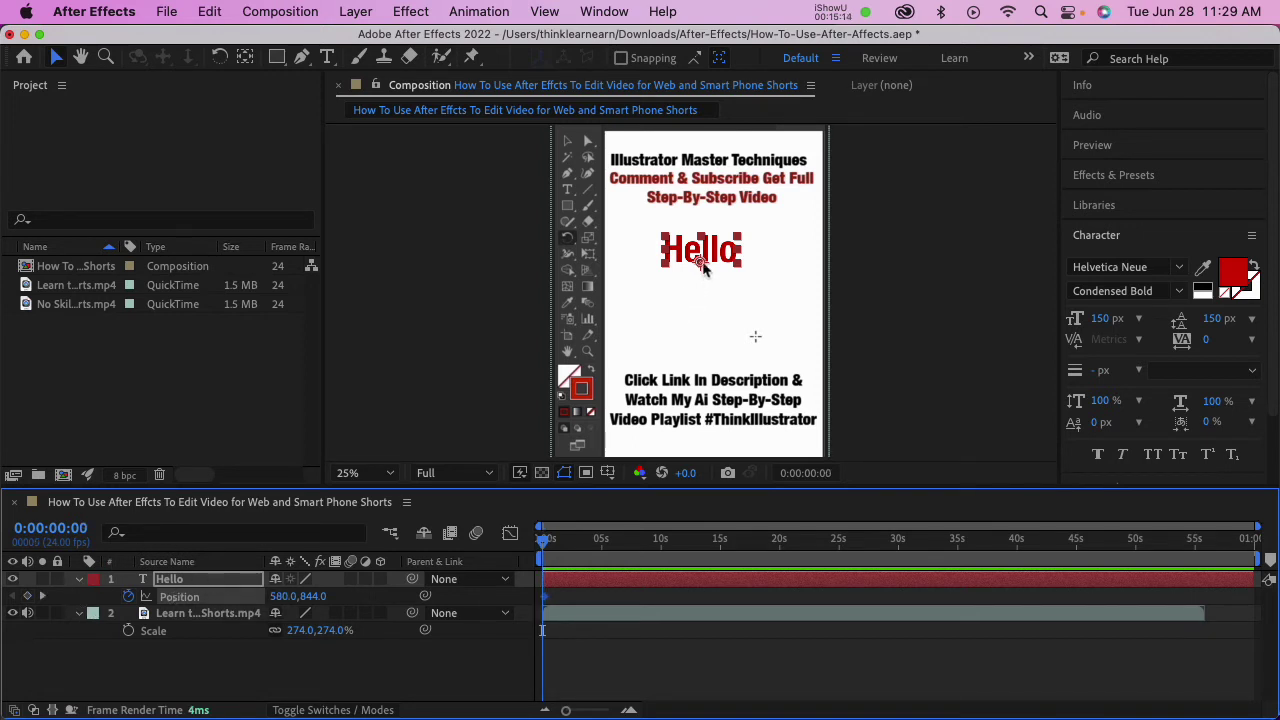
drag(703, 268, 910, 262)
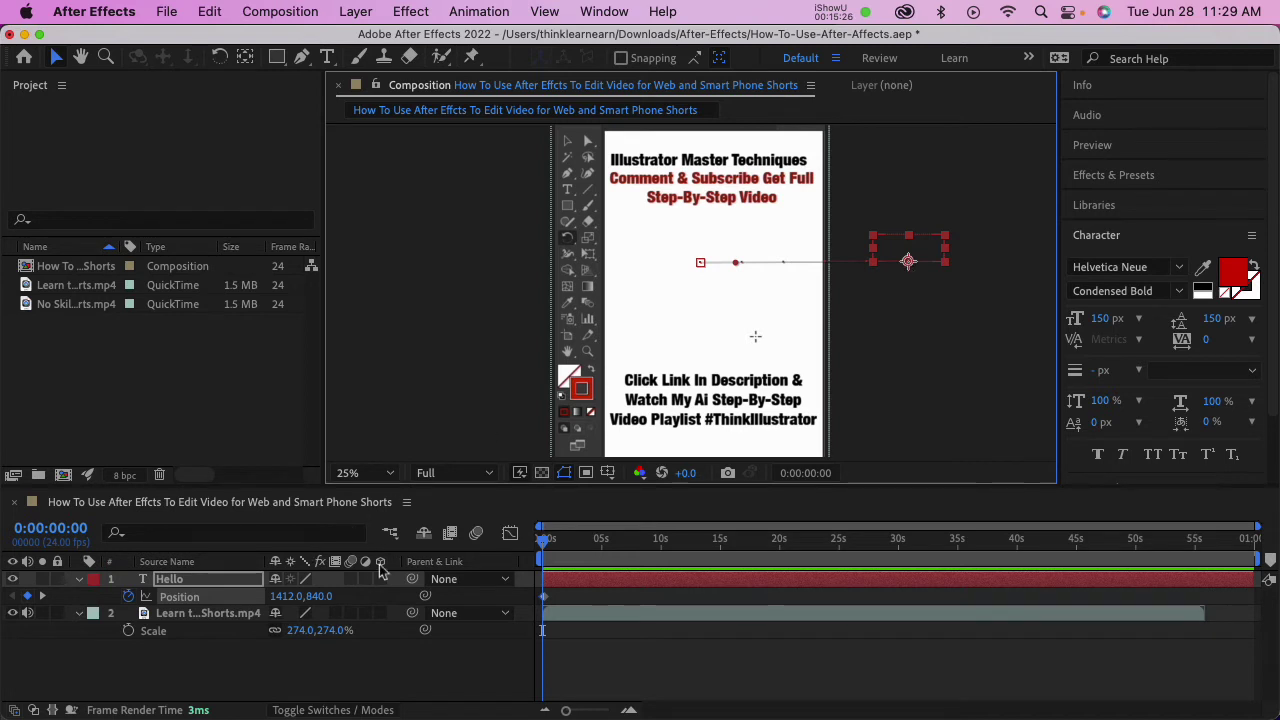
click(357, 585)
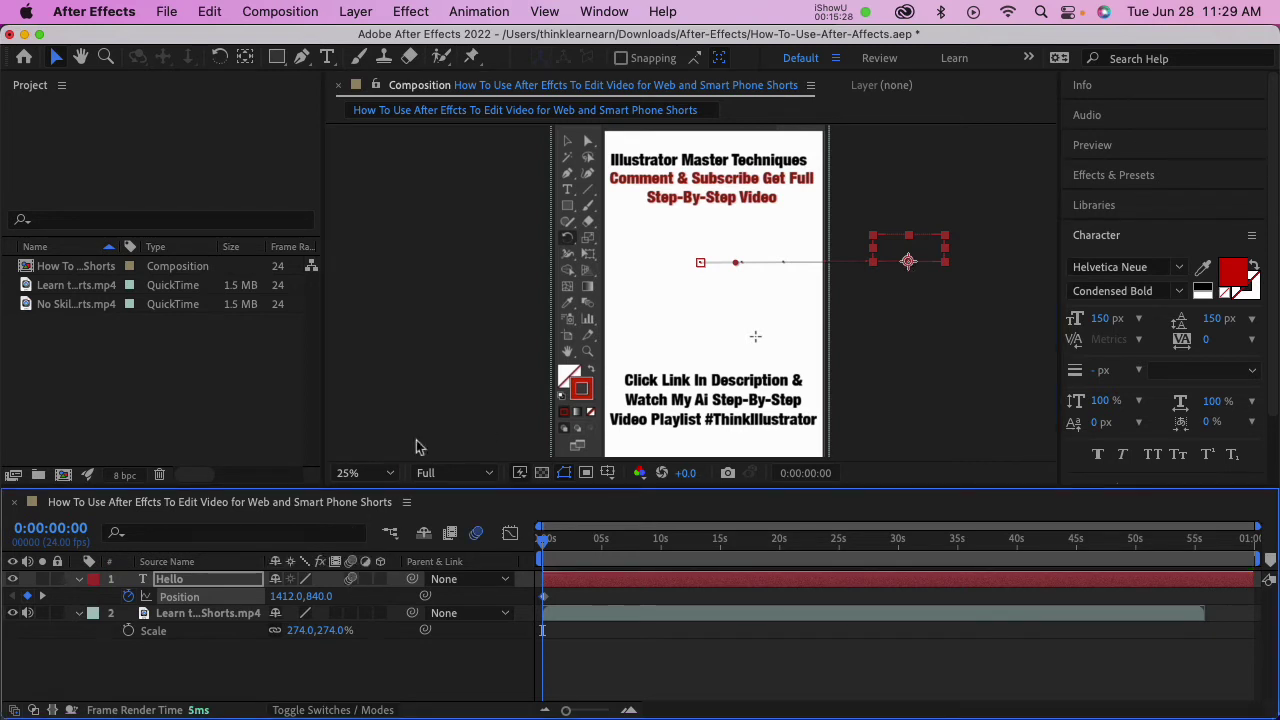
Deselect the layer, preview the Hello text's slide-in animation, and return to the composition's start.
click(447, 375)
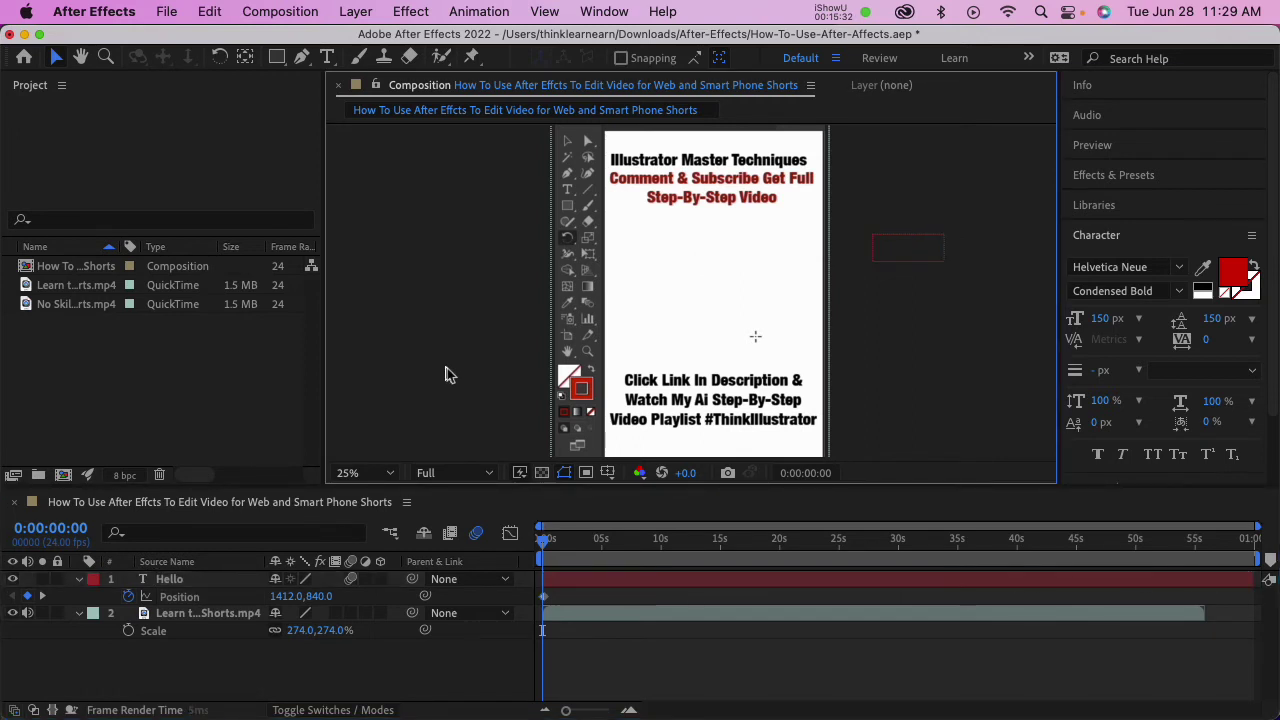
key(space)
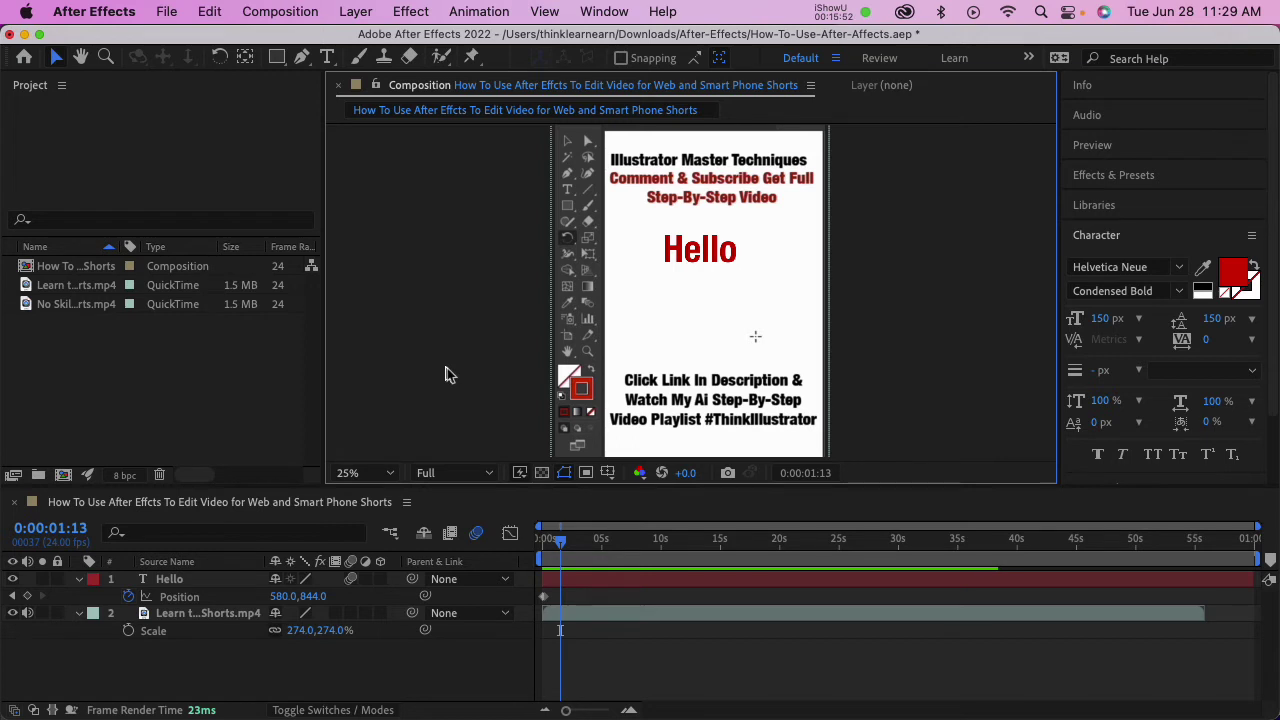
drag(560, 545, 536, 550)
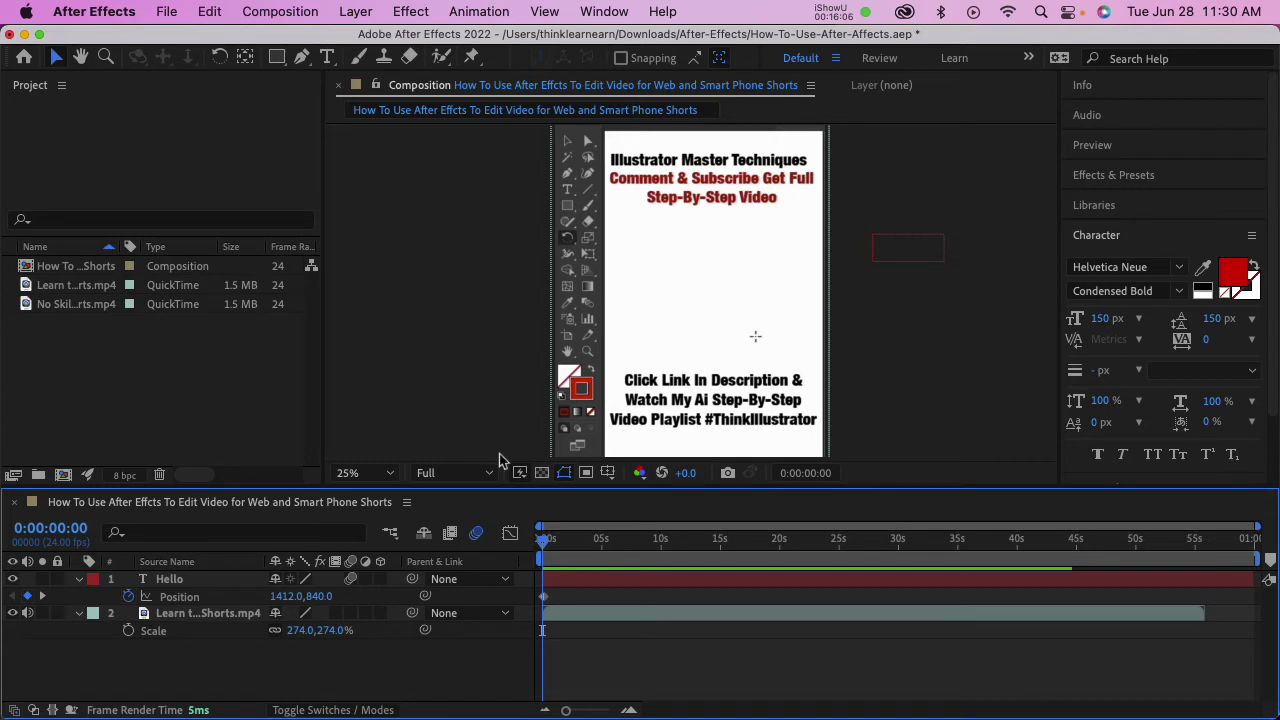
Go to 0:00:03:00 and trim the end of the Hello layer to that time.
key(alt+shift+j)
text(3.)
key(Return)
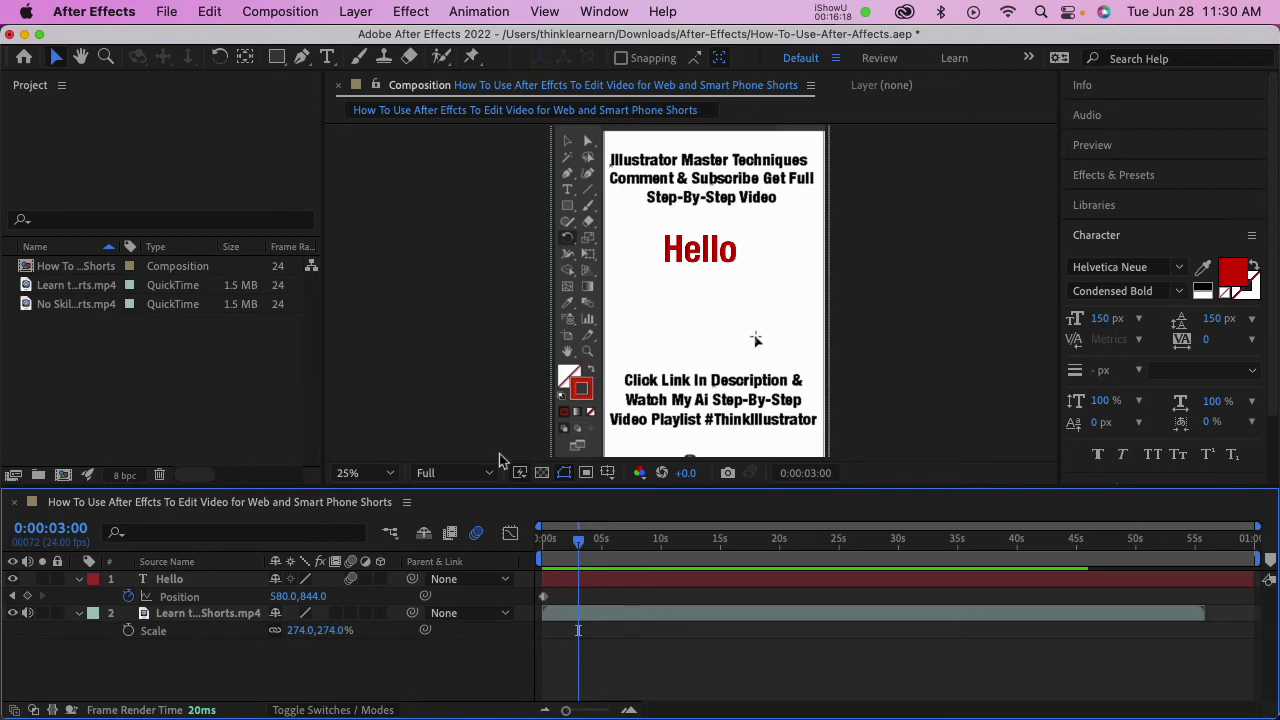
click(583, 584)
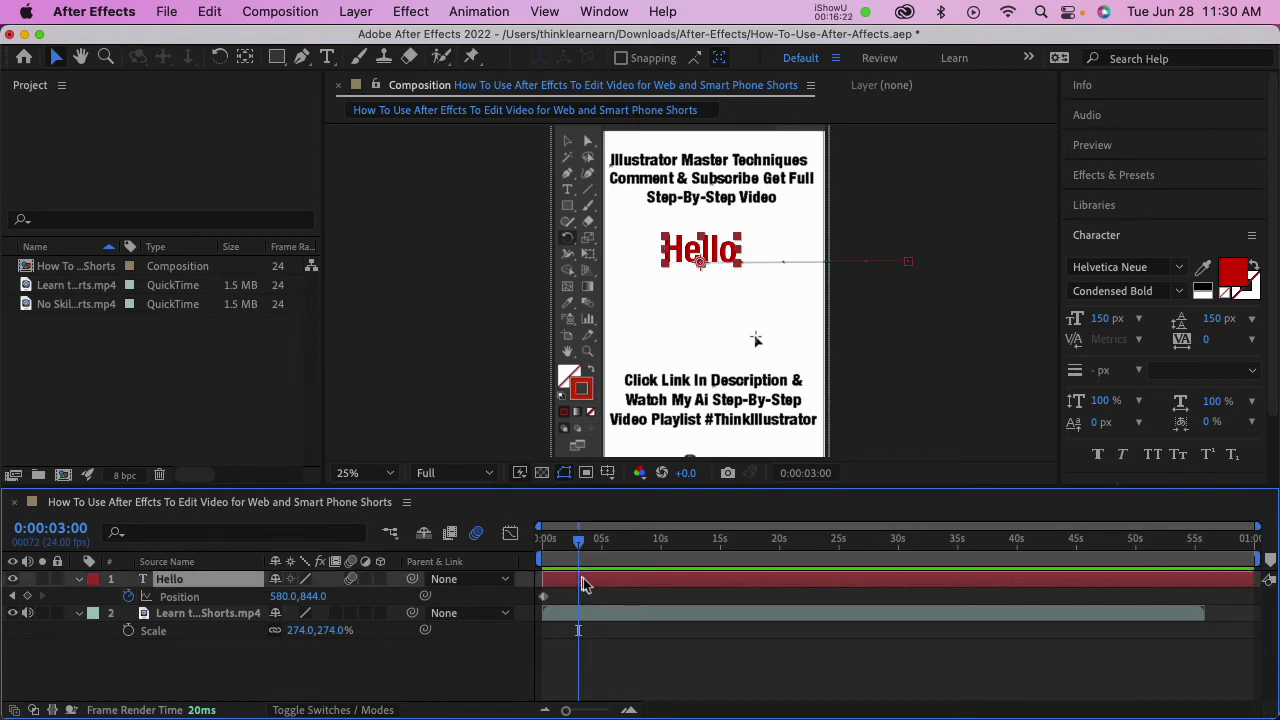
key(alt+bracketright)
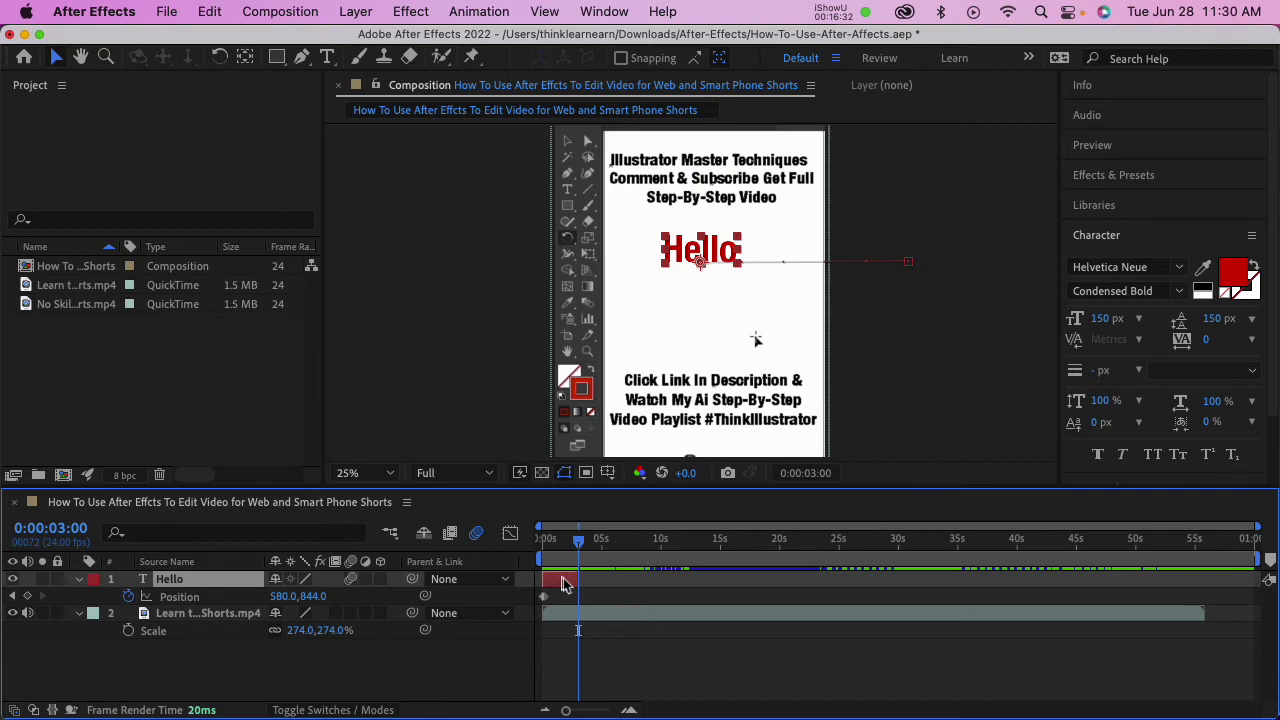
Duplicate the Hello layer and shift the original so that it starts at 0:00:03:00.
key(super+d)
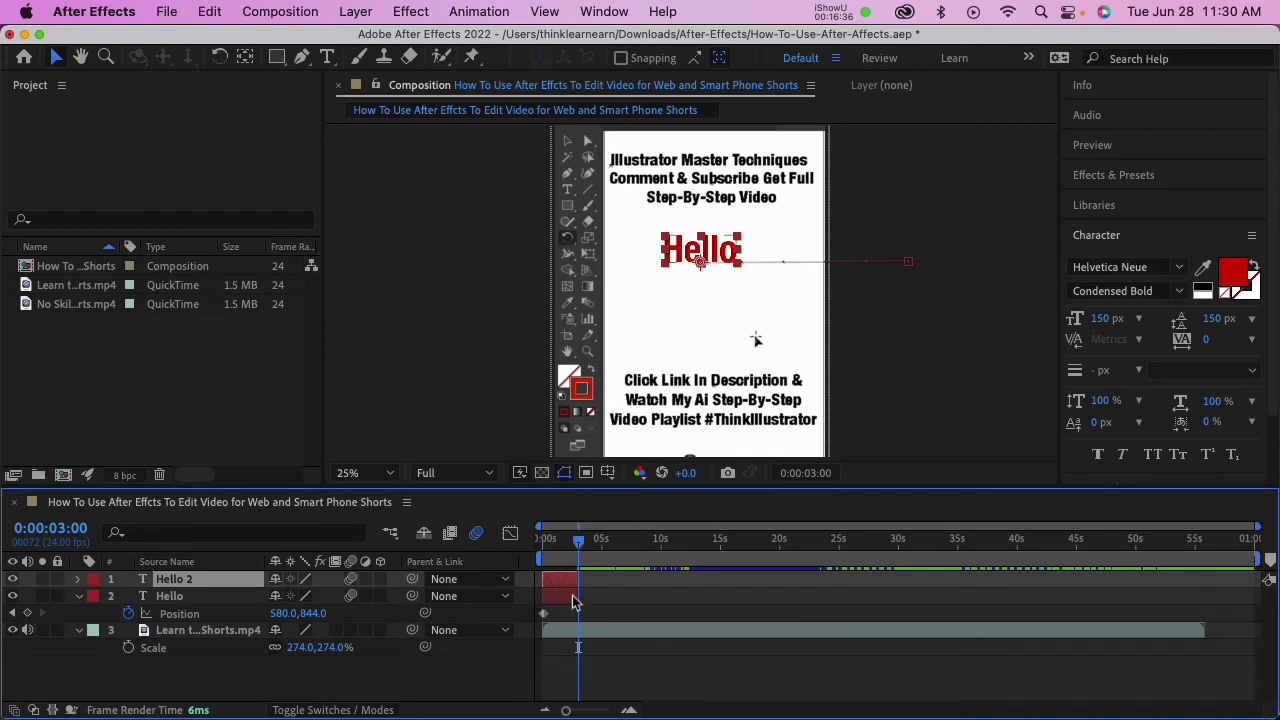
click(572, 600)
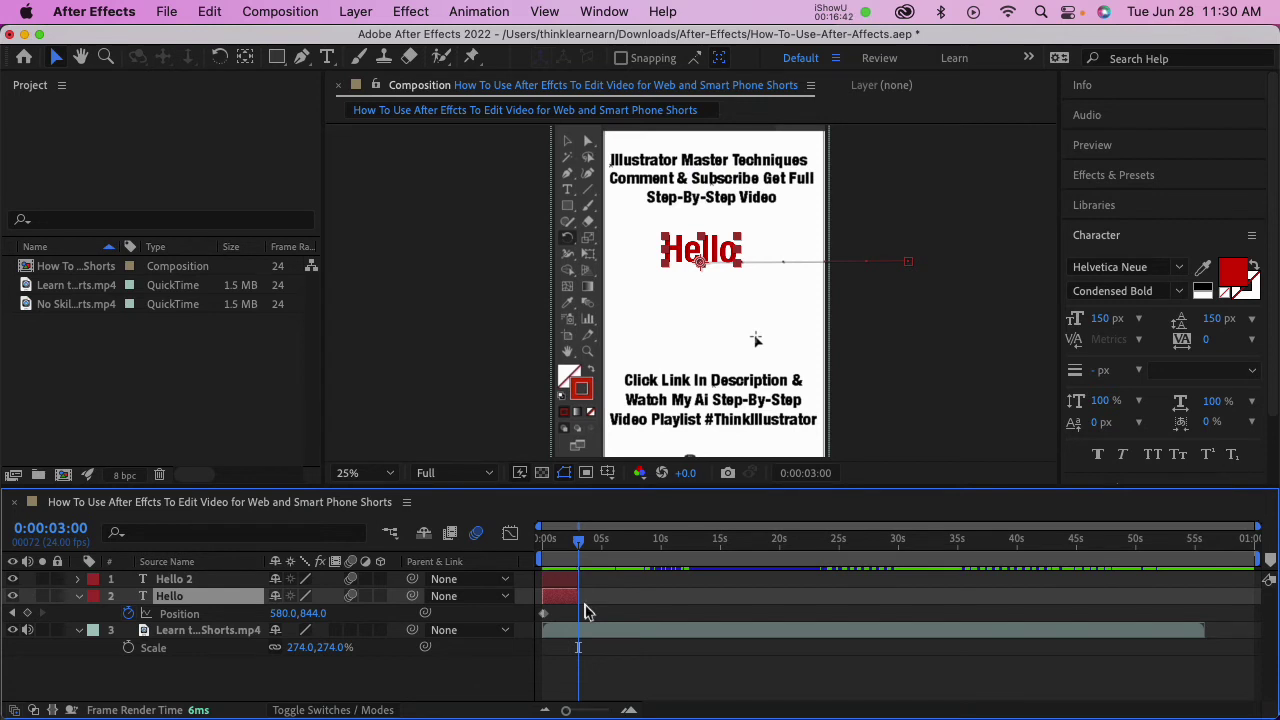
key(bracketleft)
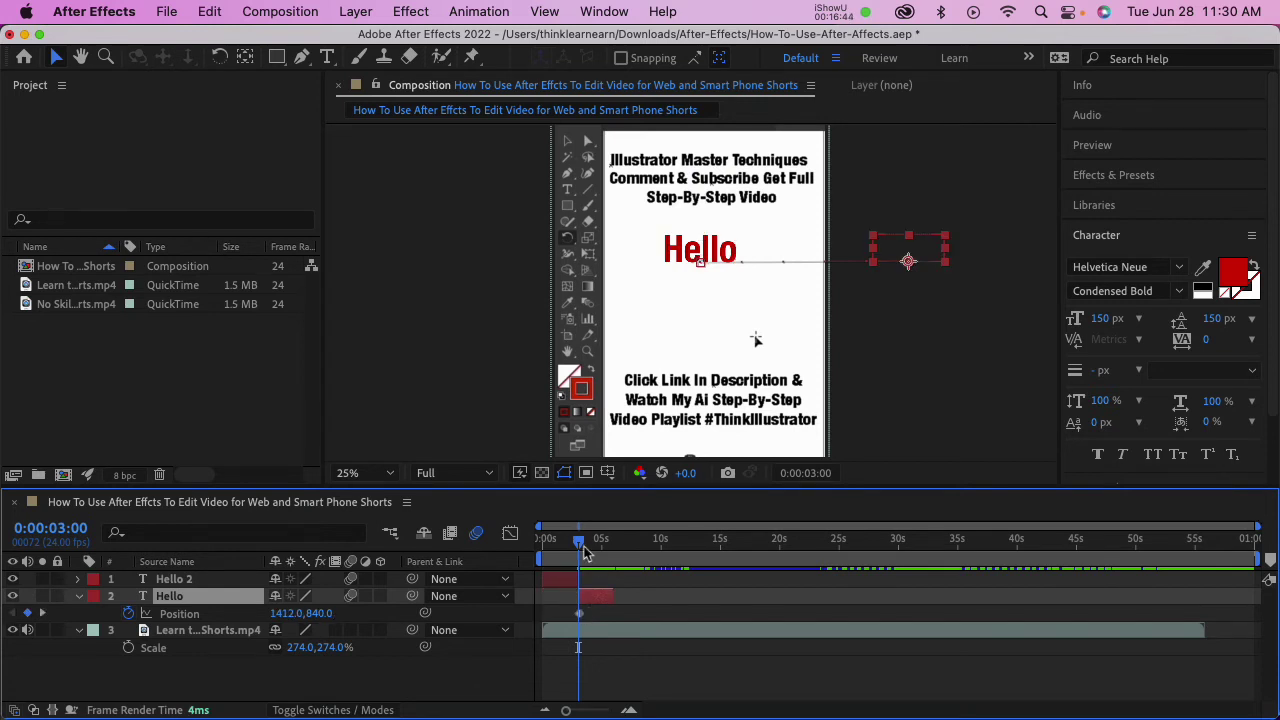
Advance to where the shifted Hello text sits on the canvas, about 0:00:04:13, and replace its wording with Goodbye.
drag(588, 552, 601, 556)
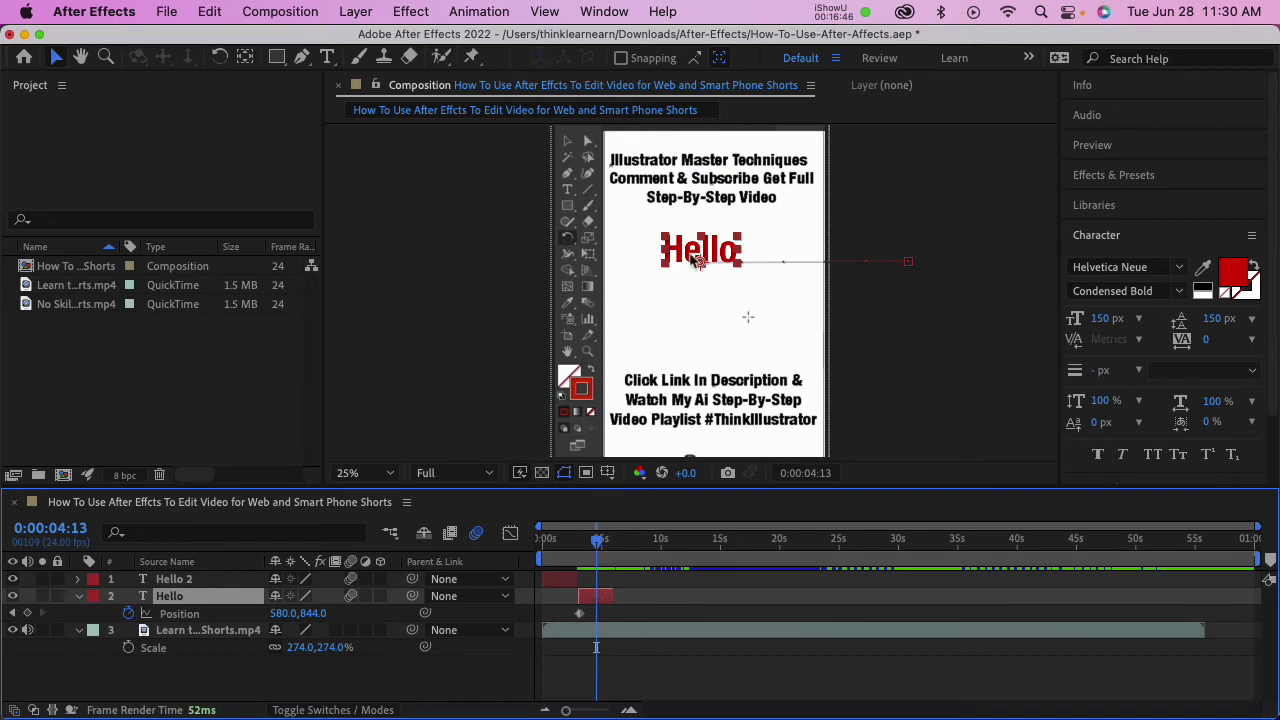
double_click(689, 251)
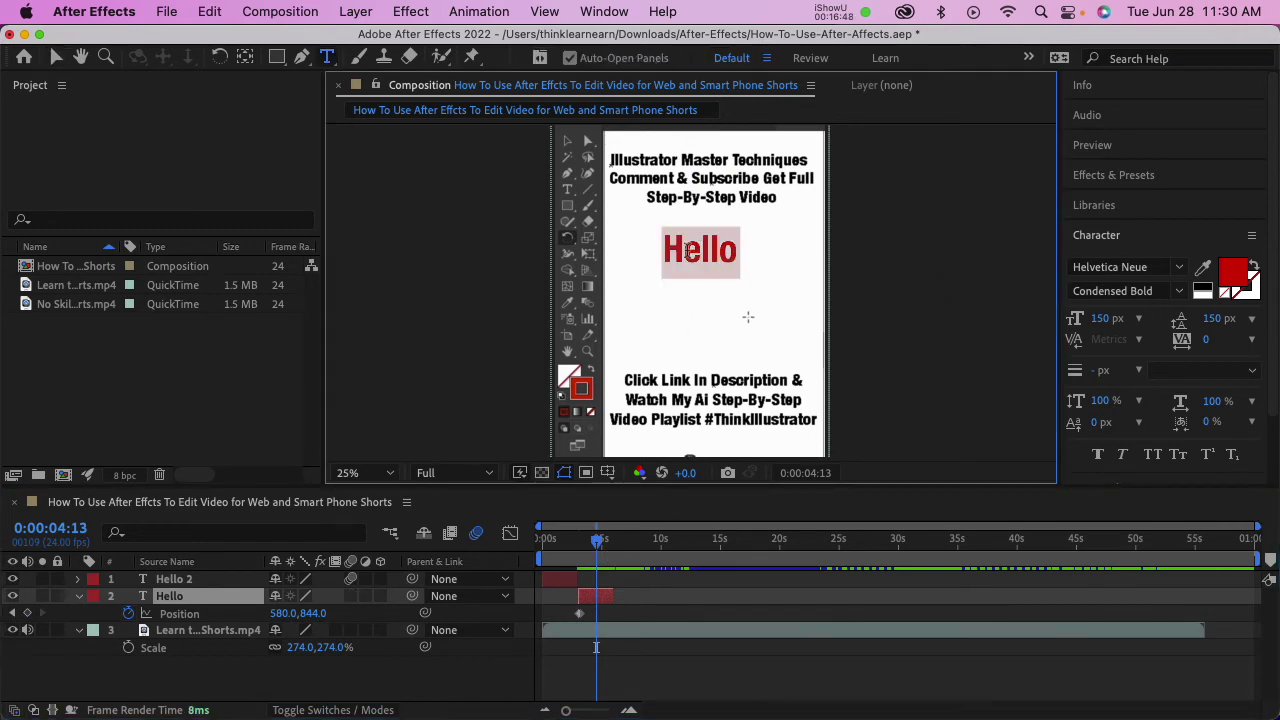
text(Goo)
text(d )
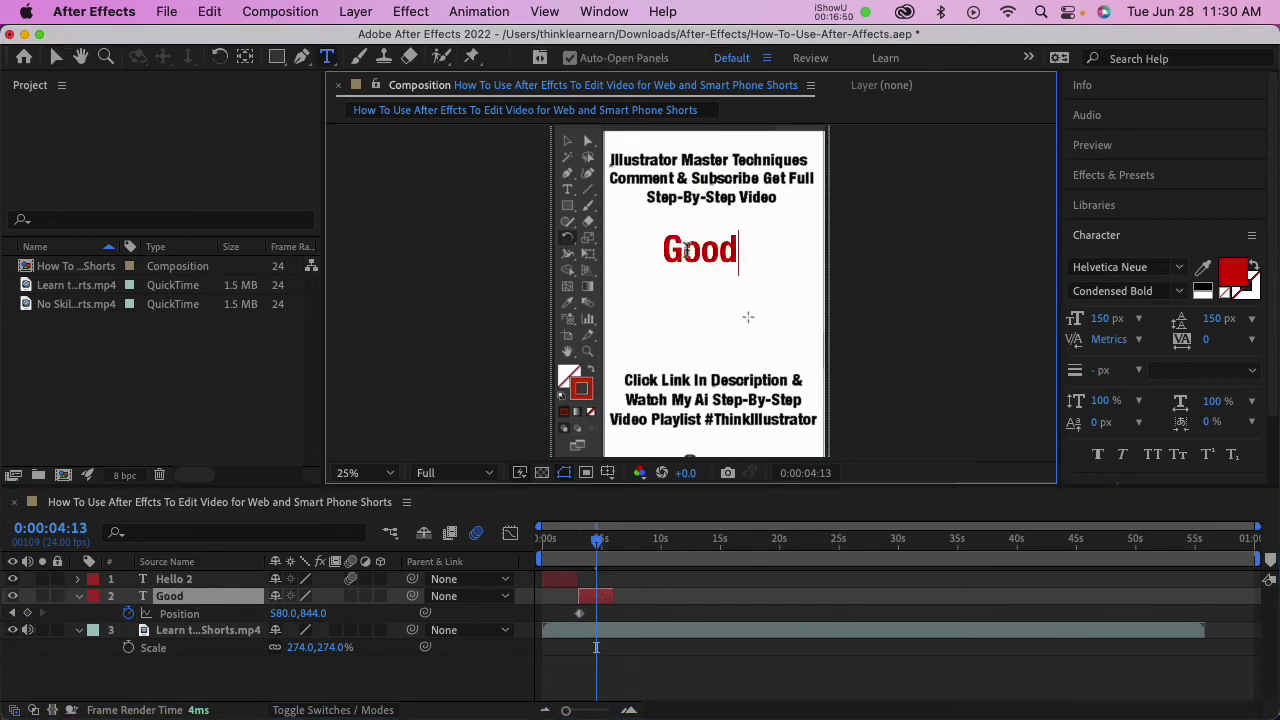
text(u)
key(BackSpace)
text(ye)
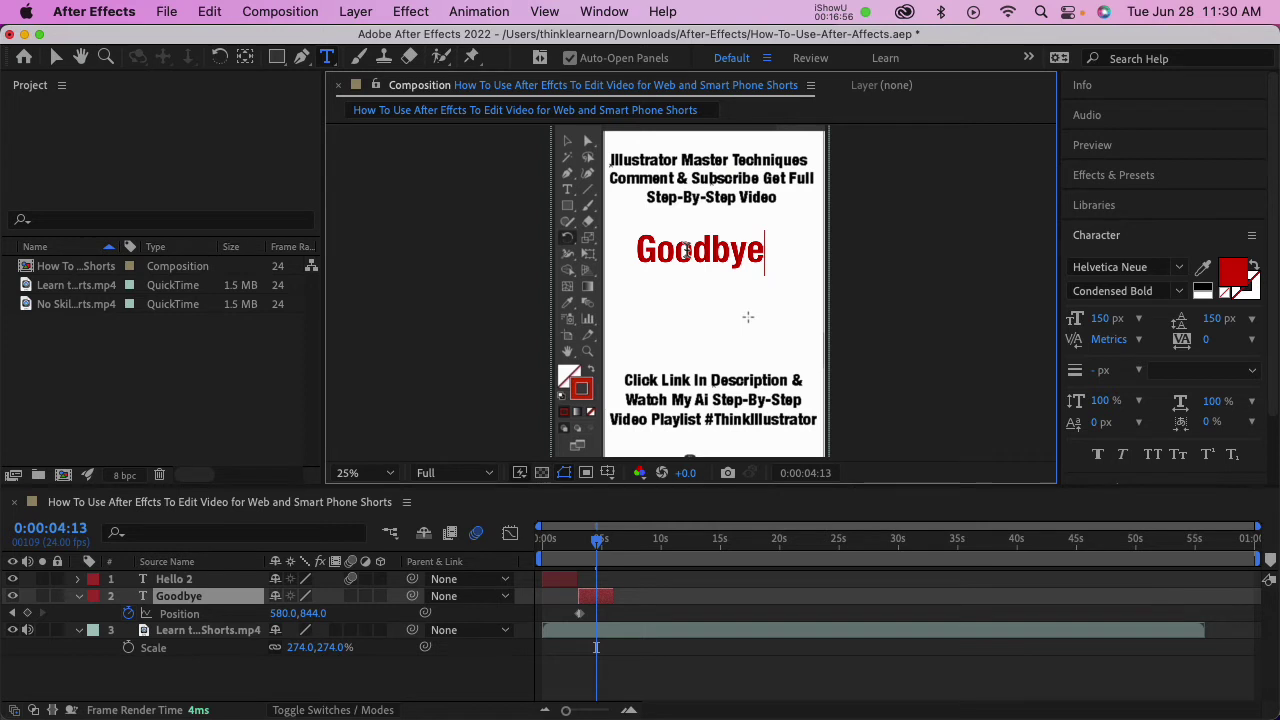
key(Escape)
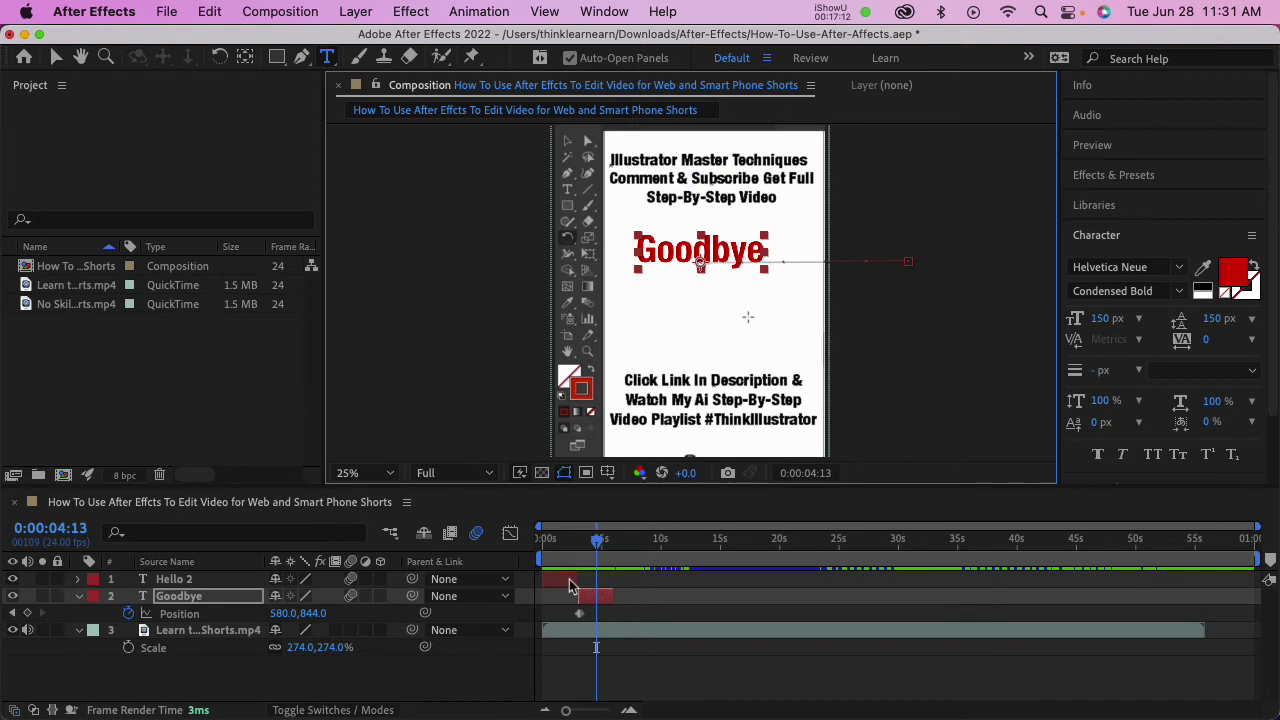
Go to the Goodbye layer's end at 0:00:06:00, duplicate the layer, and shift the original to start at that time.
click(590, 600)
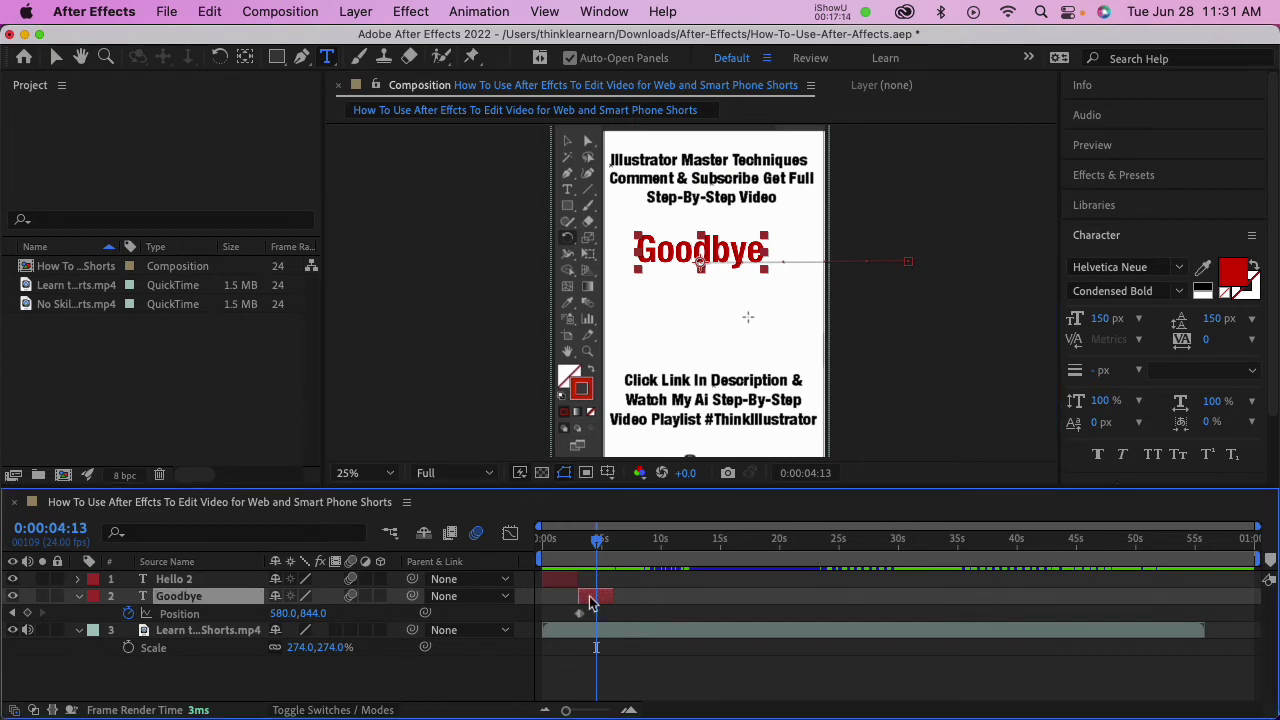
key(space)
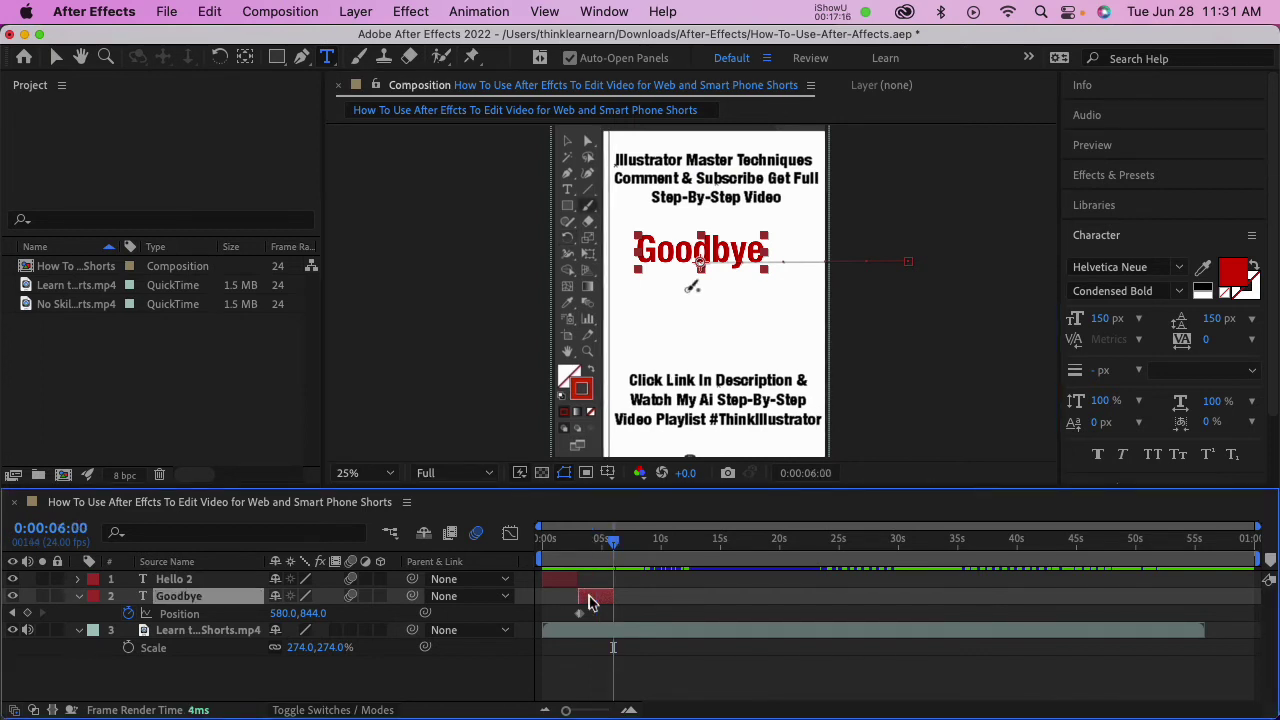
key(super+d)
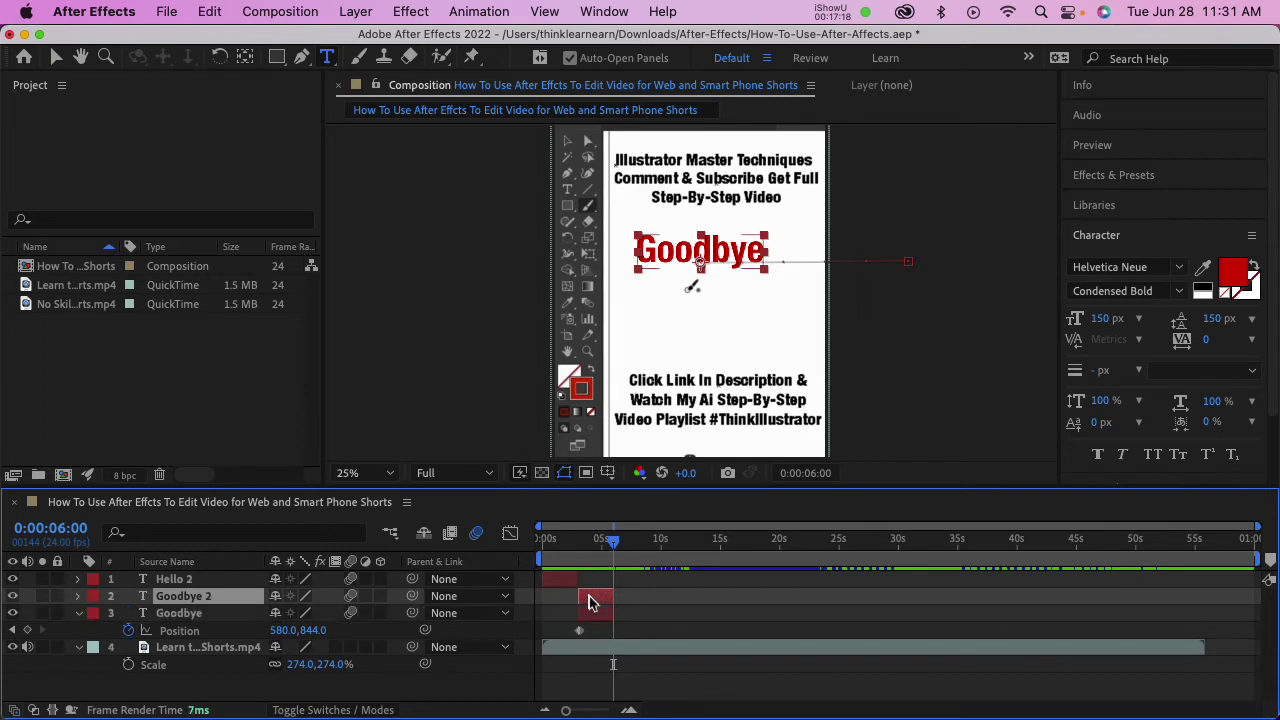
click(596, 614)
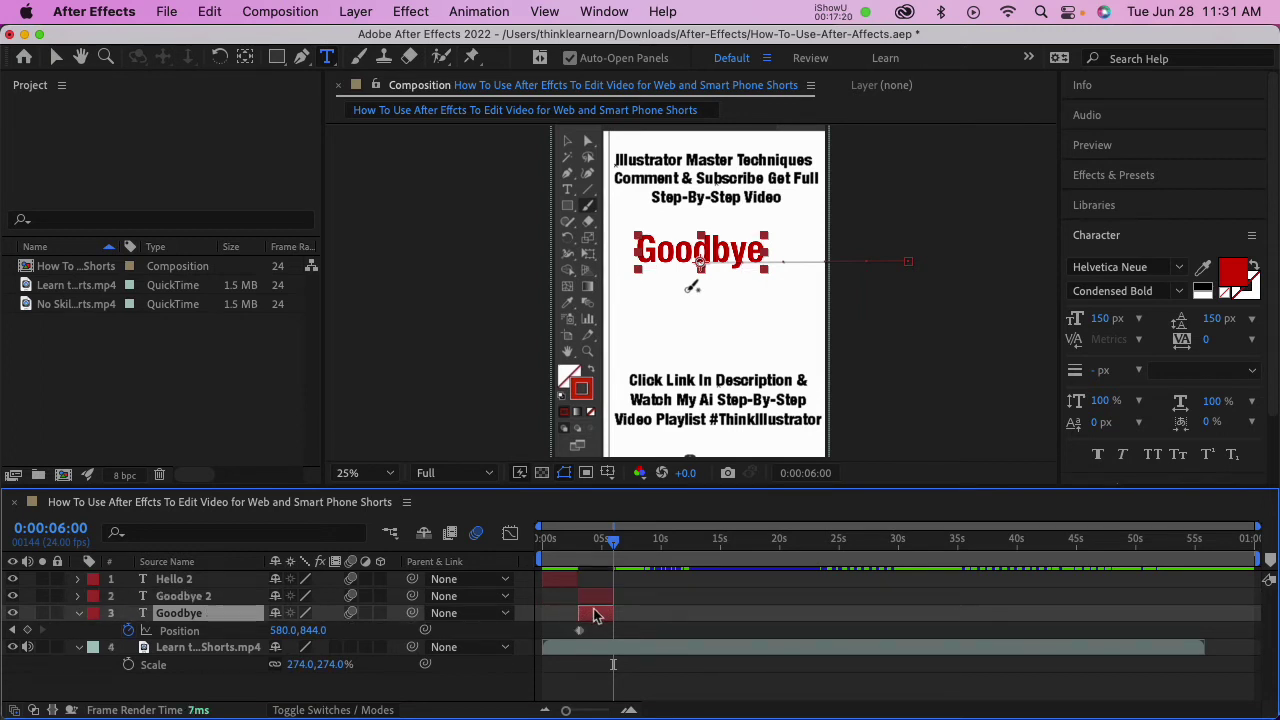
key(bracketleft)
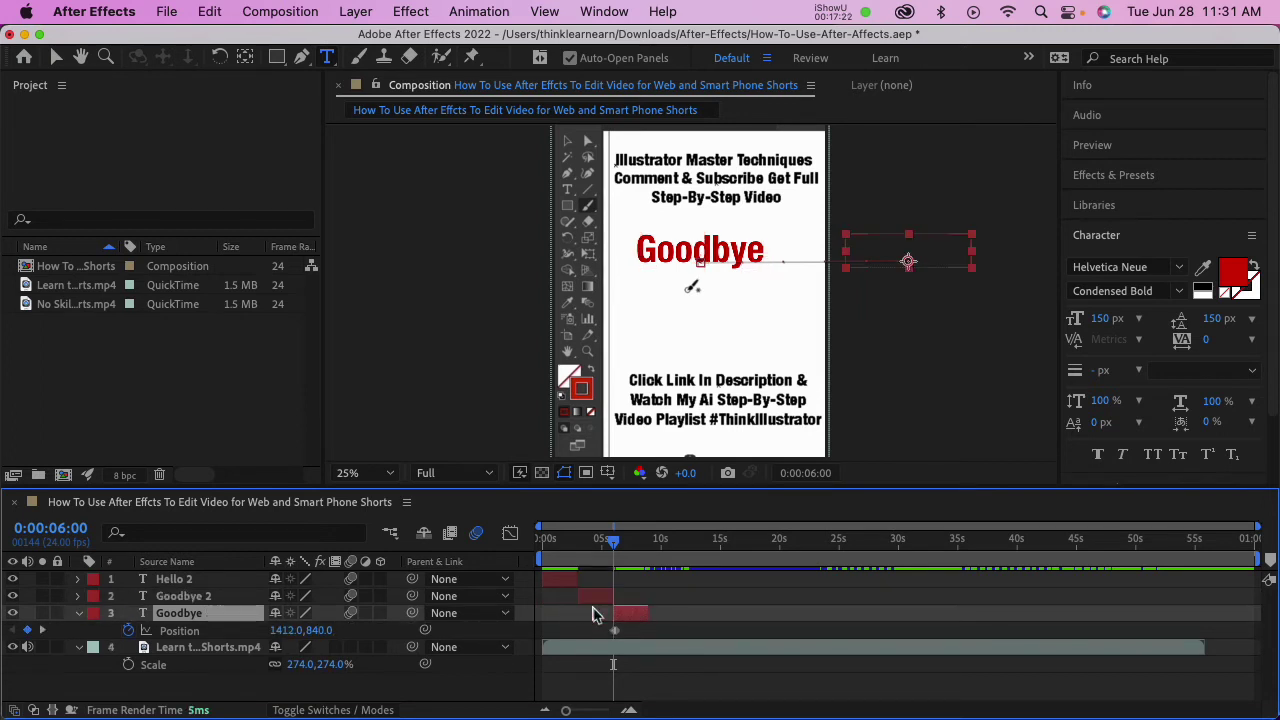
Advance to about 0:00:08:04 and change the shifted Goodbye layer's text to Welcome.
drag(613, 545, 640, 547)
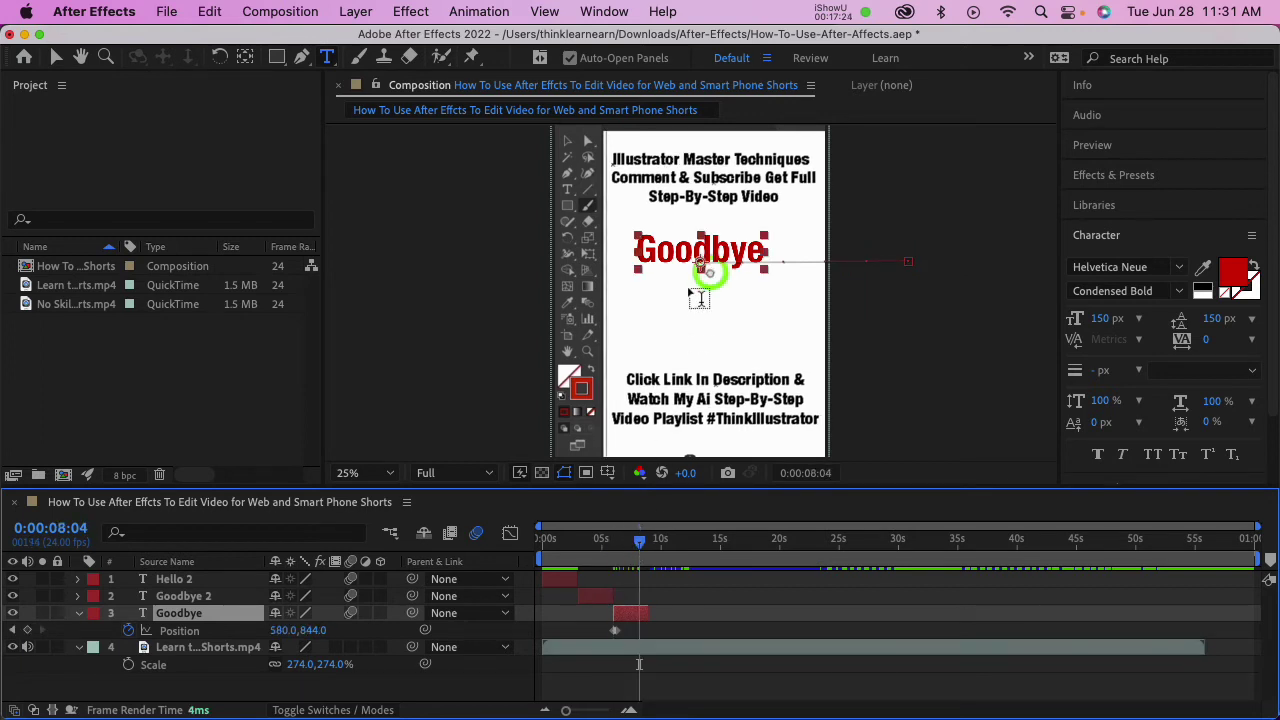
double_click(676, 258)
text(Welcome)
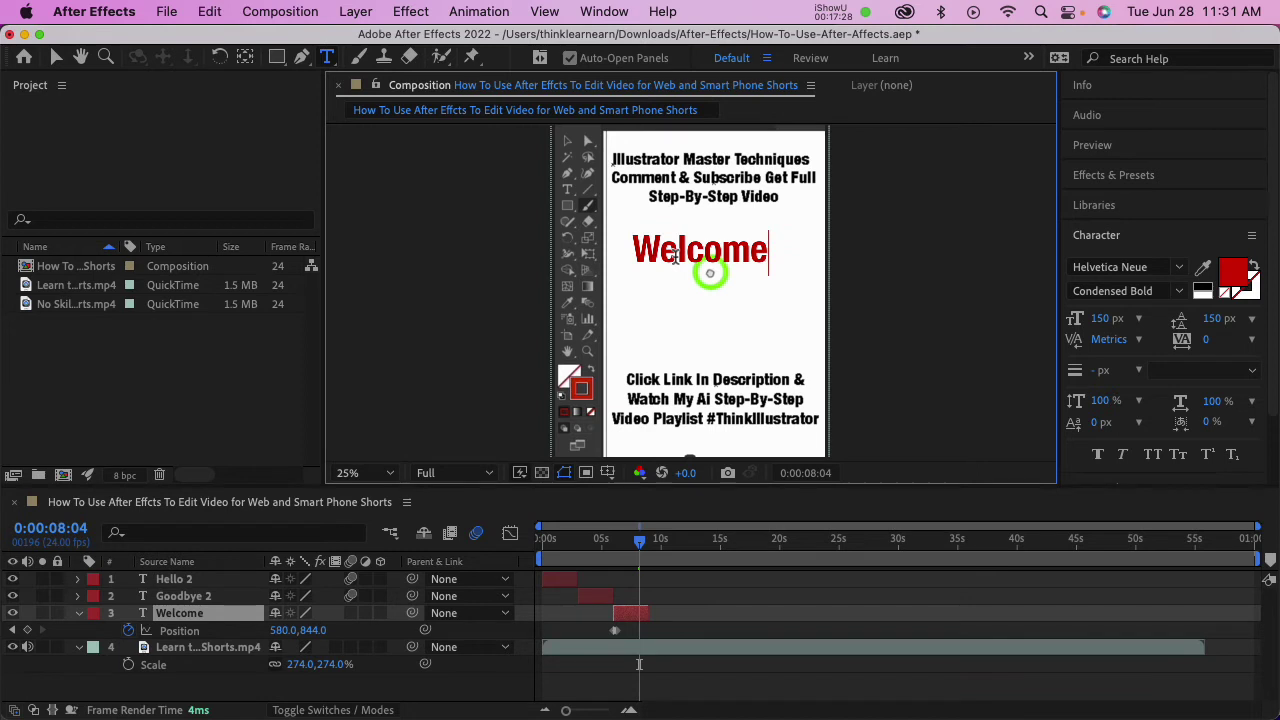
key(Escape)
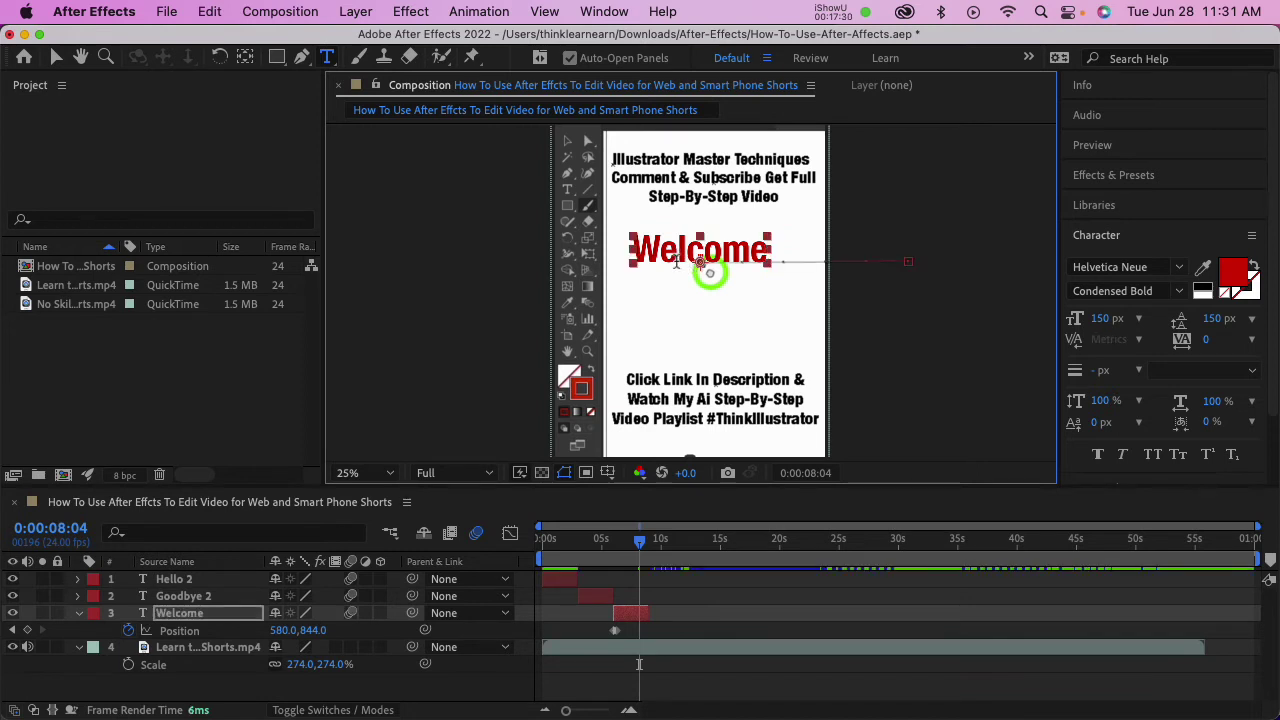
Duplicate the Welcome layer and shift the original to start at the copy's end, 0:00:09:00.
click(643, 612)
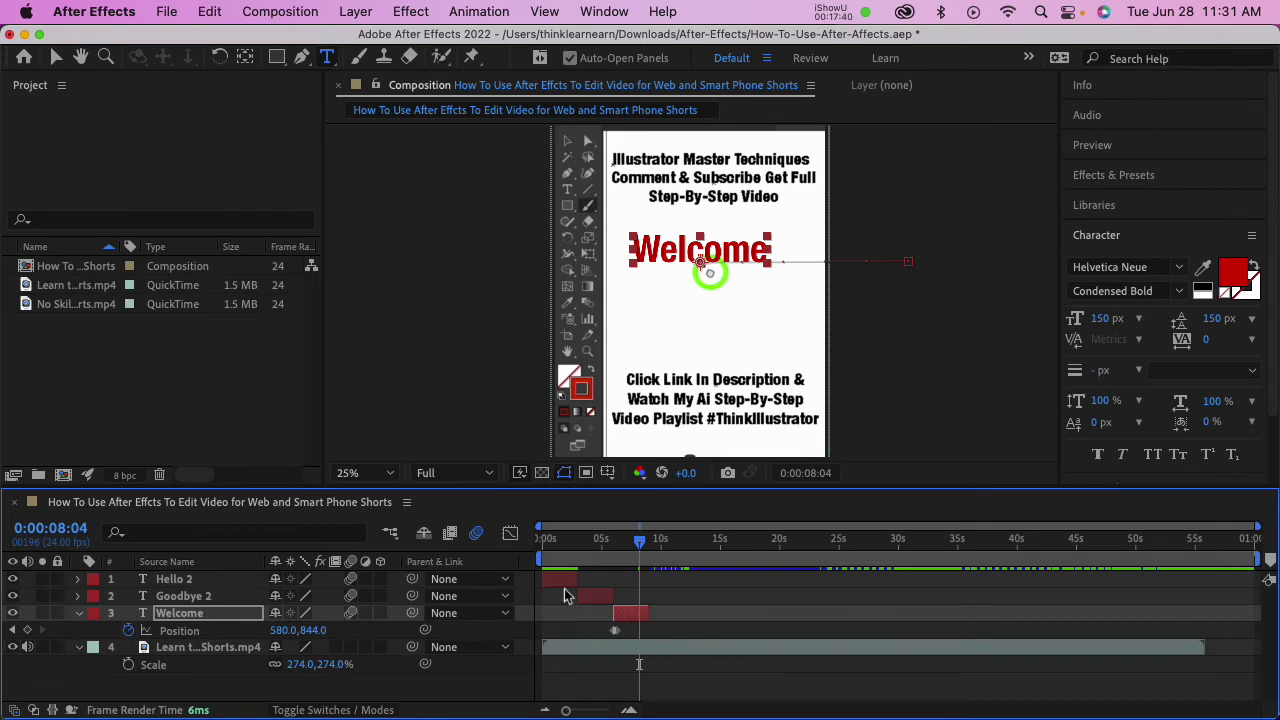
click(624, 616)
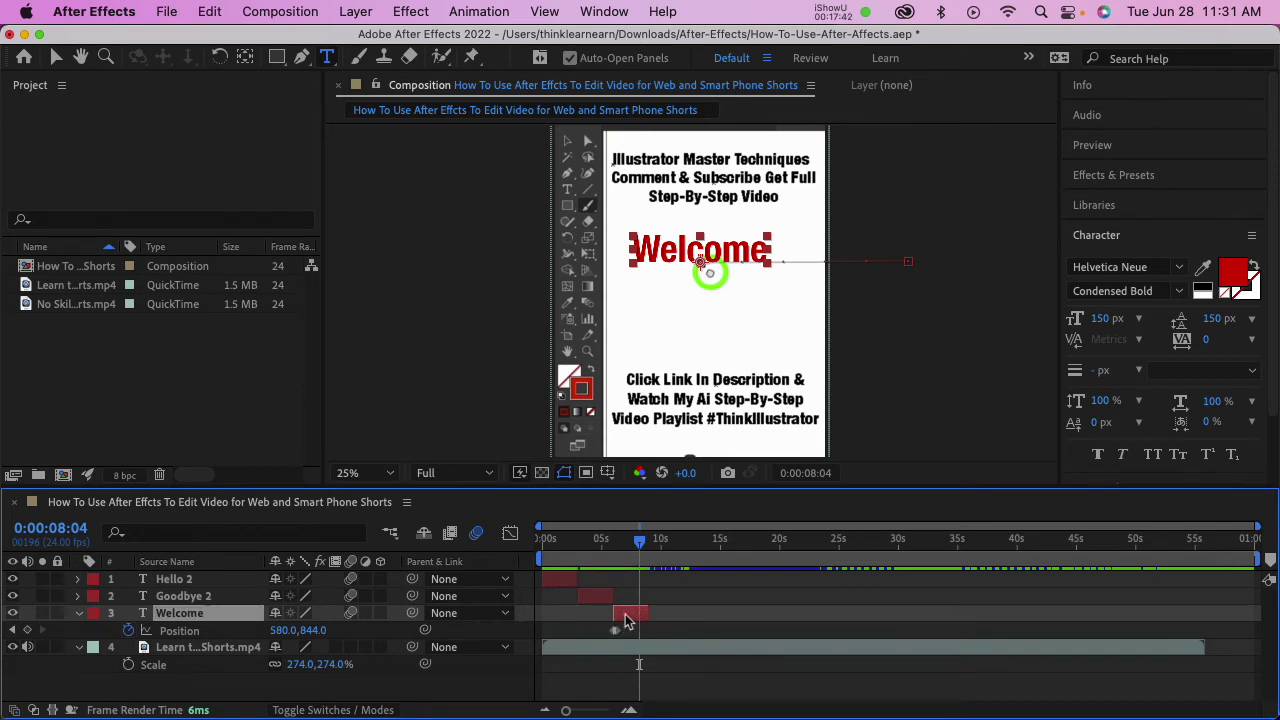
key(super+d)
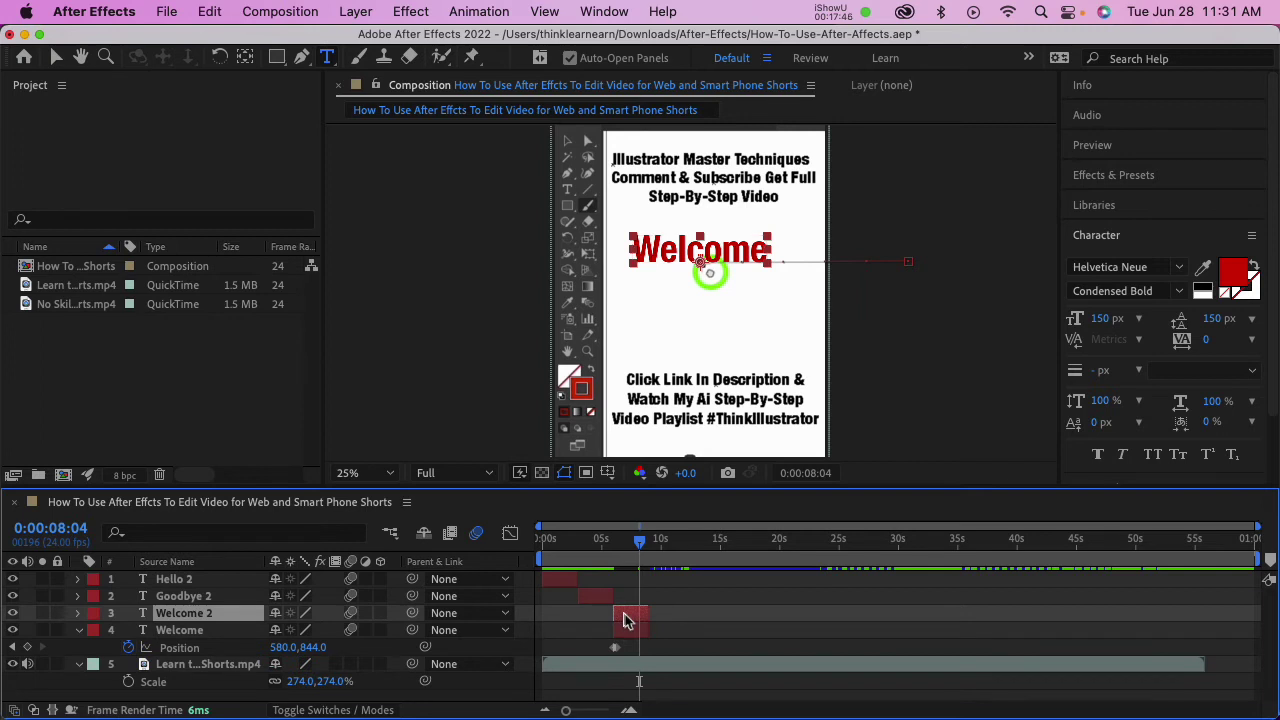
key(space)
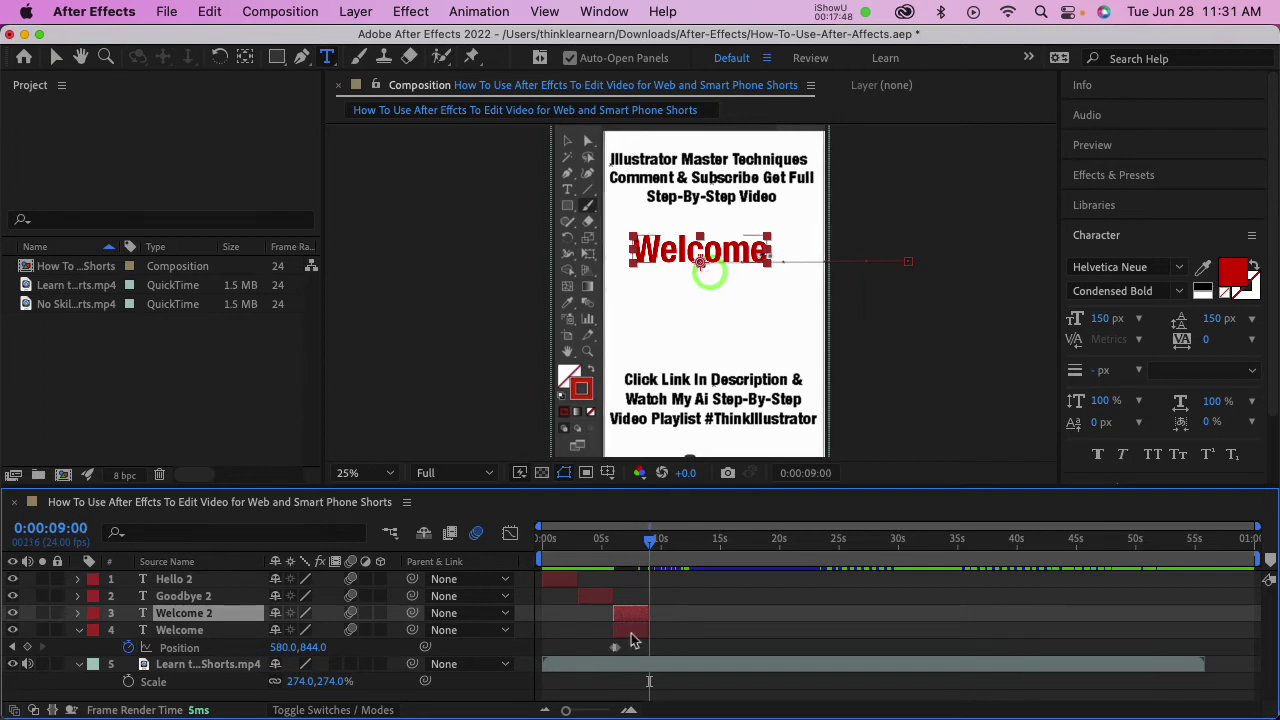
click(631, 634)
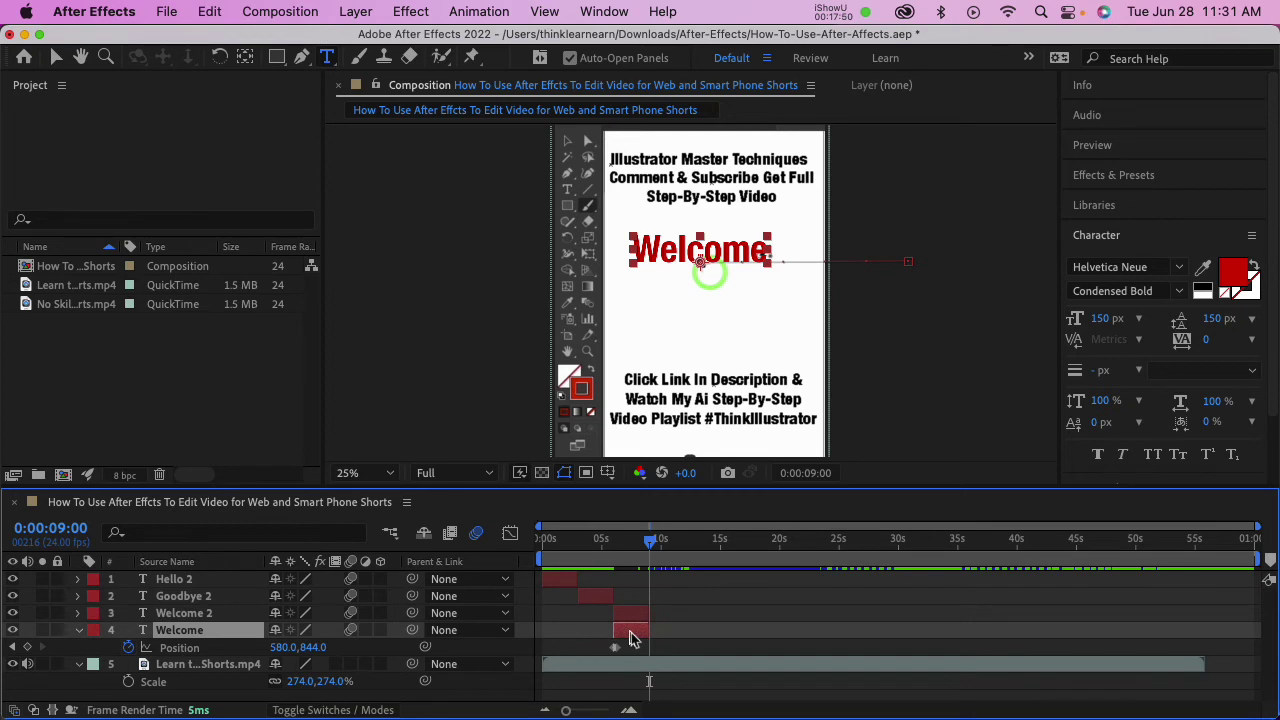
key(bracketleft)
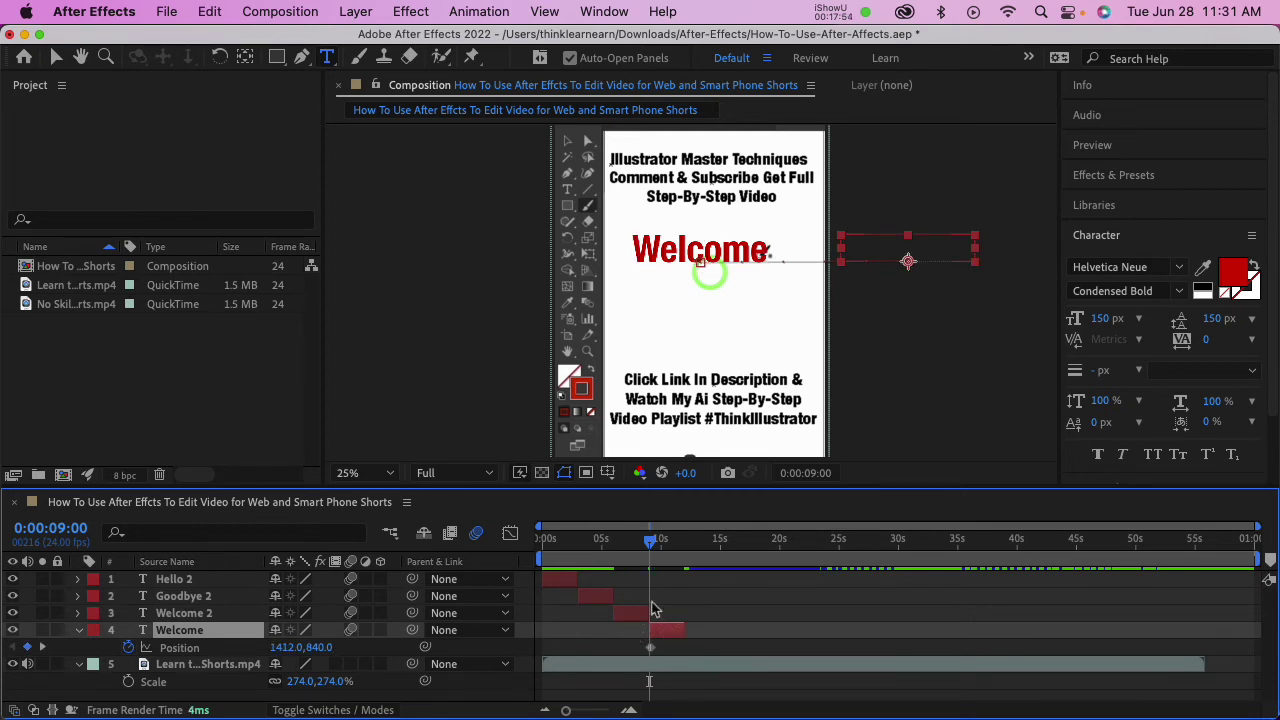
Advance to about 0:00:10:05 and change the shifted Welcome layer's text to Cool Stuff.
drag(652, 547, 663, 543)
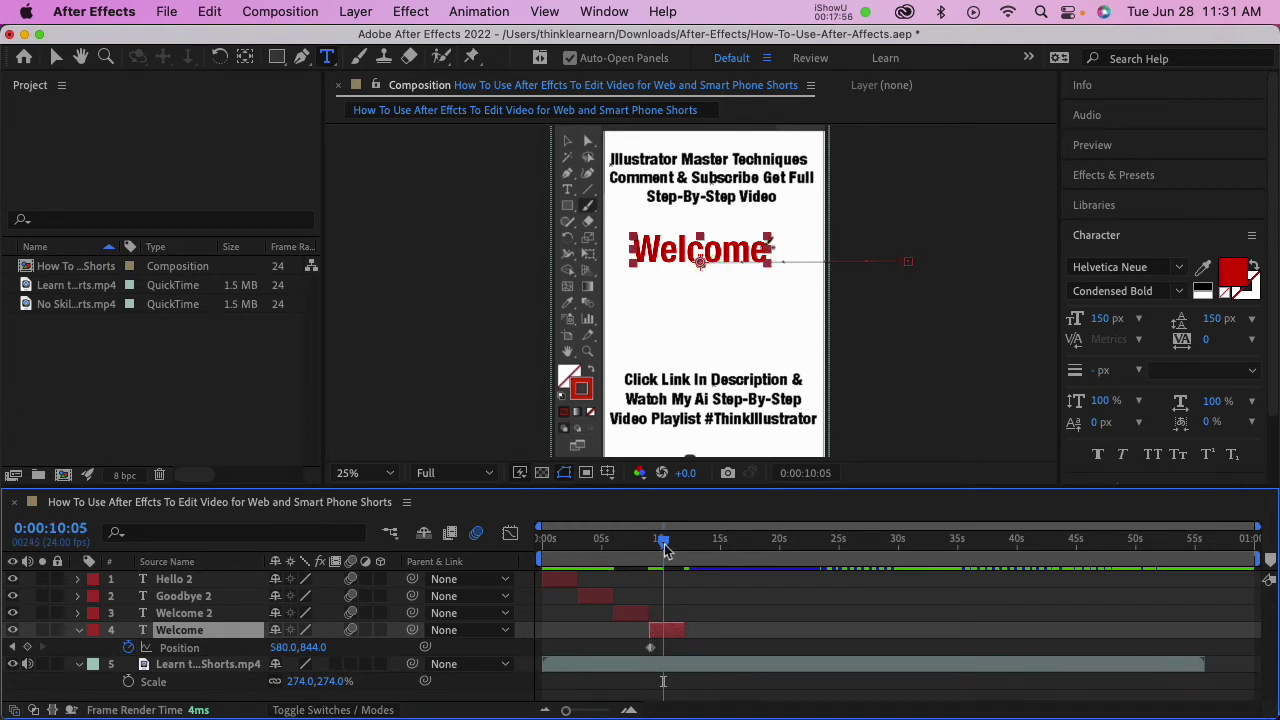
double_click(677, 247)
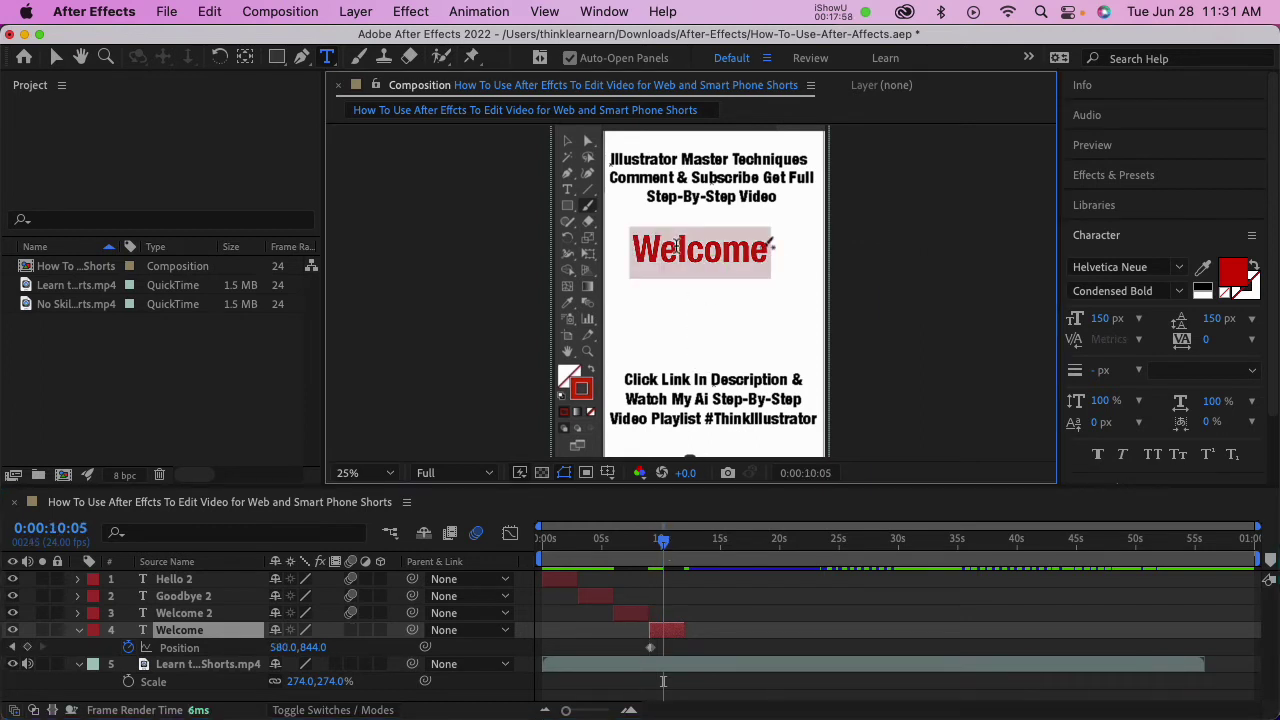
text(Cool)
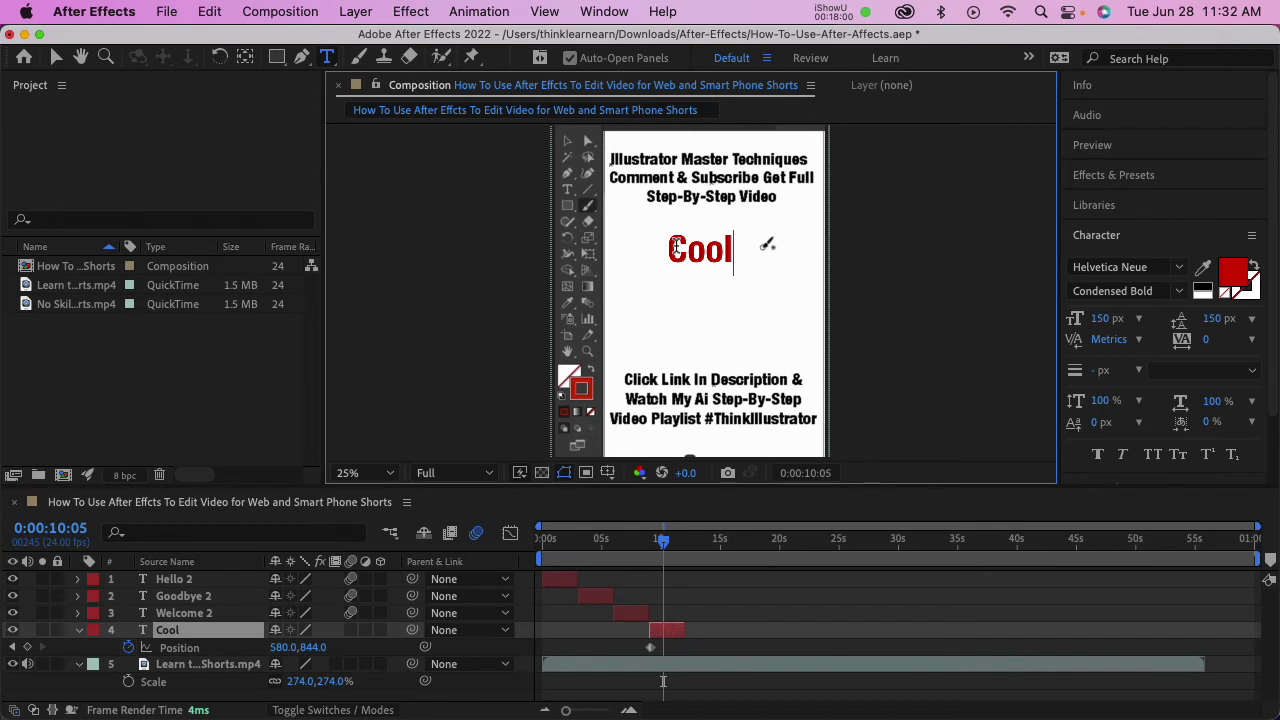
text( Stuff)
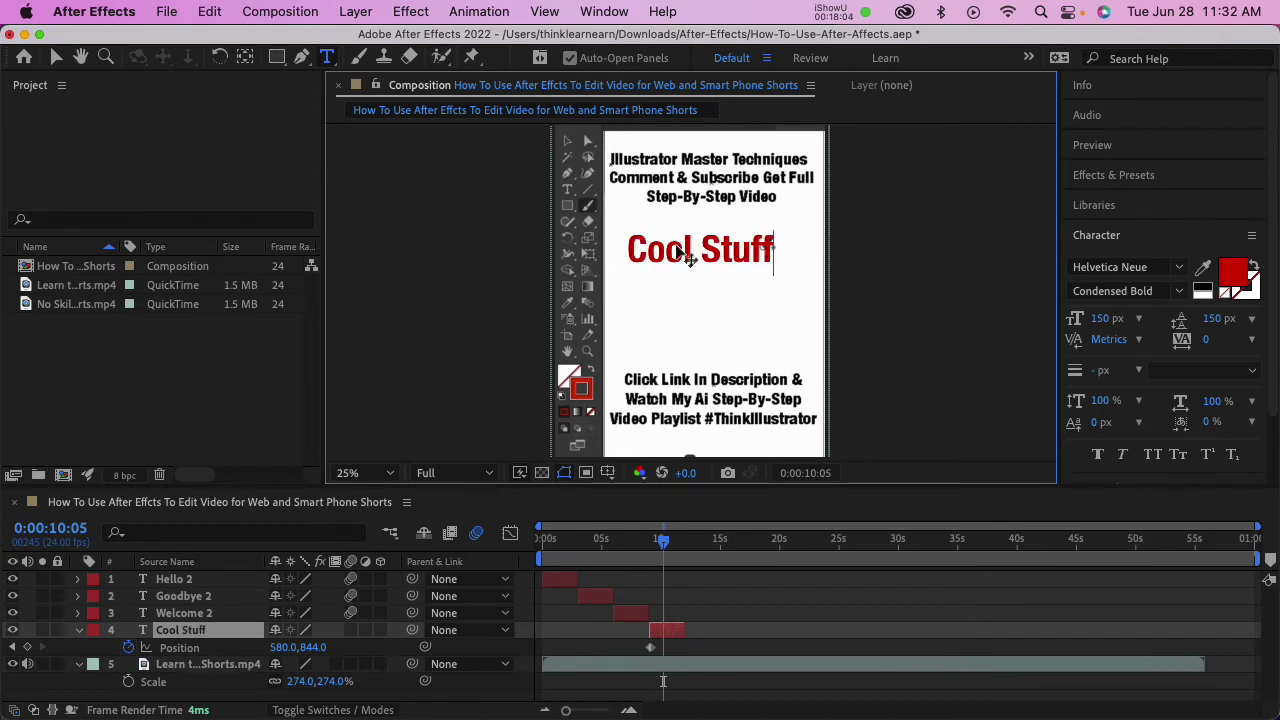
key(Escape)
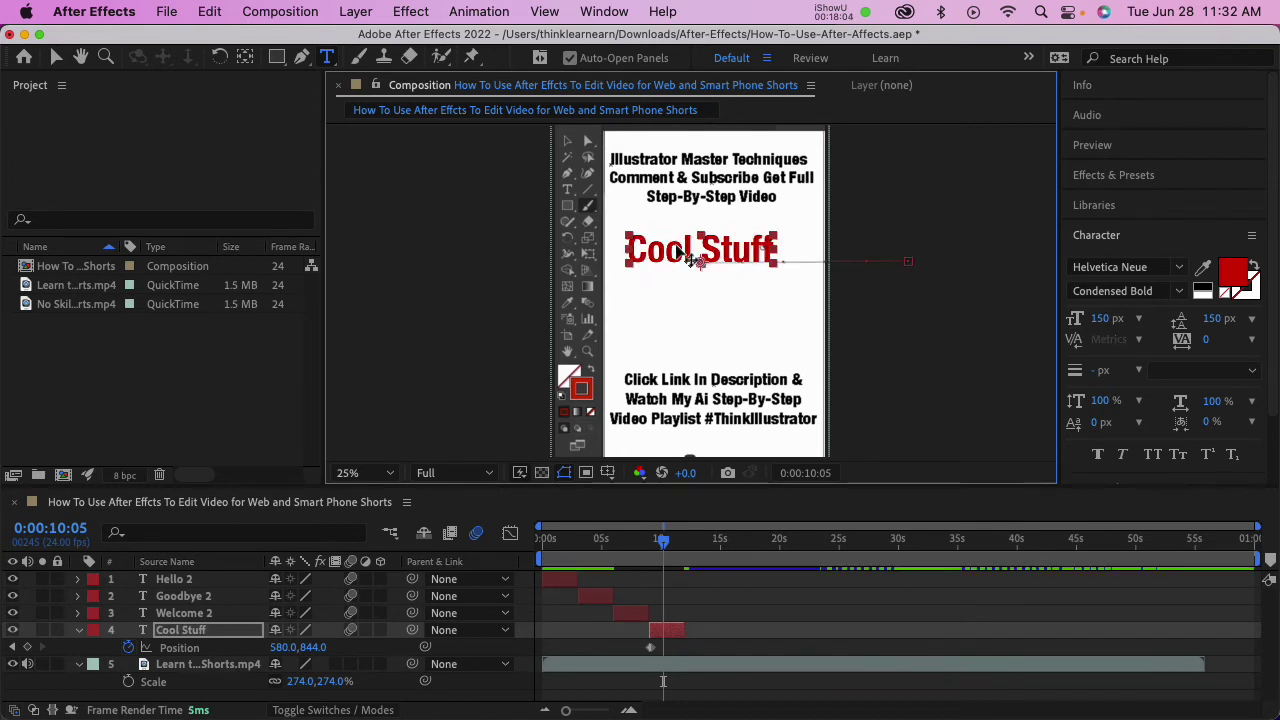
Preview the sequence of four sliding words from the composition's start, stopping during Cool Stuff.
key(Home)
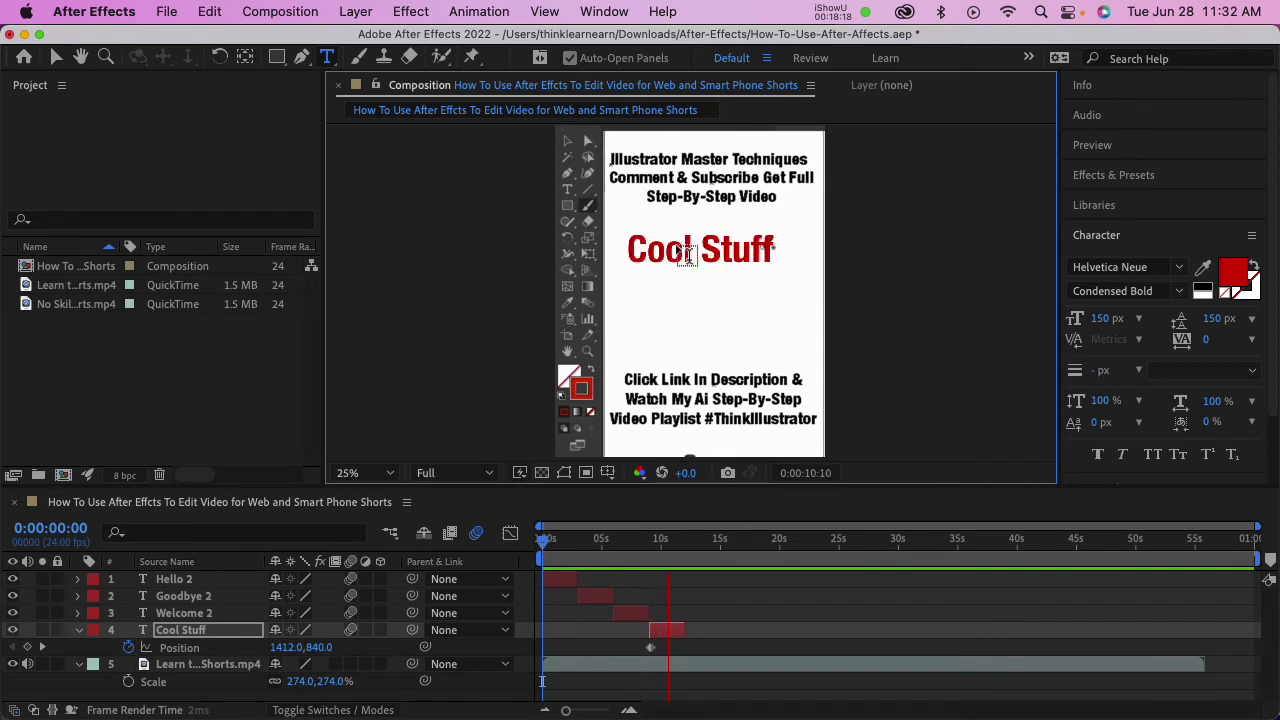
key(space)
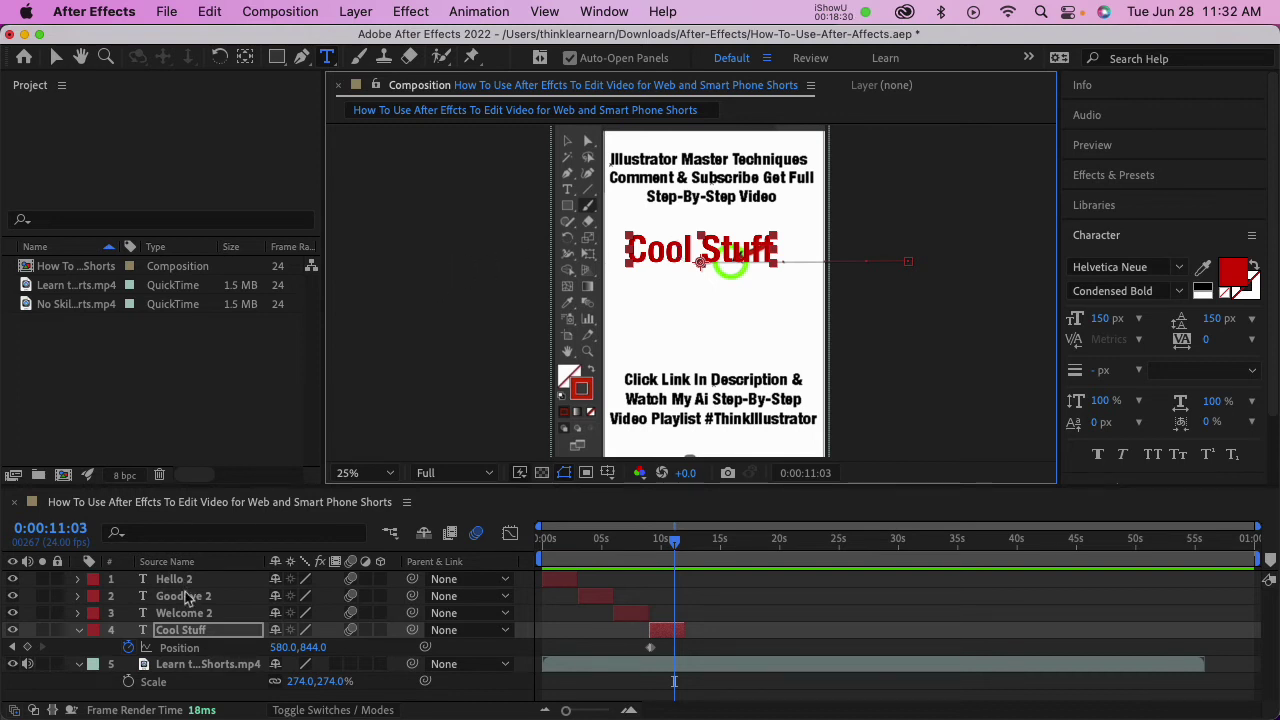
Move the current time to the end of the Welcome 2 layer, then to the end of the Cool Stuff layer at 0:00:12:00.
click(628, 614)
key(o)
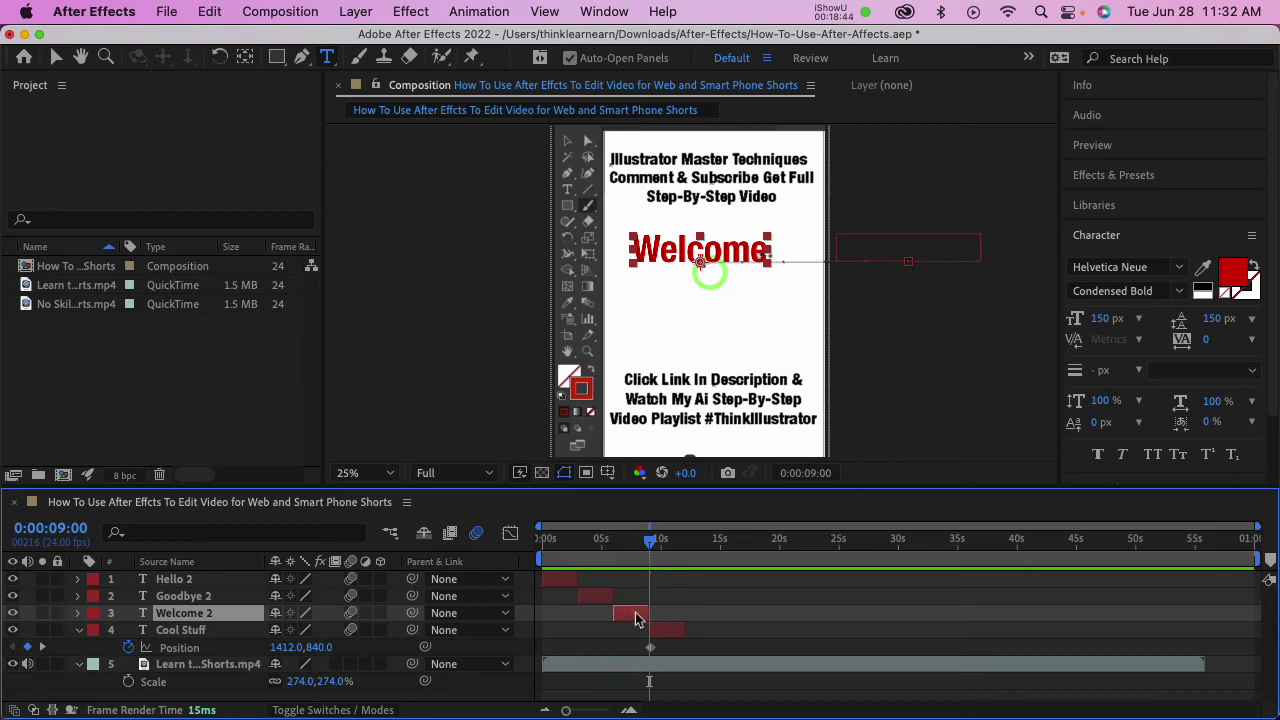
click(671, 634)
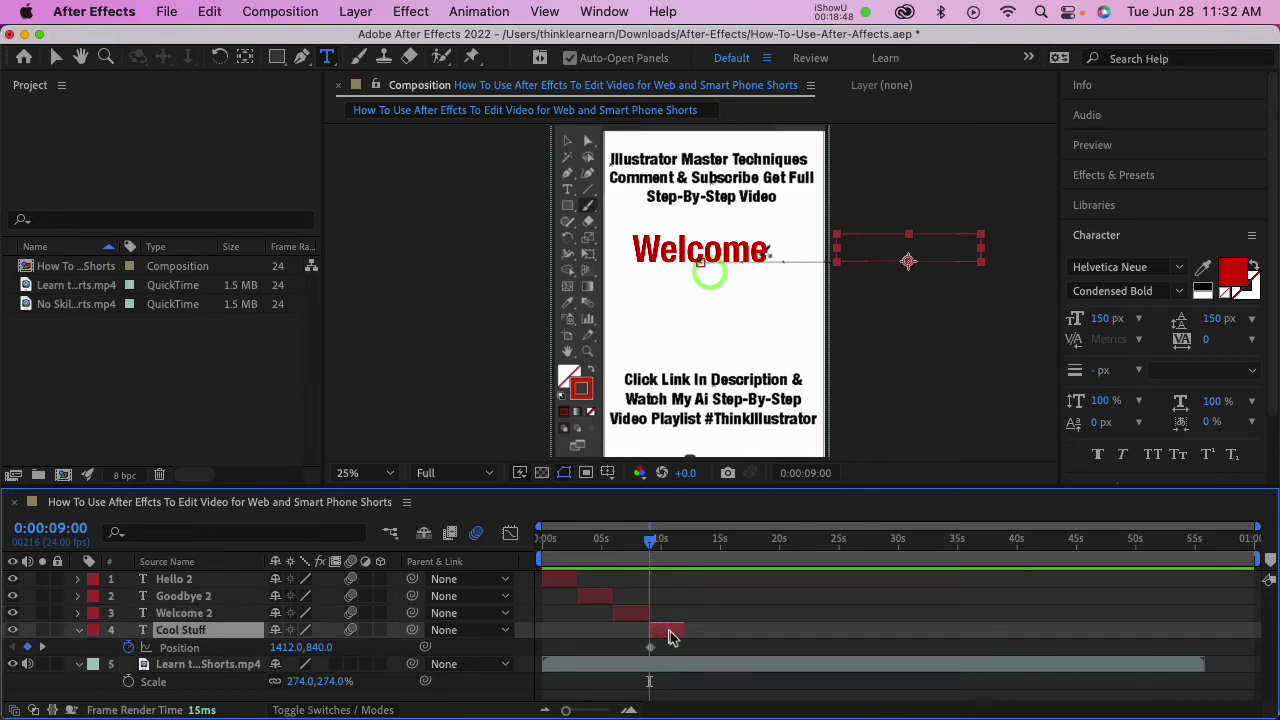
key(space)
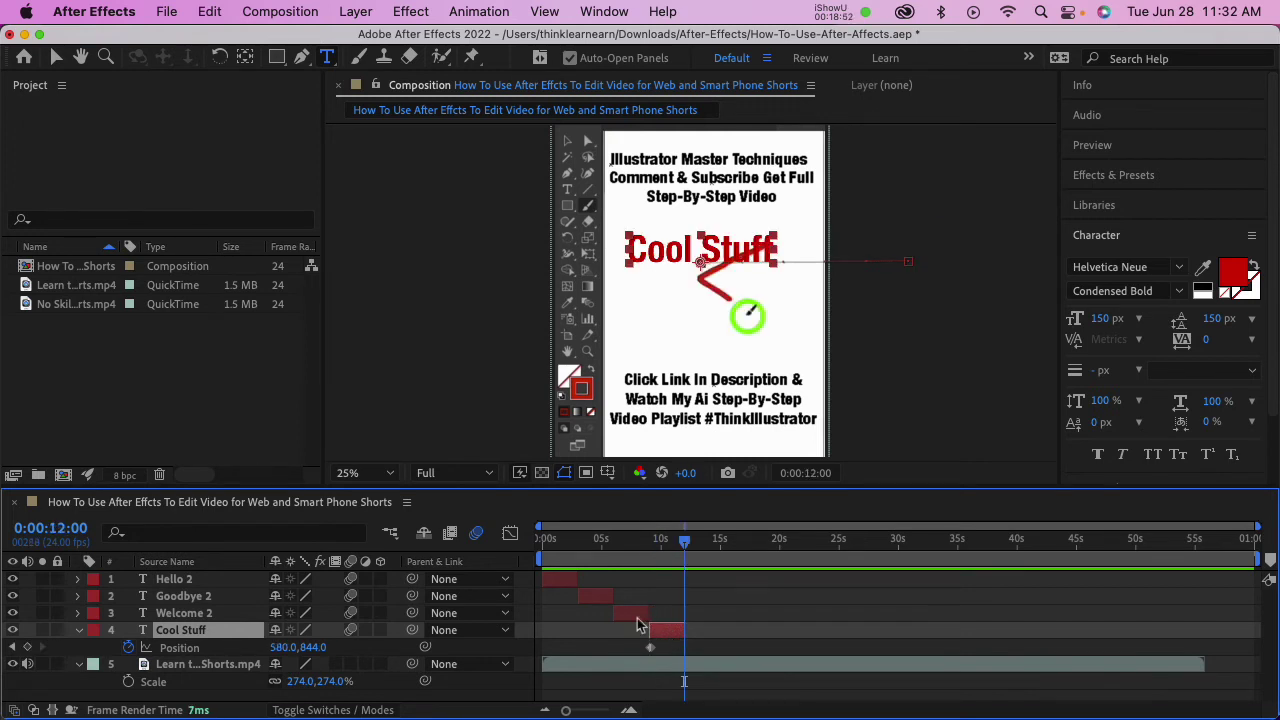
Extend the Welcome 2 layer's end to 0:00:12:00 and shift the Cool Stuff layer to start at that time.
click(637, 617)
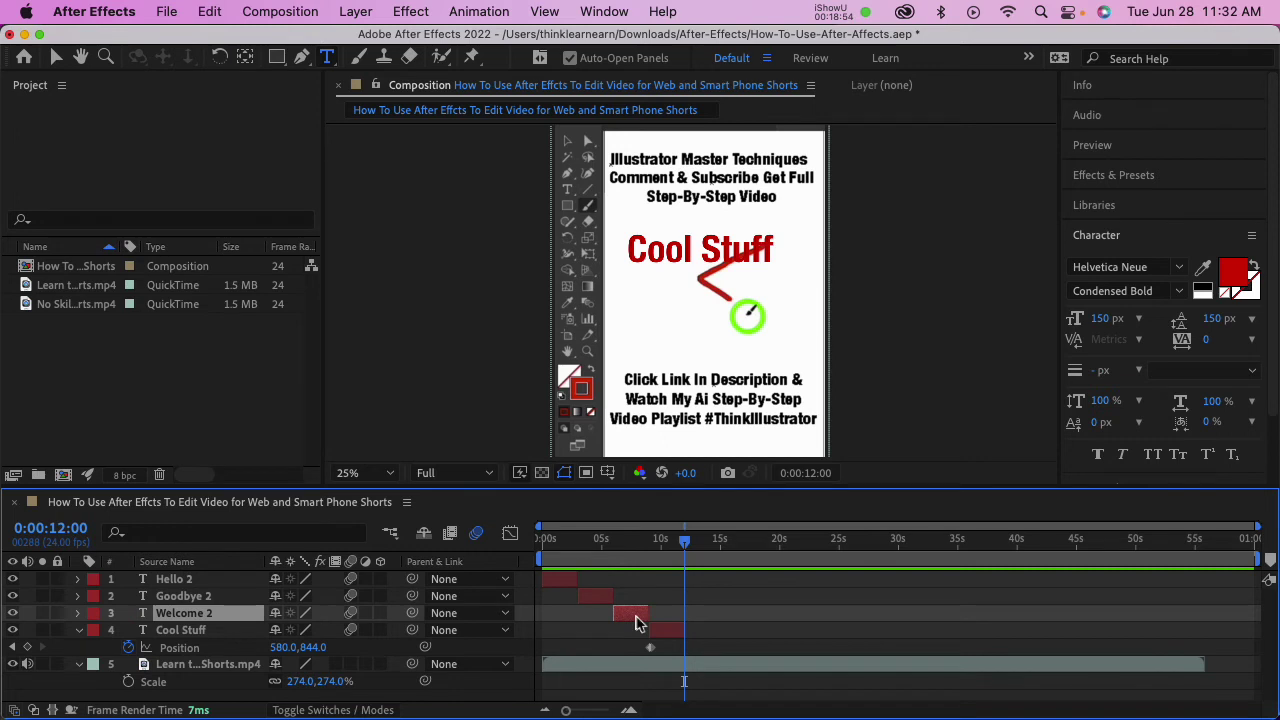
key(alt+bracketright)
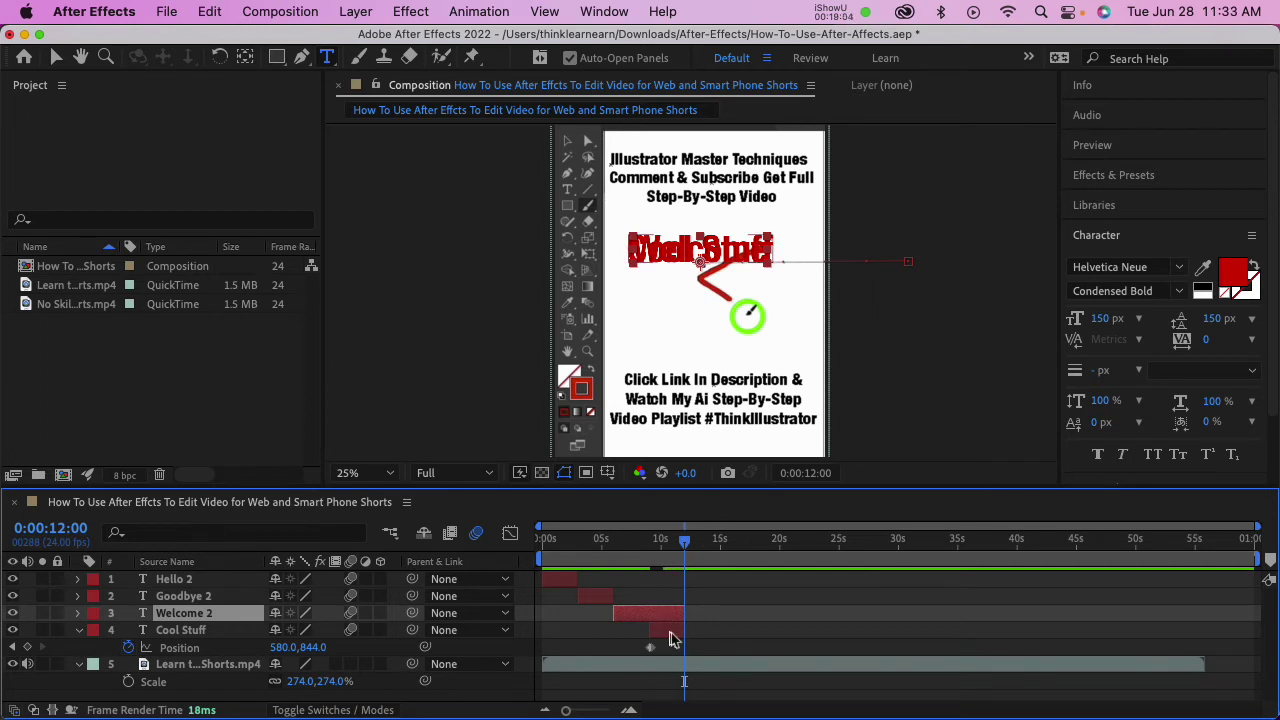
click(672, 638)
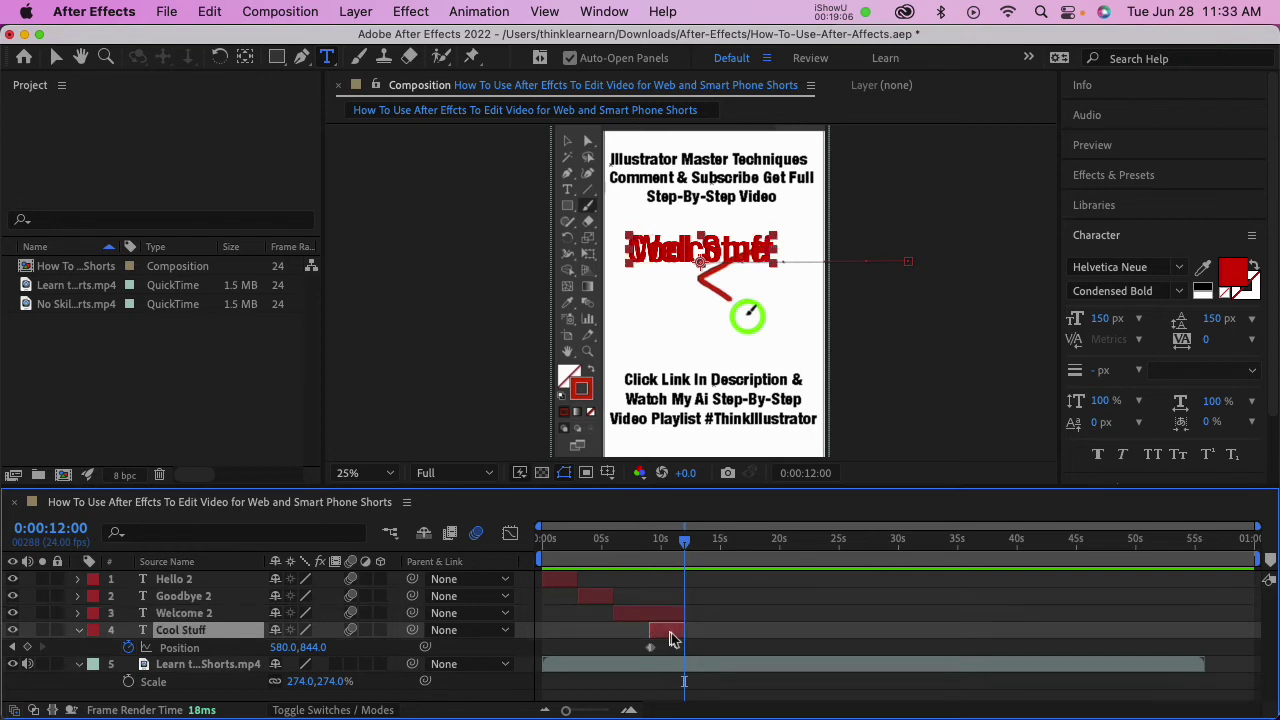
key([)
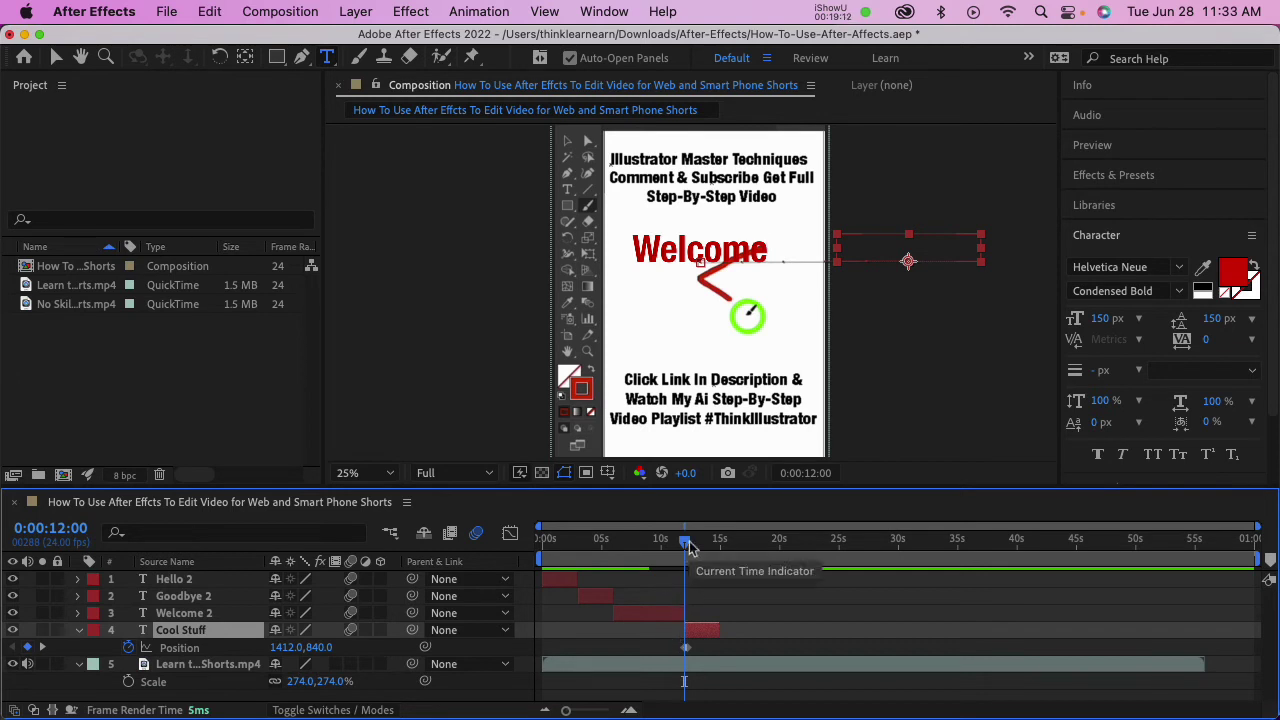
Save the project and preview the retimed words from the composition's start.
key(cmd+s)
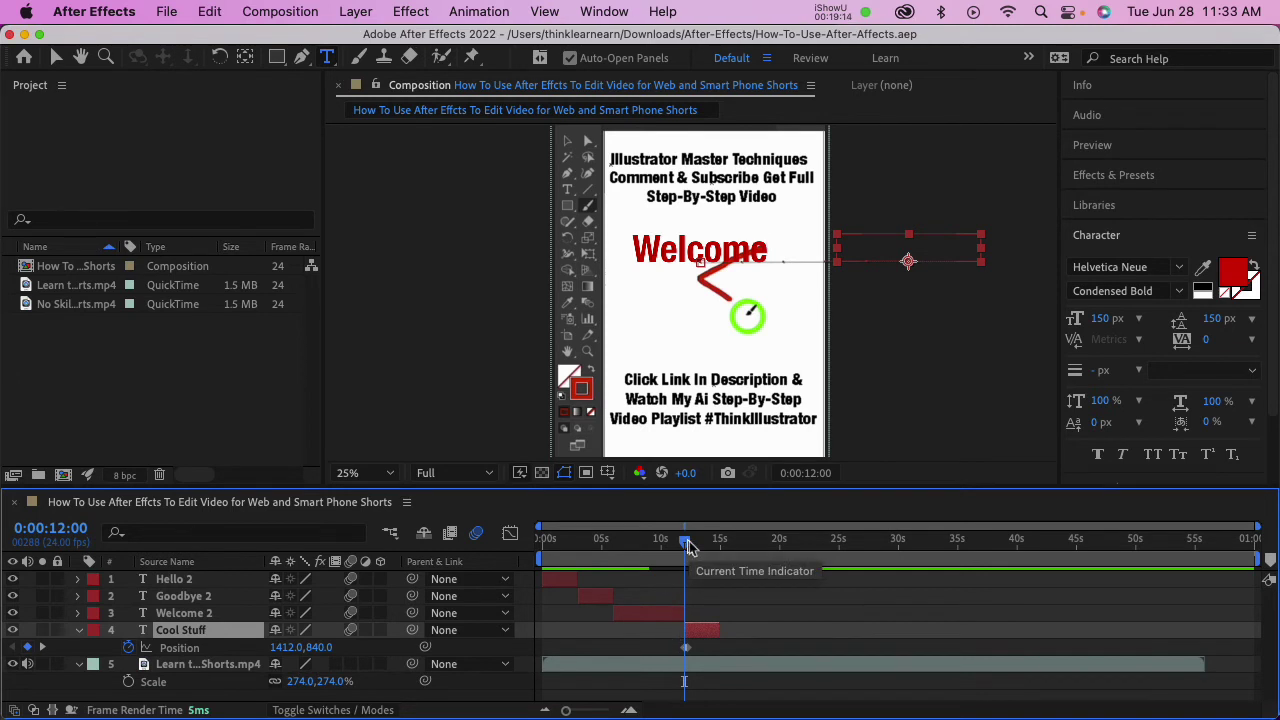
key(Home)
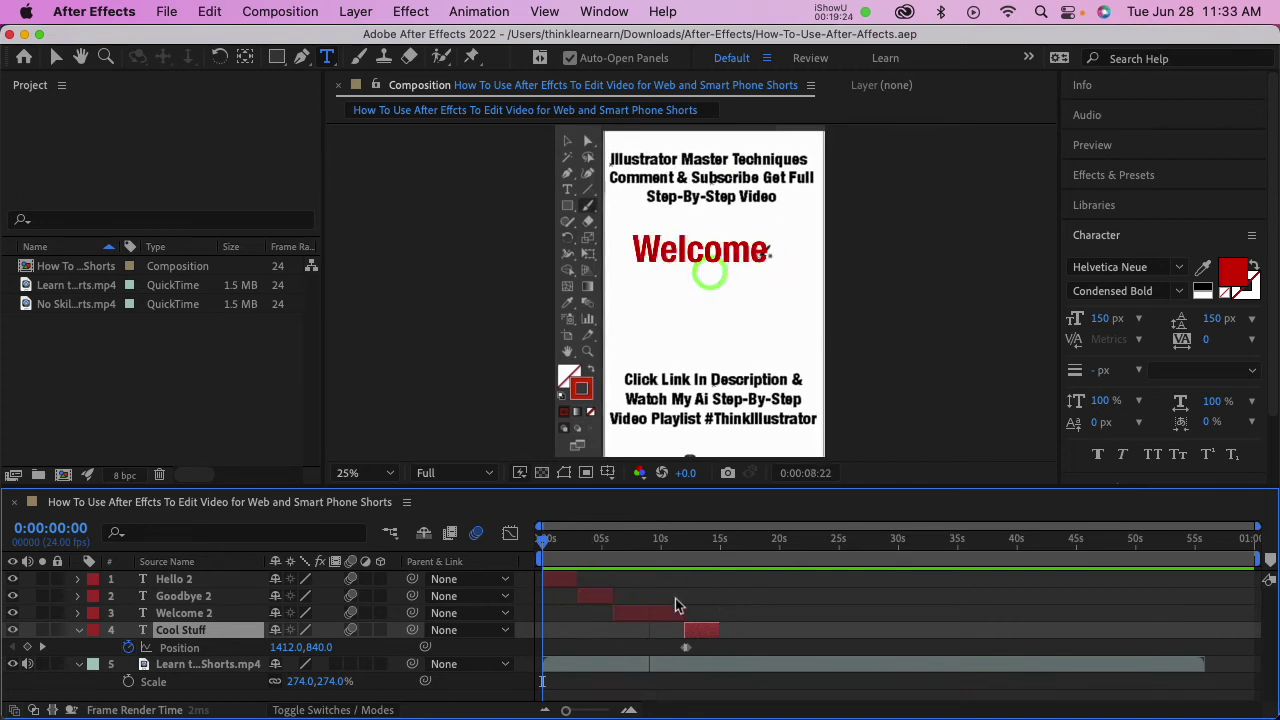
key(space)
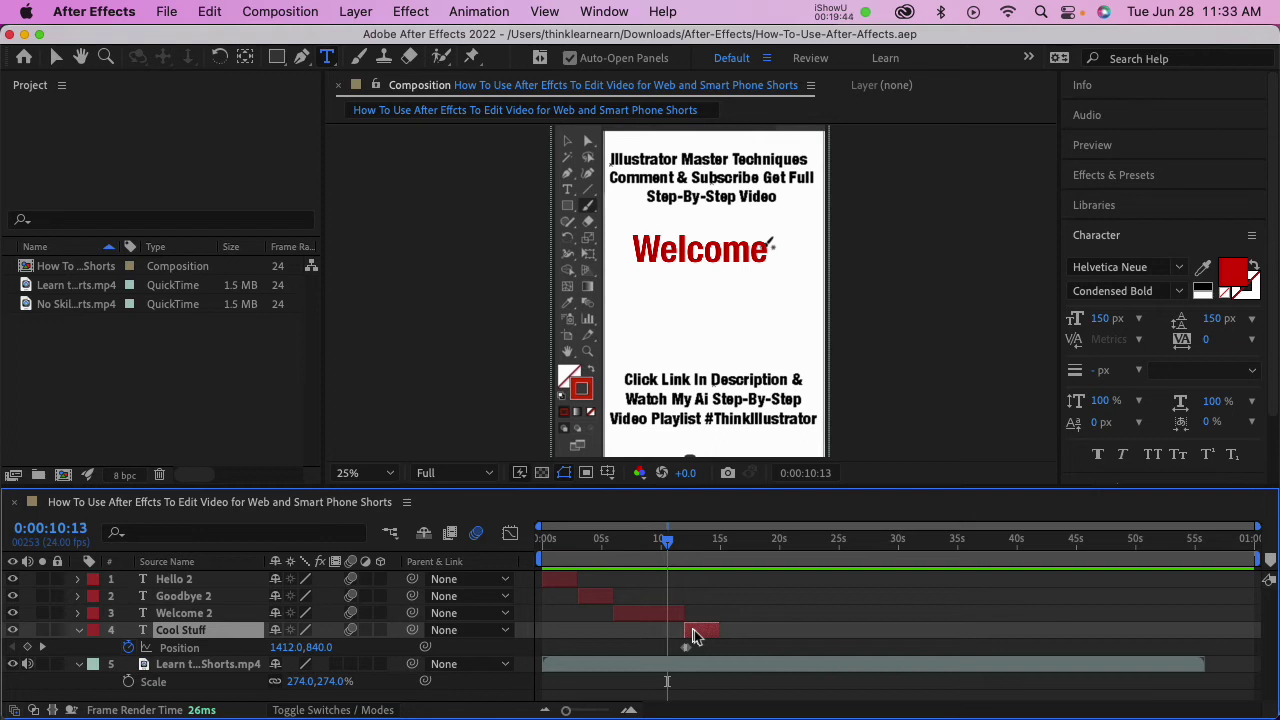
Trim the composition to a work area ending at 0:00:15:00 and save the project.
key(alt+shift+j)
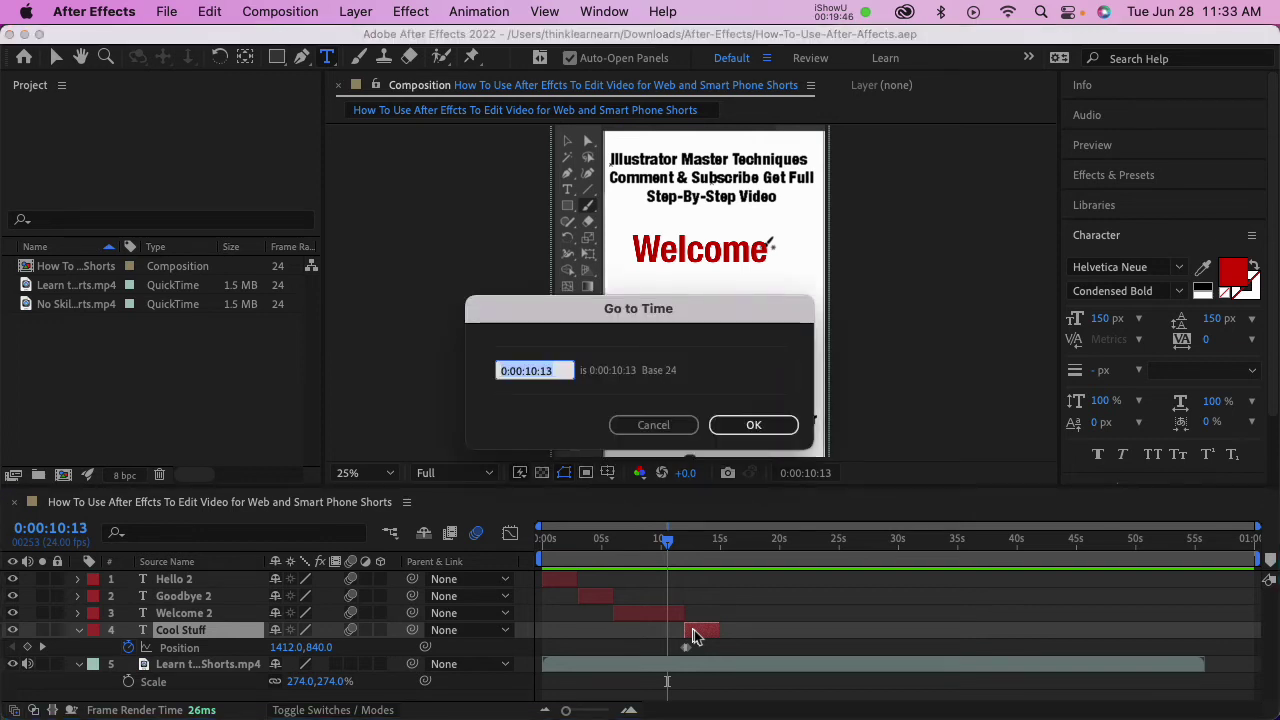
text(1500)
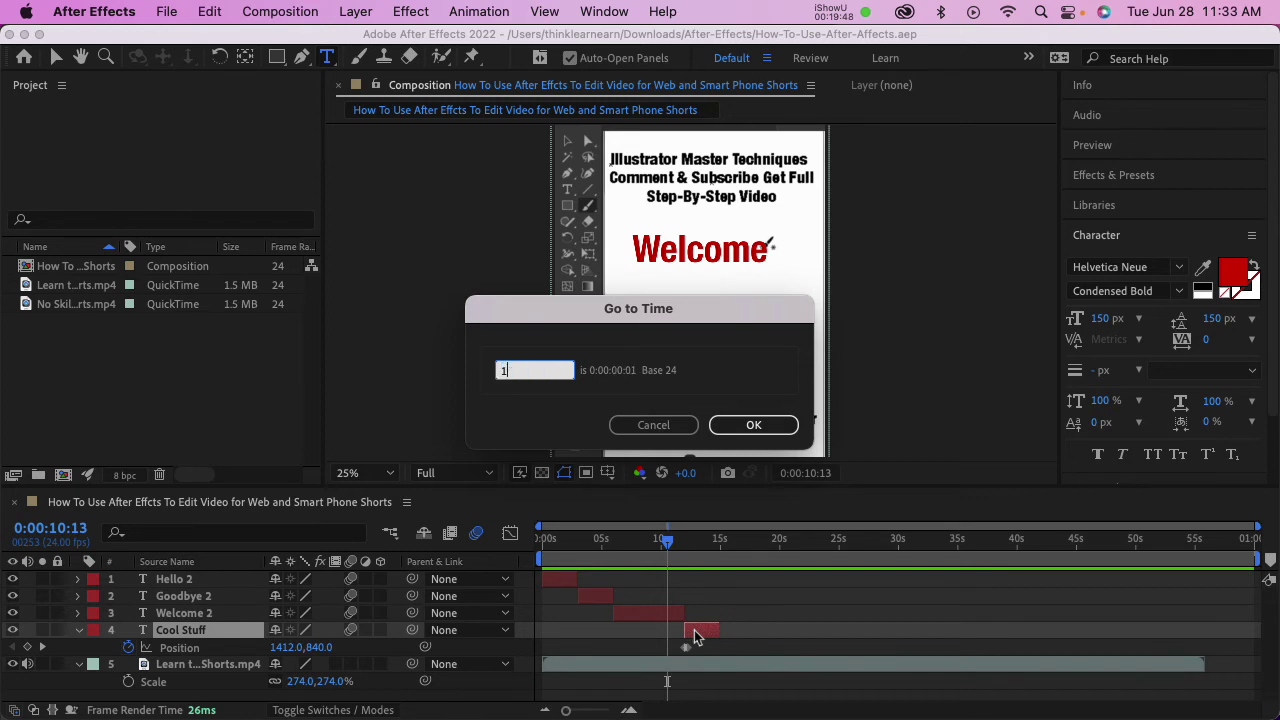
key(Return)
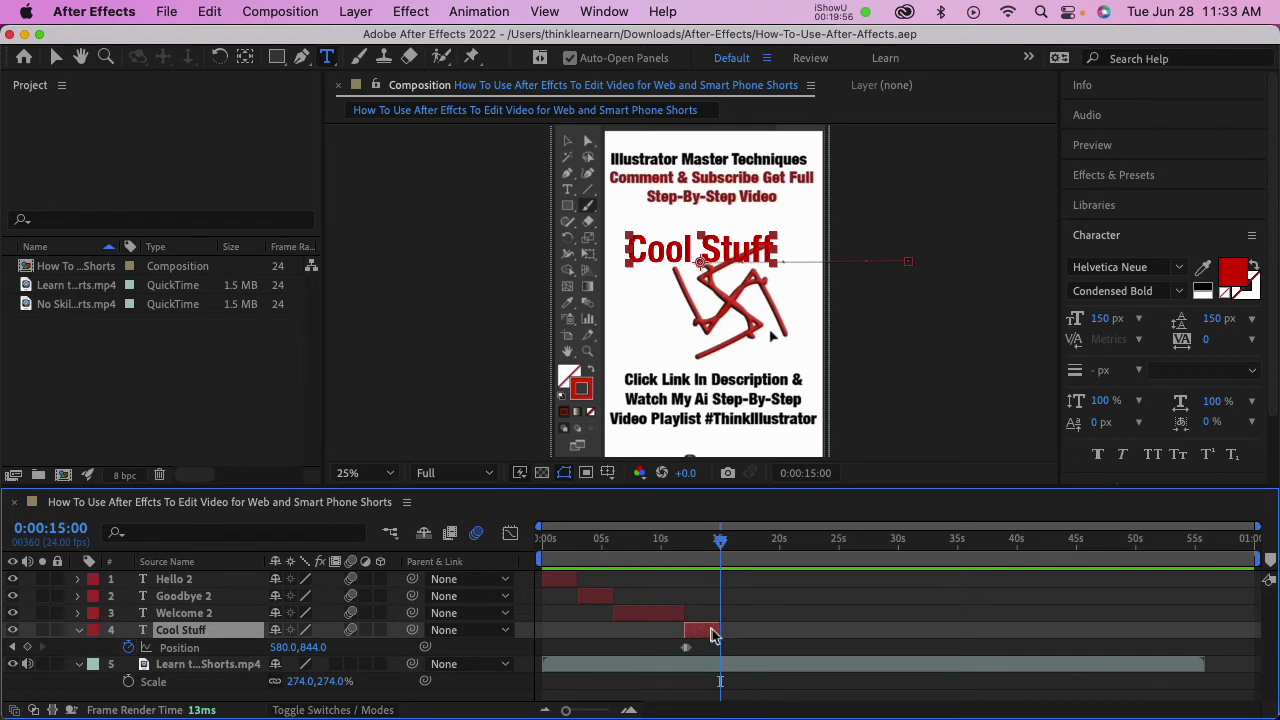
click(712, 634)
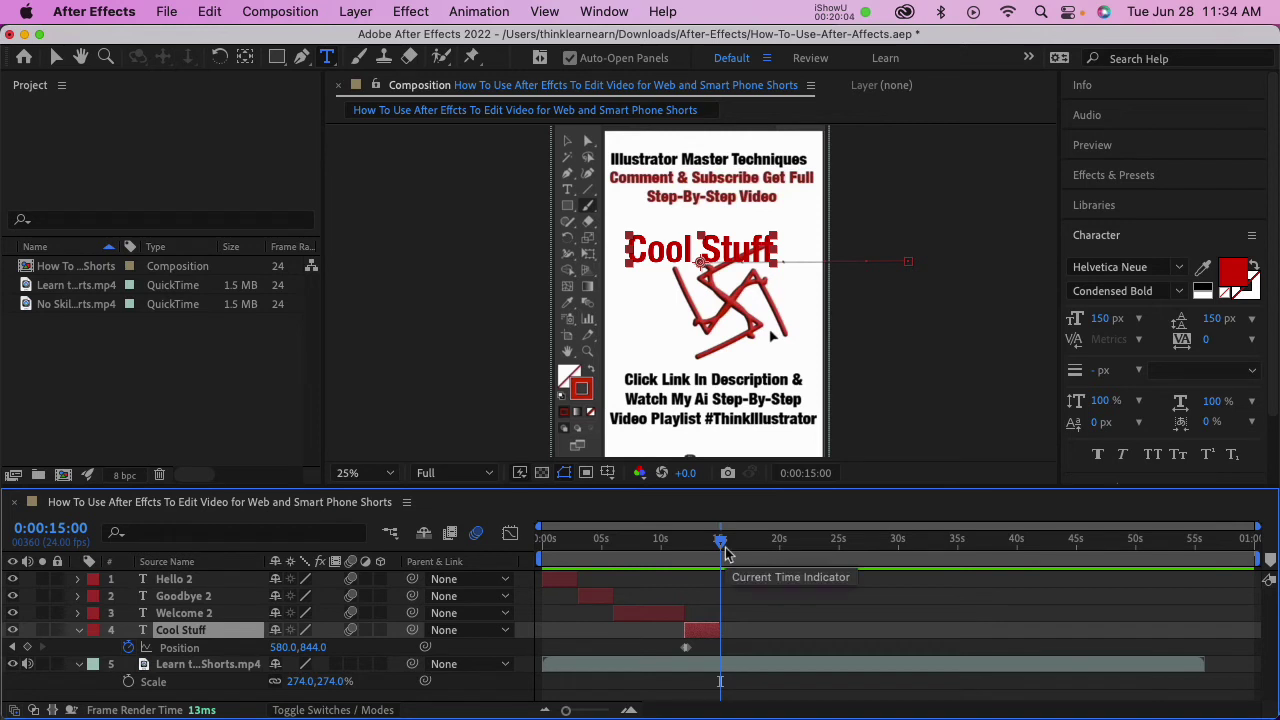
right_click(664, 558)
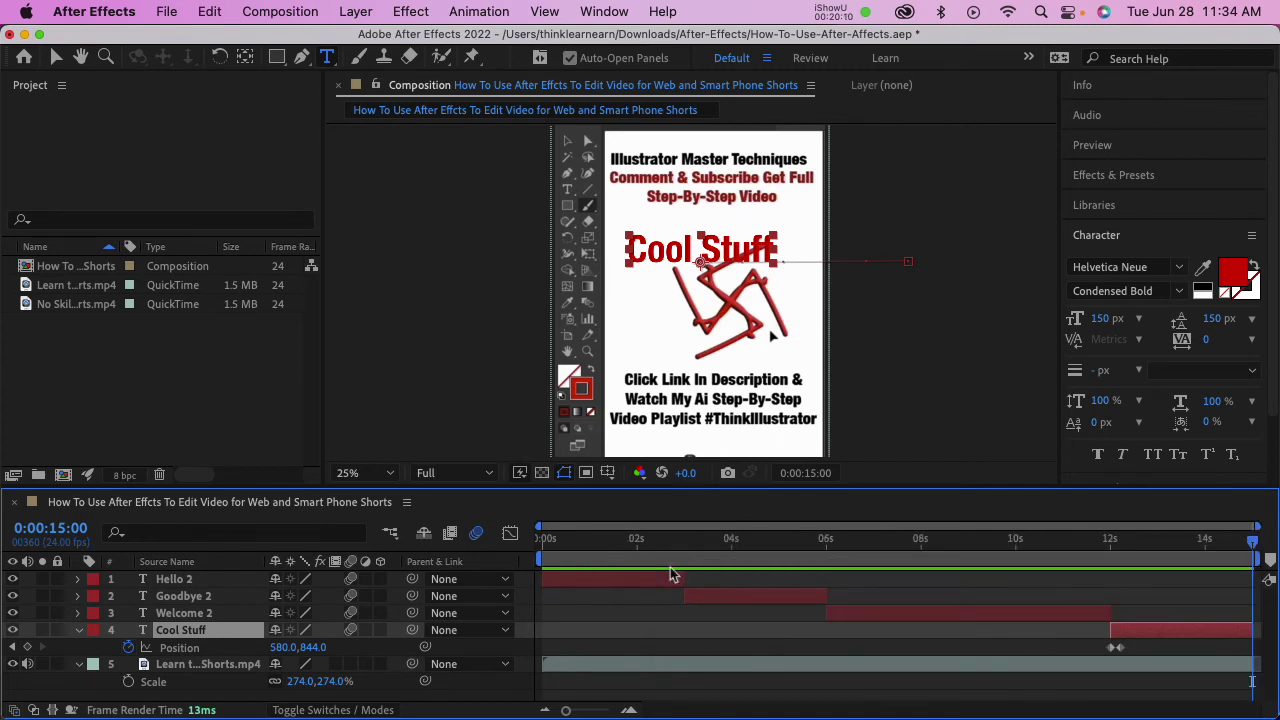
key(super+s)
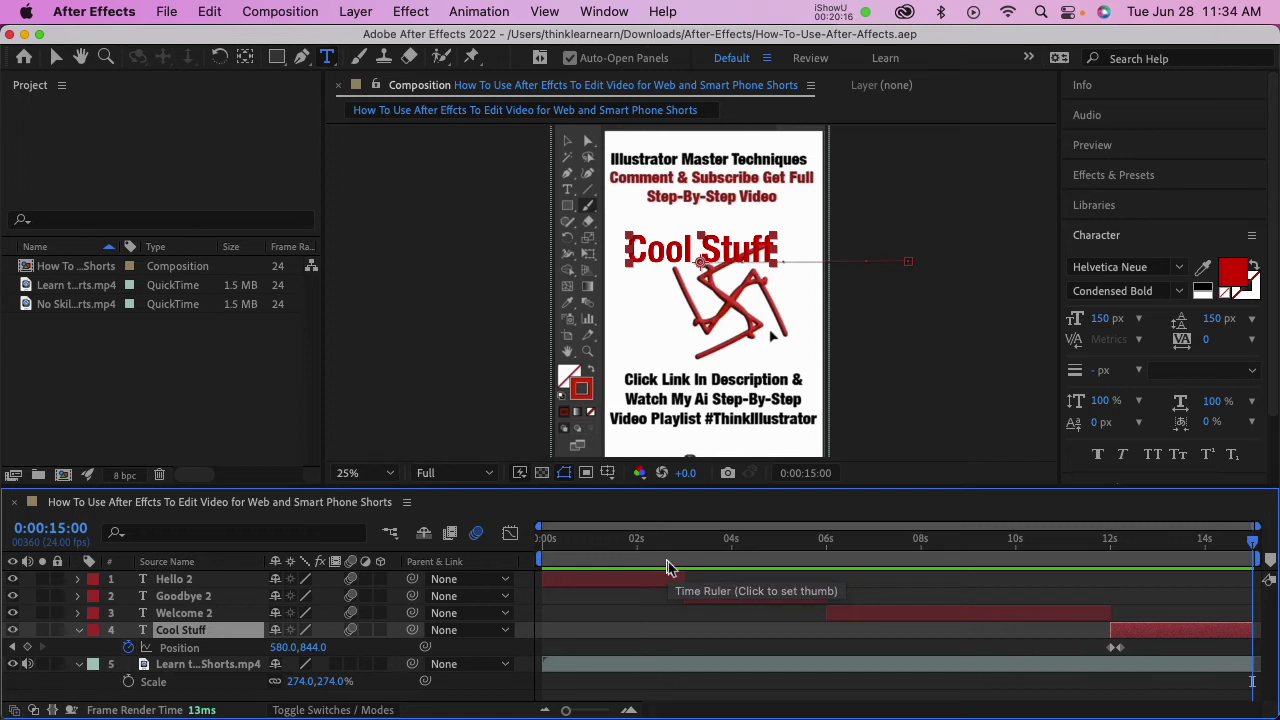
Add the trimmed composition to the Adobe Media Encoder queue.
click(268, 12)
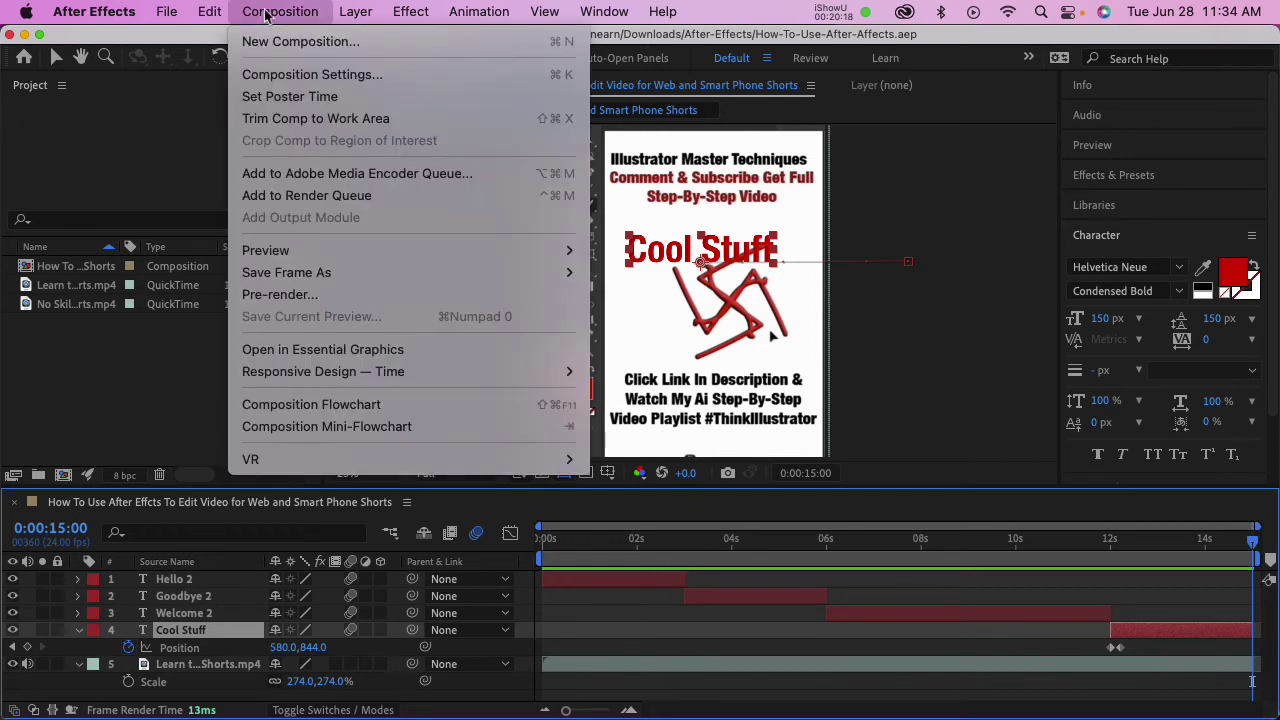
click(289, 176)
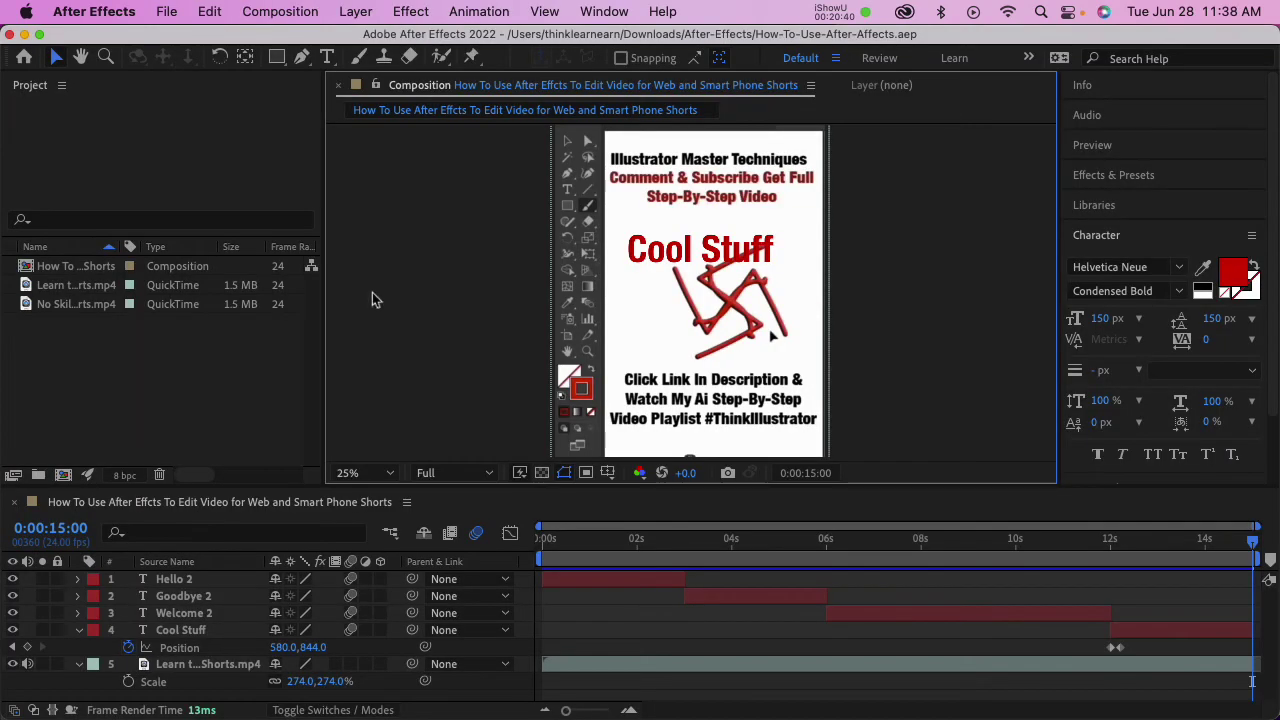
click(288, 12)
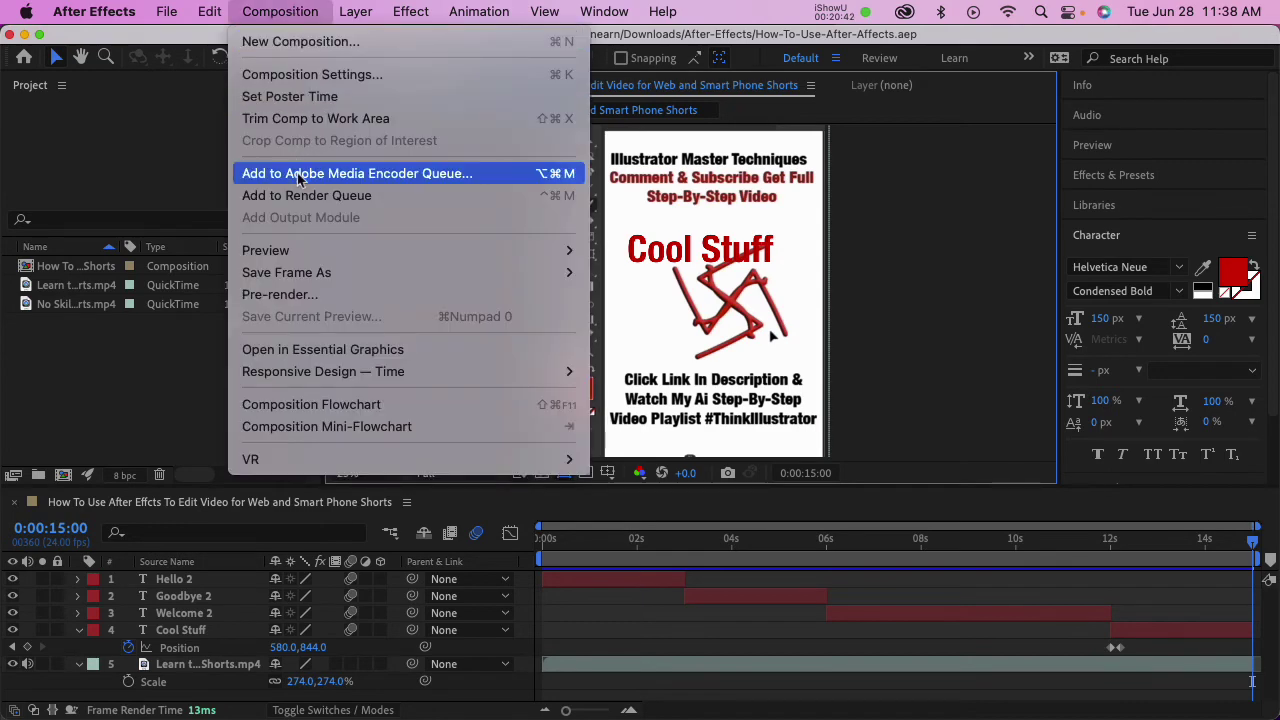
click(176, 165)
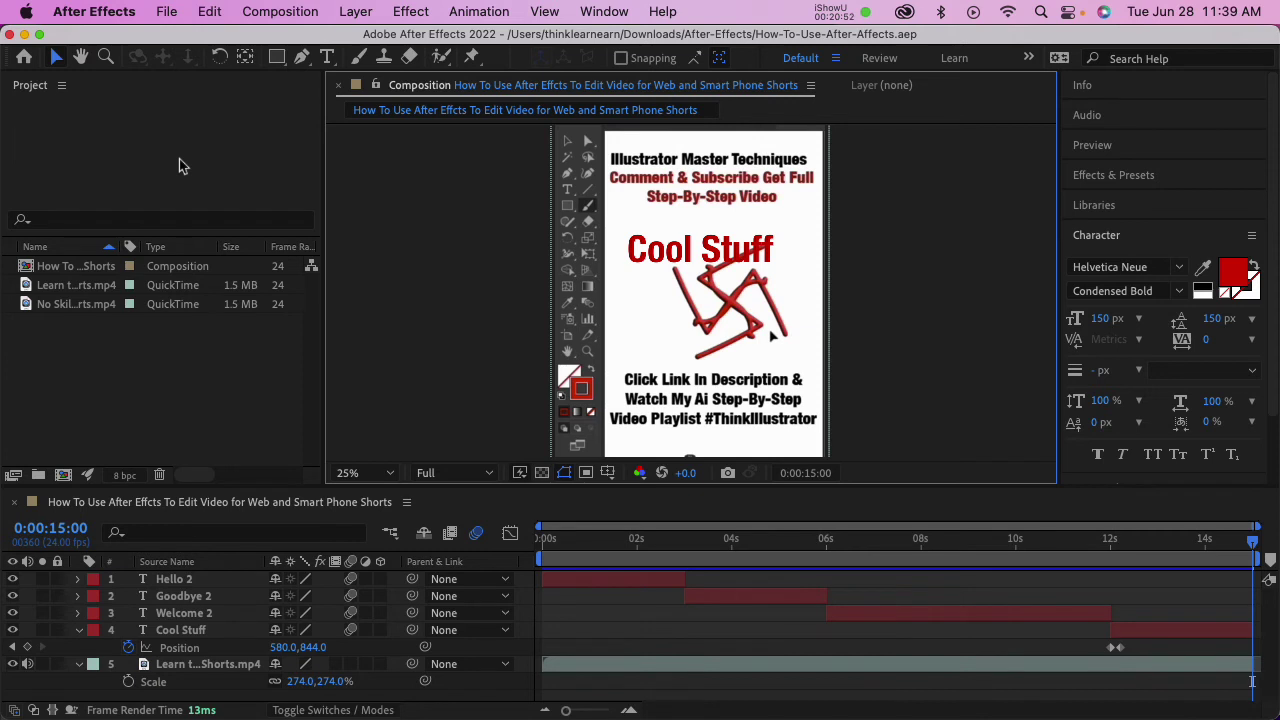
Try to move the Goodbye text slightly lower at 0:00:04:10 and preview its motion.
click(718, 597)
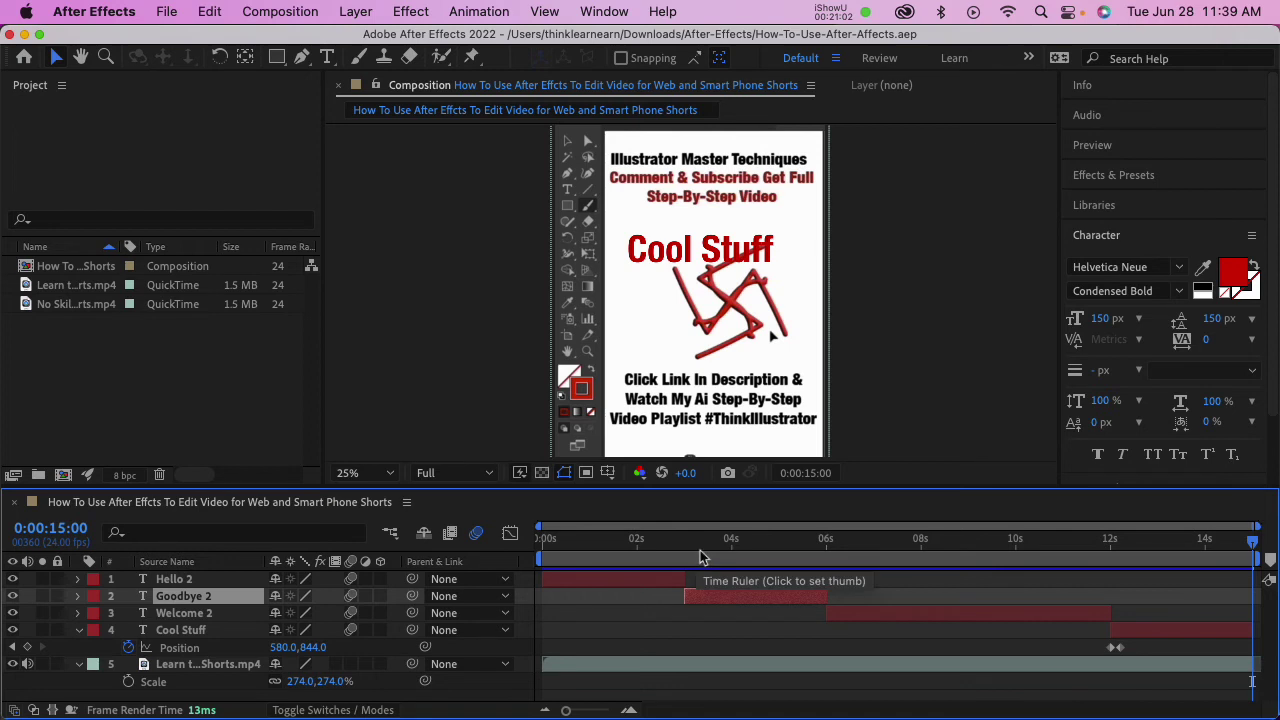
drag(700, 545, 751, 555)
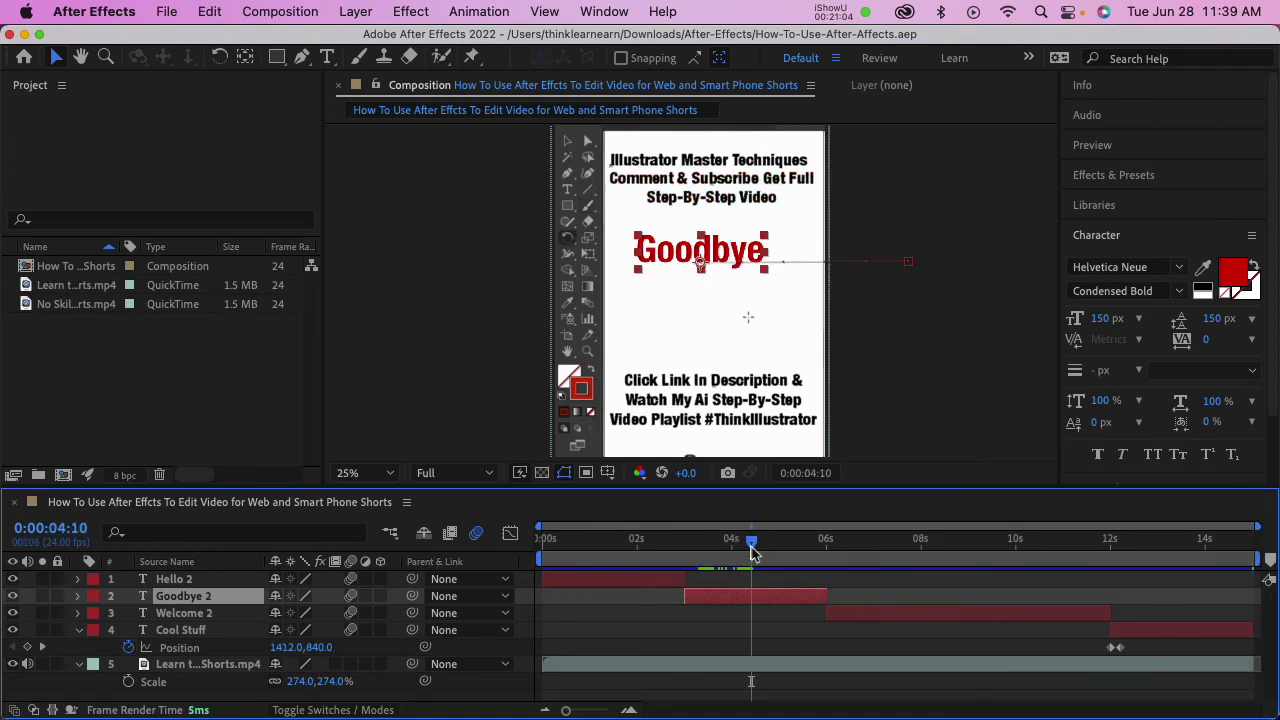
drag(677, 267, 685, 299)
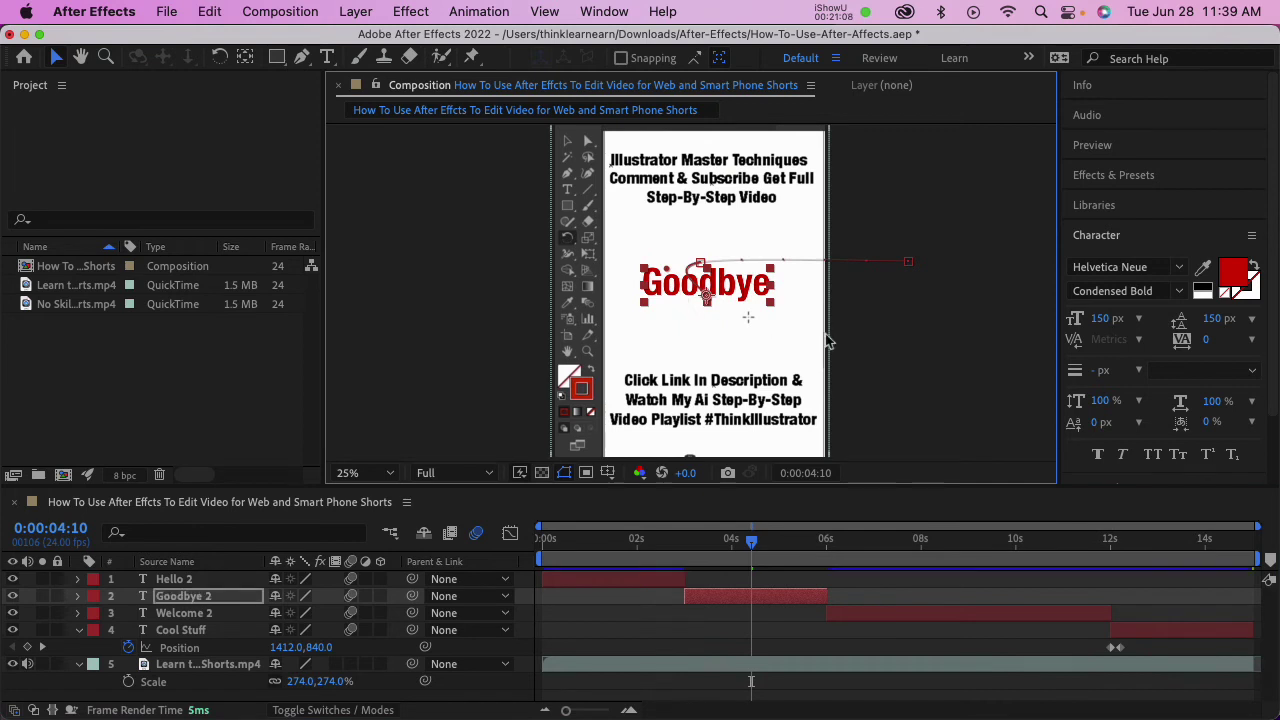
click(866, 350)
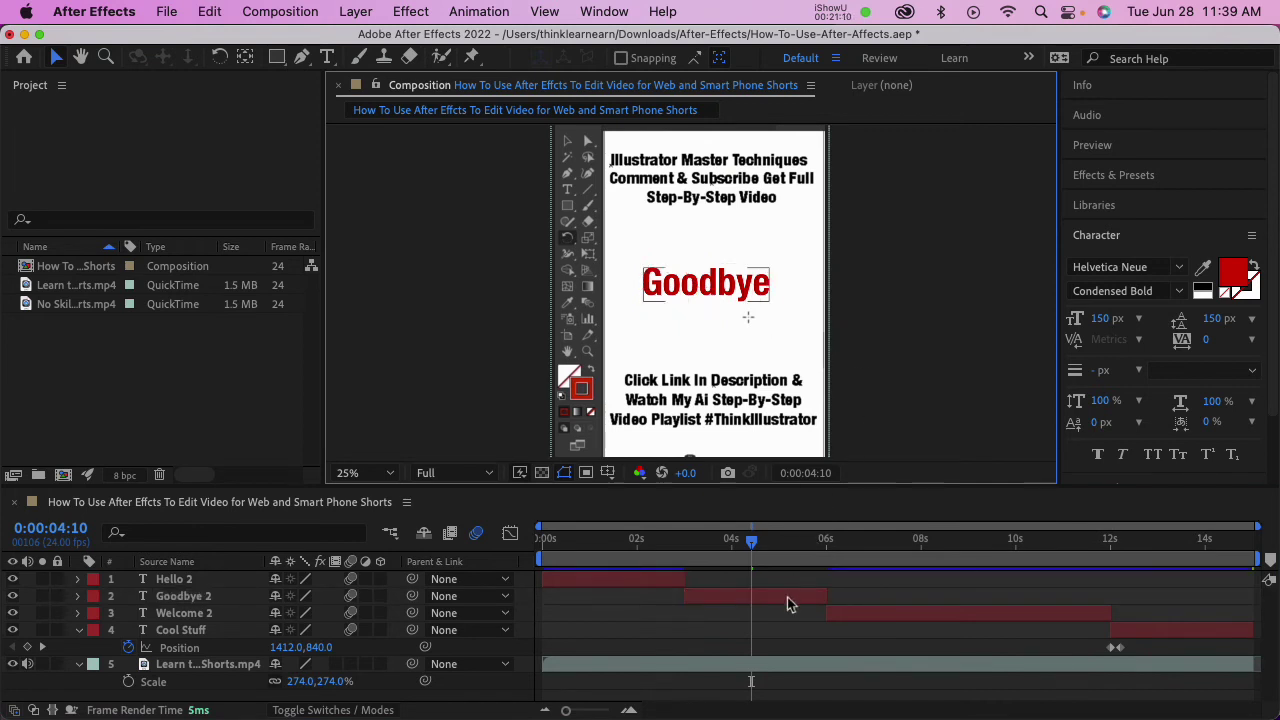
drag(754, 550, 690, 562)
key(space)
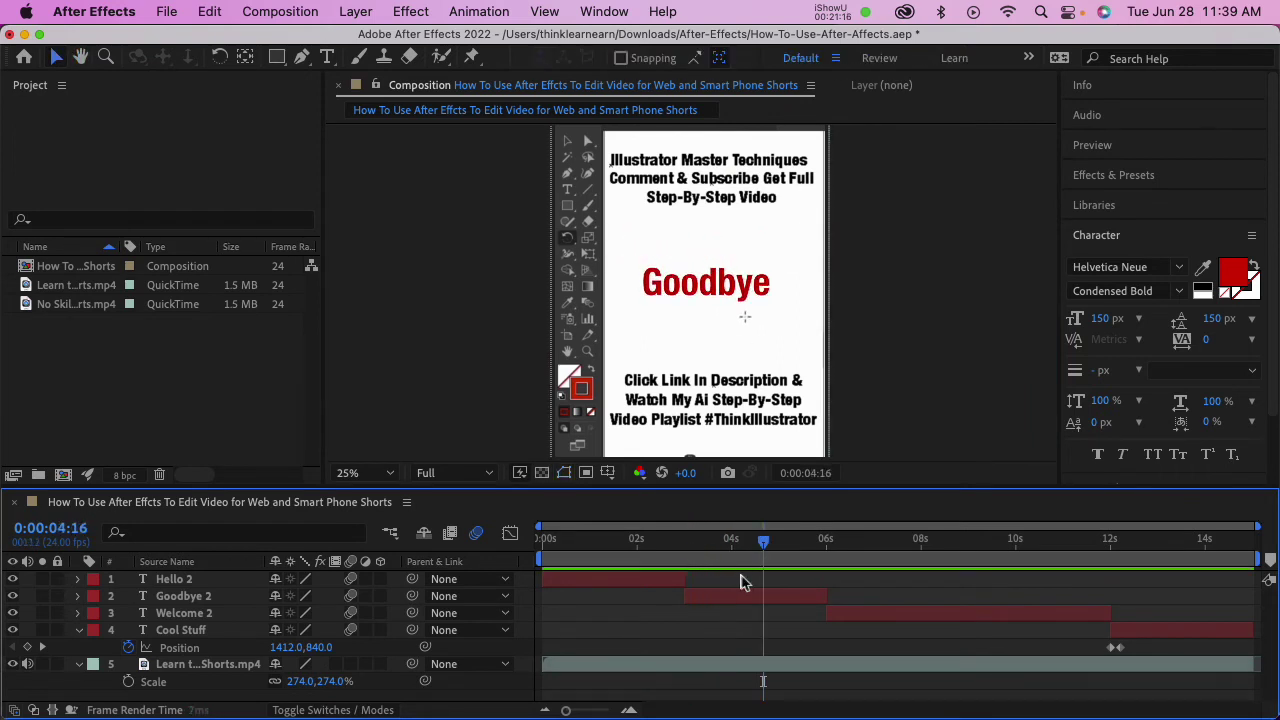
Reveal the Goodbye 2 layer's Position keyframes and step between them, ending on the one at 0:00:03:05.
click(741, 592)
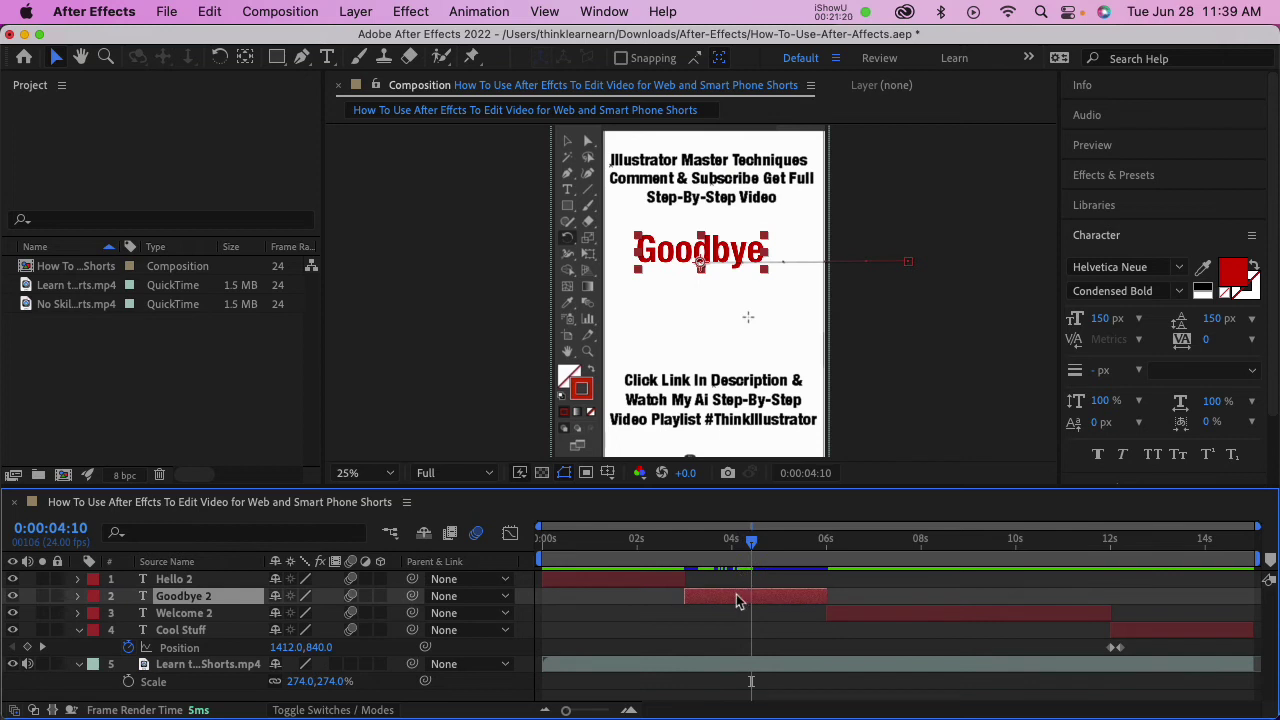
key(p)
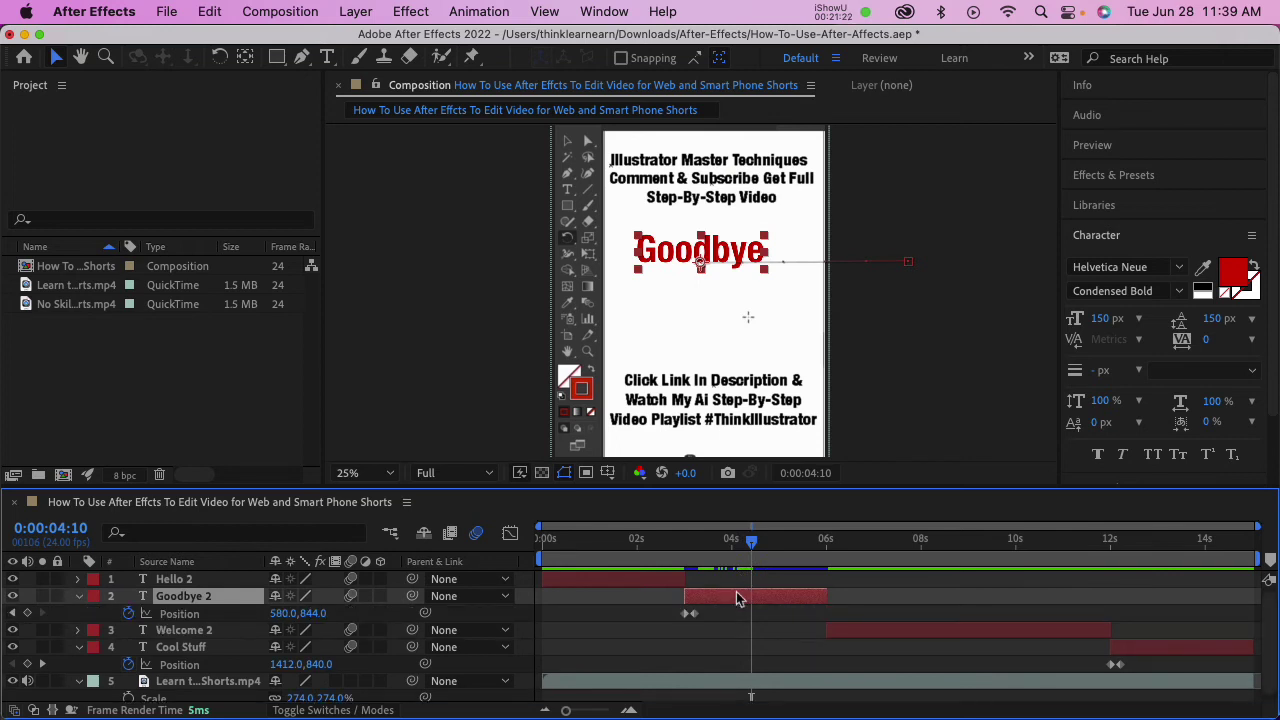
click(750, 546)
click(754, 549)
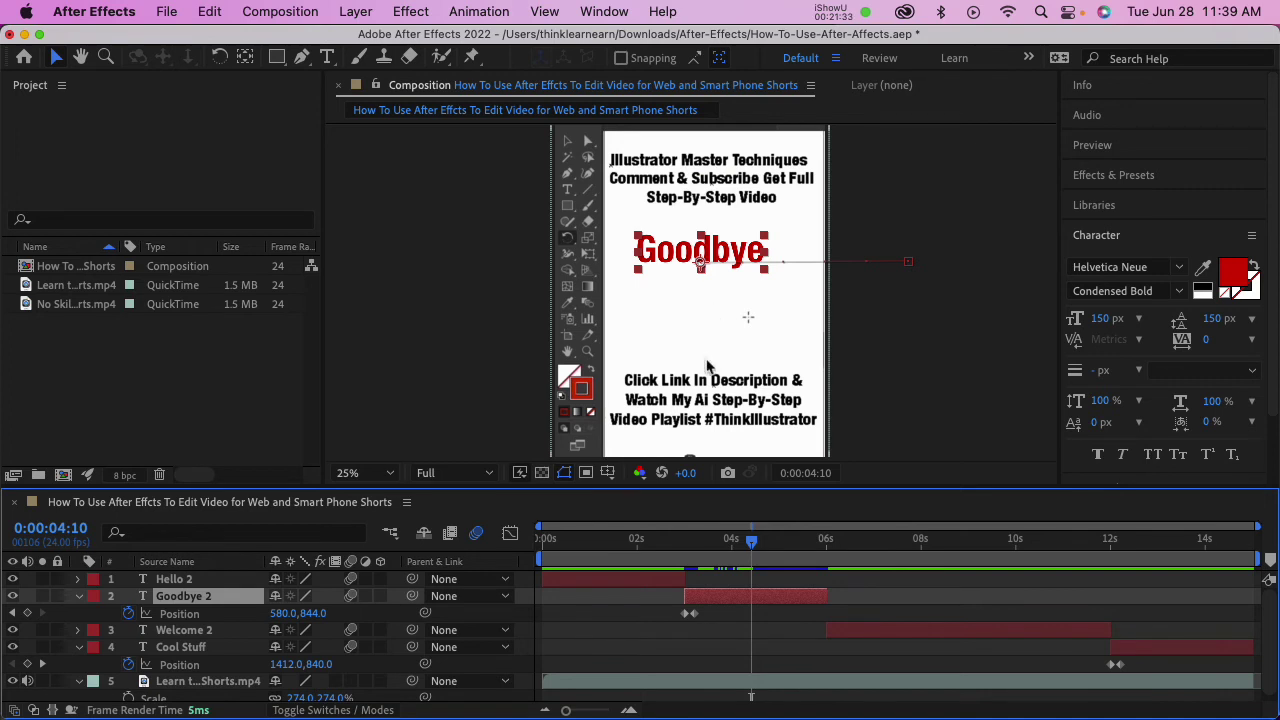
key(j)
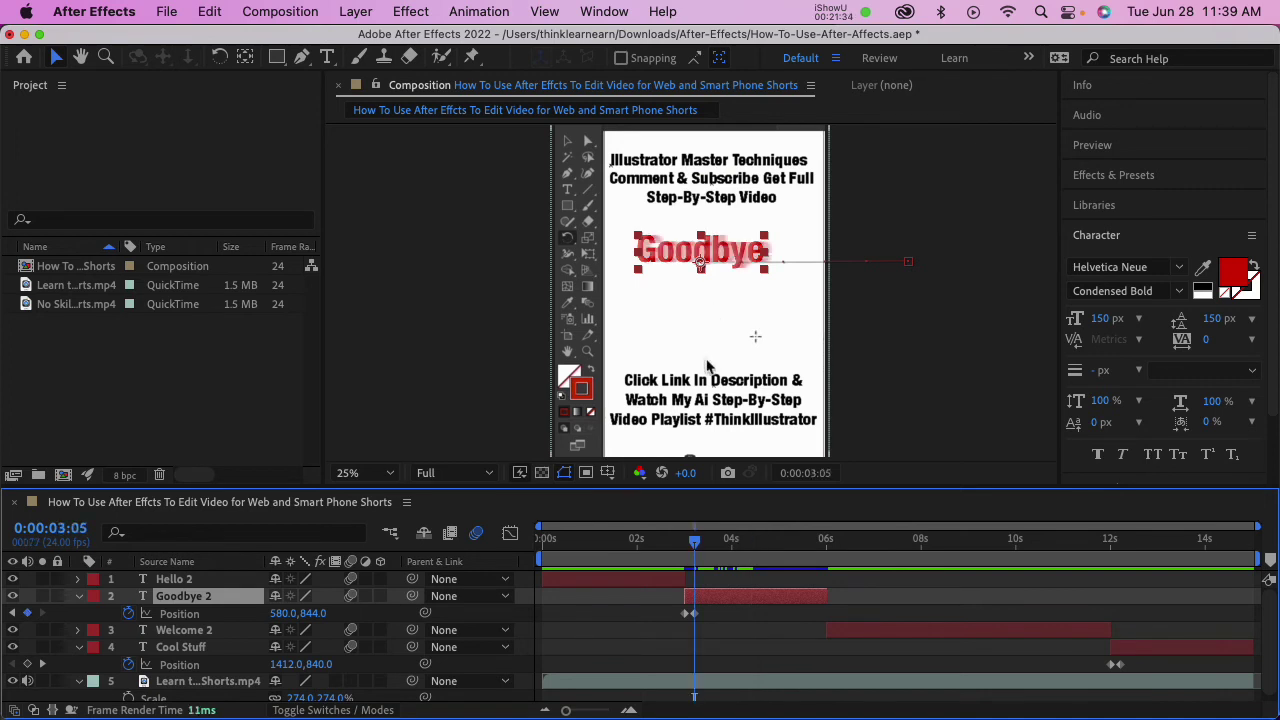
key(j)
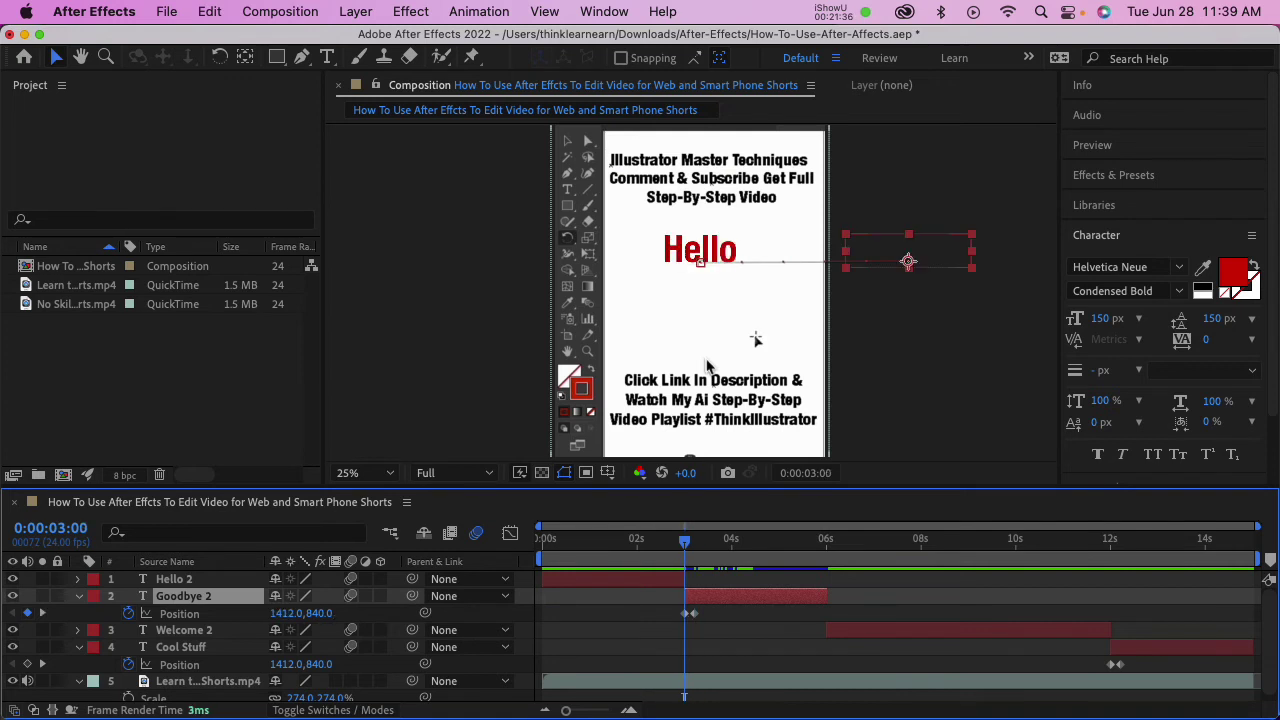
key(k)
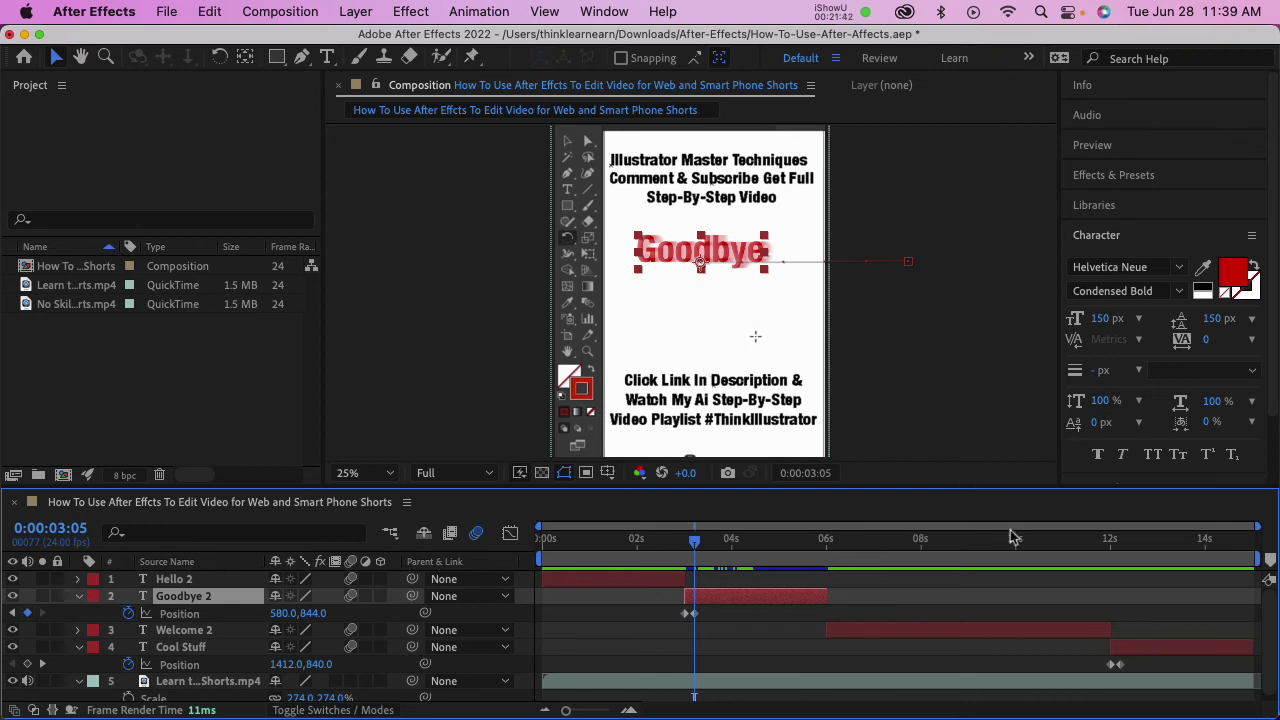
Reveal the Position property of all layers and deselect them.
click(862, 629)
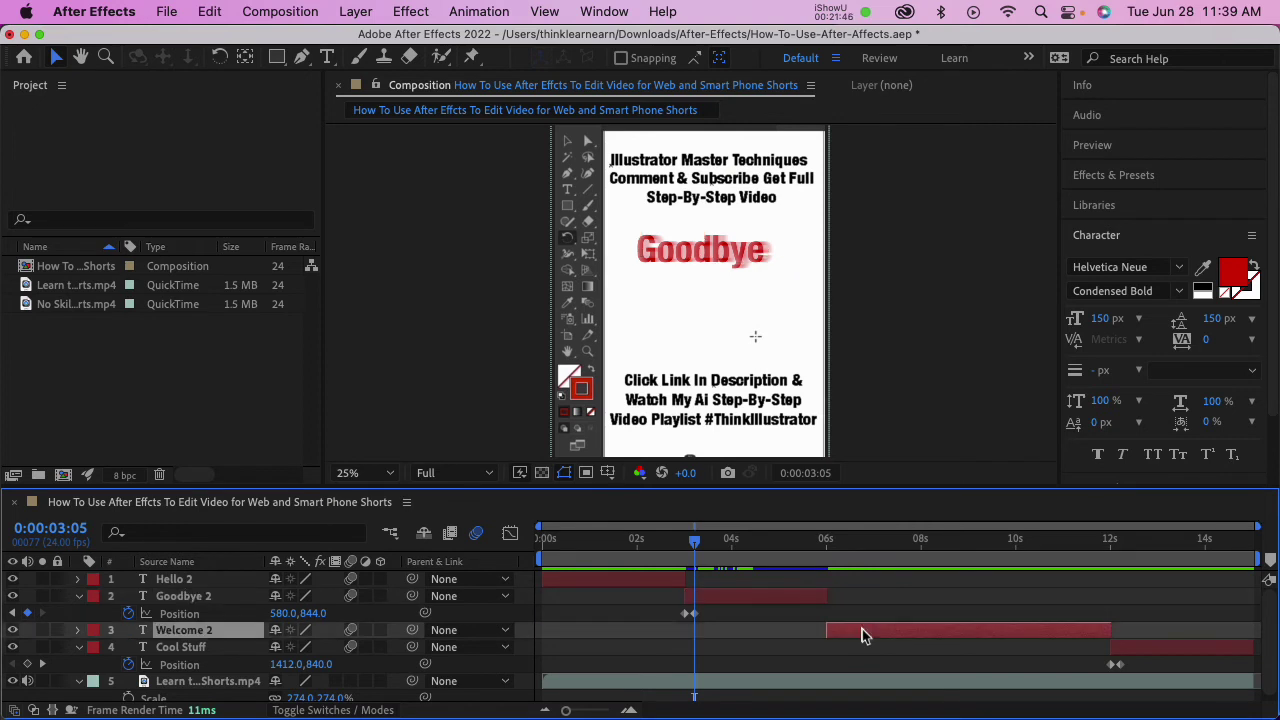
key(super+a)
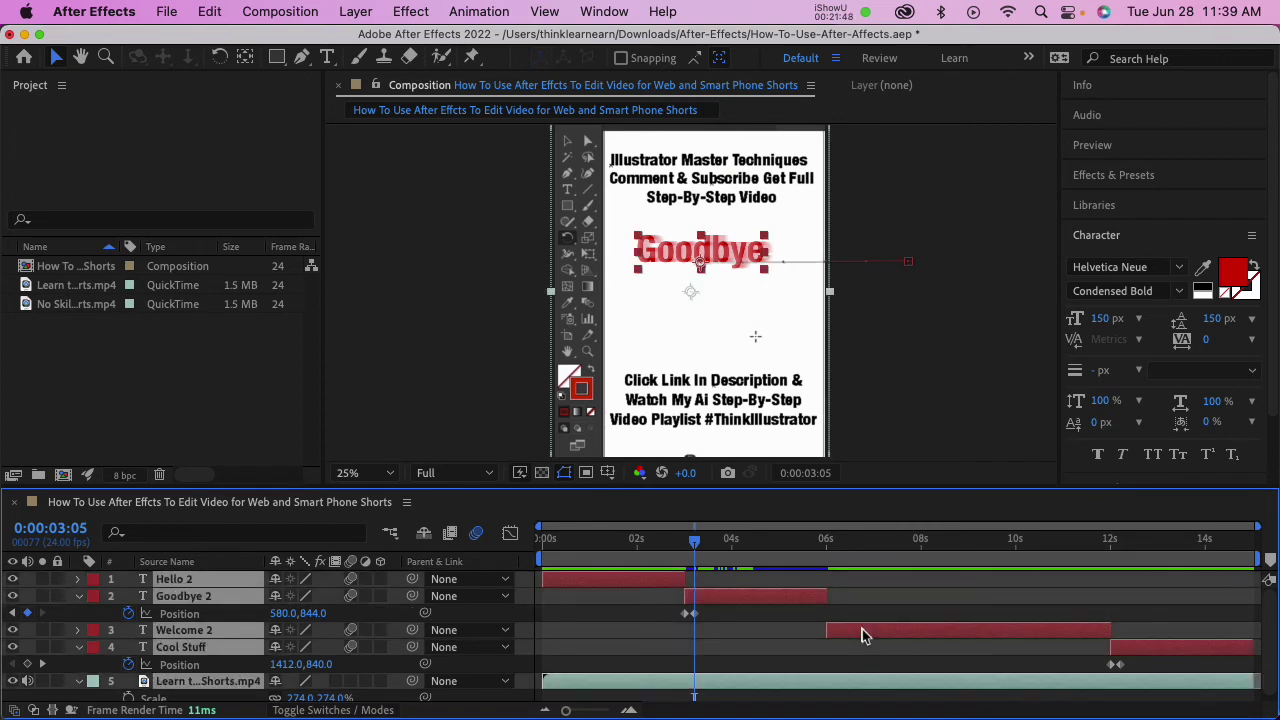
key(p)
click(654, 611)
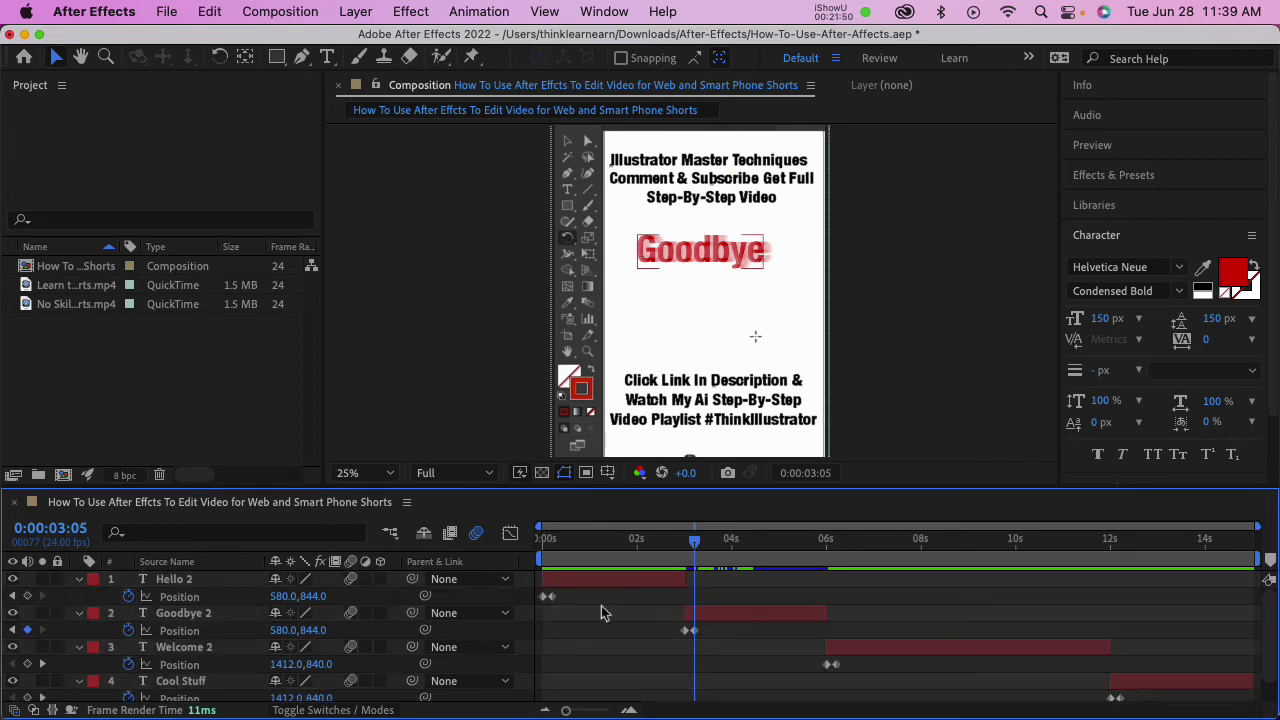
Preview the words from the composition's start and move the current time to Hello 2's second Position keyframe at 0:00:00:05.
drag(695, 541, 603, 541)
click(557, 553)
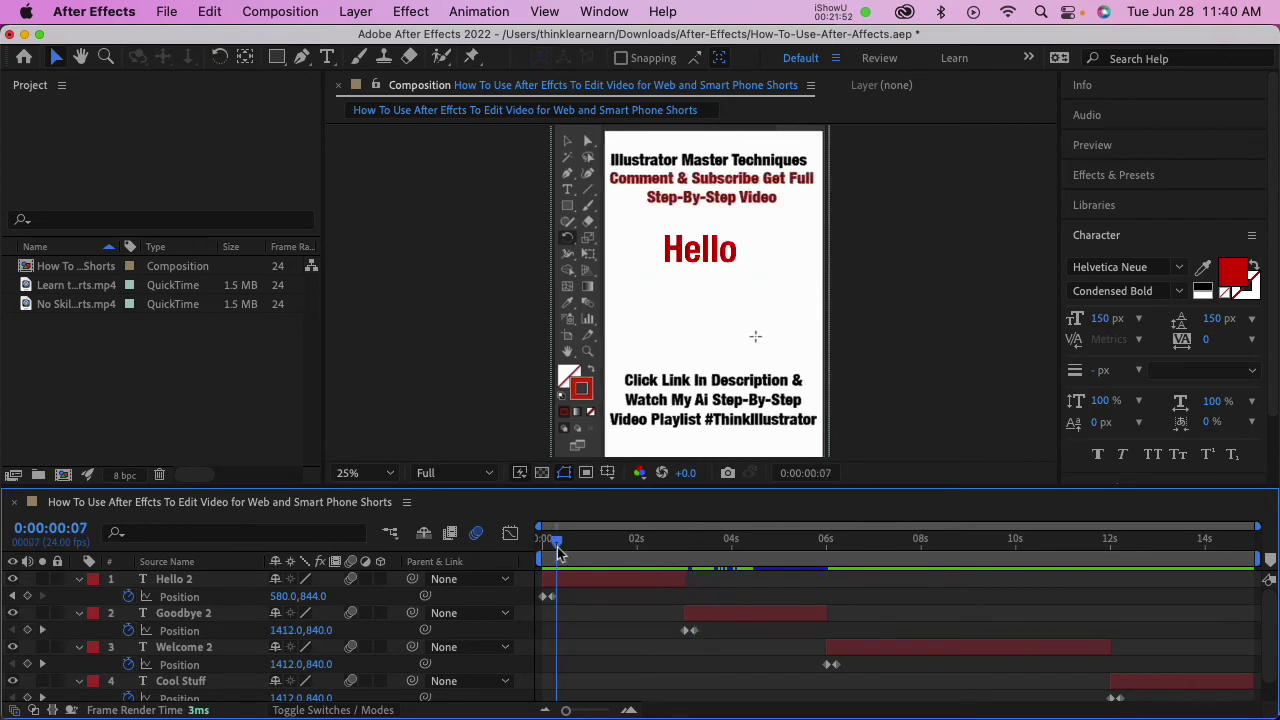
key(Home)
key(space)
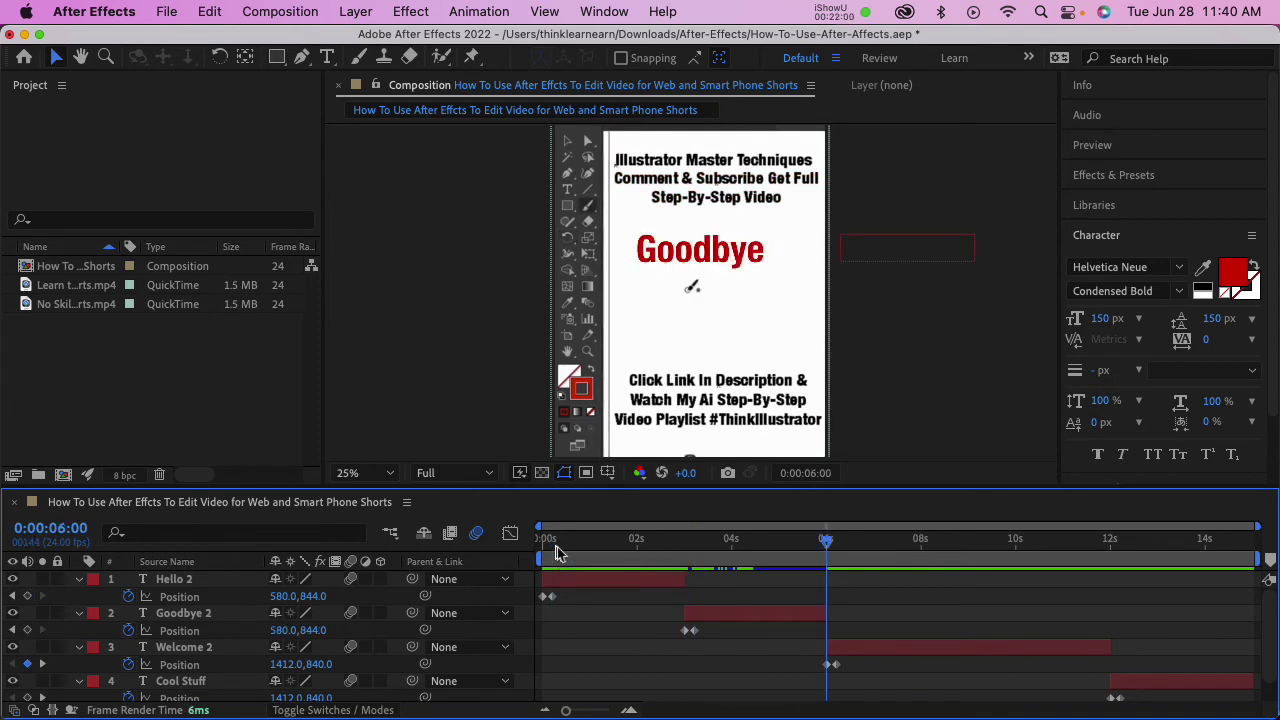
key(space)
key(j)
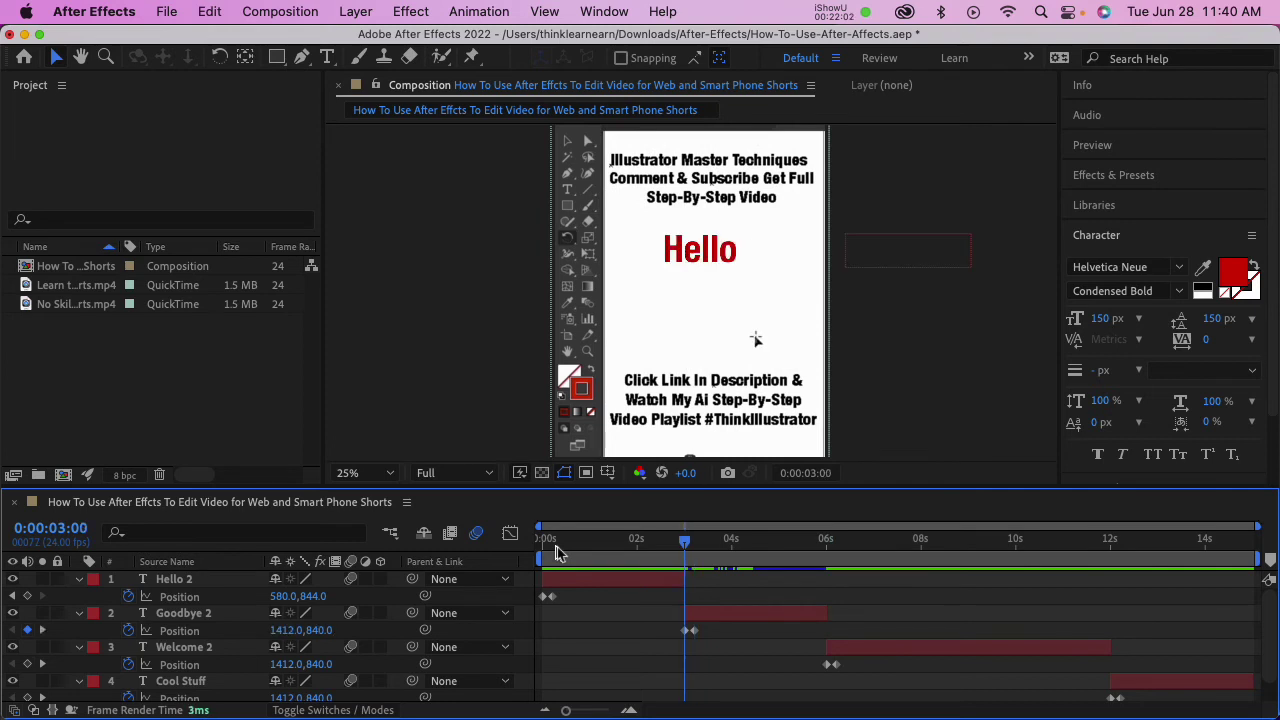
click(557, 552)
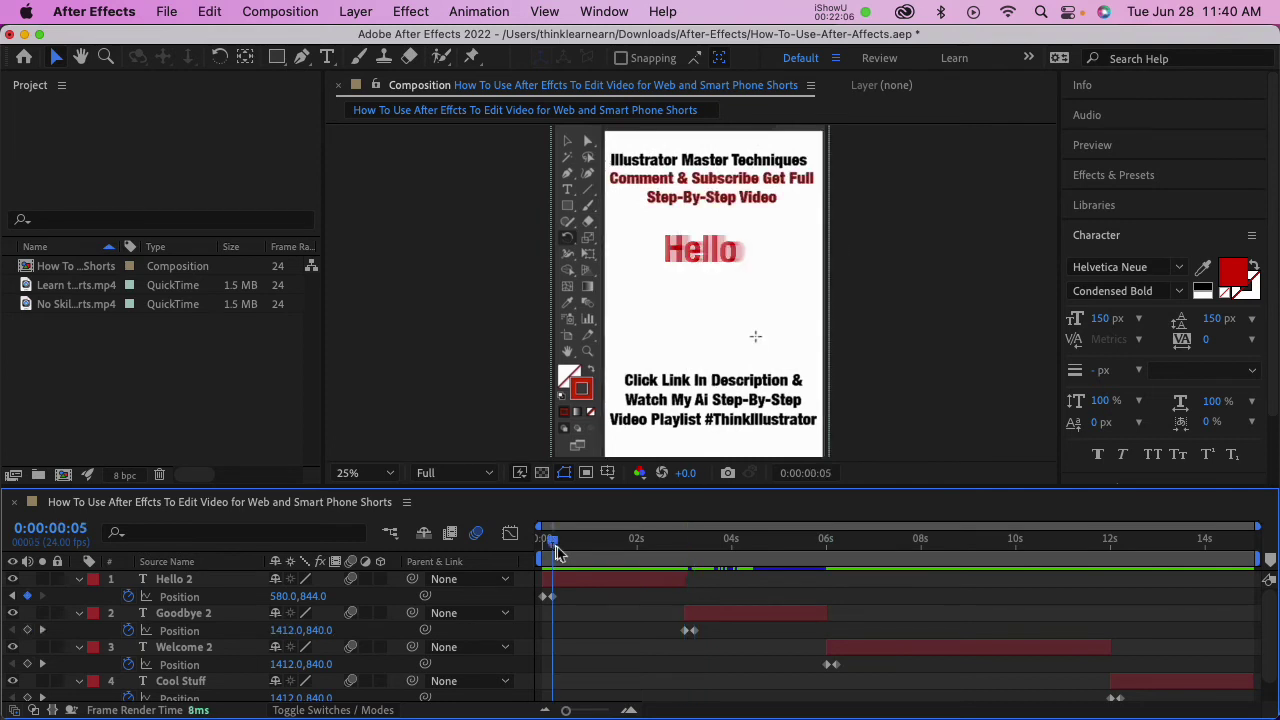
Move the current time one second past Goodbye 2's second Position keyframe, to 0:00:04:05.
key(k)
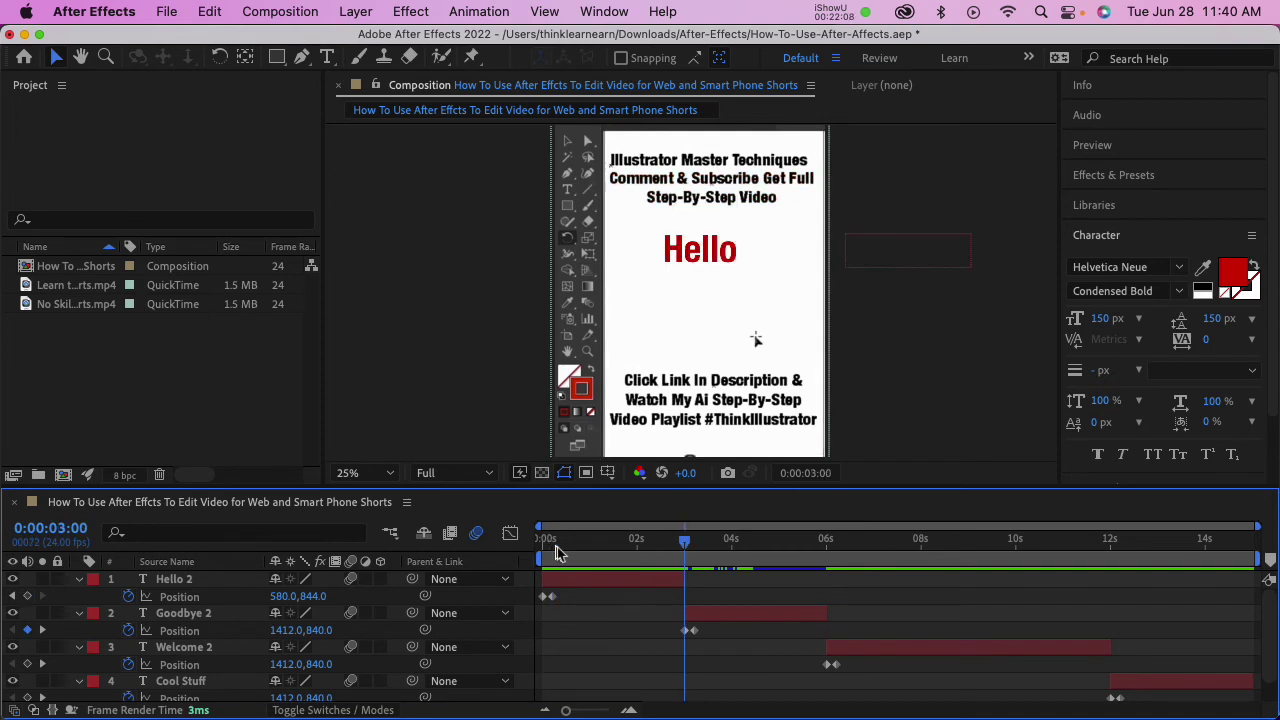
key(k)
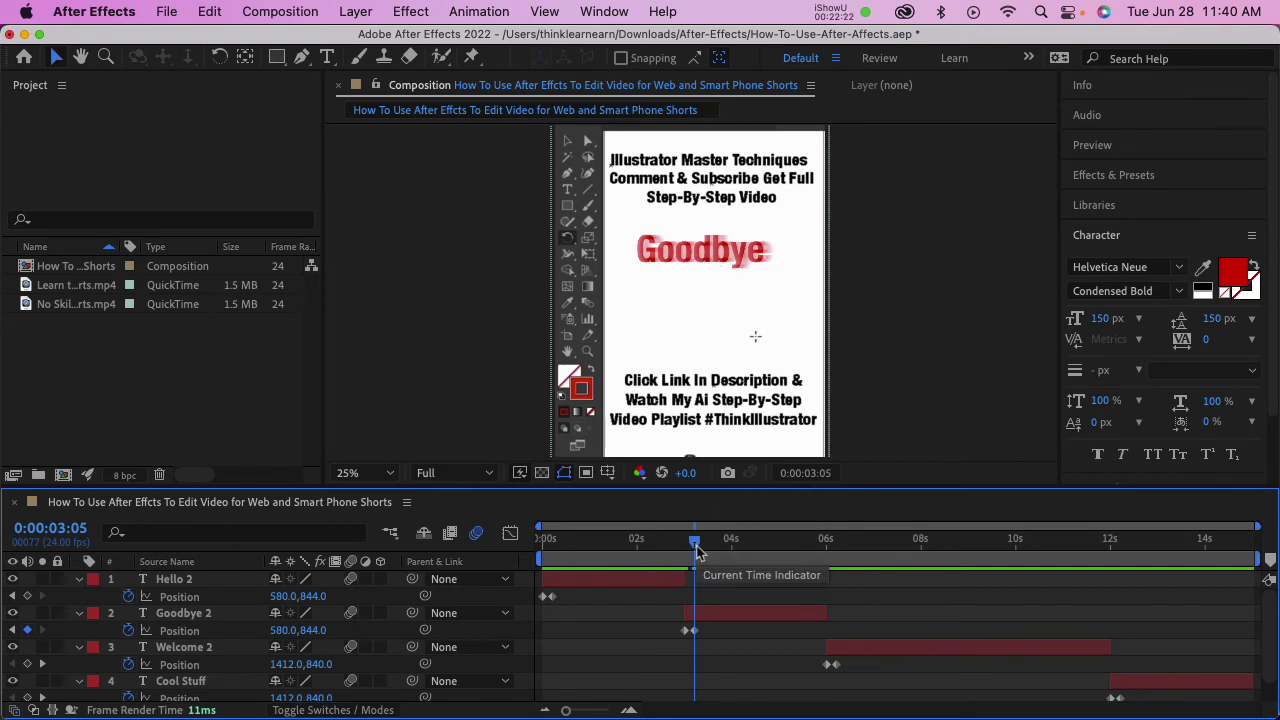
key(alt+shift+j)
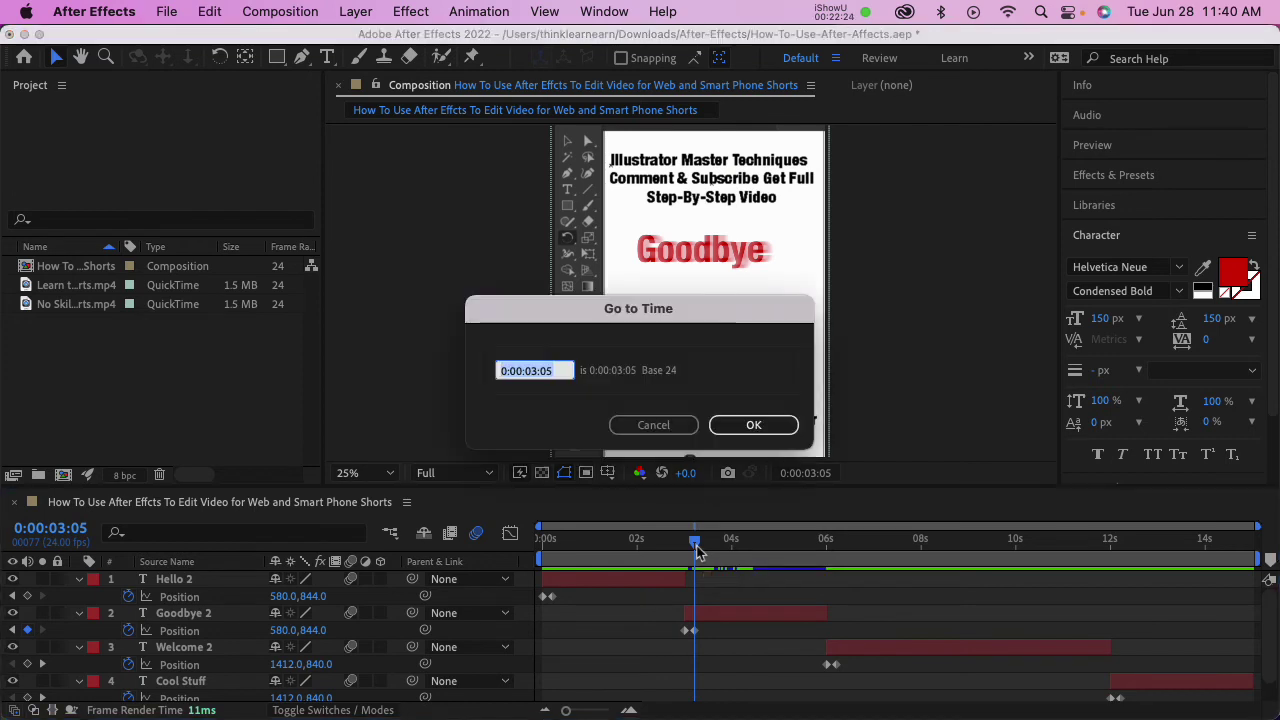
text(+)
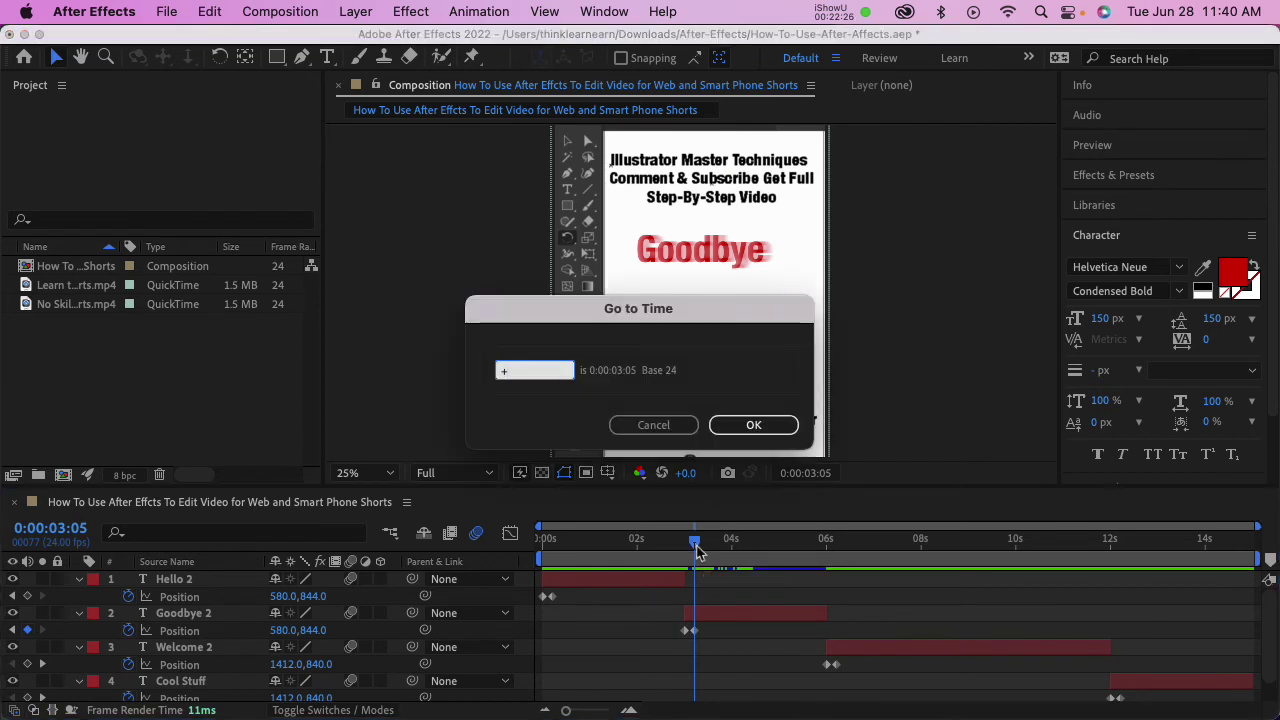
text(1.)
key(Return)
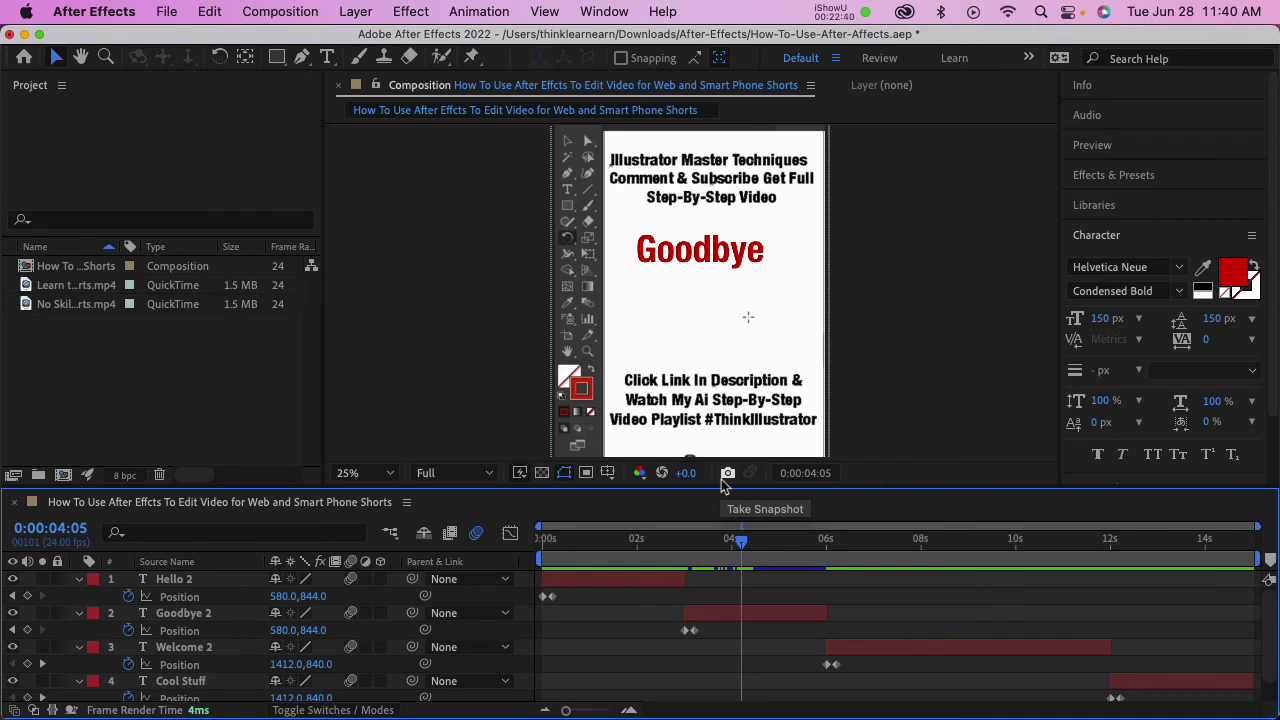
key(super+a)
key(alt+shift+r)
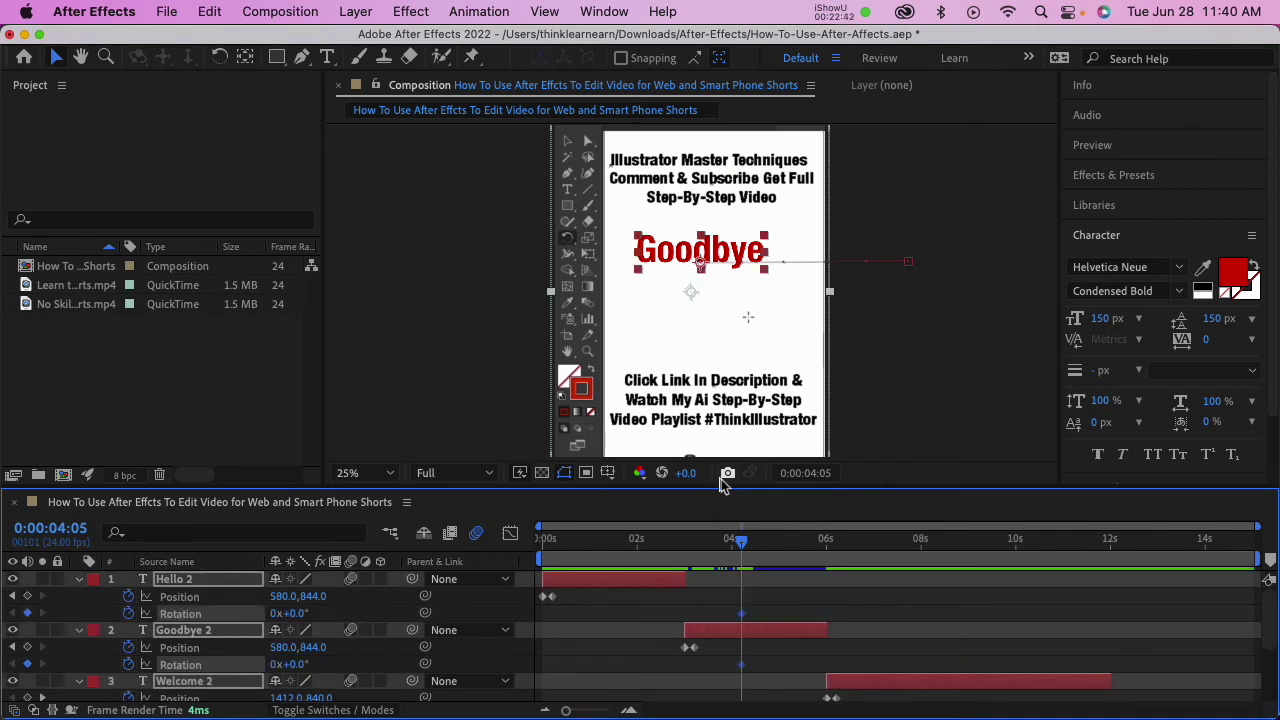
key(super+z)
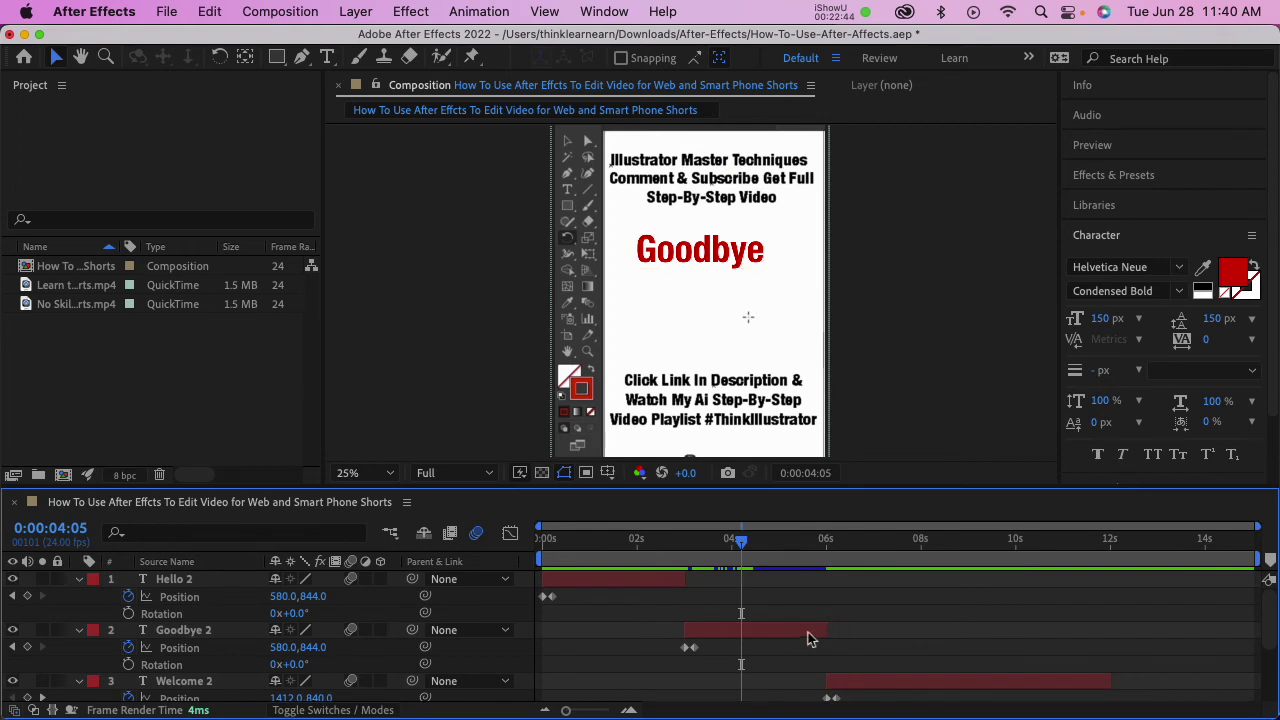
Add a Rotation keyframe to only the Goodbye 2 layer at 0:00:04:05.
click(769, 631)
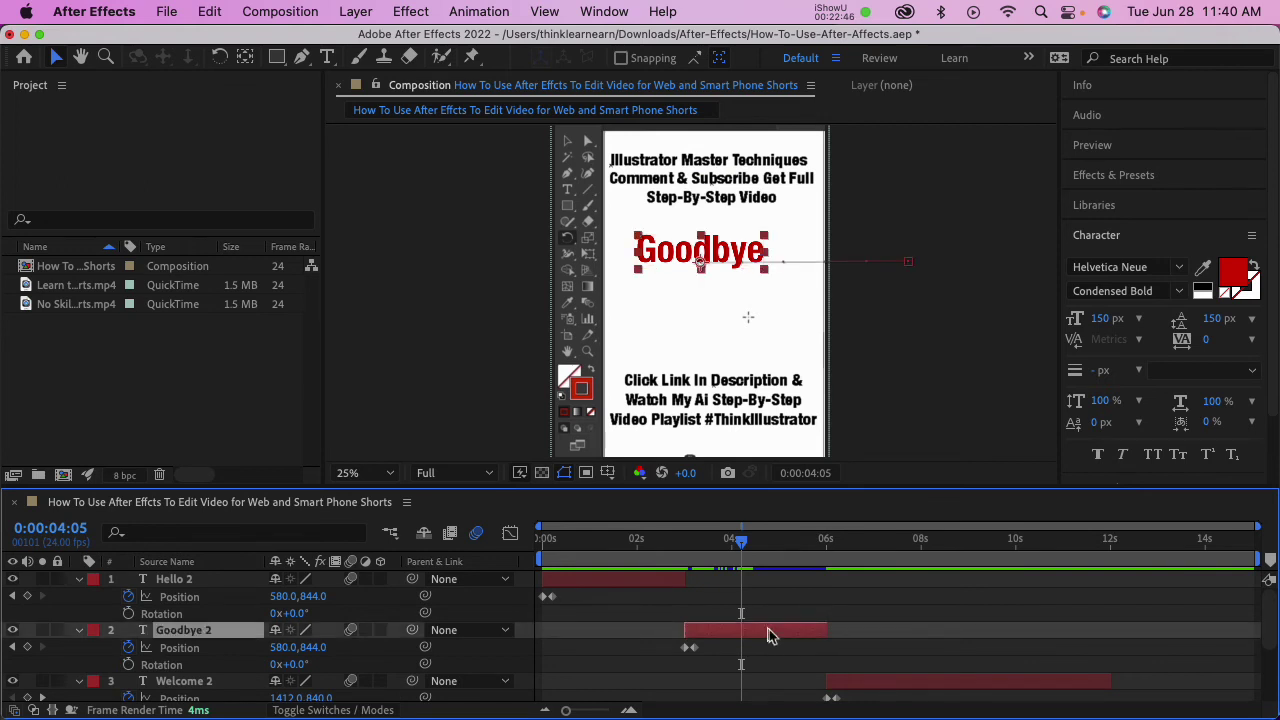
key(alt+shift+r)
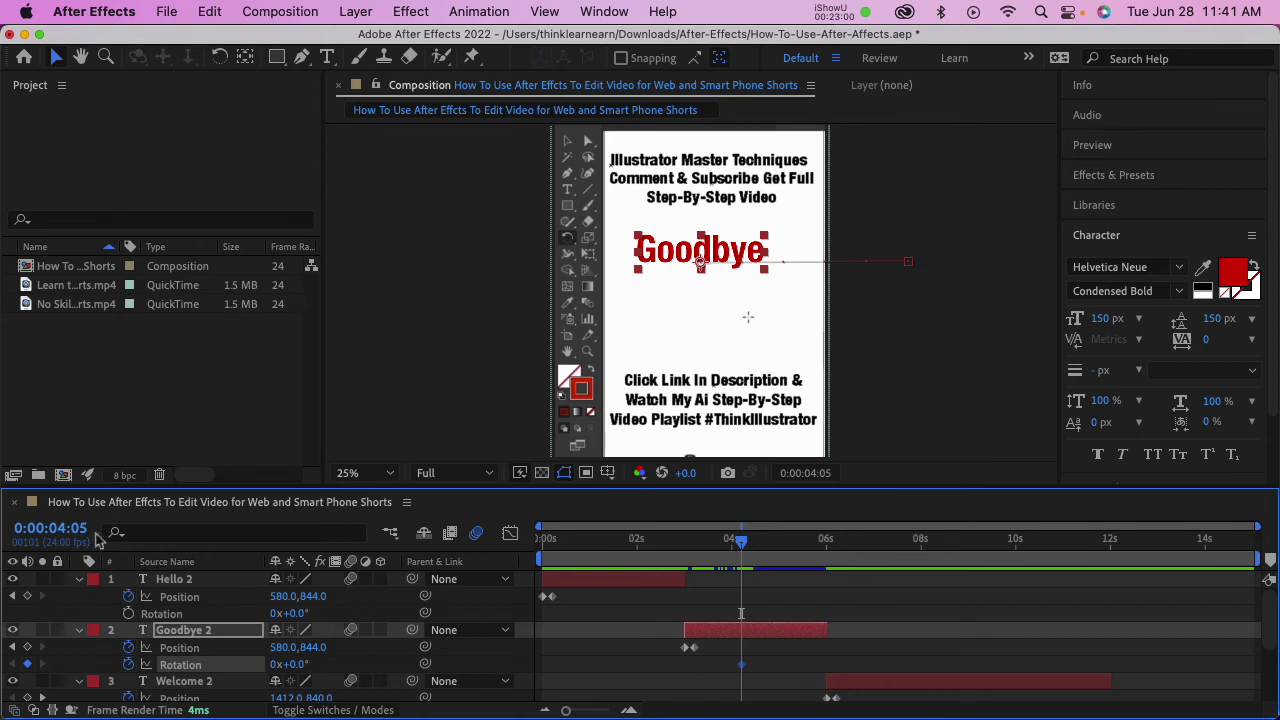
key(space)
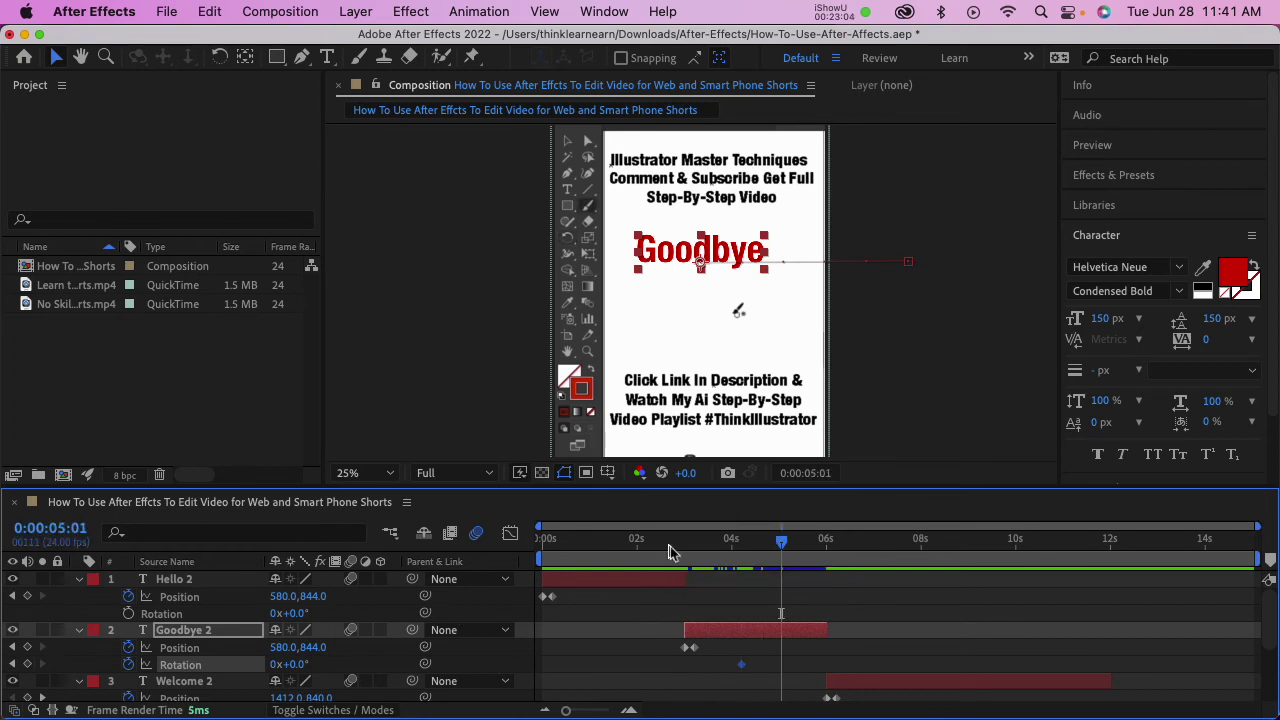
key(space)
key(super+z)
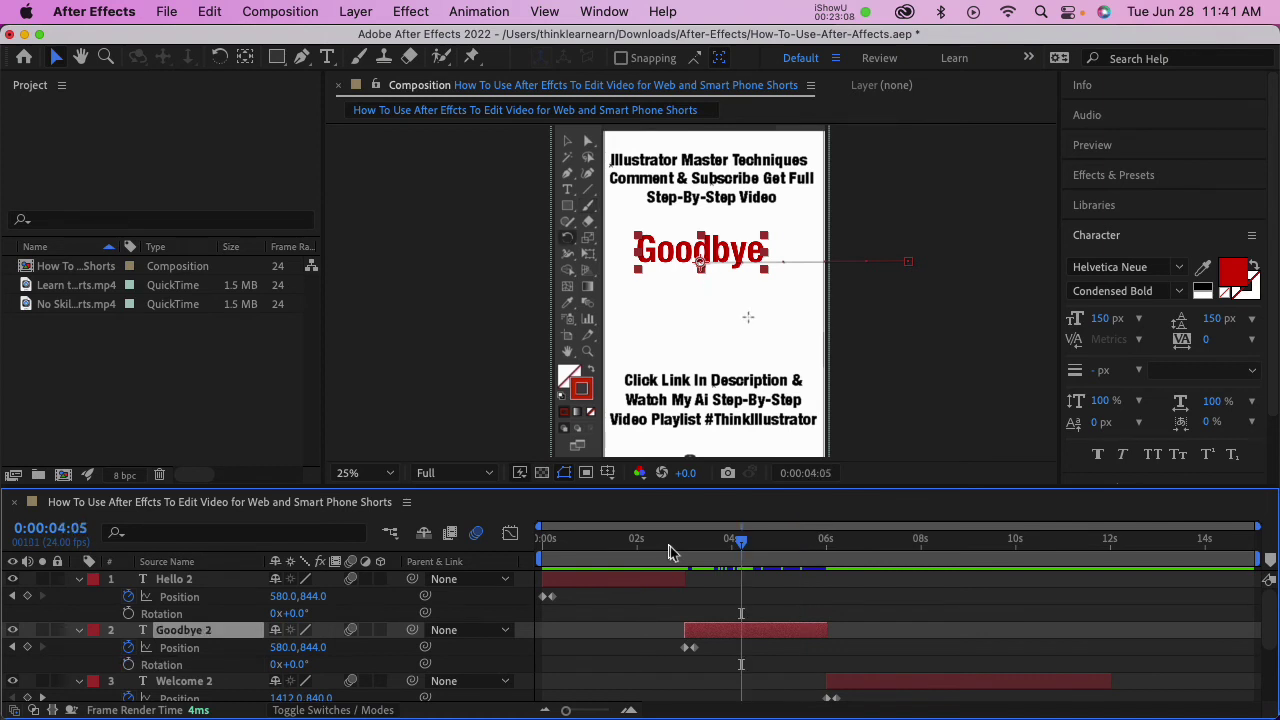
Set Goodbye 2's Rotation to 5 full turns at 0:00:04:10 and deselect the layer.
key(Page_Down)
key(Page_Down)
key(Page_Down)
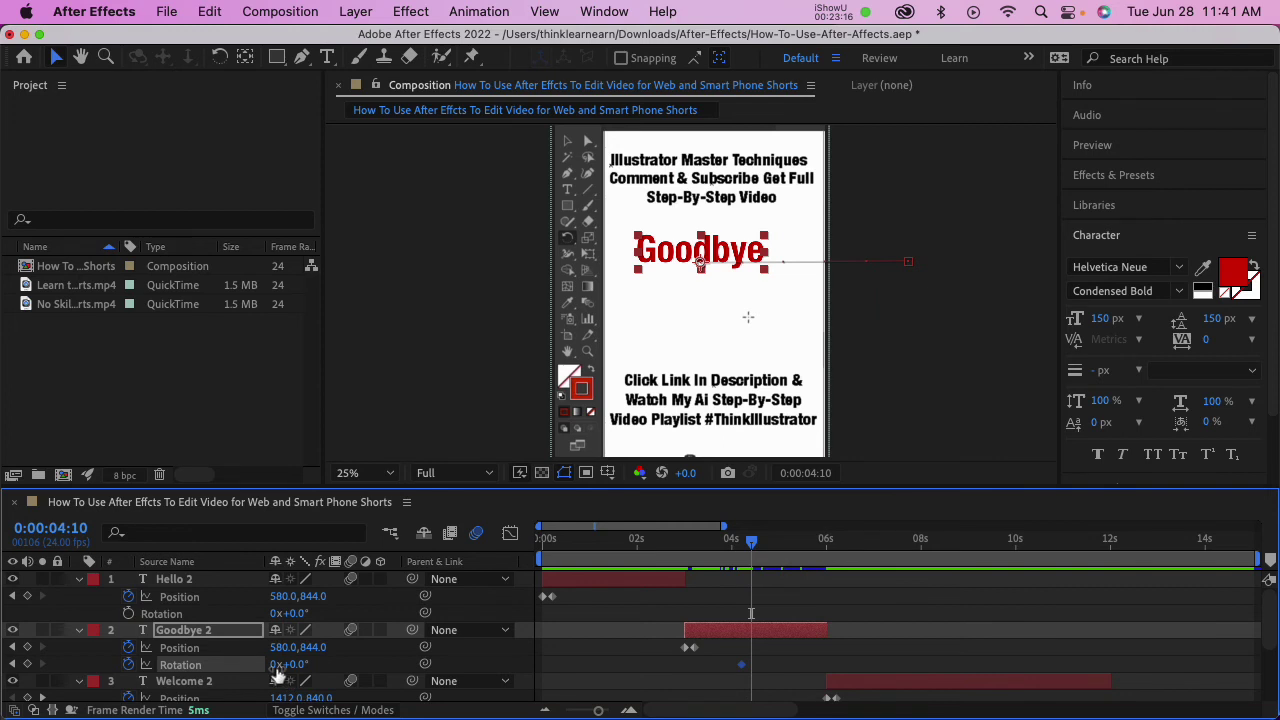
click(274, 665)
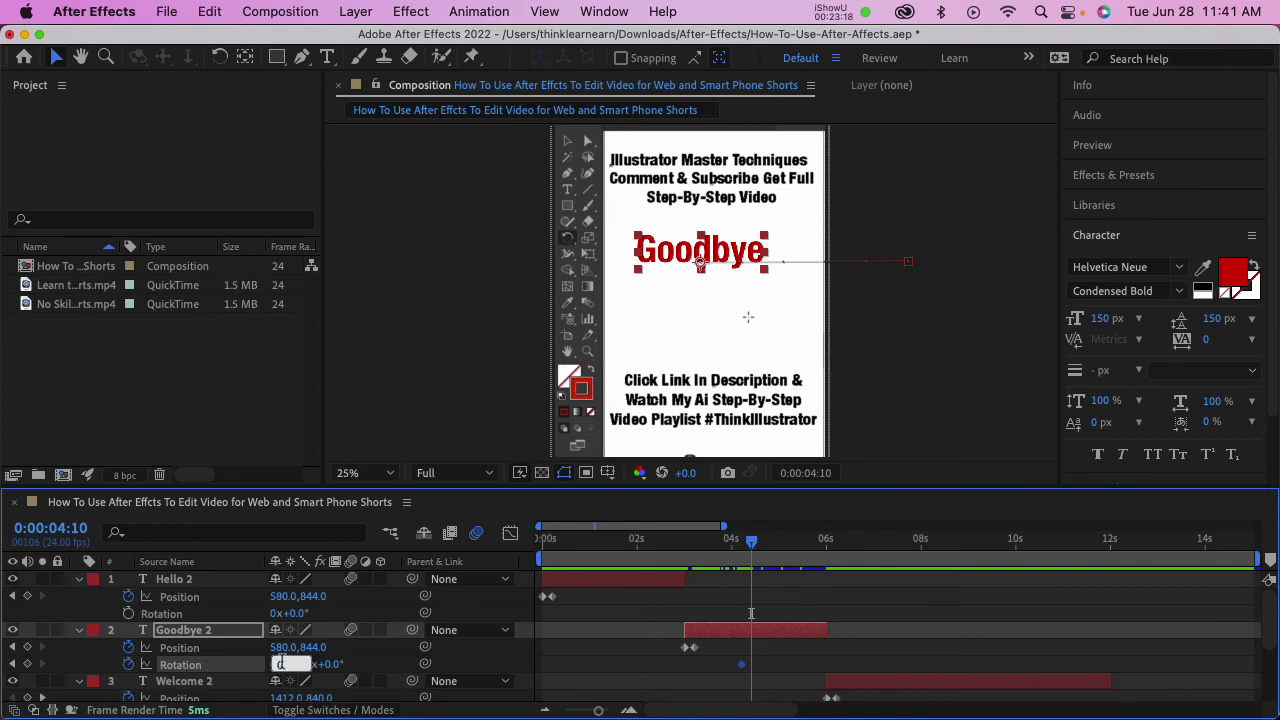
text(5)
key(Return)
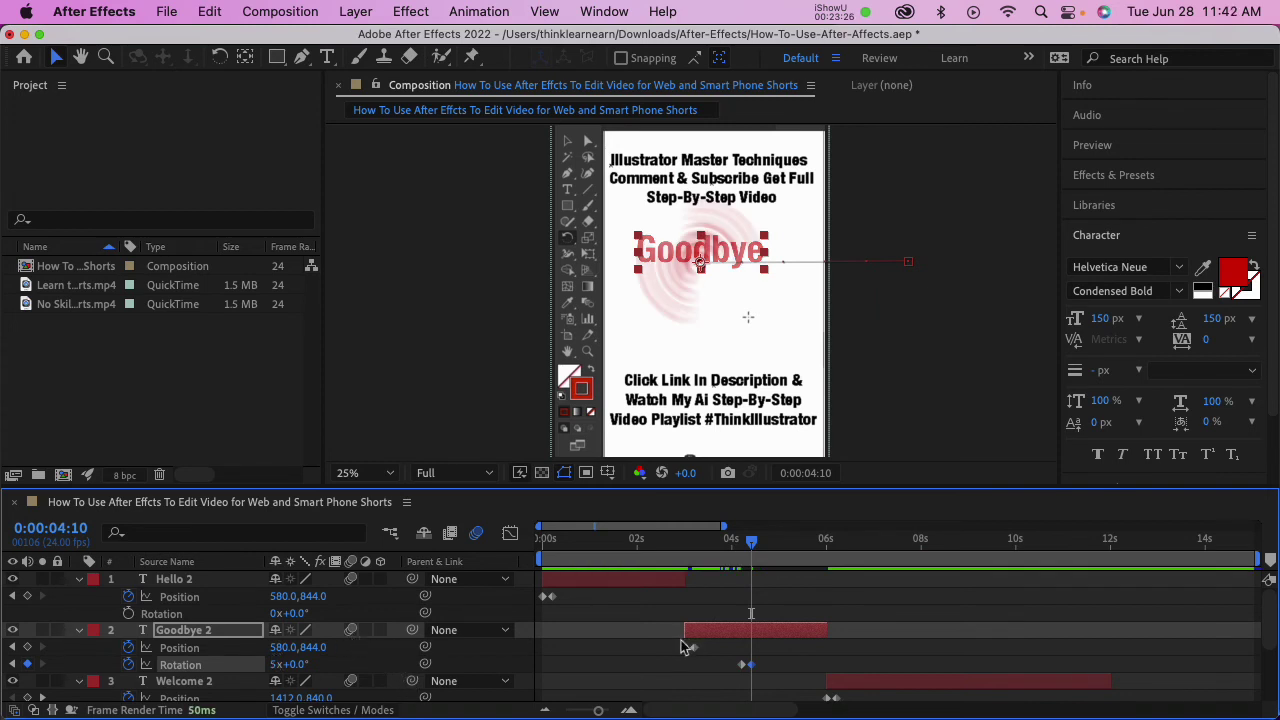
click(886, 373)
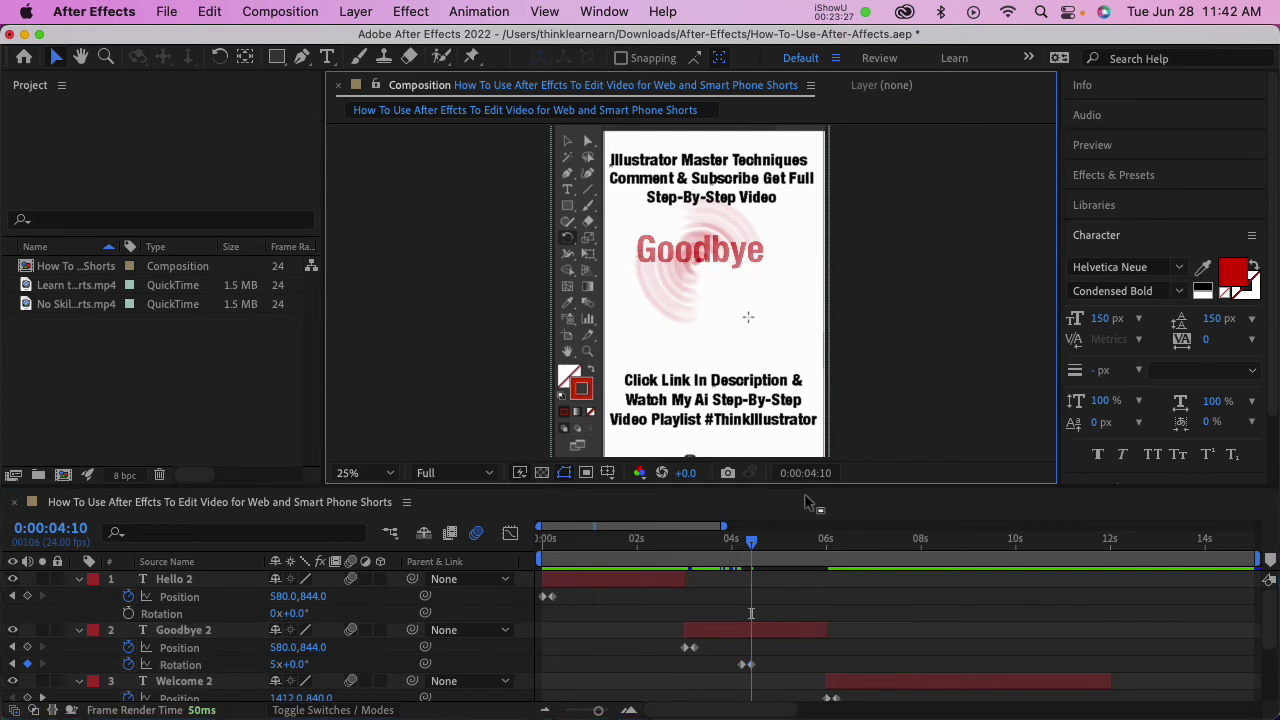
Preview the Goodbye 2 layer's slide and spin from its in point.
click(790, 633)
key(i)
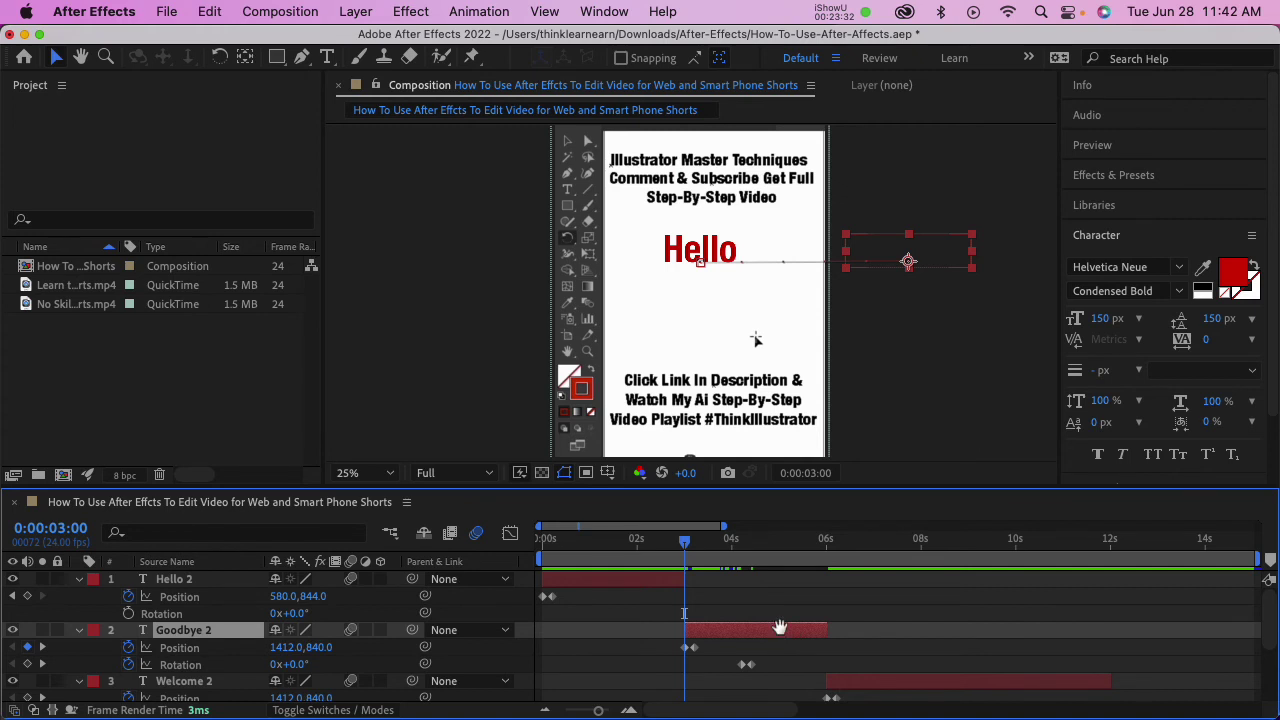
key(space)
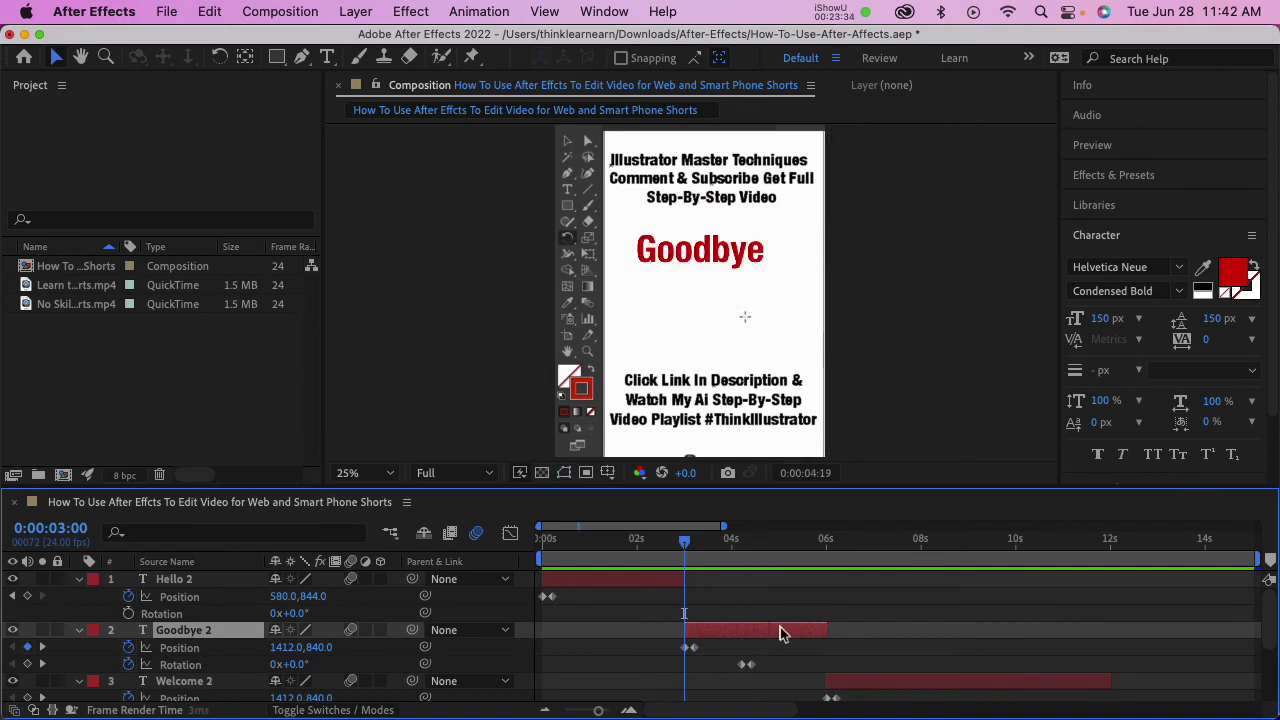
key(space)
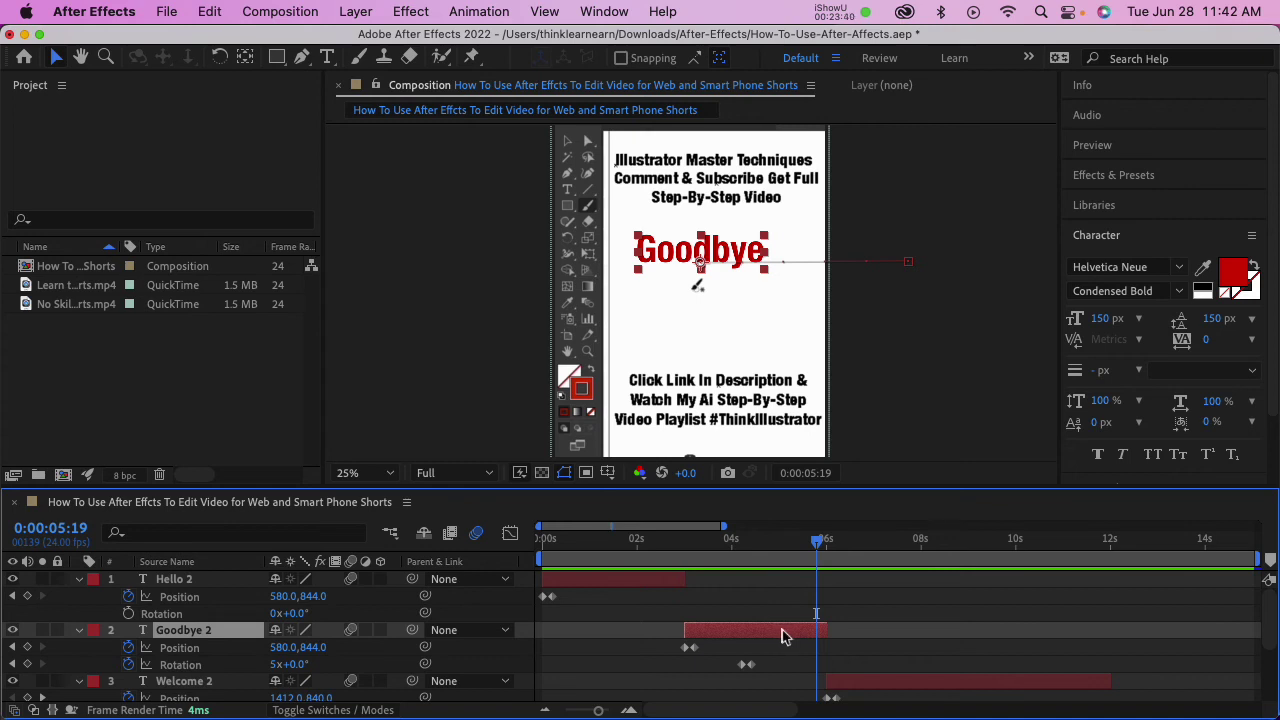
Move Goodbye 2's second Rotation keyframe from 0:00:04:10 to about 0:00:04:21 to lengthen the spin.
key(j)
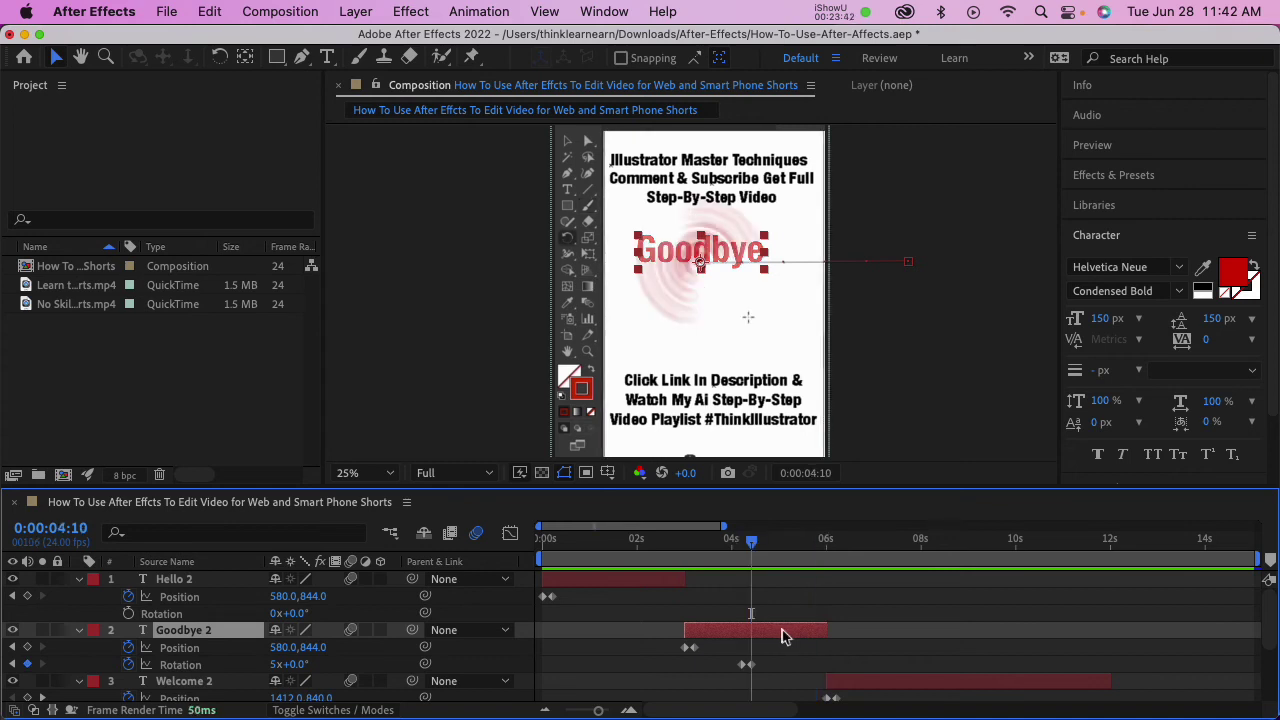
click(755, 668)
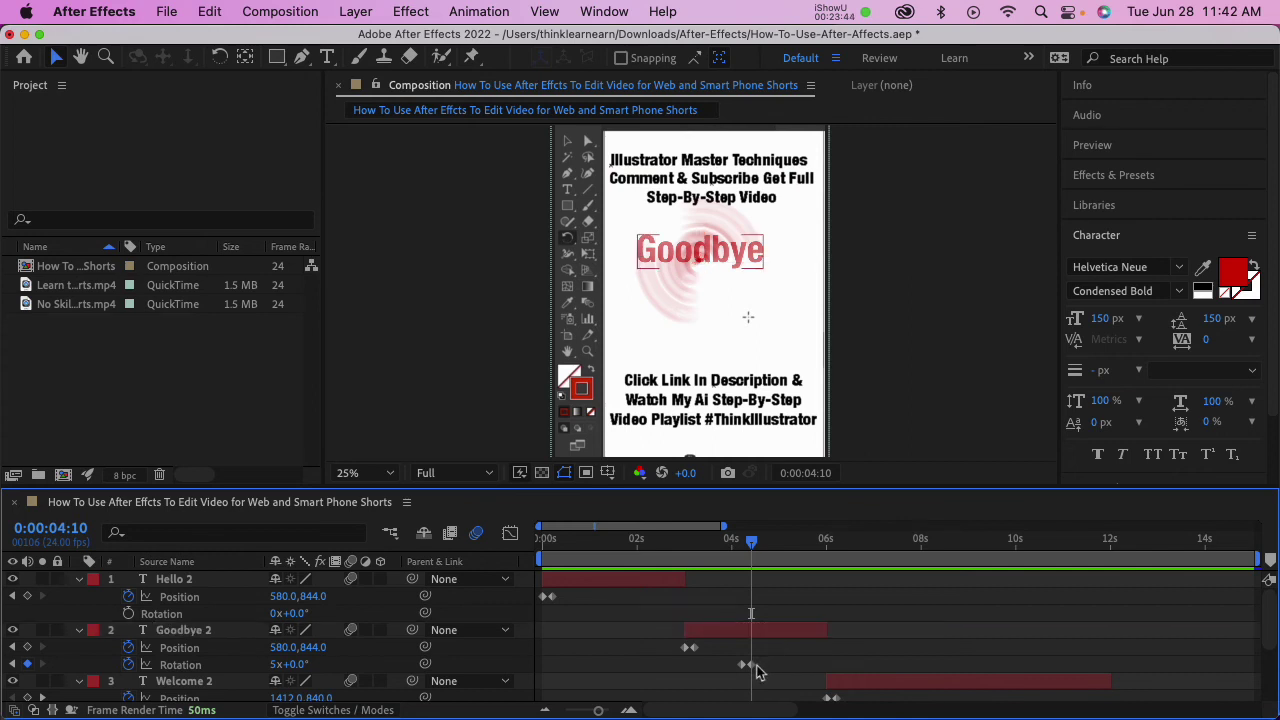
drag(751, 665, 778, 670)
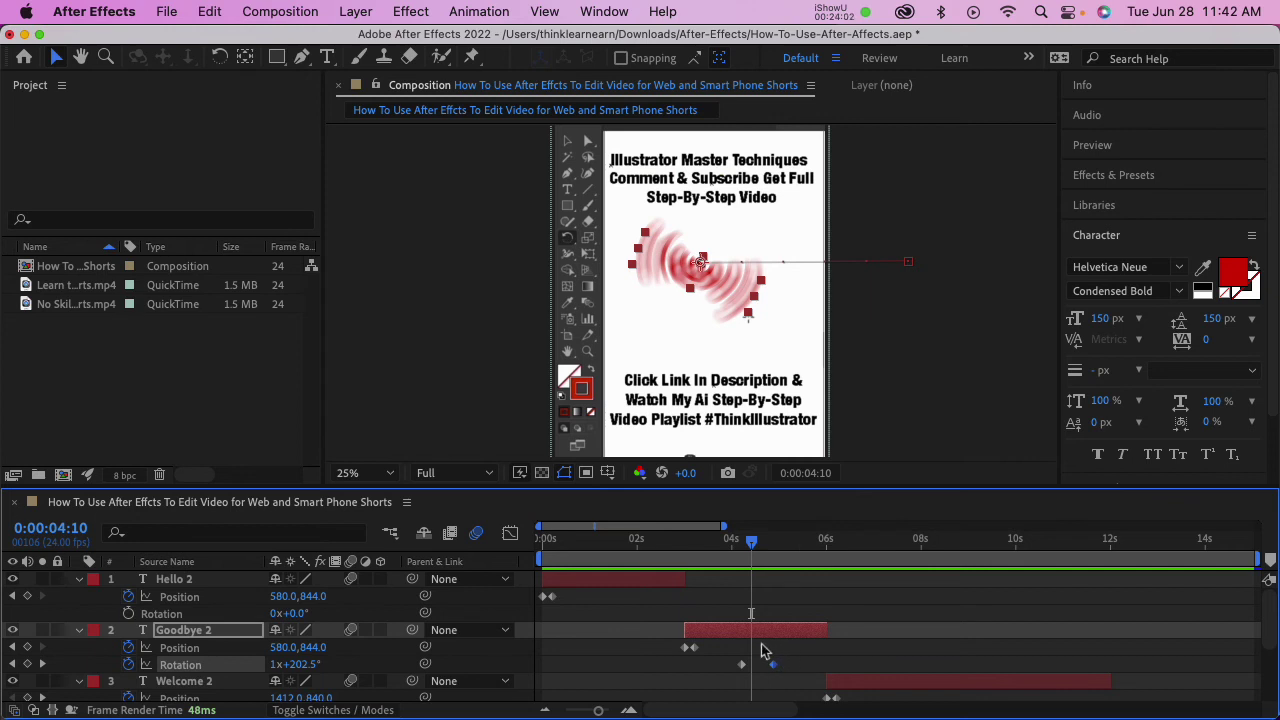
Try to move the Goodbye text down to about 584, 1024 at 0:00:04:00 and preview the motion.
drag(752, 545, 731, 545)
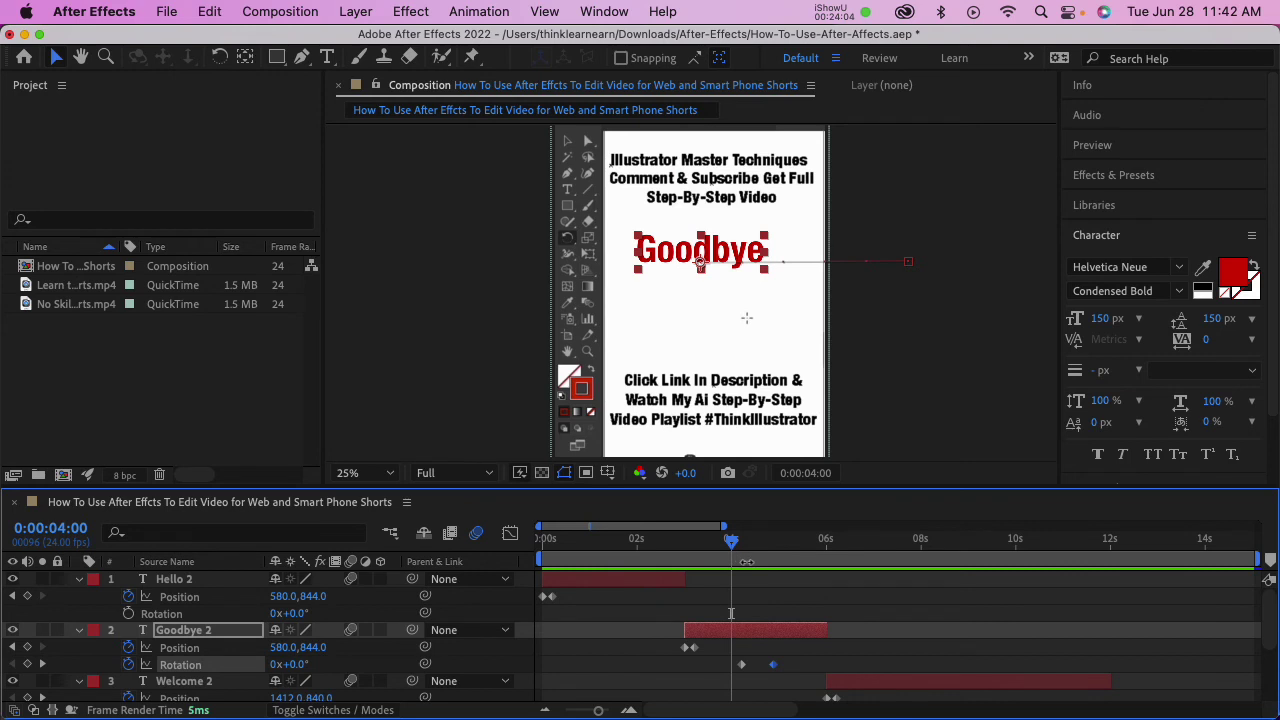
drag(662, 260, 664, 304)
click(711, 554)
drag(733, 550, 692, 558)
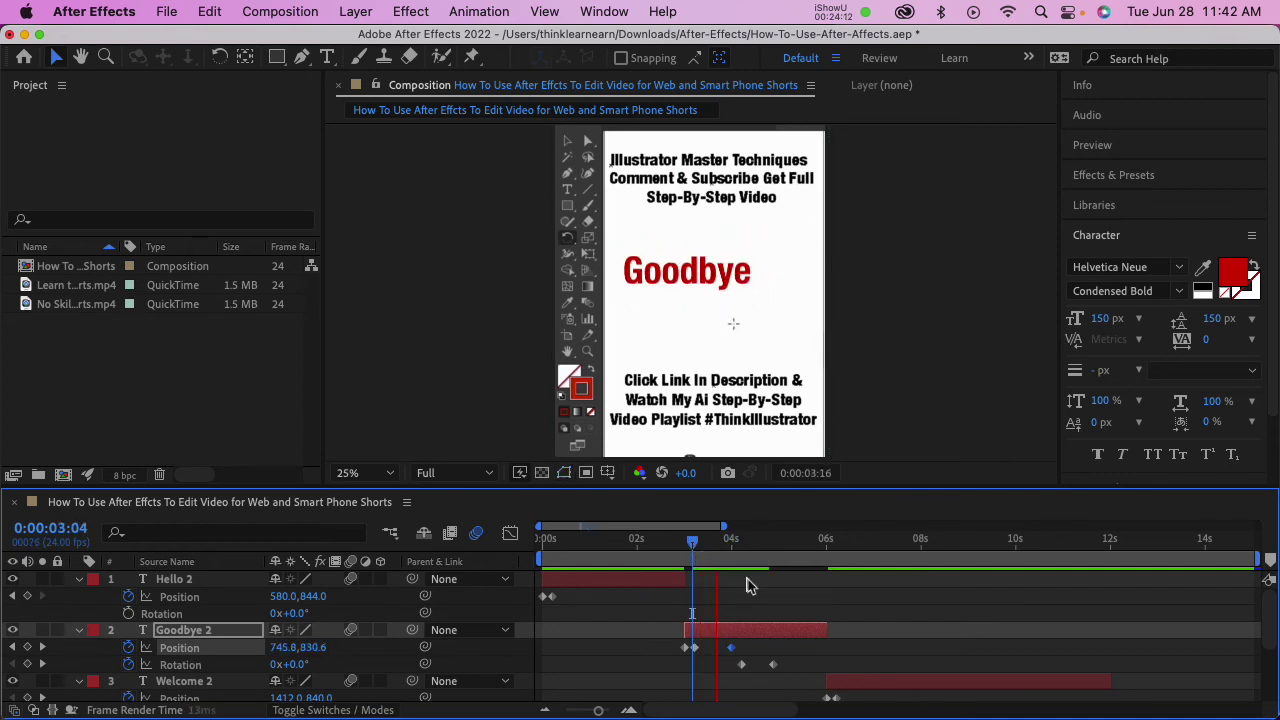
key(space)
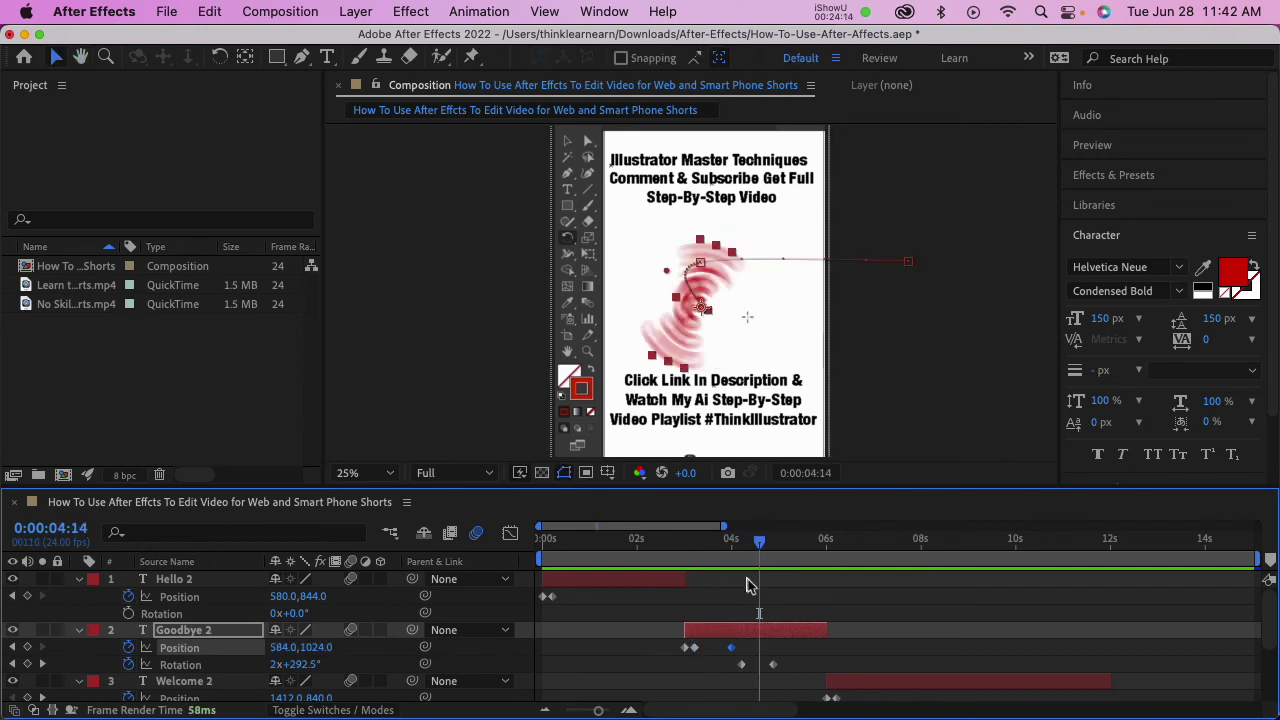
key(j)
key(j)
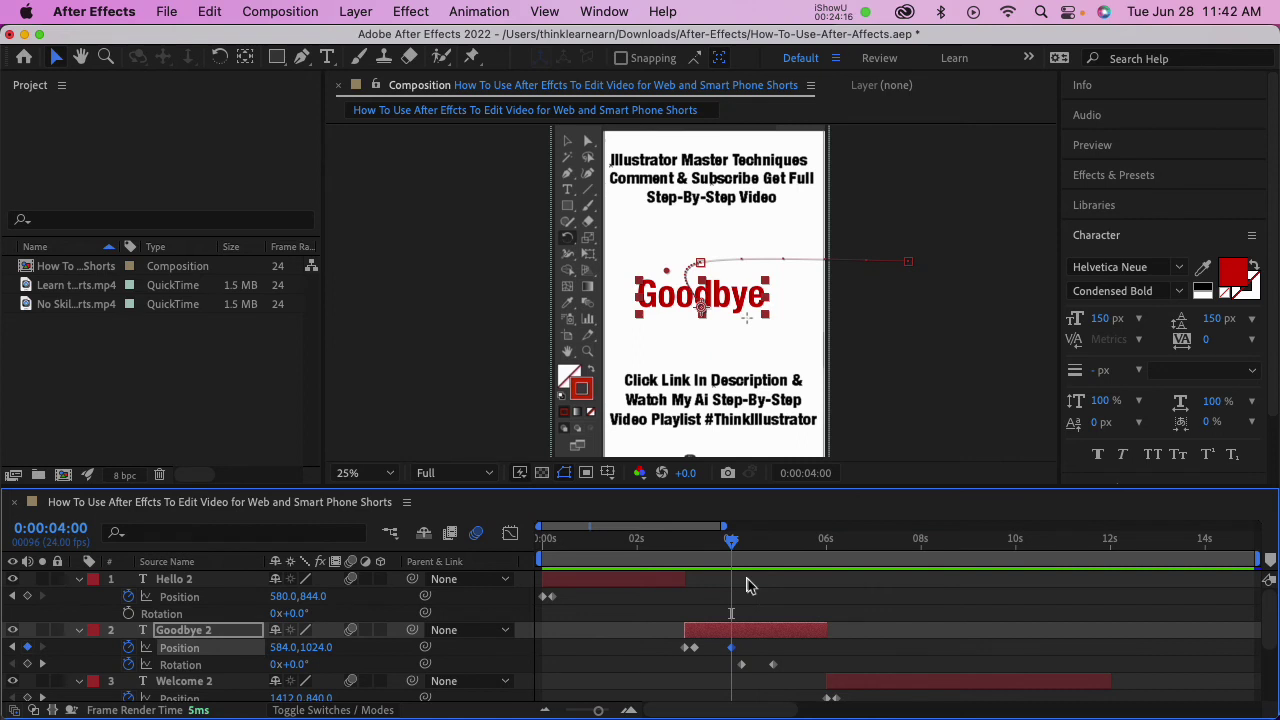
key(super+z)
Move the Goodbye text down to 580, 1016 at its second Position keyframe, 0:00:03:05, and preview the layer from its in point.
key(j)
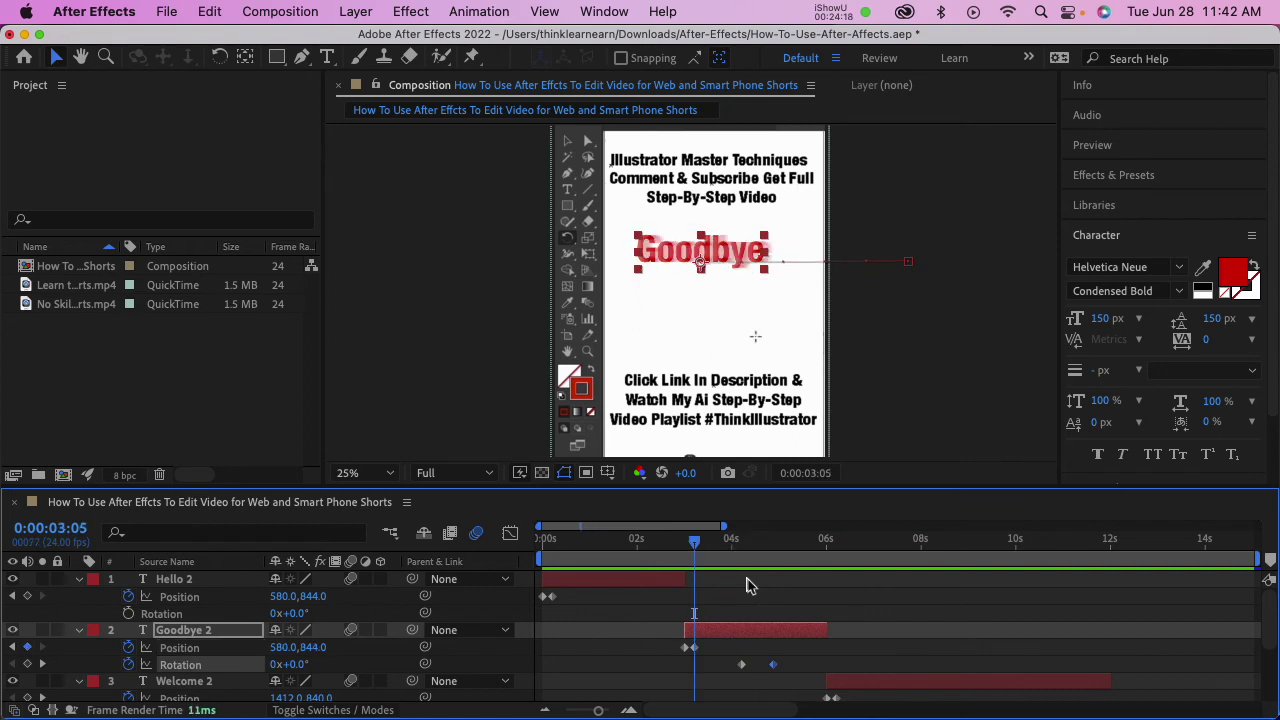
drag(689, 252, 713, 361)
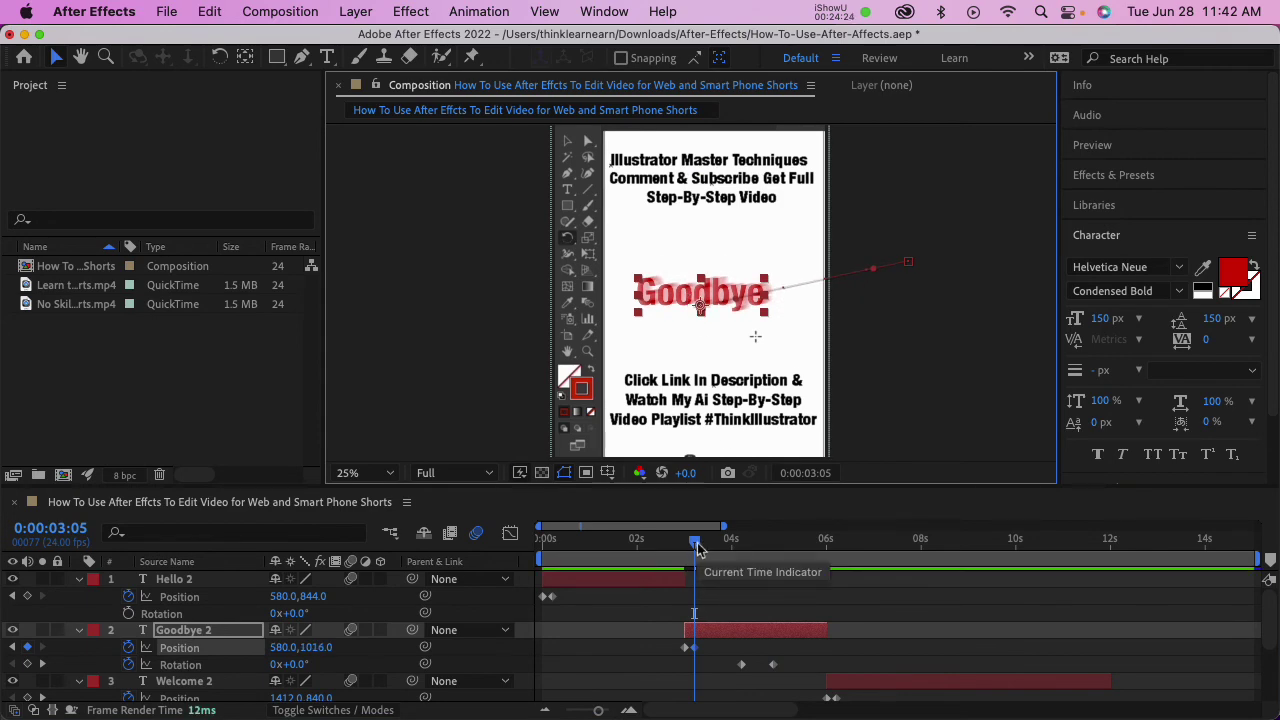
click(715, 633)
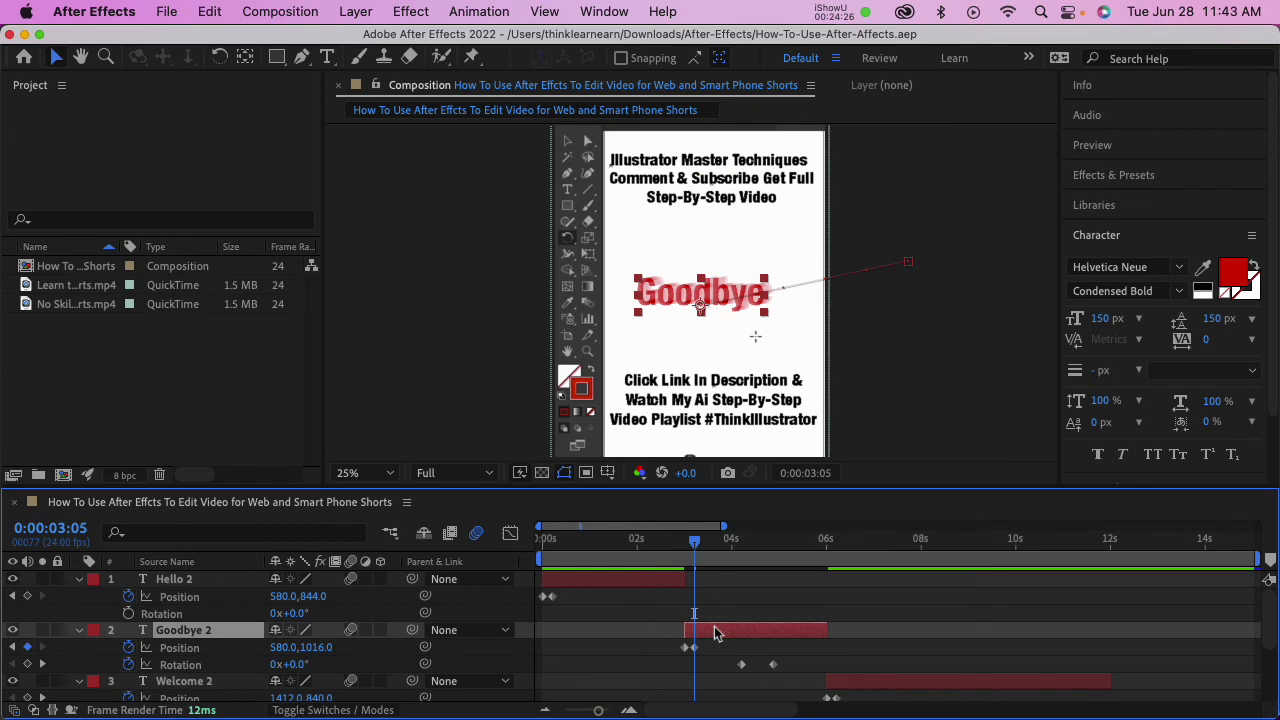
key(i)
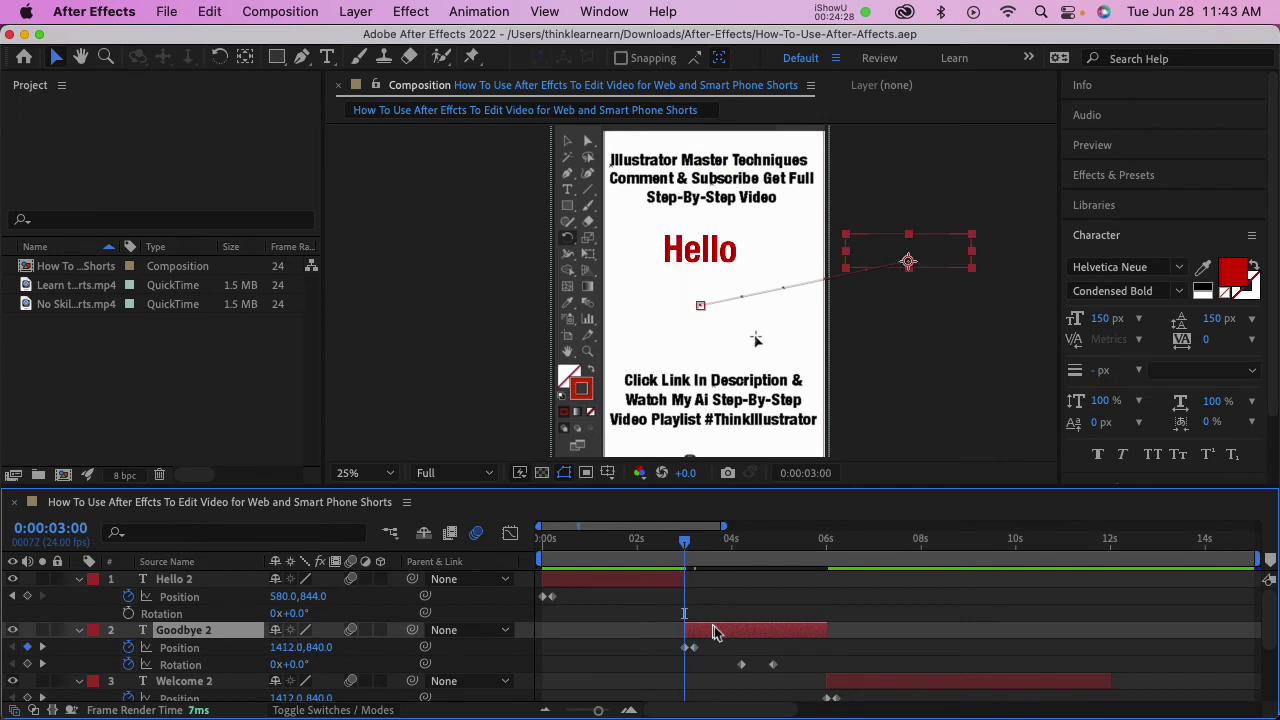
key(space)
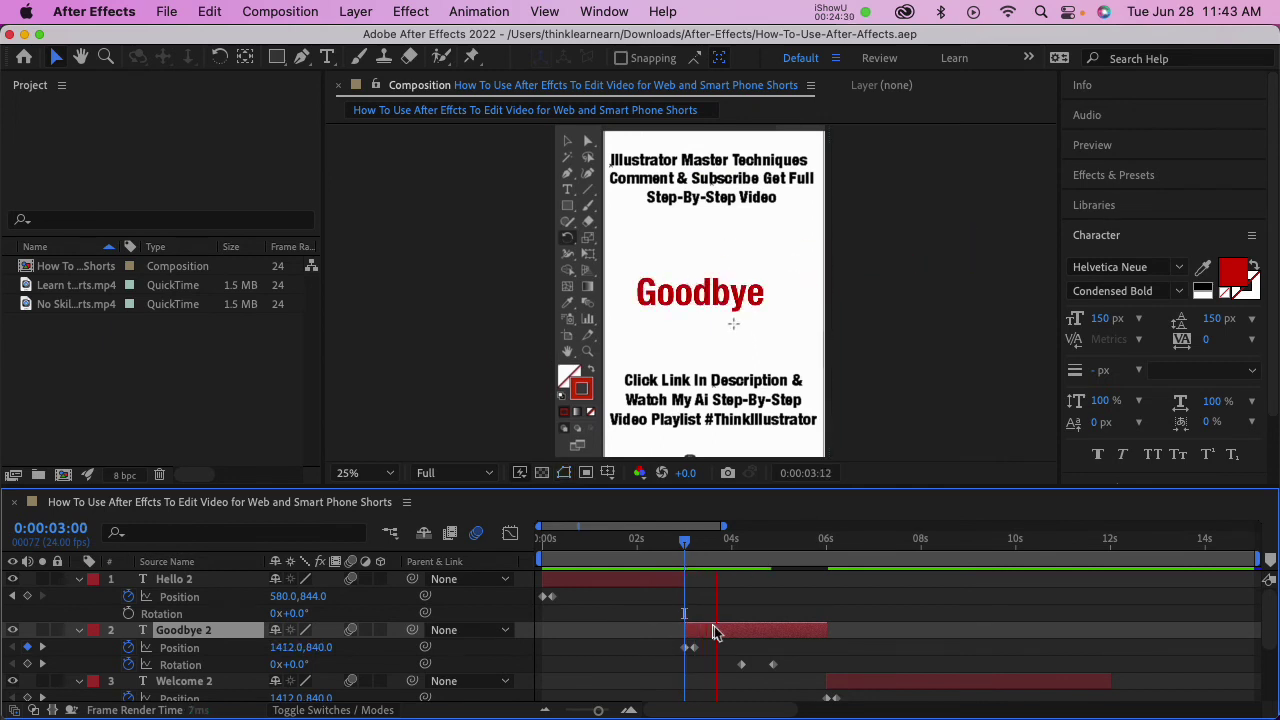
key(space)
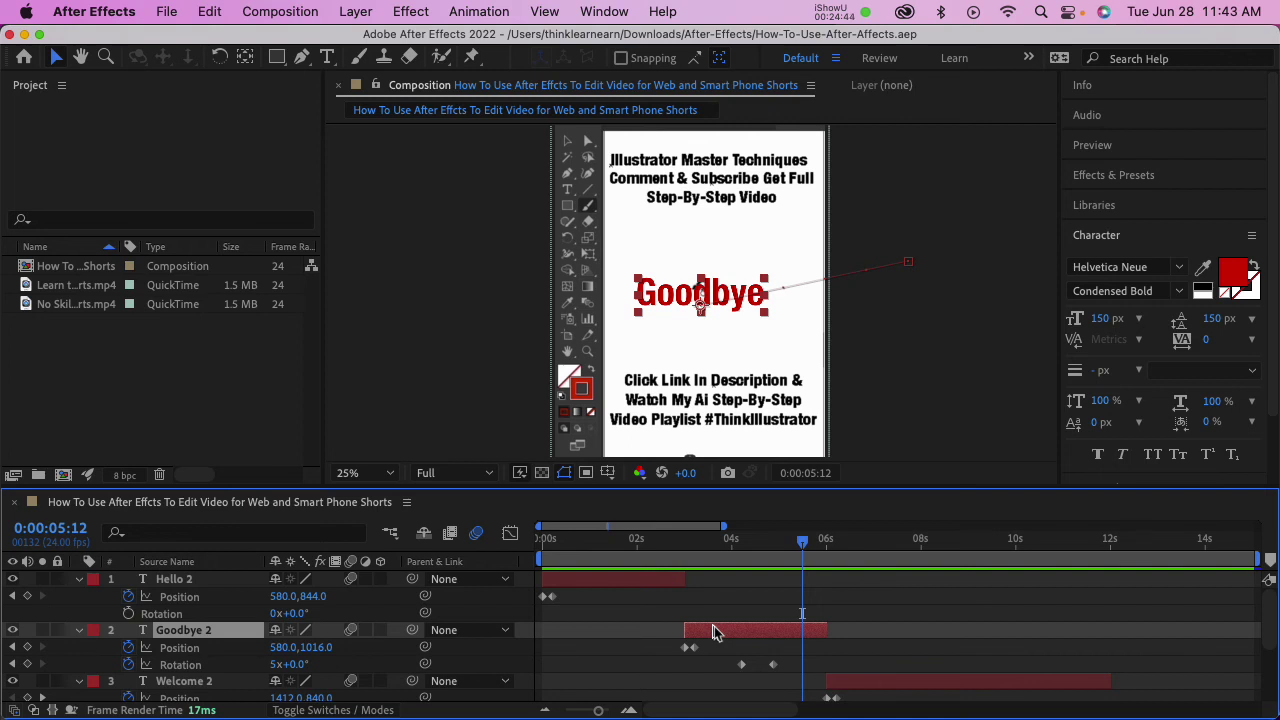
Set the work area to span the Goodbye 2 layer, from 0:00:03:00 to 0:00:06:00.
key(i)
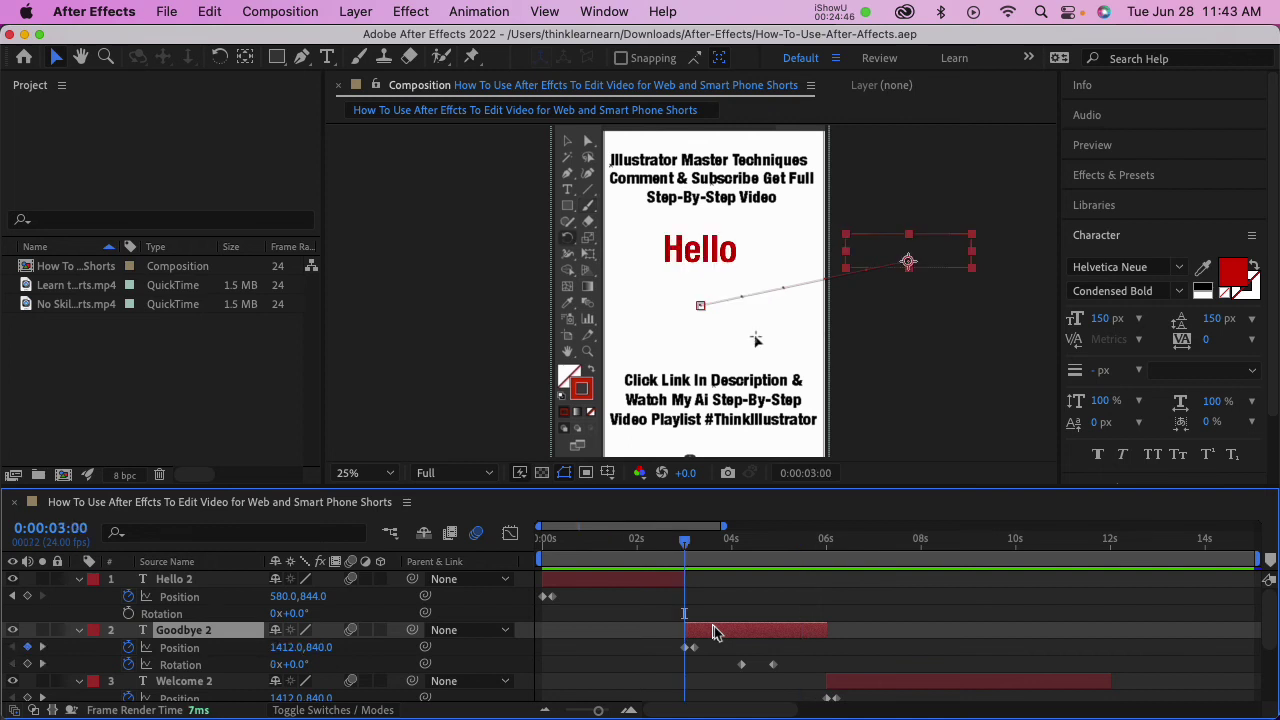
key(b)
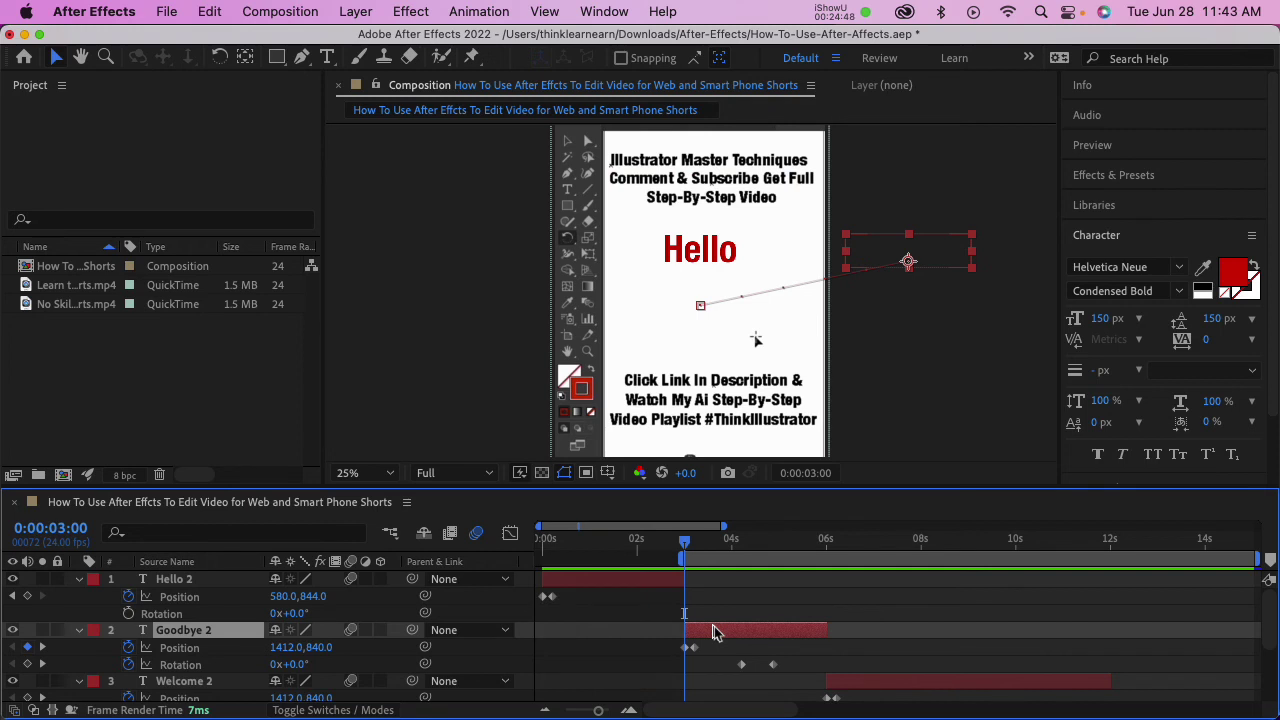
key(o)
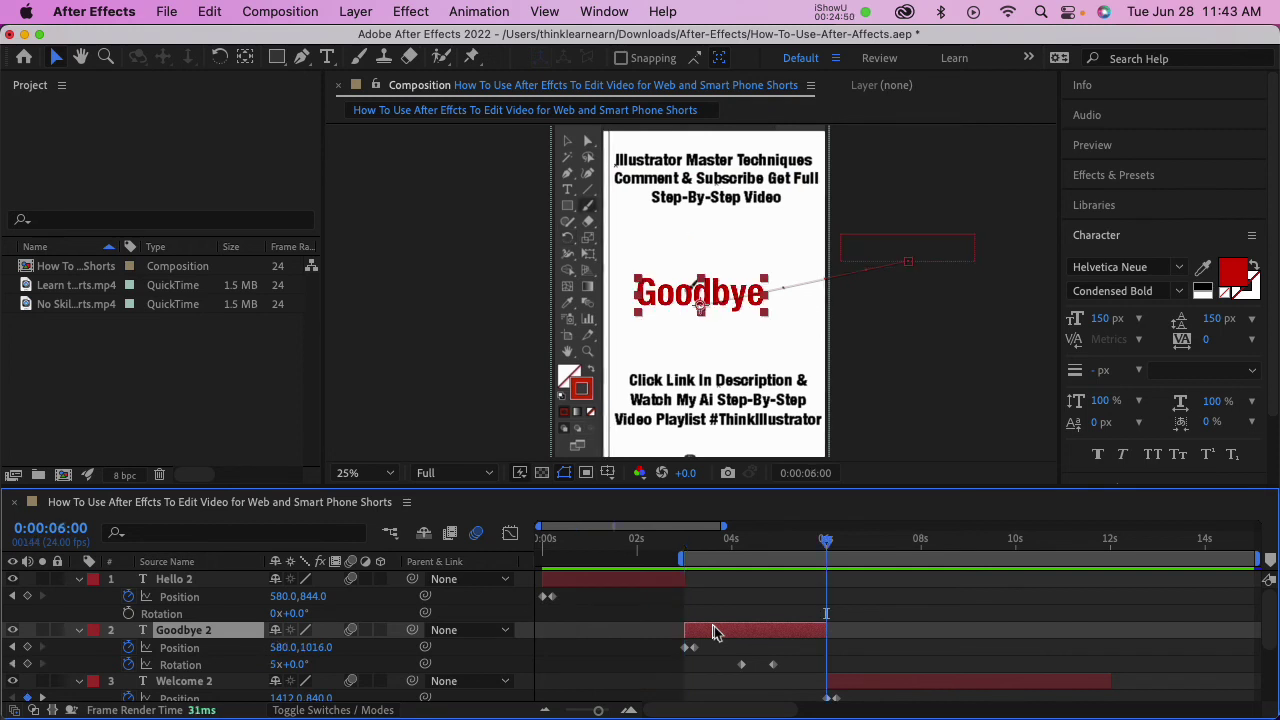
key(n)
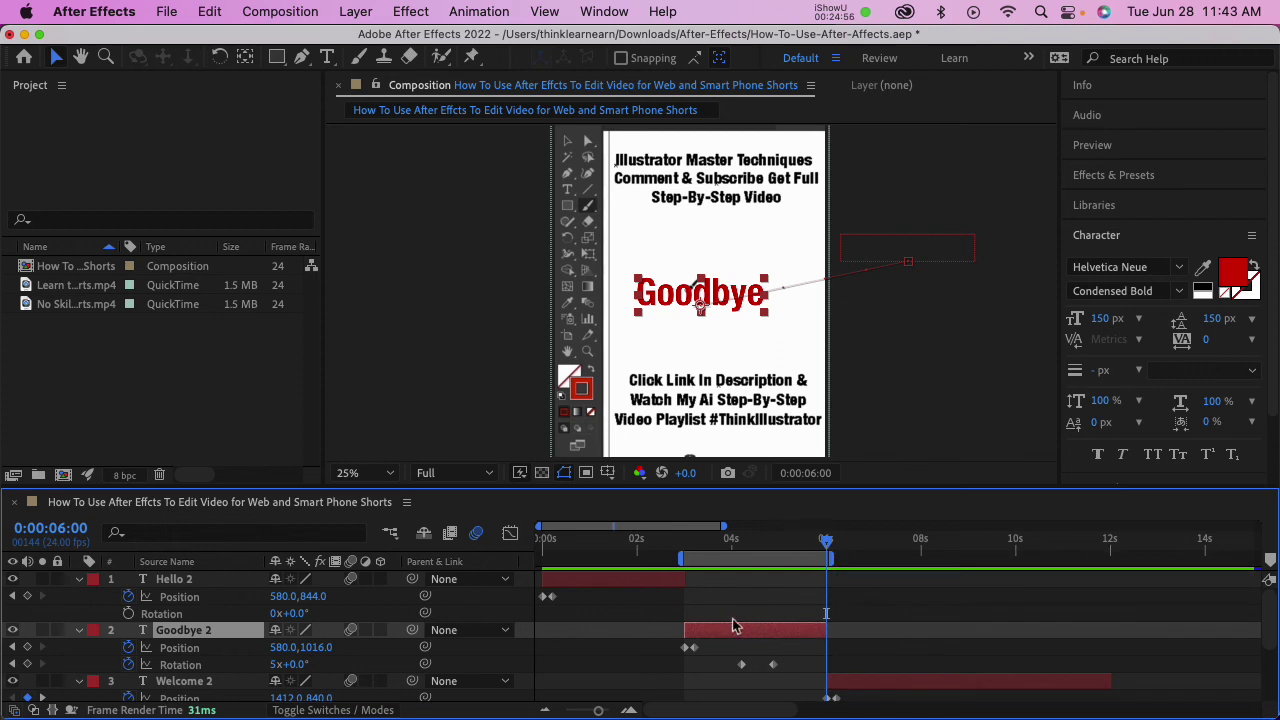
Preview the Goodbye 2 section within the work area.
key(space)
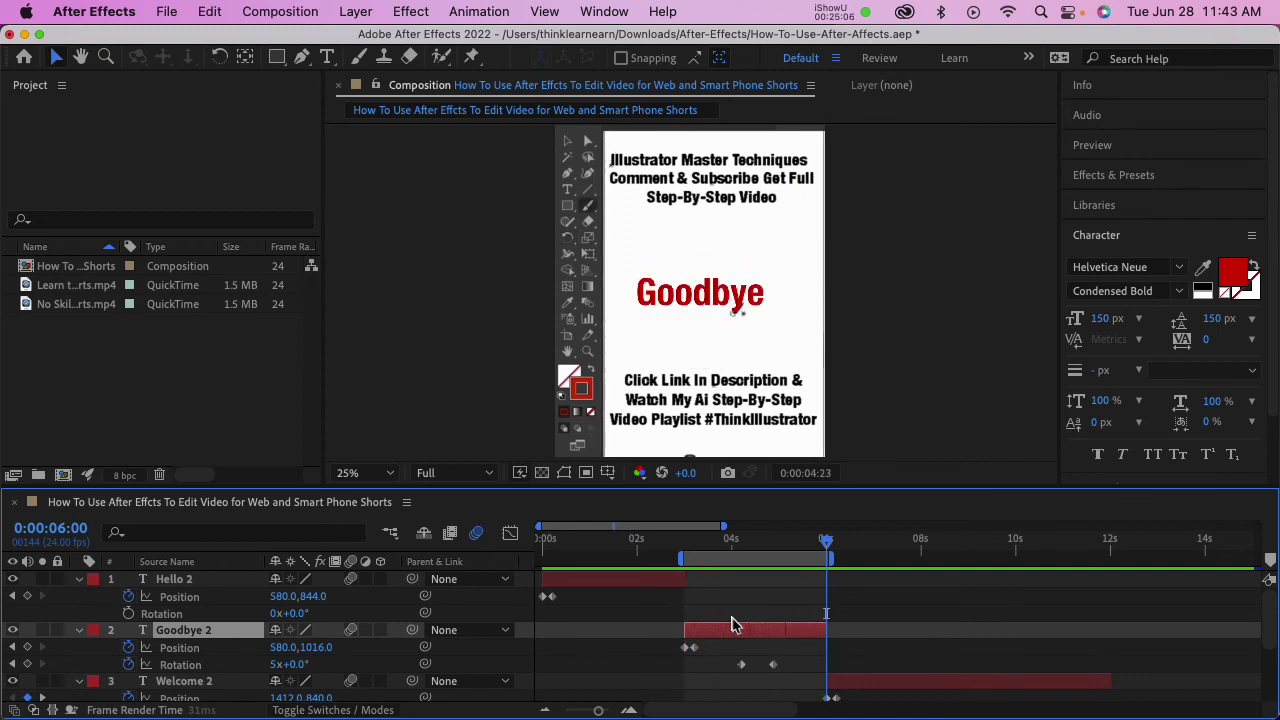
key(space)
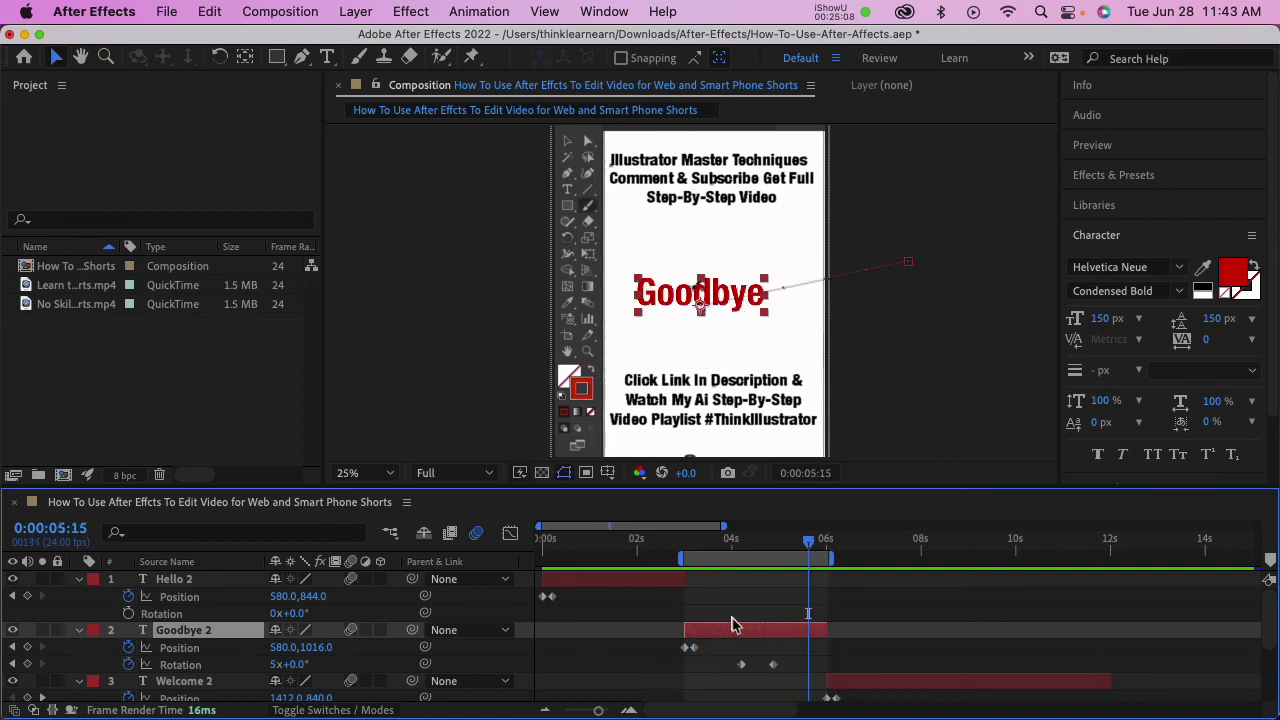
Extend the work area's end to Welcome 2's out point at 0:00:12:00 and preview it.
click(916, 689)
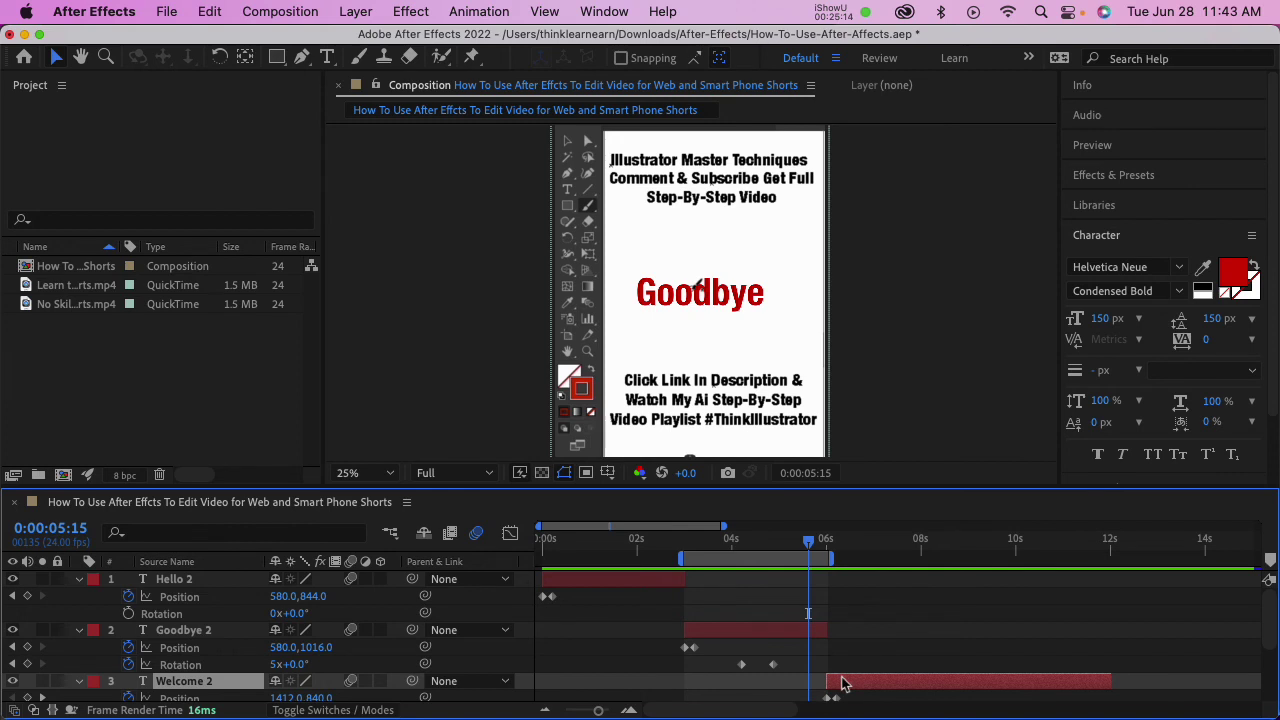
key(o)
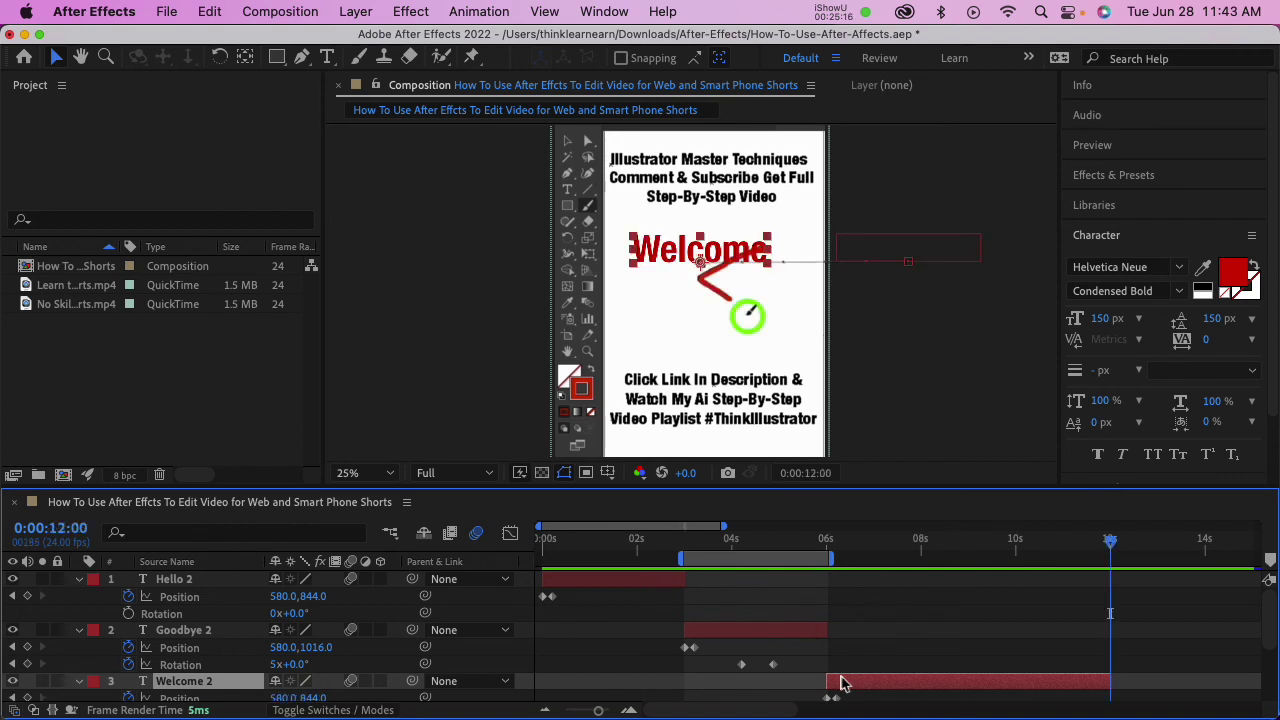
key(n)
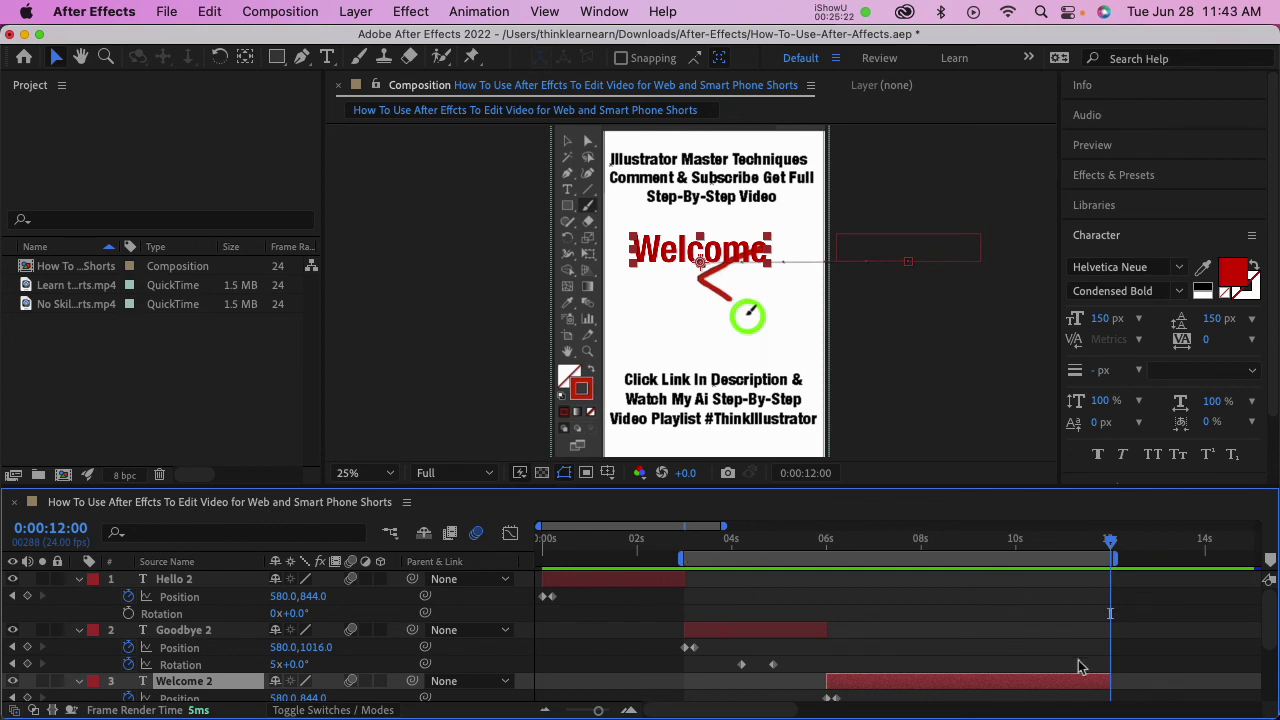
key(space)
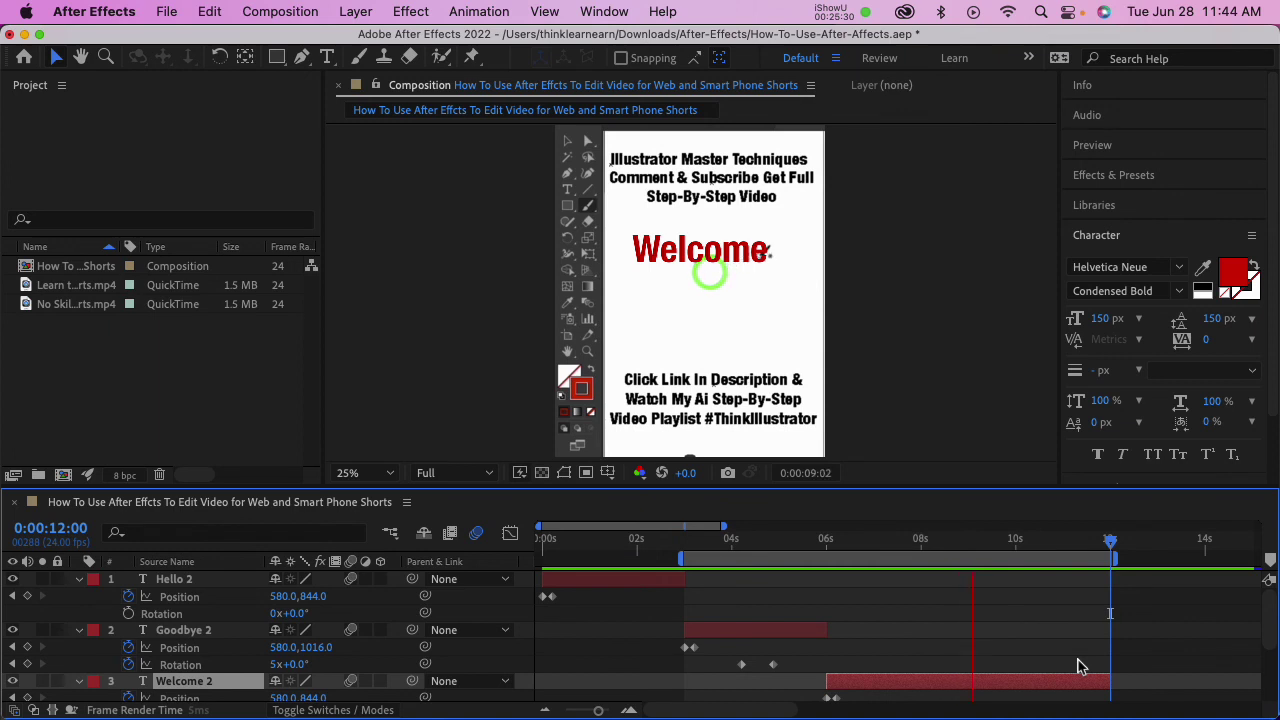
key(space)
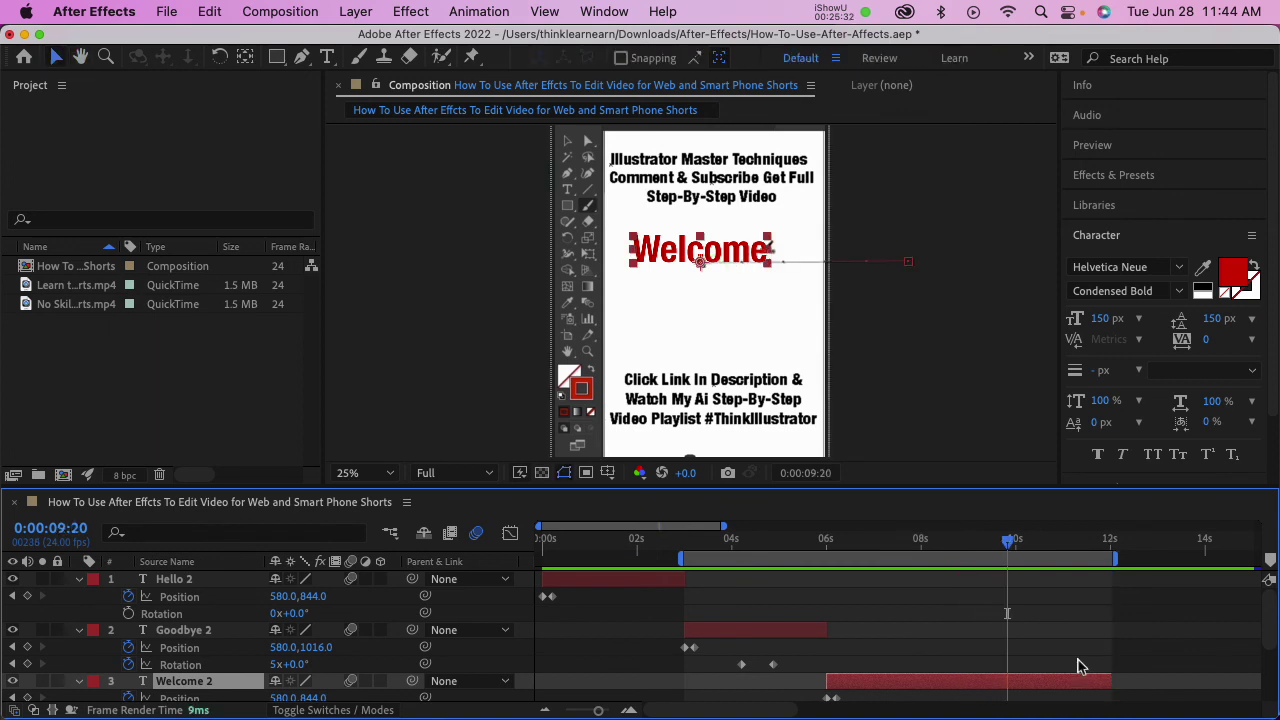
Start the work area at Welcome 2's in point, 0:00:06:00.
key(Home)
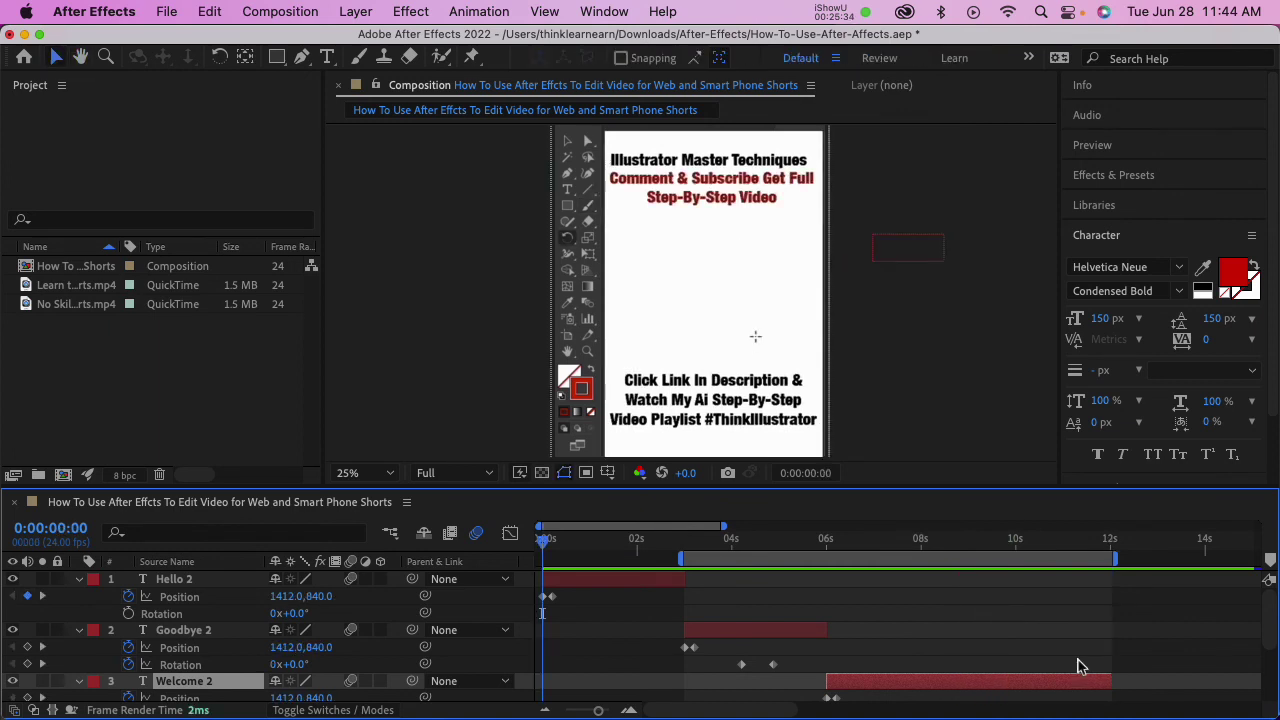
key(i)
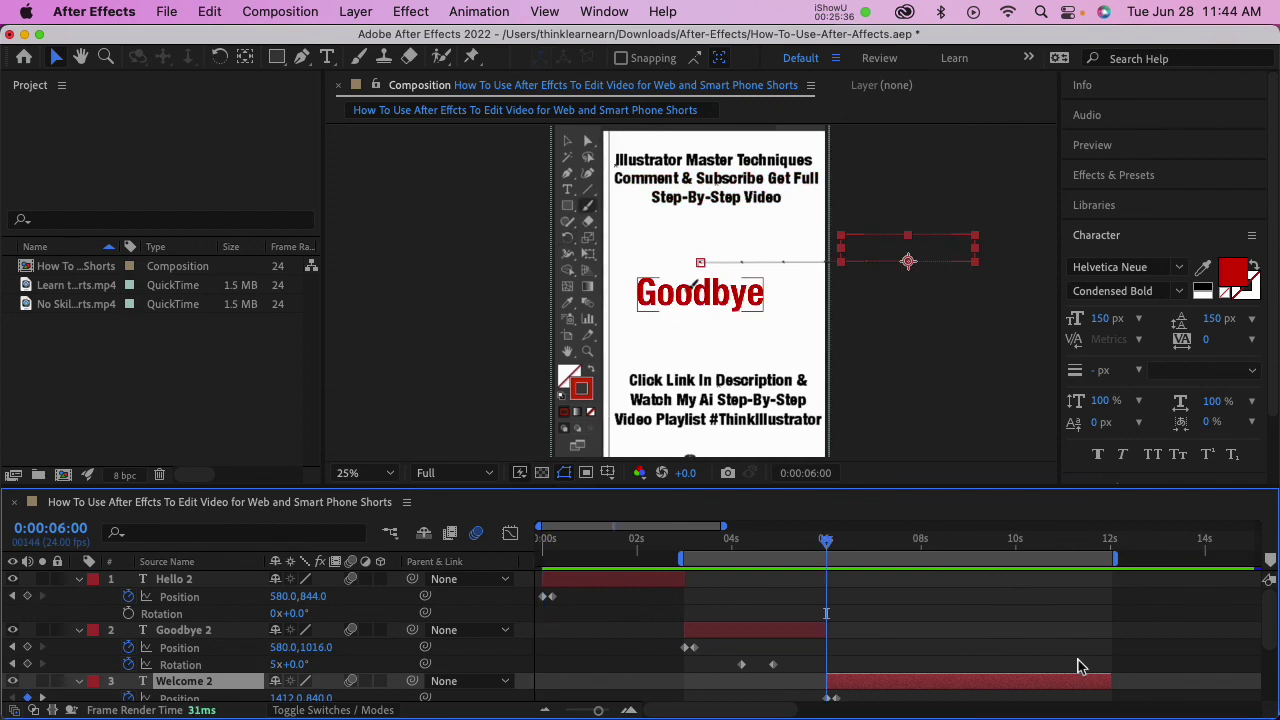
key(b)
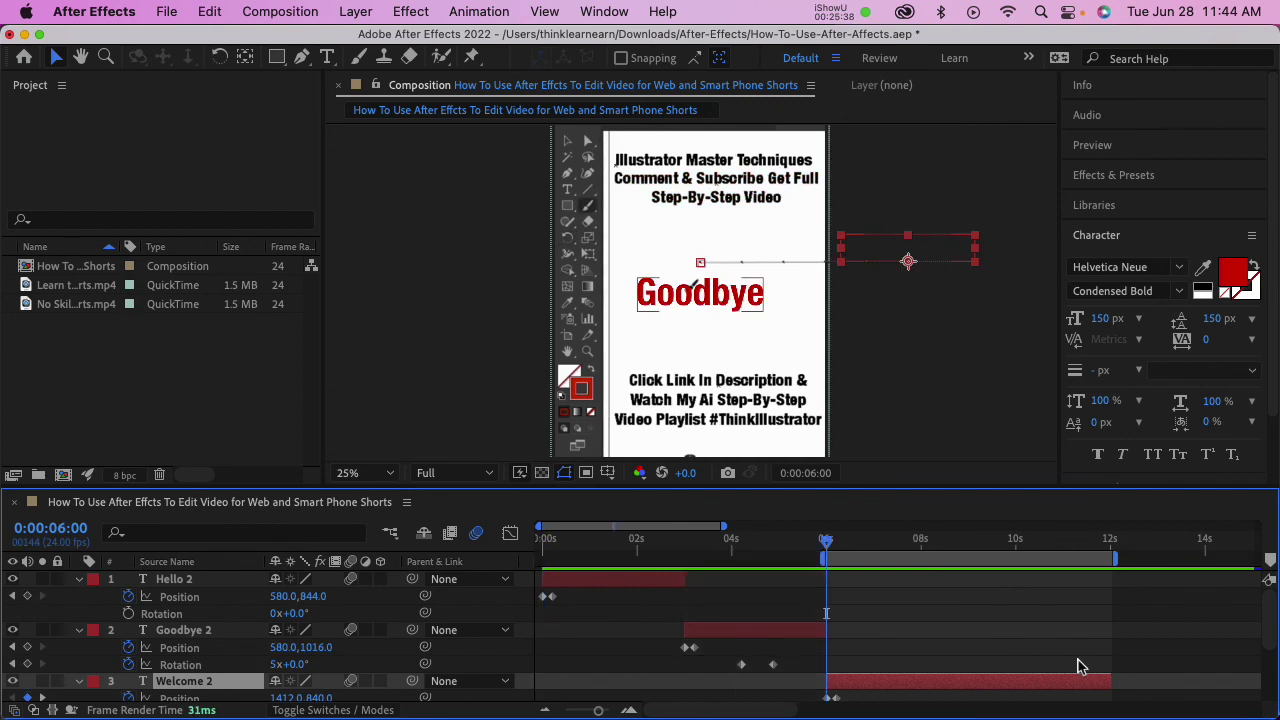
Reset the work area to span the whole composition, from 0:00:00:00 to 0:00:59:23, and save the project.
click(857, 541)
key(Home)
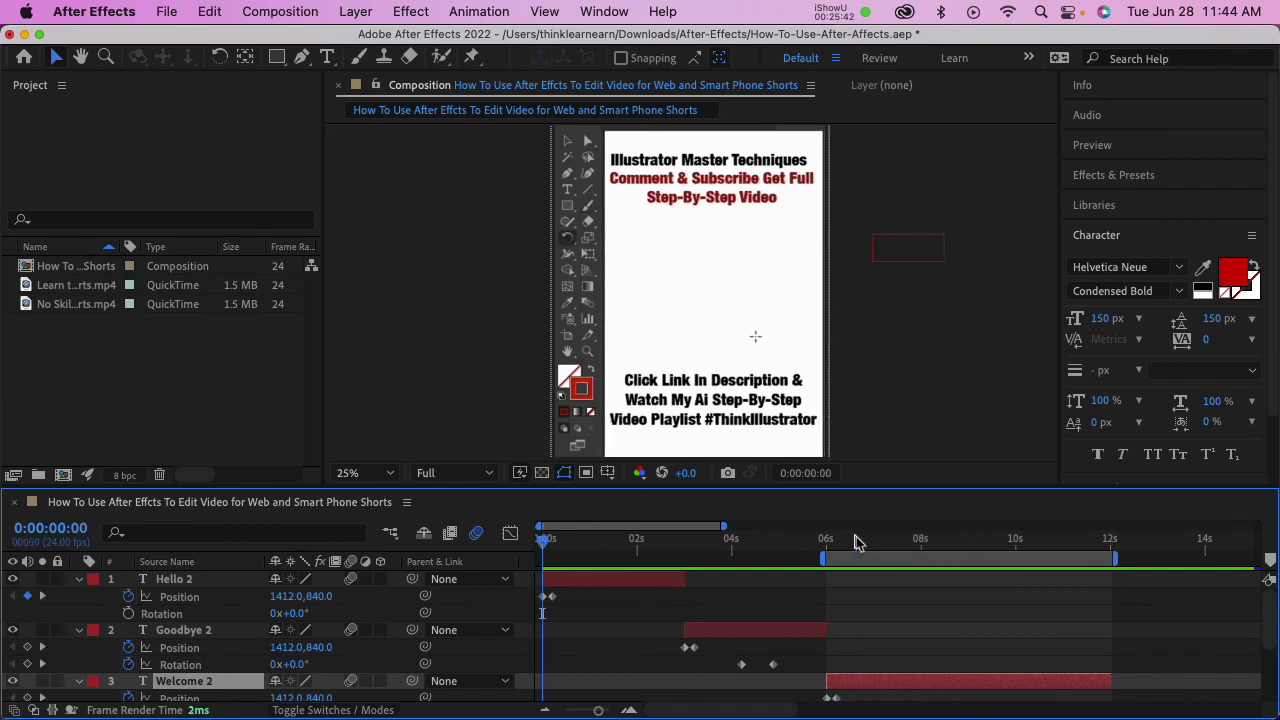
key(b)
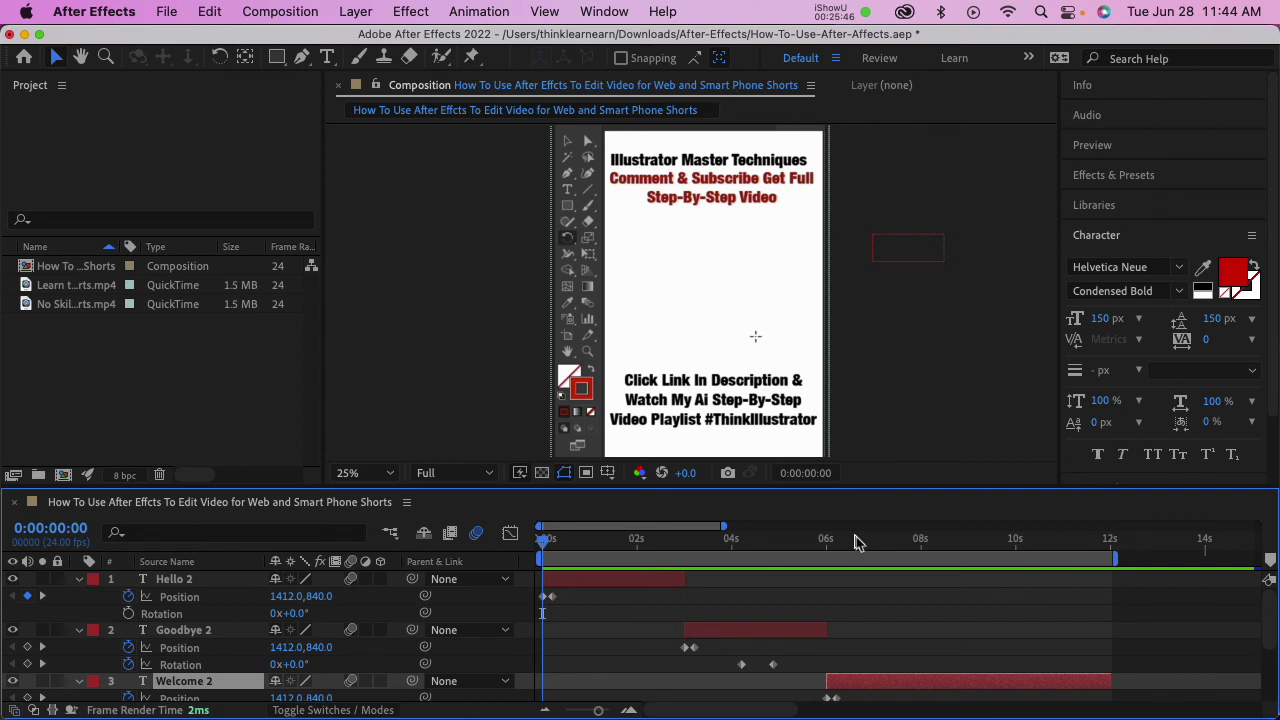
key(End)
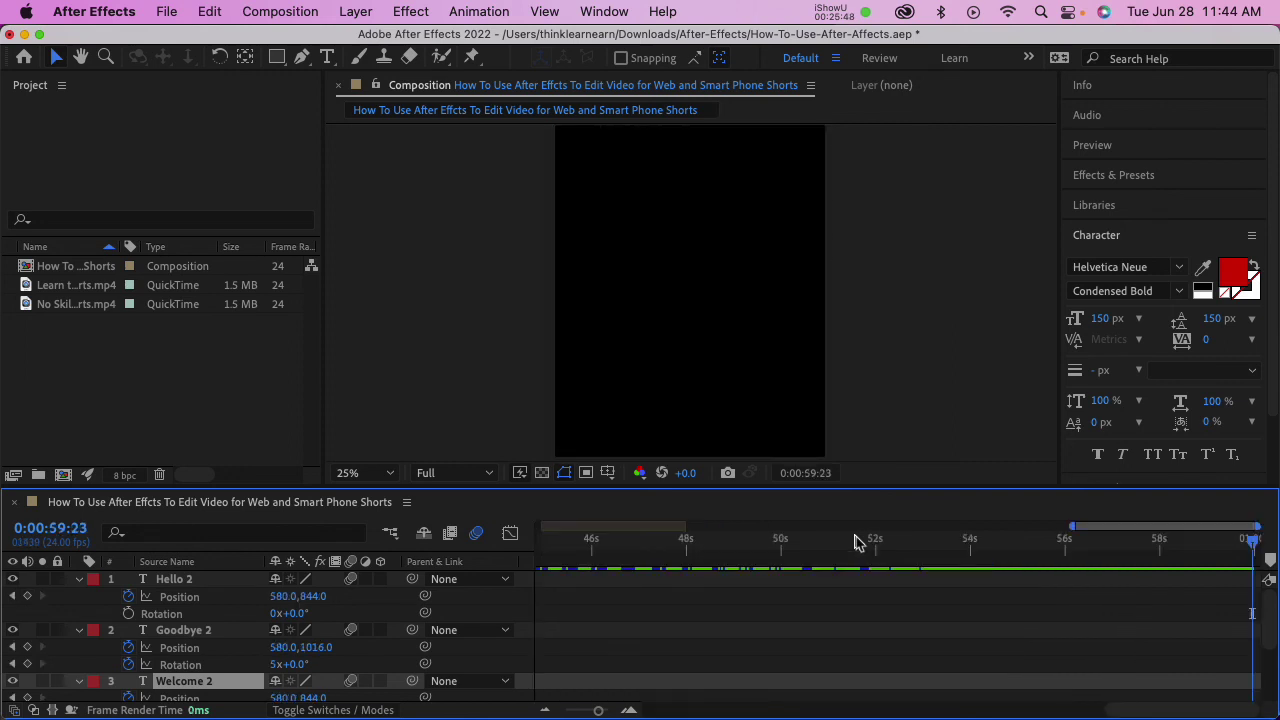
key(n)
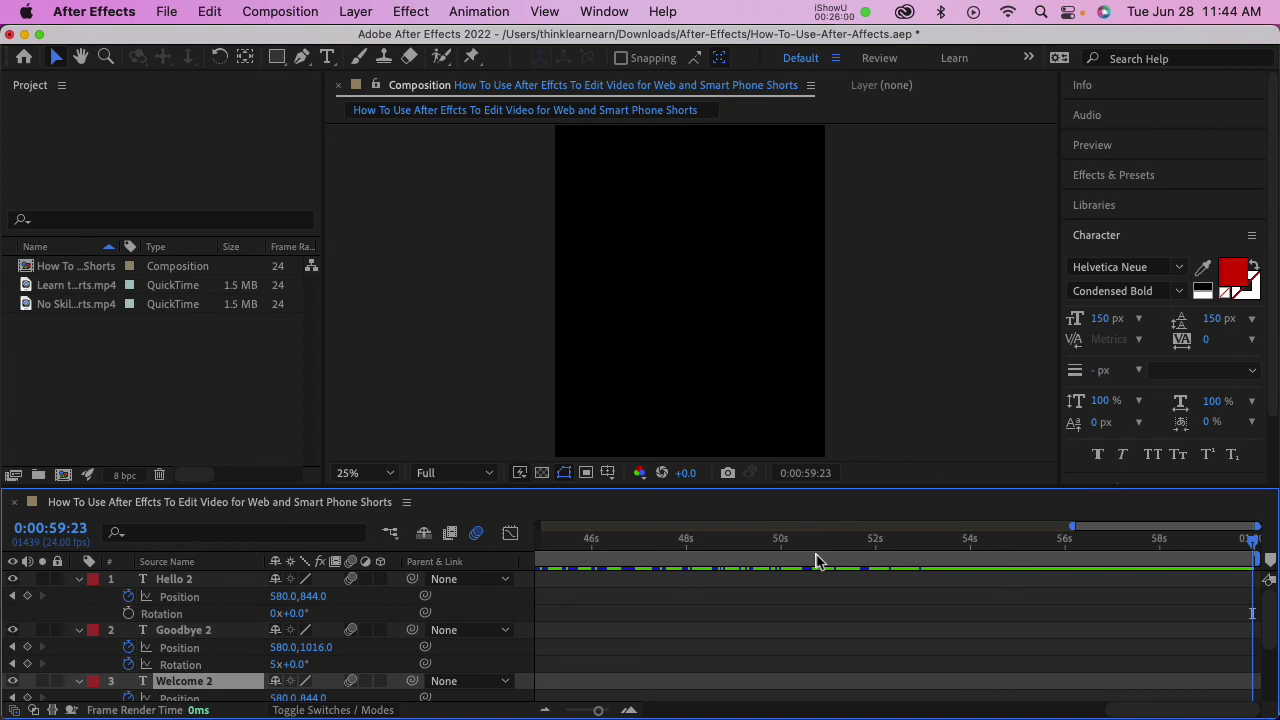
key(Home)
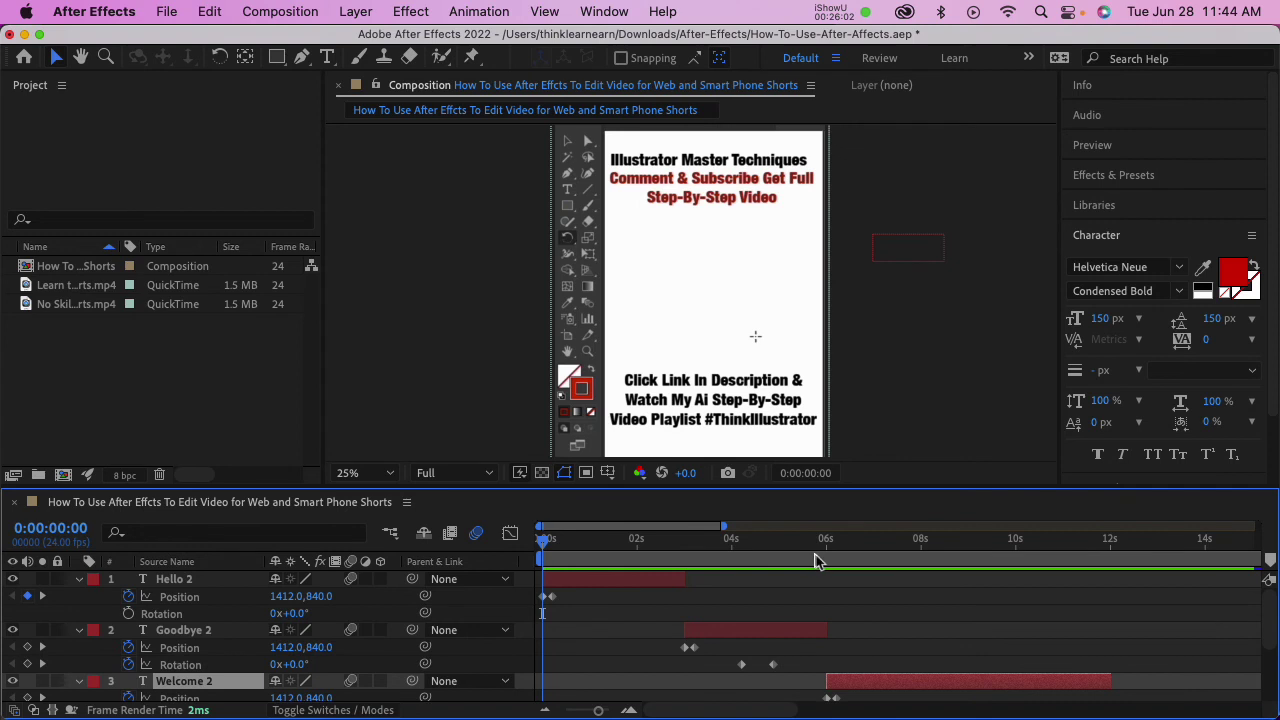
key(super+s)
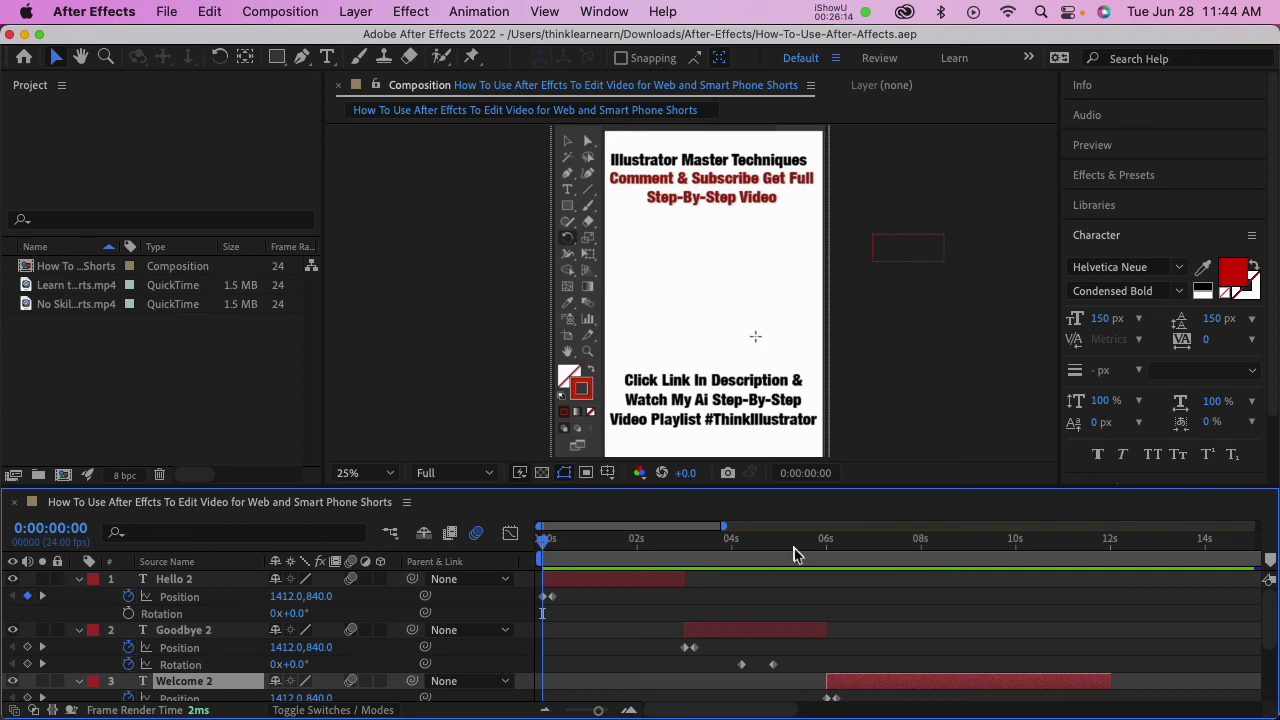
Add a 100% Opacity keyframe to the video layer, the fifth layer, at 0:00:00:05.
scroll(794, 548, right, 4)
scroll(670, 602, left, 4)
scroll(652, 612, down, 3)
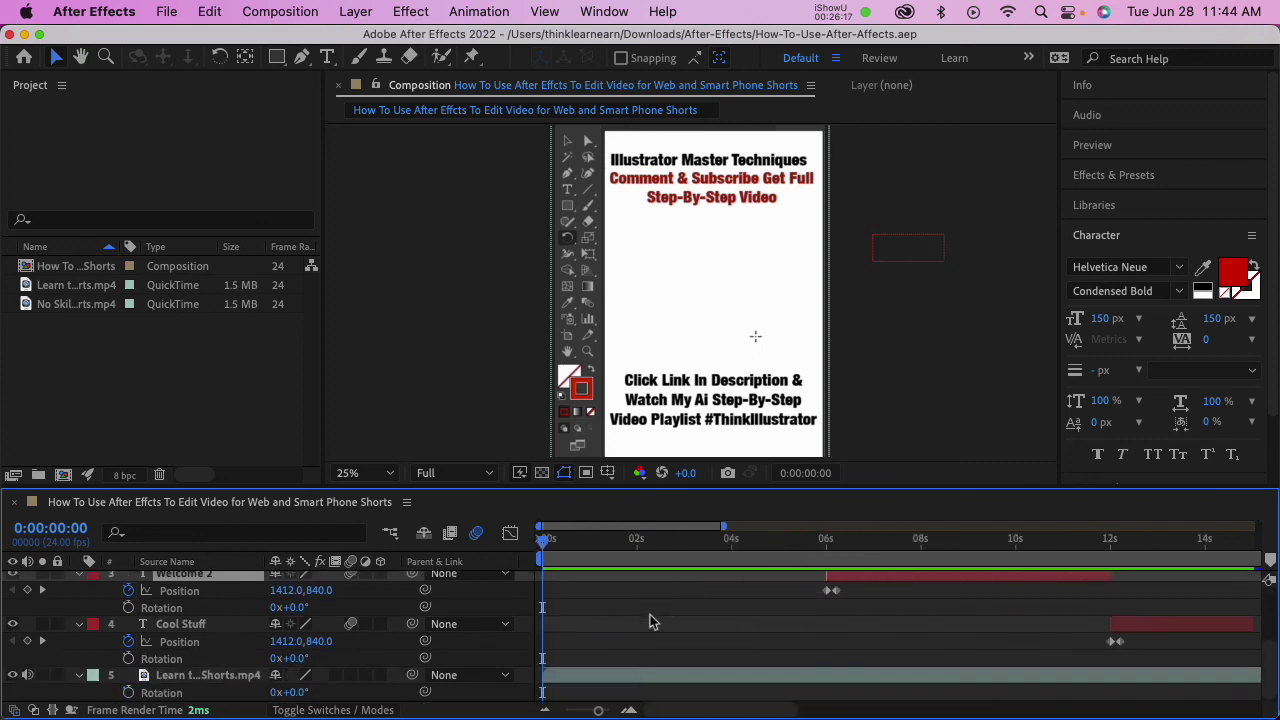
click(577, 682)
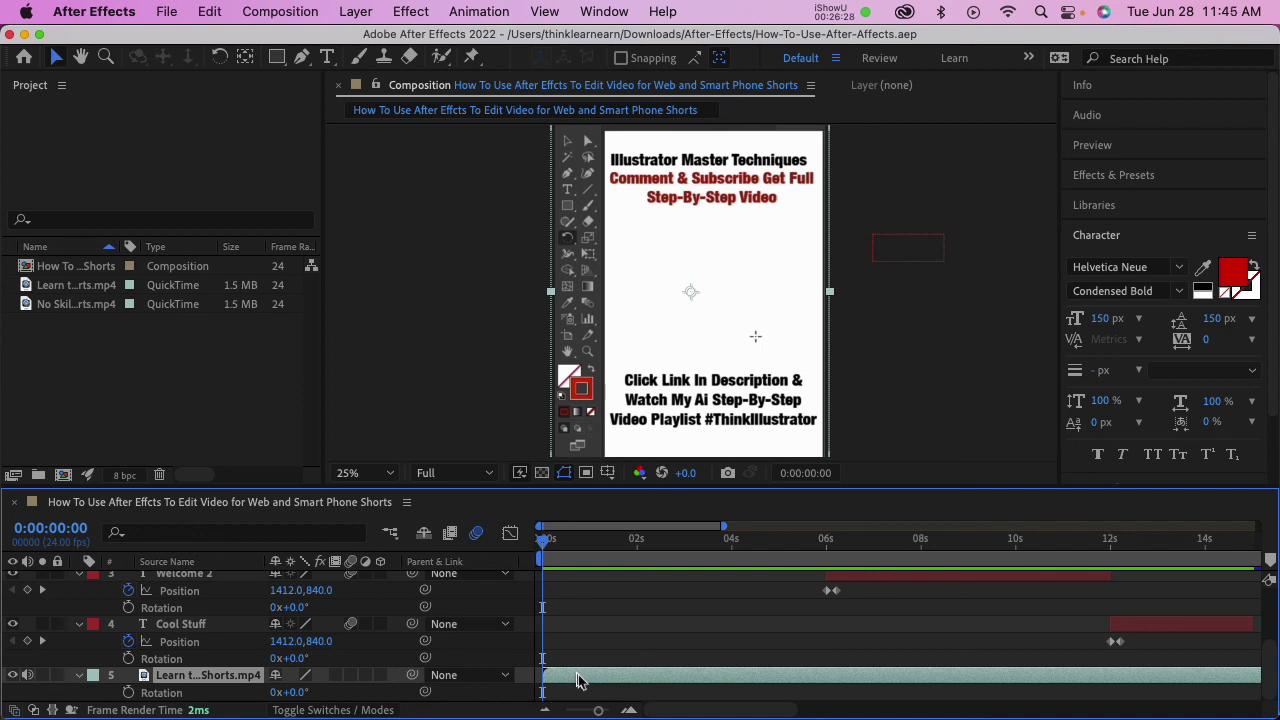
key(space)
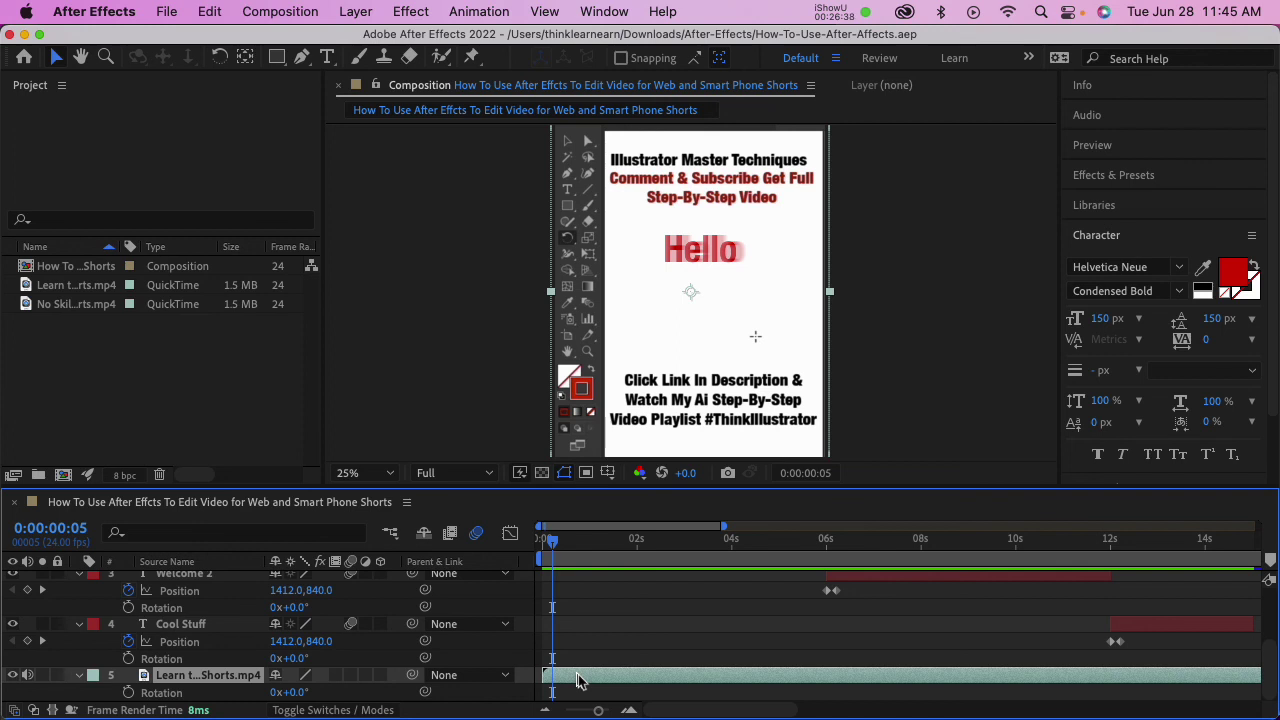
key(shift+t)
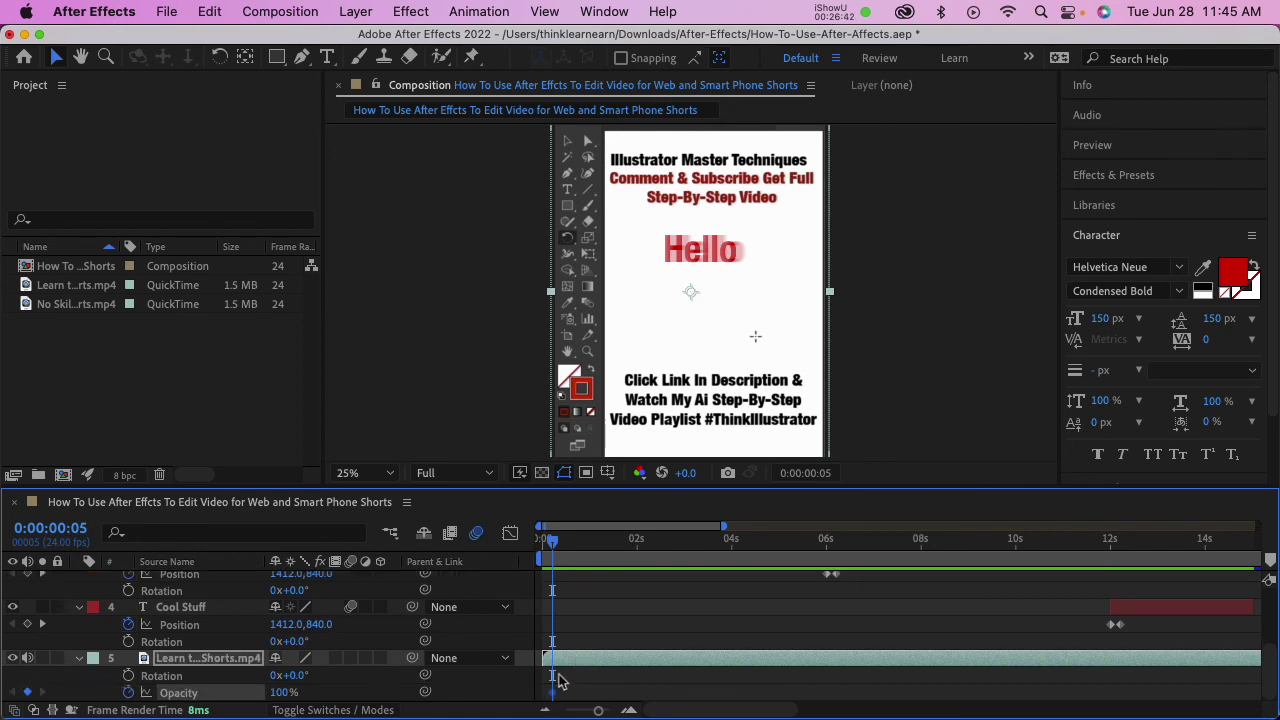
Set the video layer's Opacity to 0% at 0:00:00:00 for a fade-in.
key(Home)
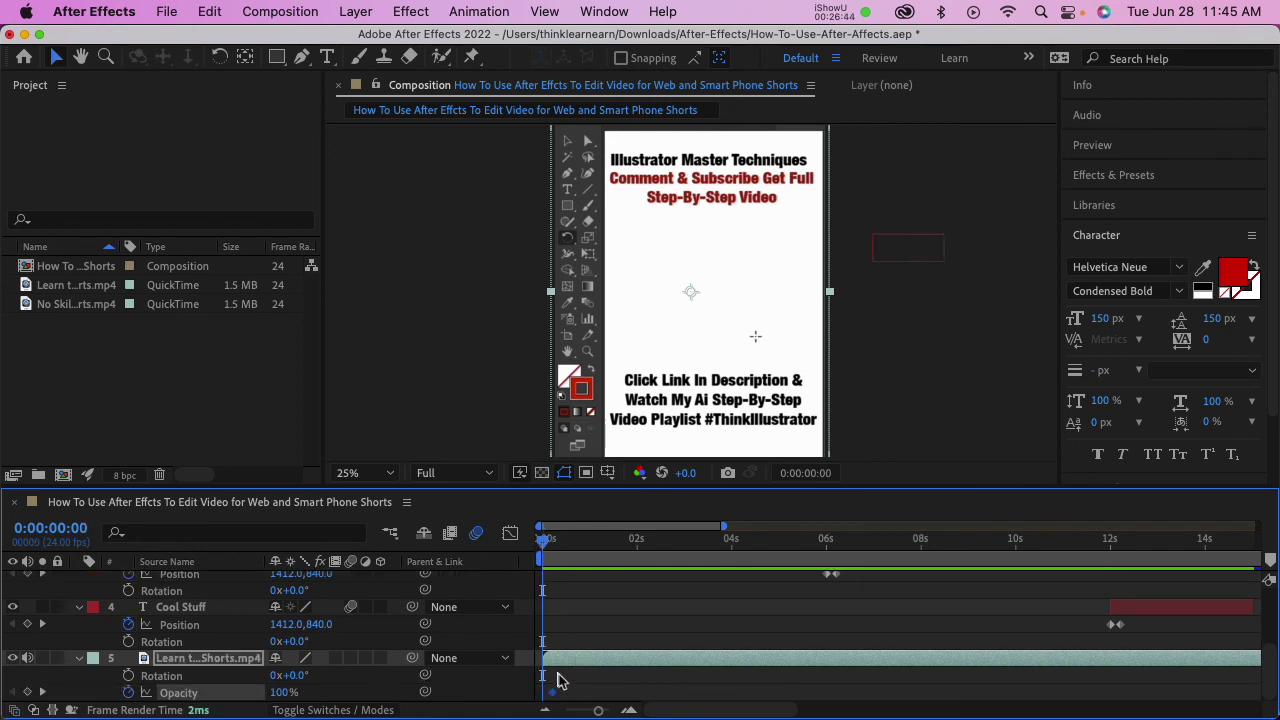
click(285, 692)
text(0)
key(Return)
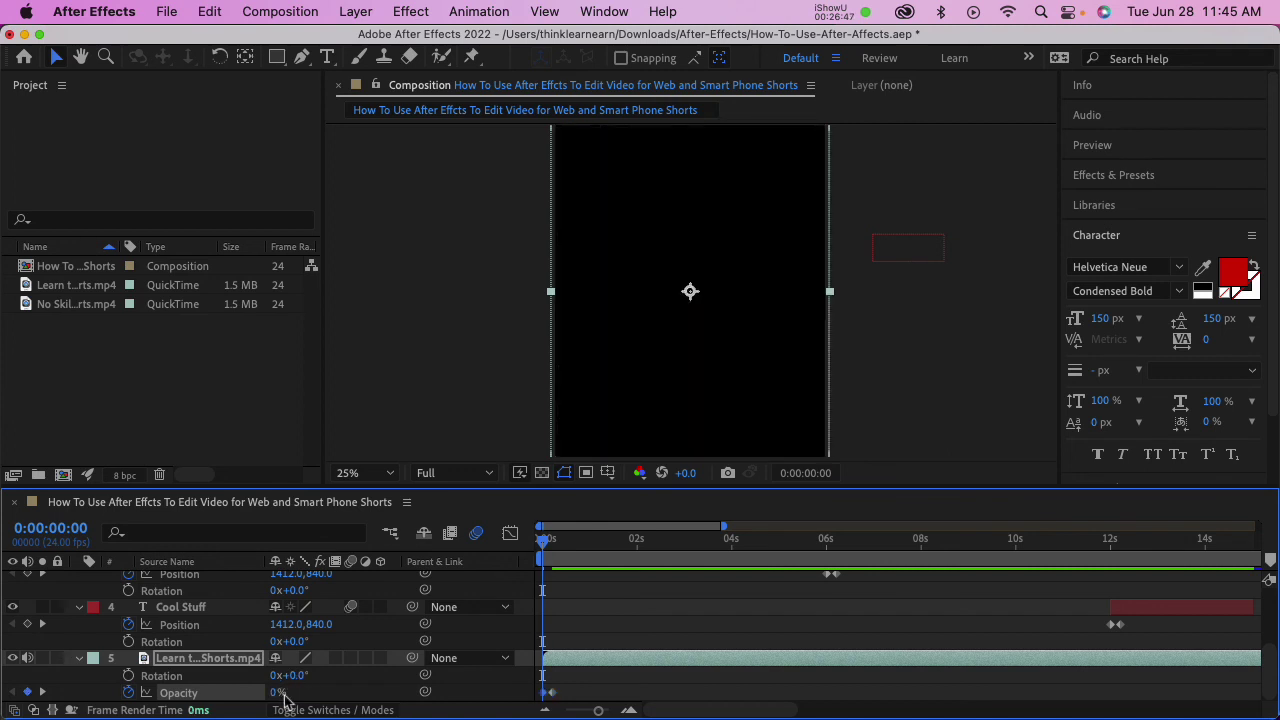
Preview the fade-in, stop at 0:00:02:04 and add a 100% Opacity keyframe to the video layer there.
click(420, 428)
key(space)
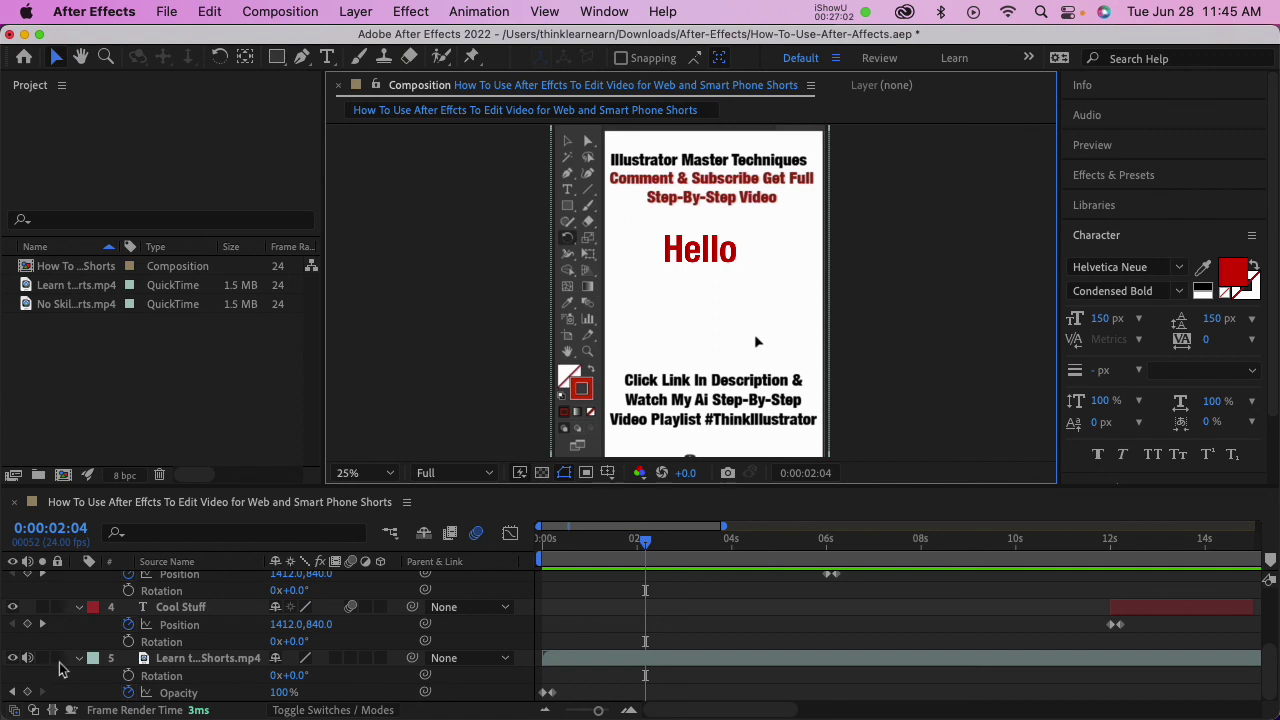
click(70, 705)
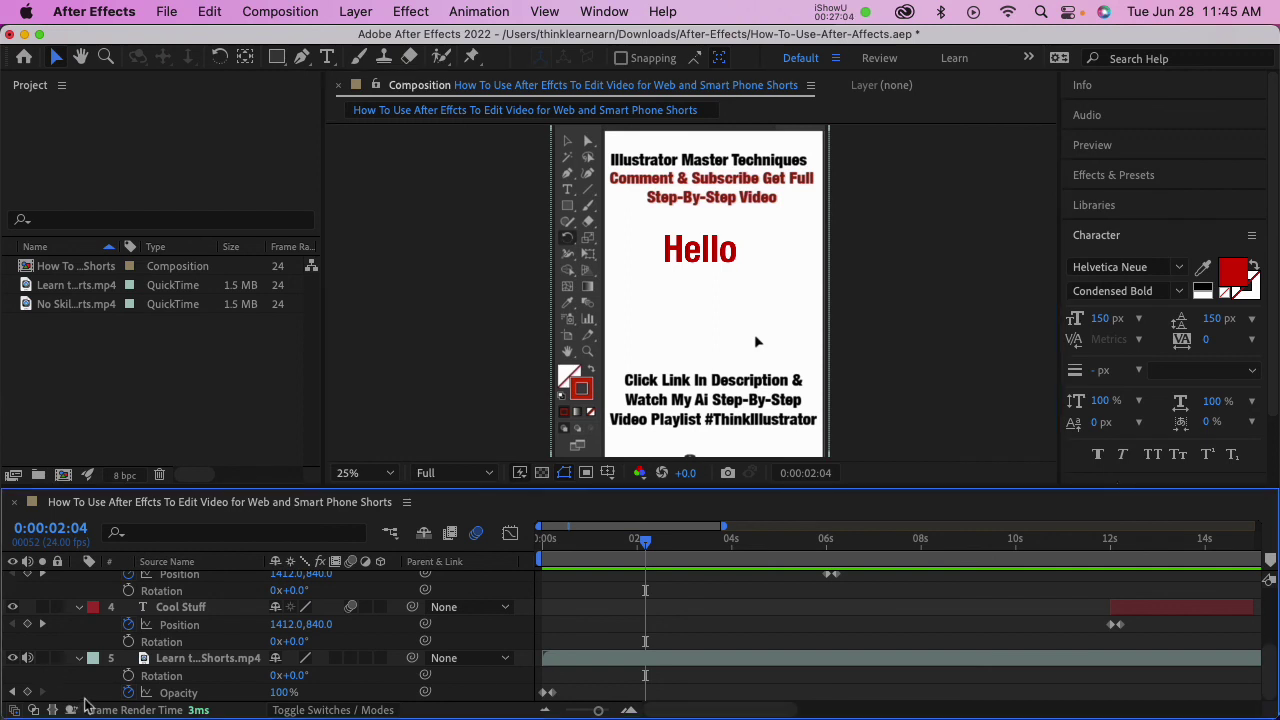
click(30, 693)
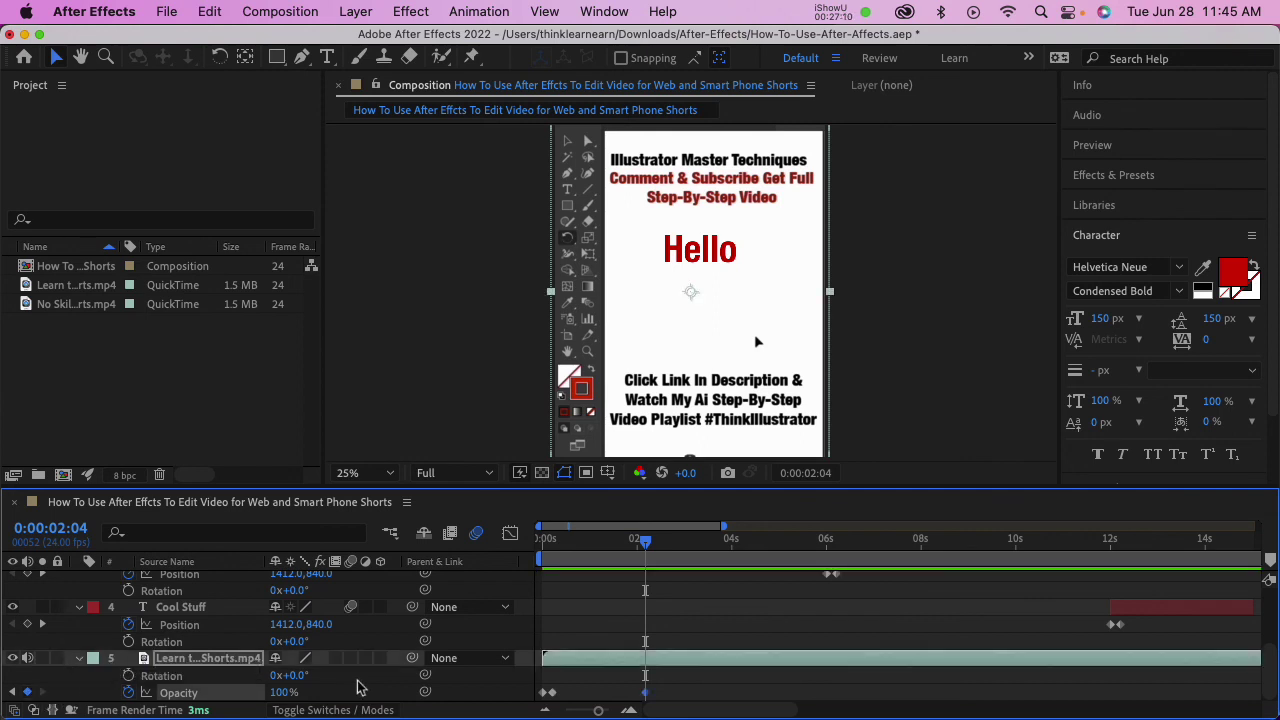
Set the video layer's Opacity to 0% at 0:00:02:08 for a quick fade-out.
key(Page_Down)
key(Page_Down)
key(Page_Down)
key(Page_Down)
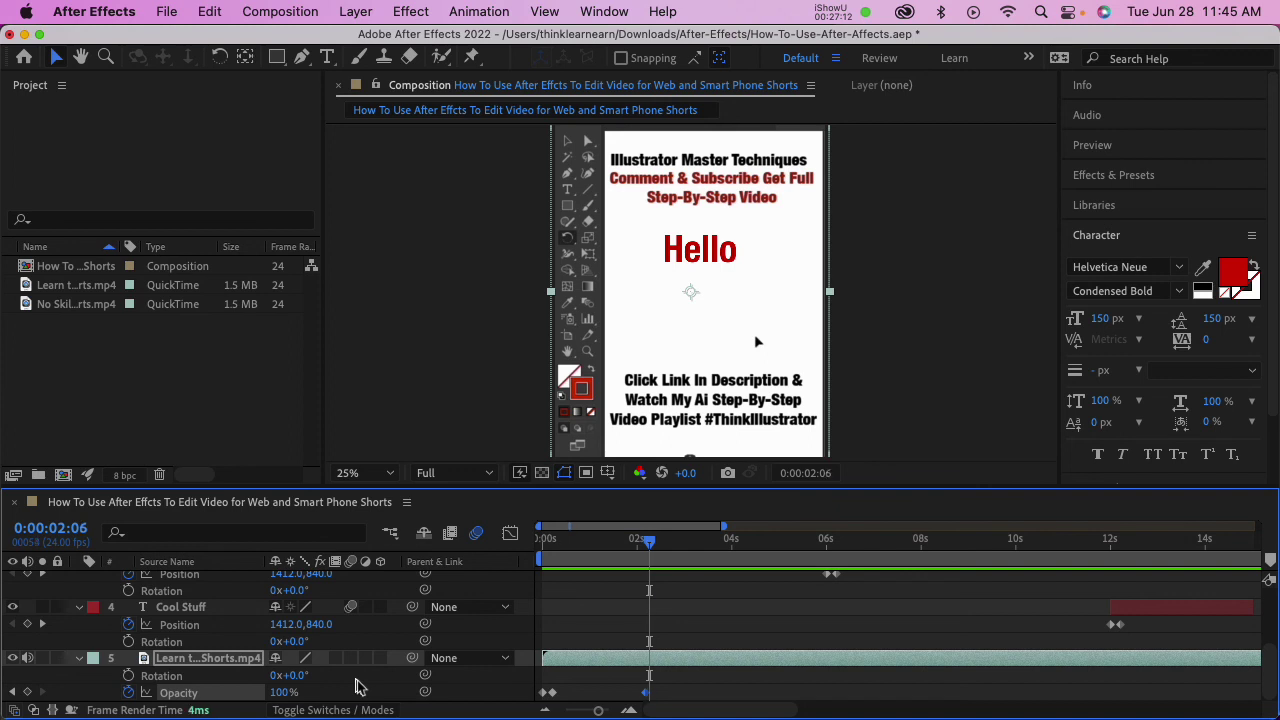
click(283, 692)
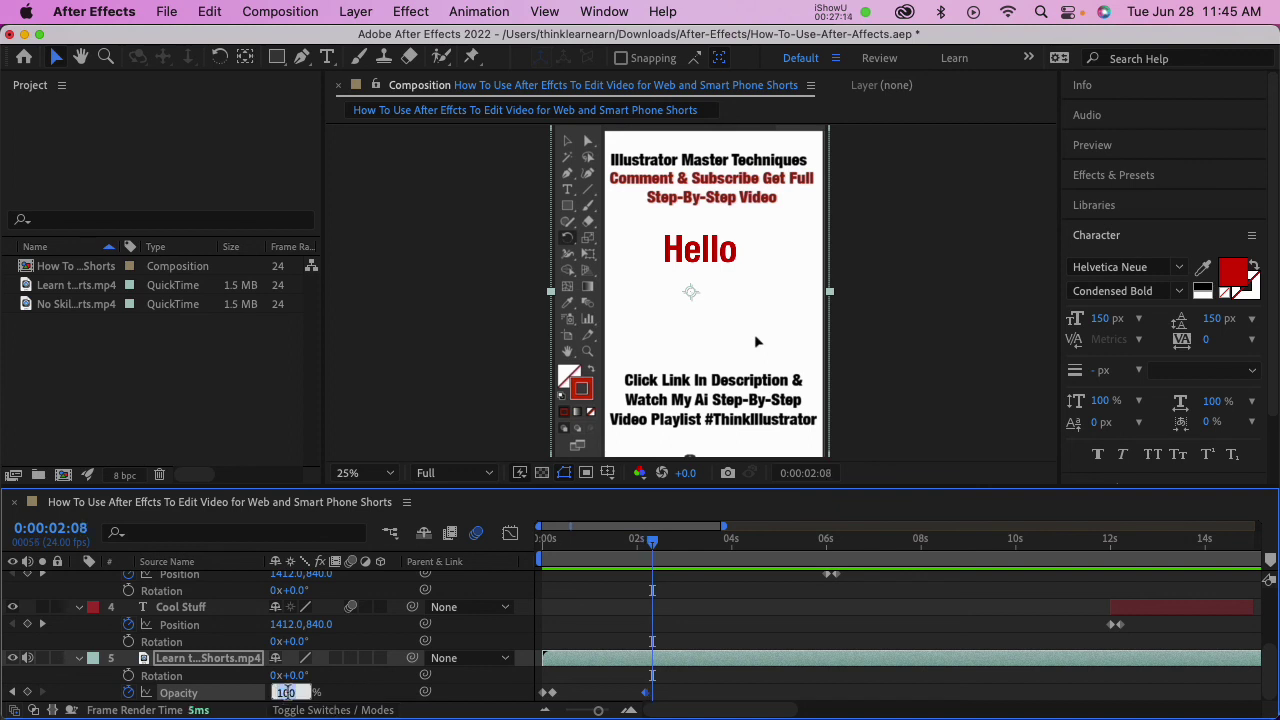
text(0)
key(Return)
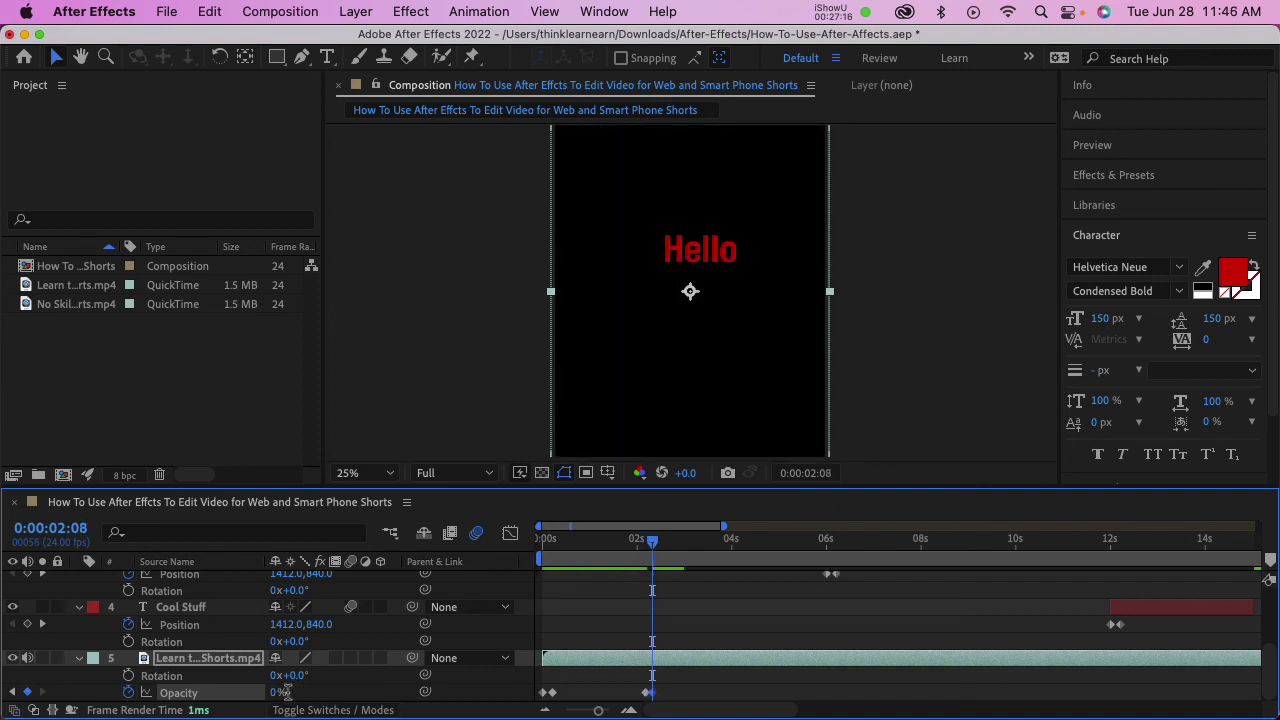
Shorten the work area to end at about 0:00:02:14 and preview the video layer's fades.
mouse_move(655, 546)
mouse_down()
mouse_move(560, 550)
mouse_move(670, 565)
mouse_up()
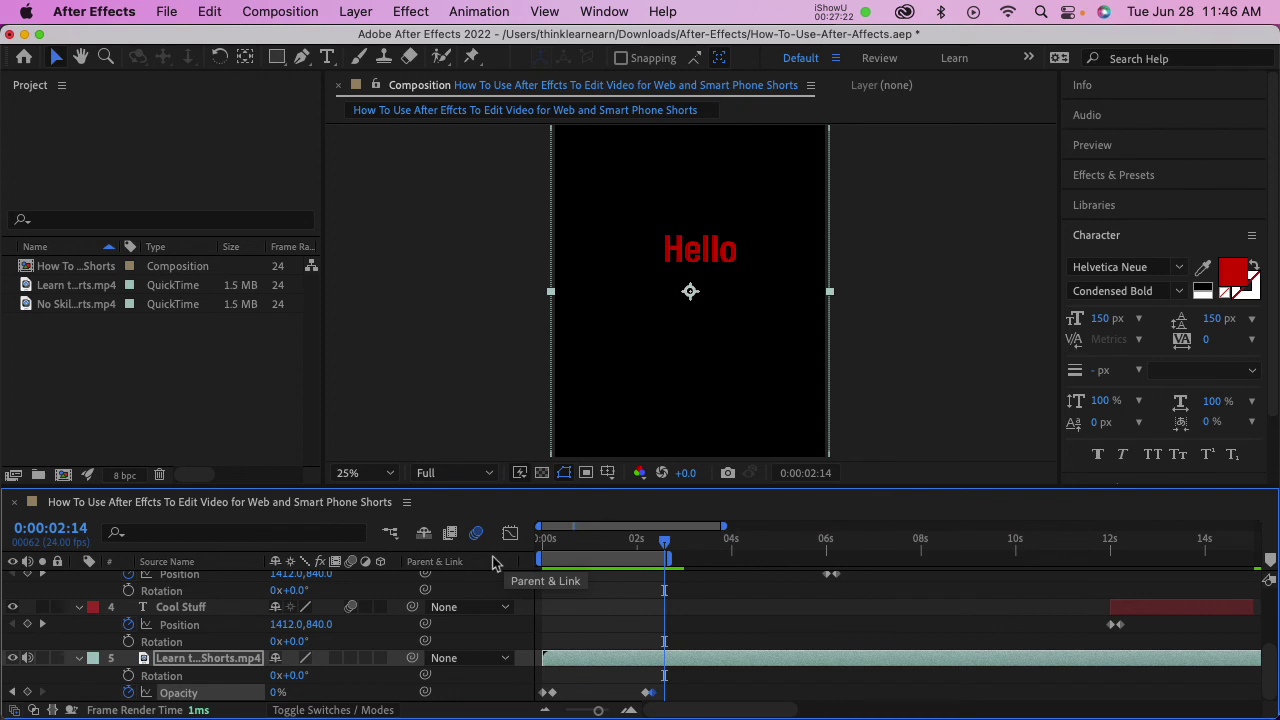
key(space)
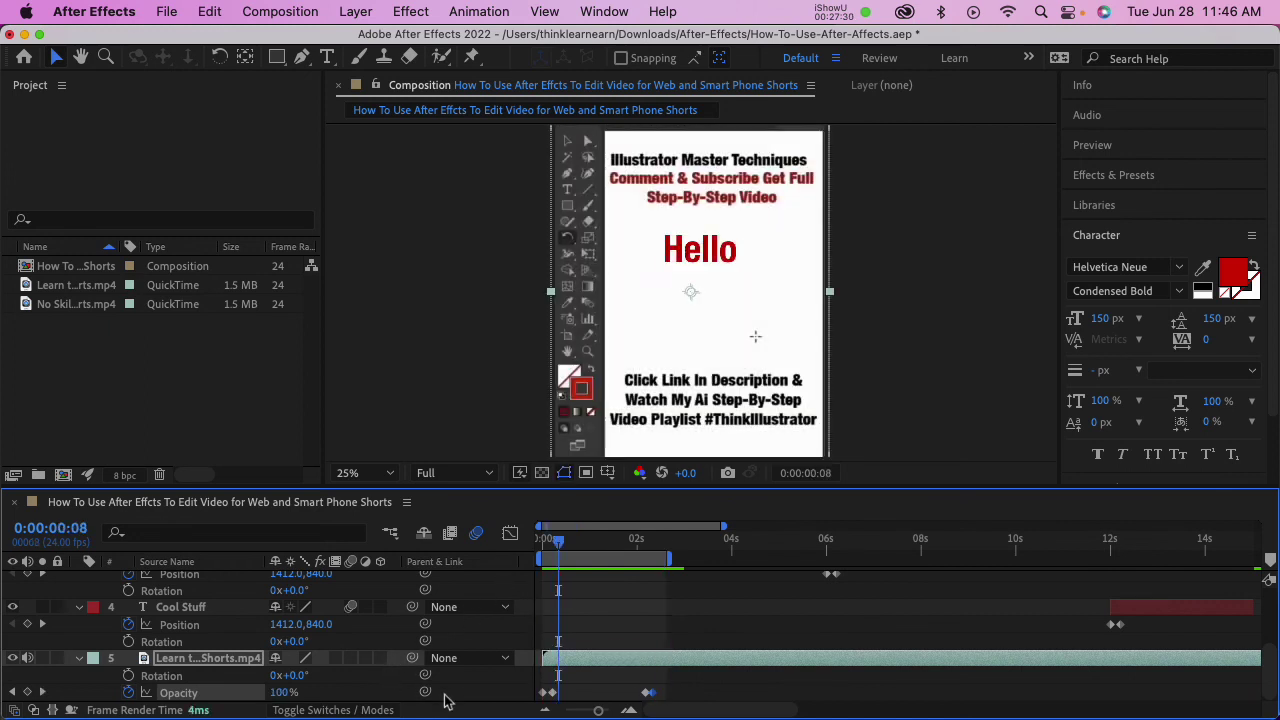
Copy the video layer's four Opacity keyframes onto the Hello 2 layer, starting at 0:00:00:08.
drag(688, 690, 545, 696)
scroll(580, 670, up, 5)
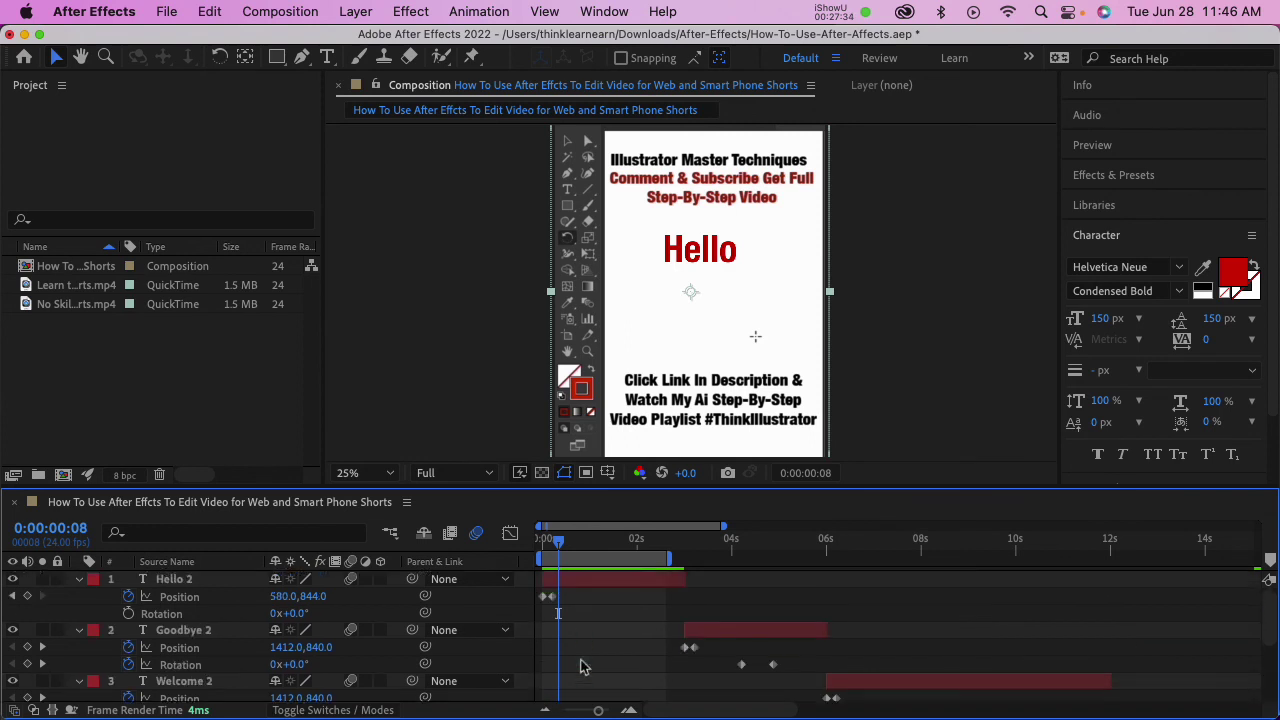
click(588, 582)
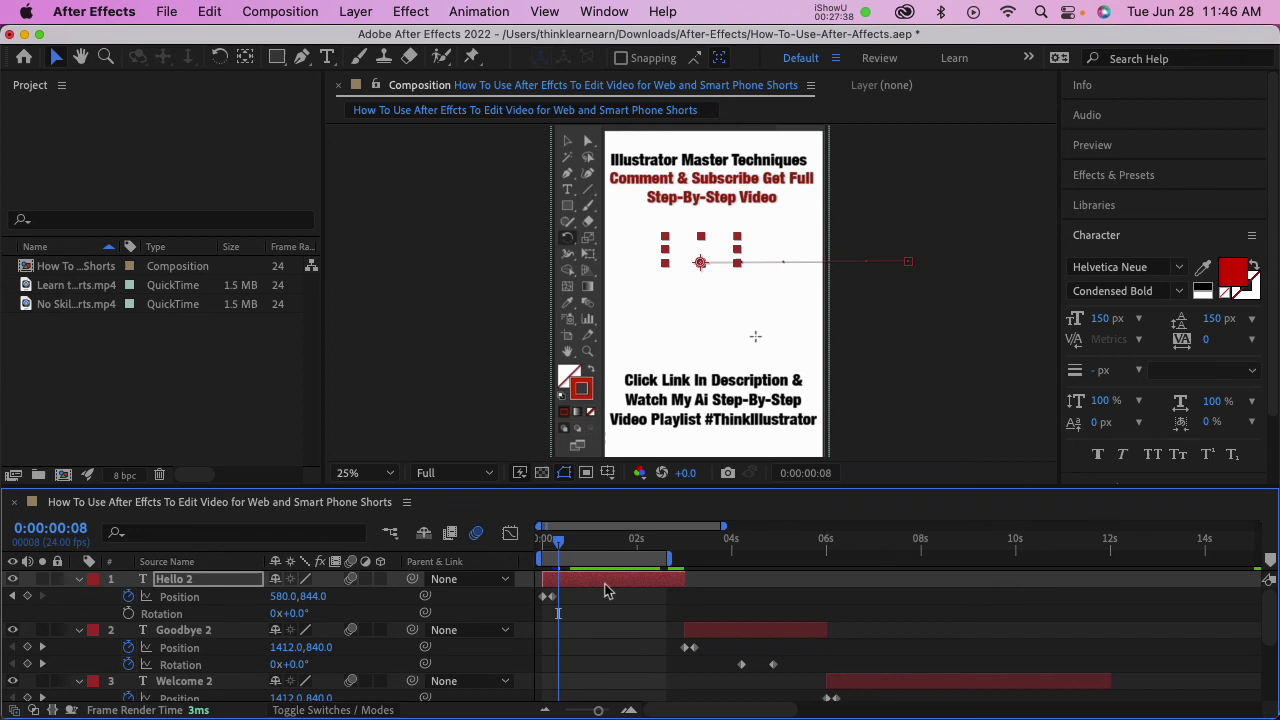
Return to 0:00:00:00 and show only the keyframed properties of the Hello 2 layer.
drag(560, 546, 518, 550)
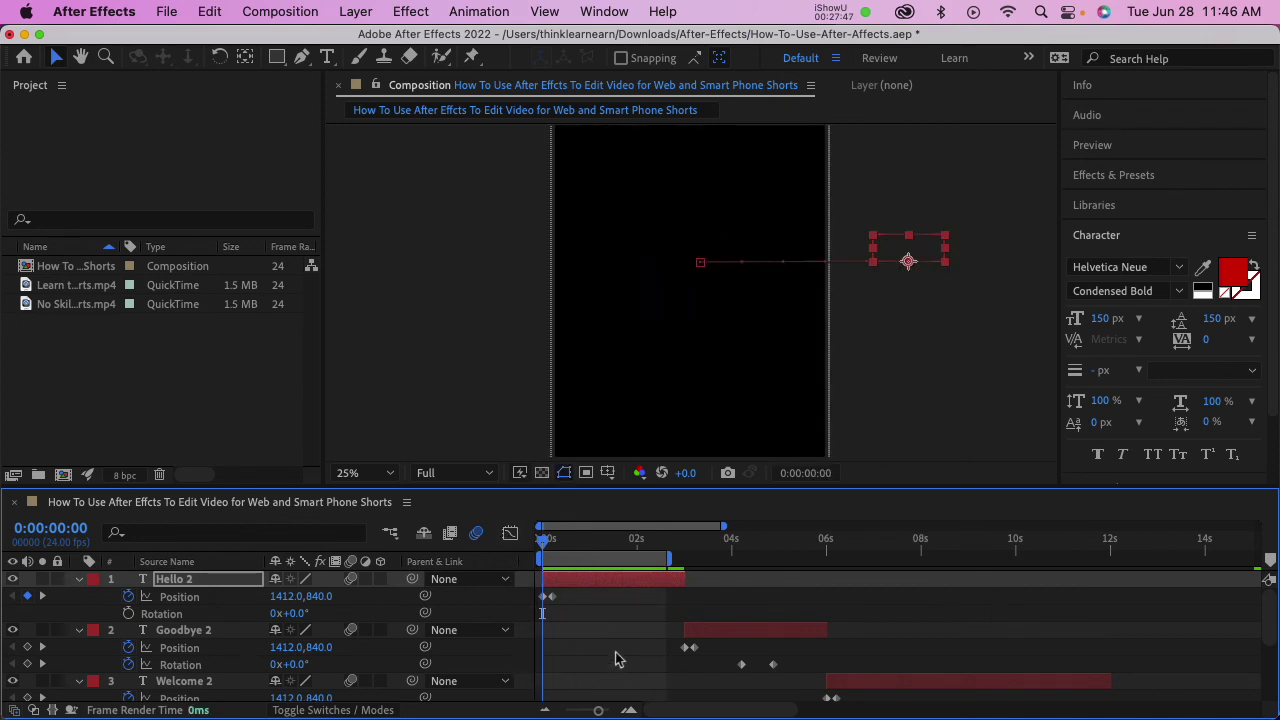
click(658, 588)
key(u)
key(u)
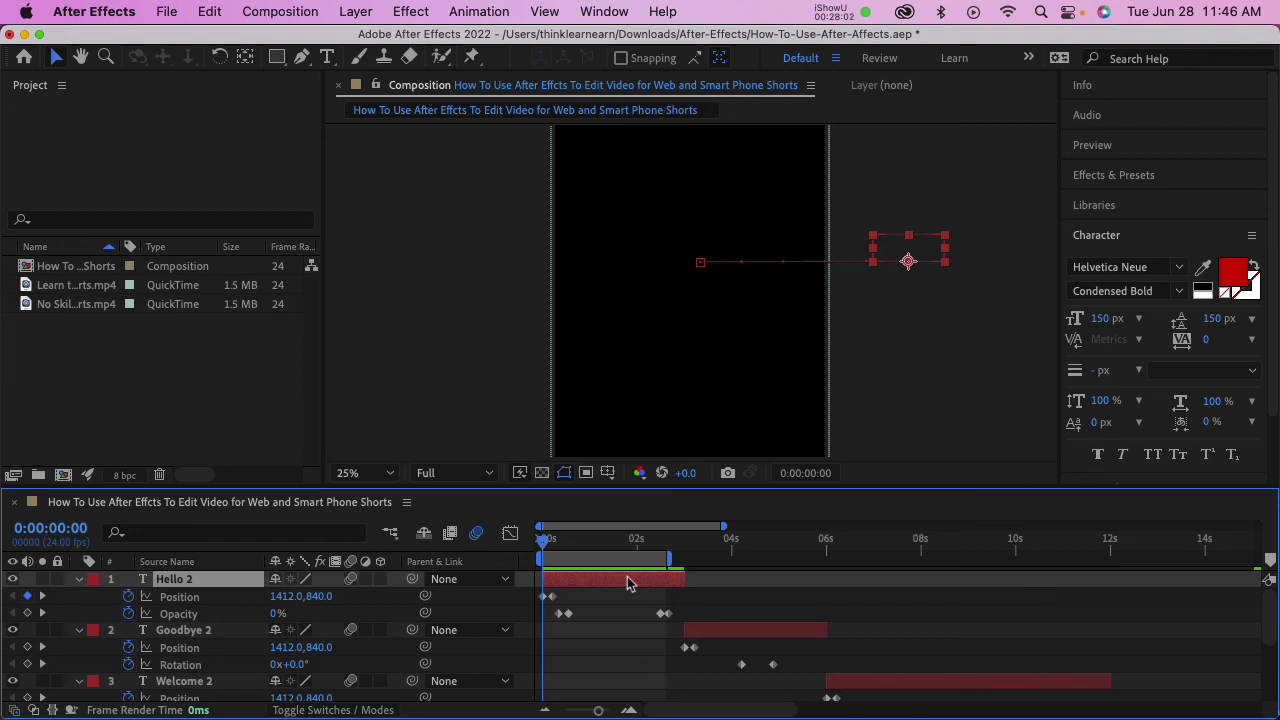
Duplicate the Shorts composition in the project and open the copy.
scroll(626, 583, right, 5)
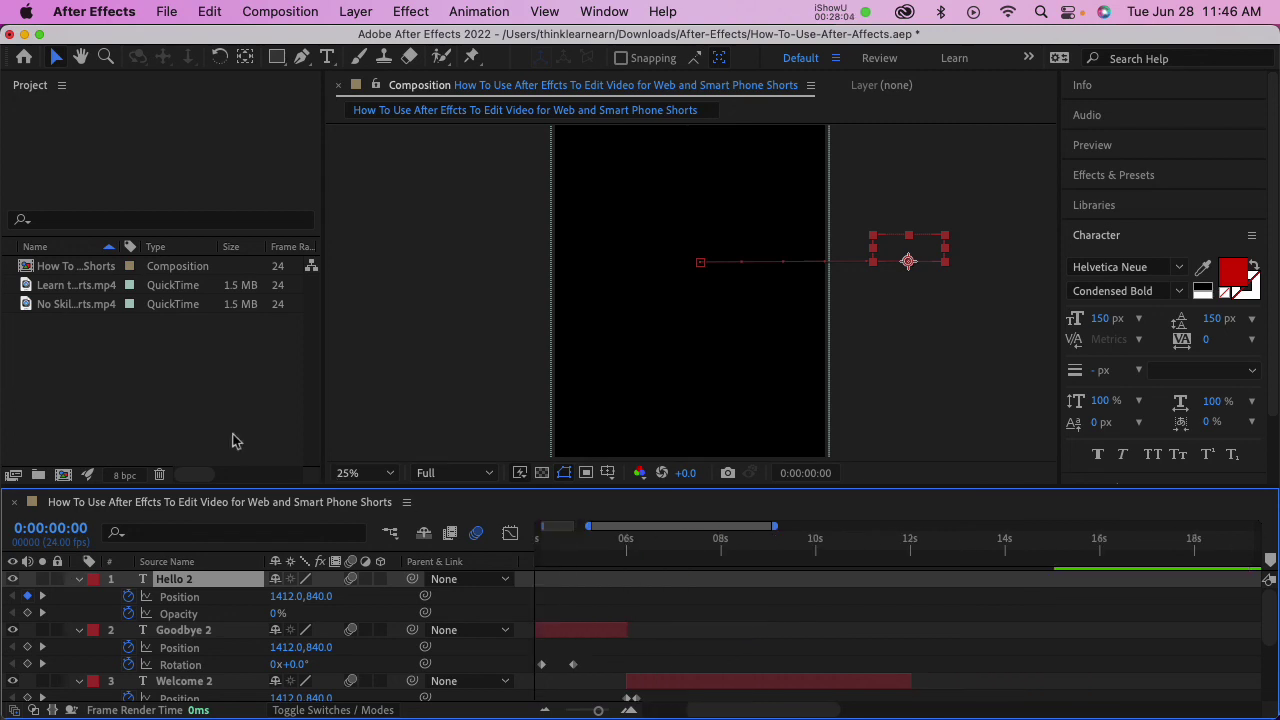
click(38, 340)
click(28, 267)
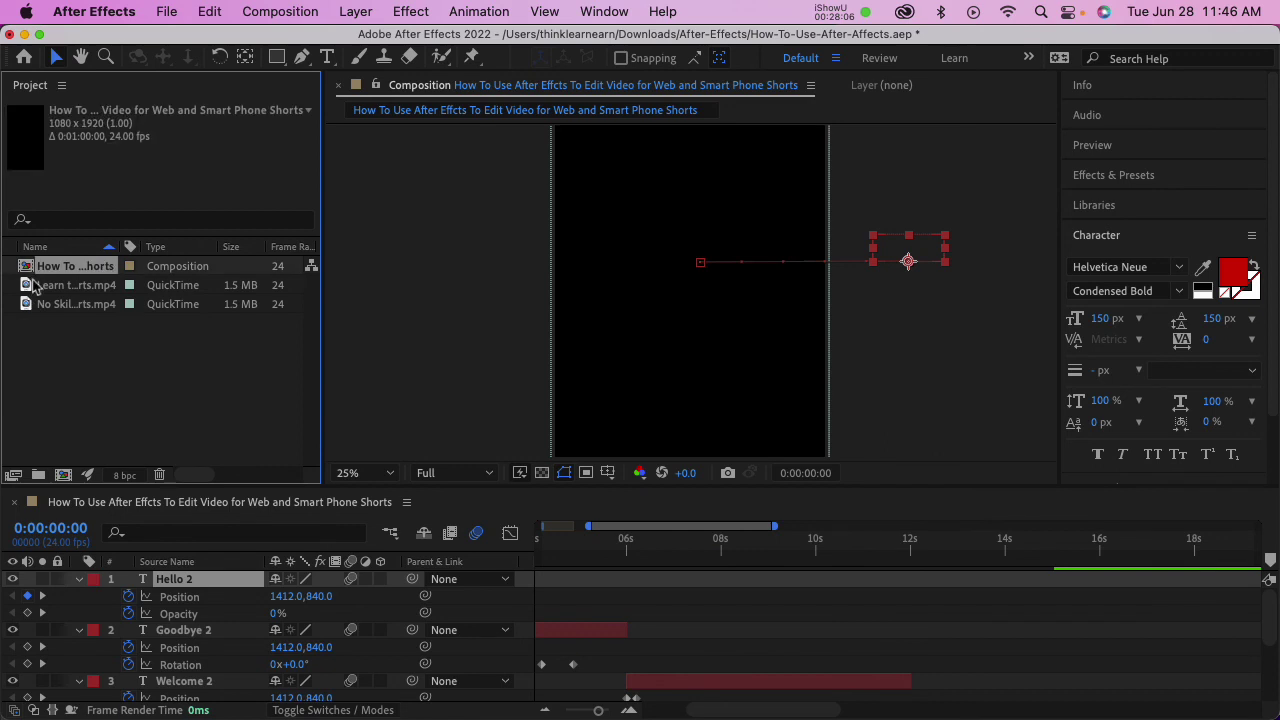
key(super+d)
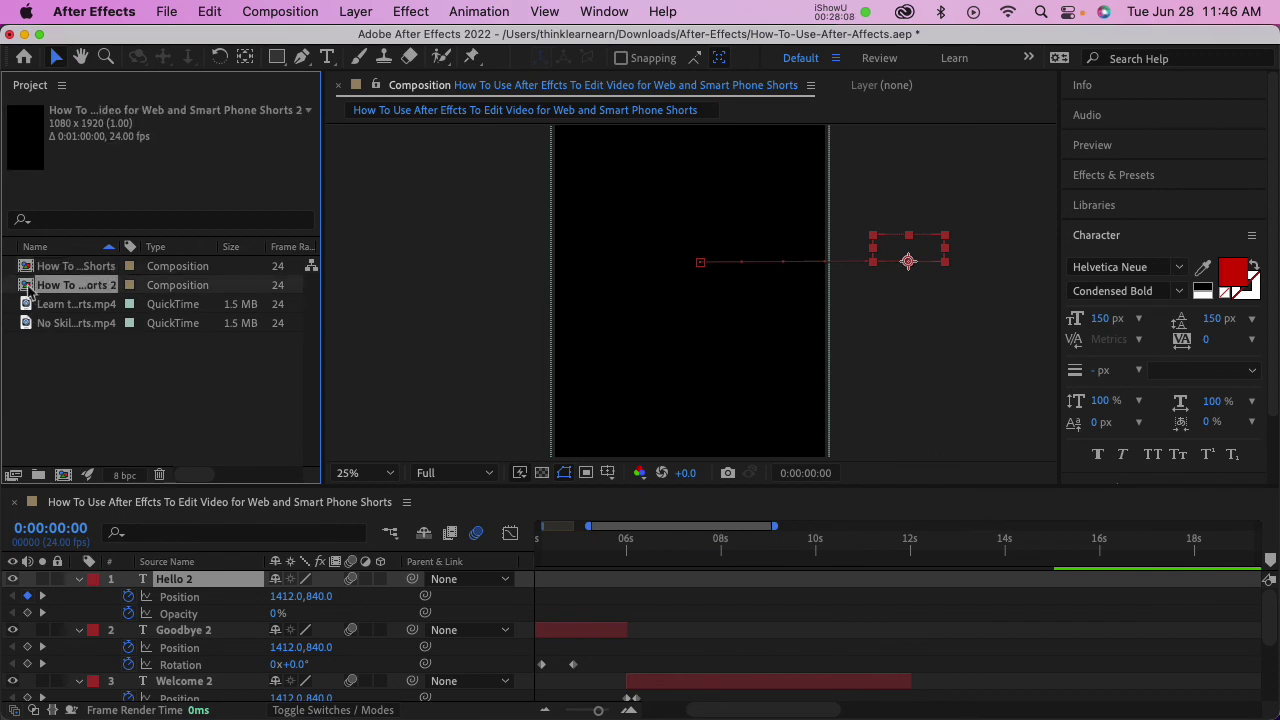
double_click(30, 287)
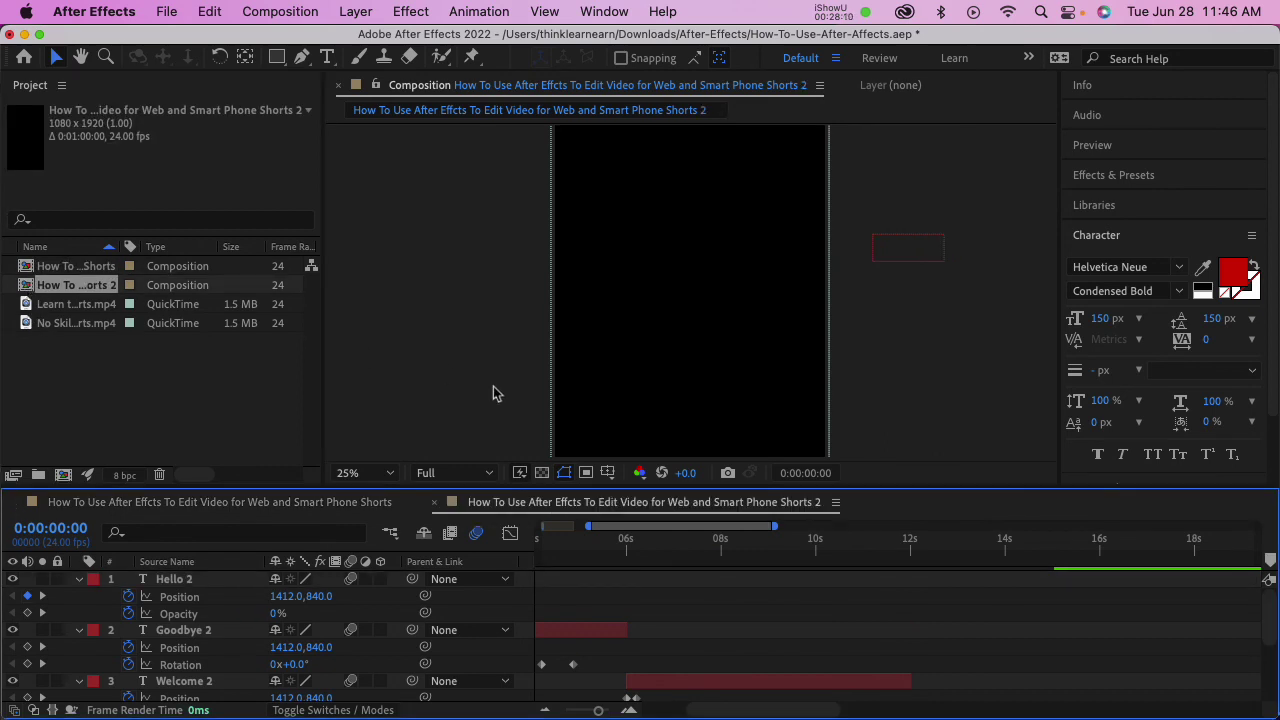